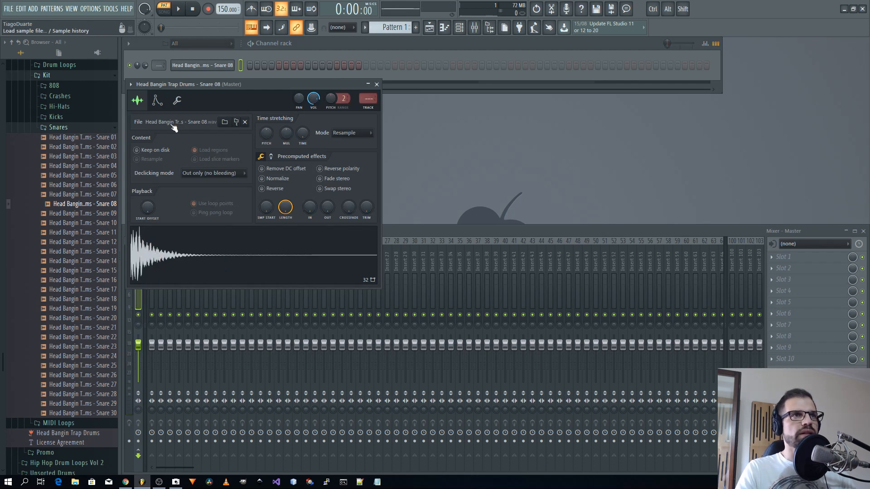
# - Enable Snare 08's volume envelope with no attack, hold or sustain, and shorten its decay while auditioning the sound
pyautogui.click(159, 102)
pyautogui.moveTo(159, 187); pyautogui.dragTo(160, 209)
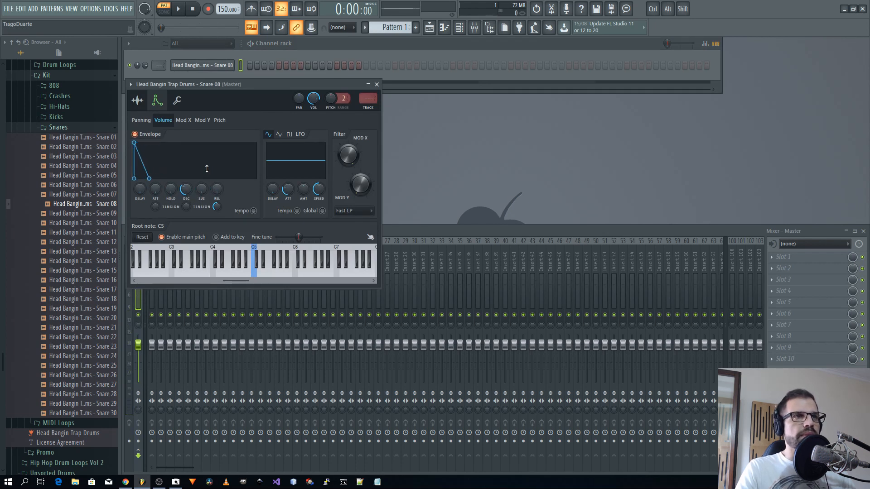
pyautogui.press('z')
pyautogui.press('z')
pyautogui.moveTo(186, 189); pyautogui.dragTo(186, 188)
pyautogui.press('z')
pyautogui.press('z')
pyautogui.press('z')
pyautogui.press('z')
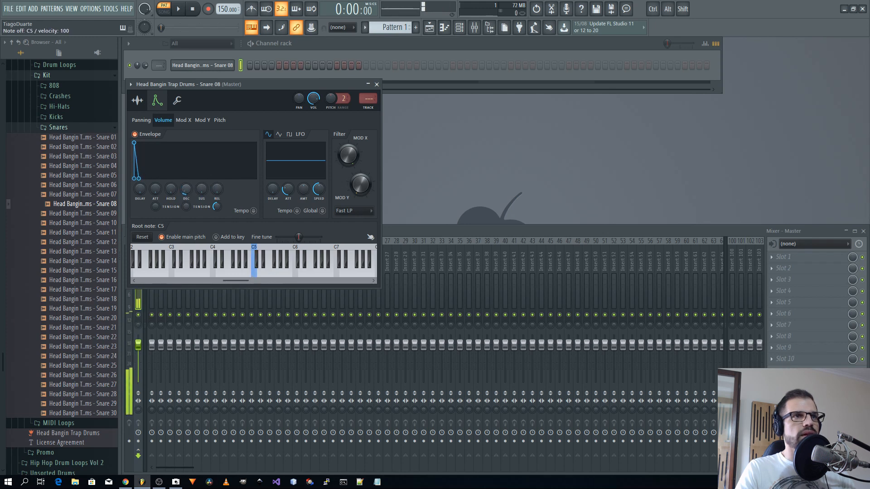
# - Set Snare 08's pitch range to 12 semitones, raise its pitch slightly by ear and close the channel settings
pyautogui.moveTo(344, 99); pyautogui.dragTo(343, 97)
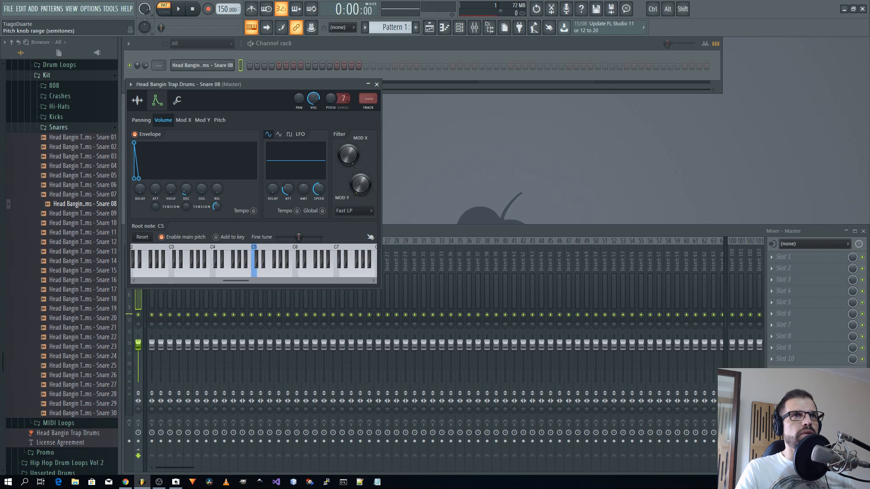
pyautogui.press('z')
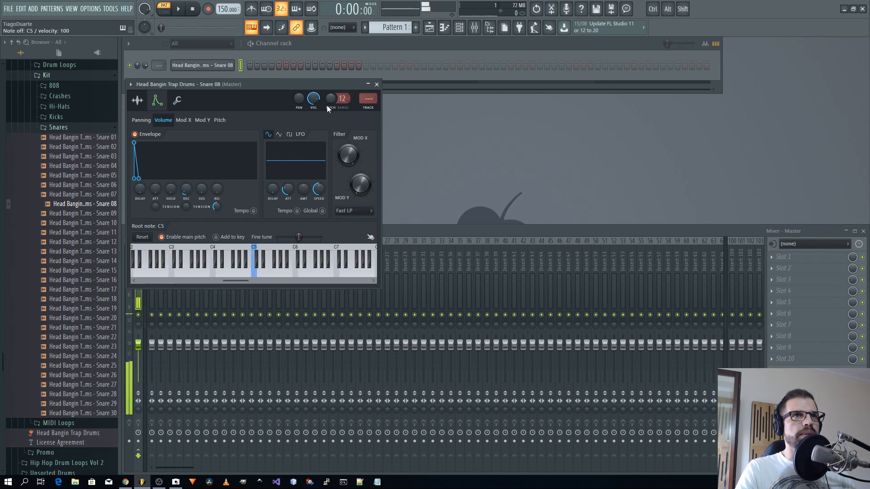
pyautogui.press('z')
pyautogui.press('z')
pyautogui.press('z')
pyautogui.moveTo(331, 98); pyautogui.dragTo(331, 91)
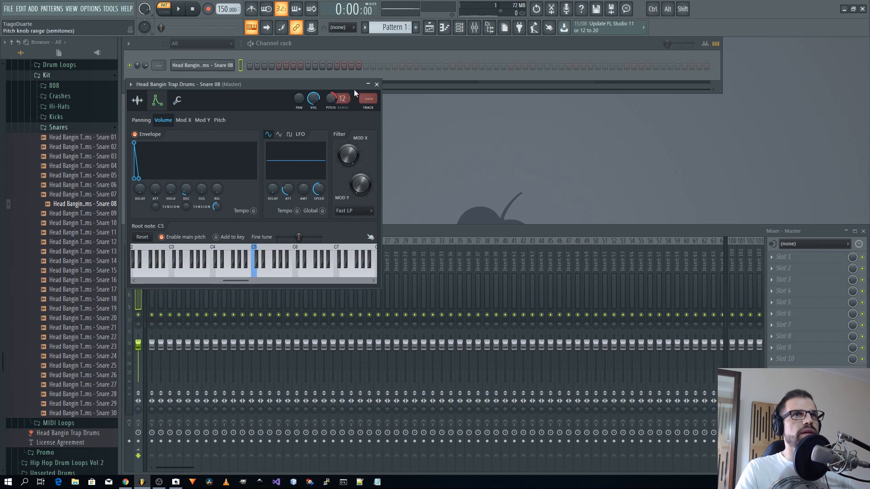
pyautogui.click(377, 84)
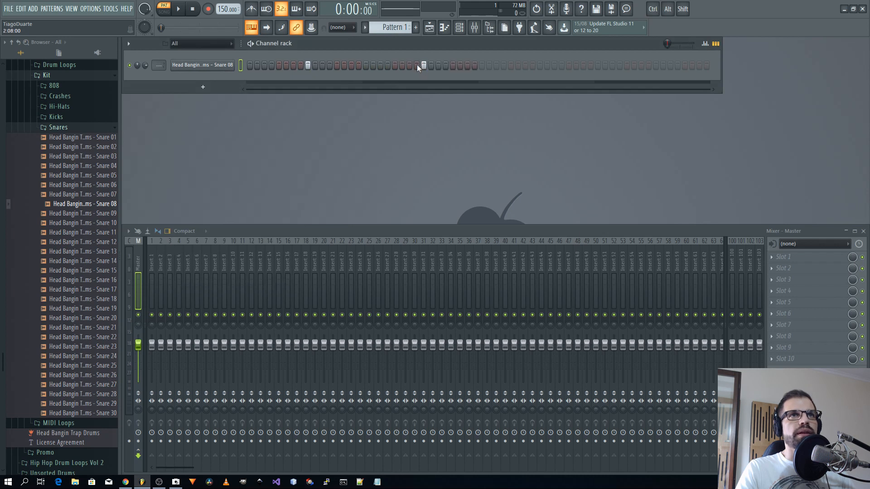
# - Place Snare 08 hits on steps 9, 25, 41 and 57 and audition the pattern with the metronome on
pyautogui.click(655, 66)
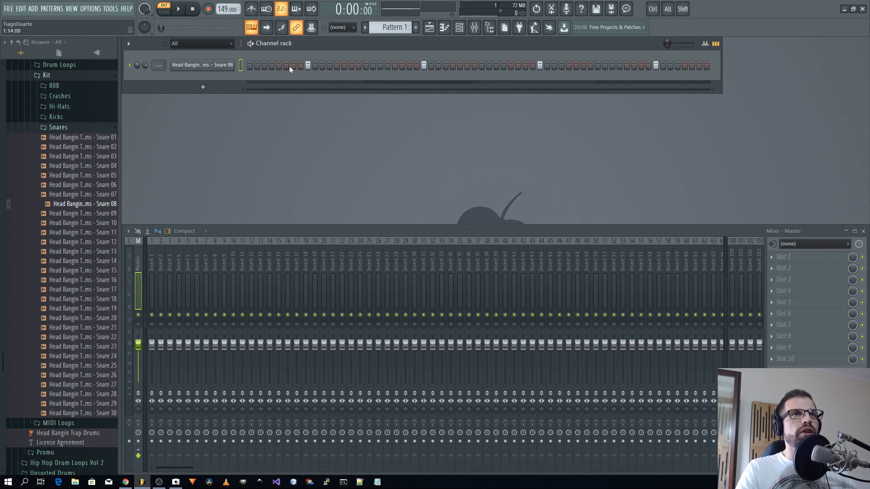
pyautogui.hotkey('ctrl', 'm')
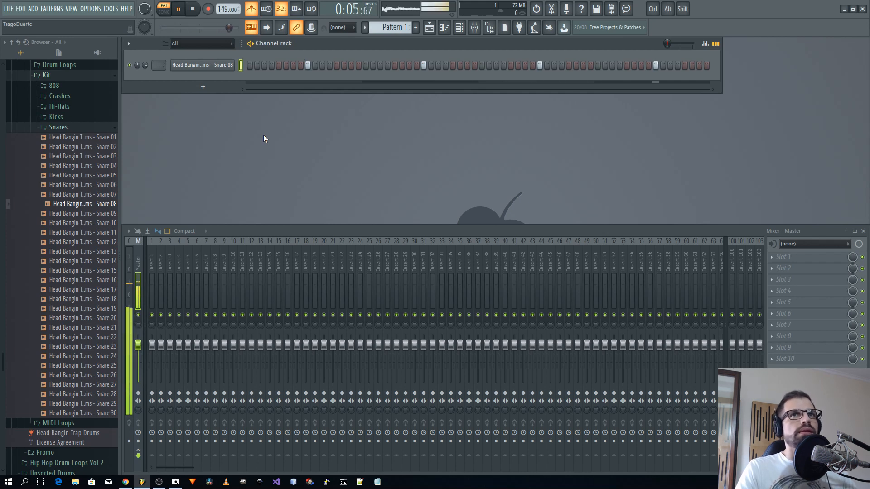
pyautogui.press('space')
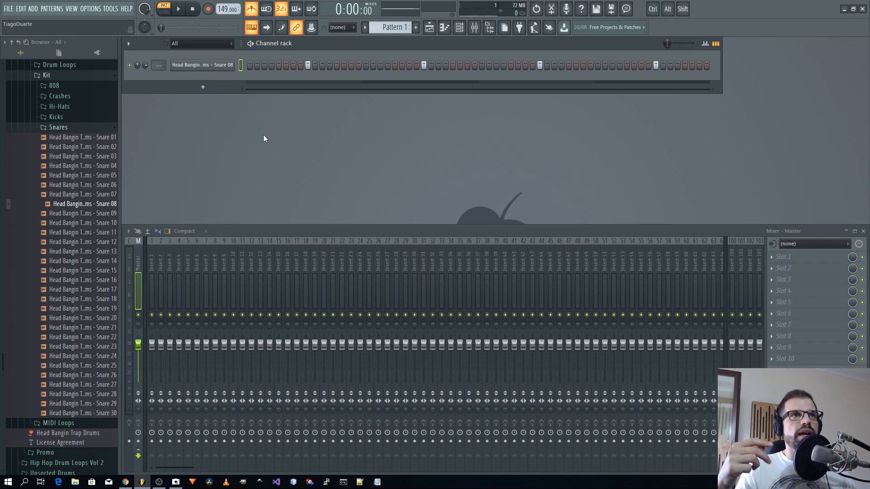
pyautogui.press('space')
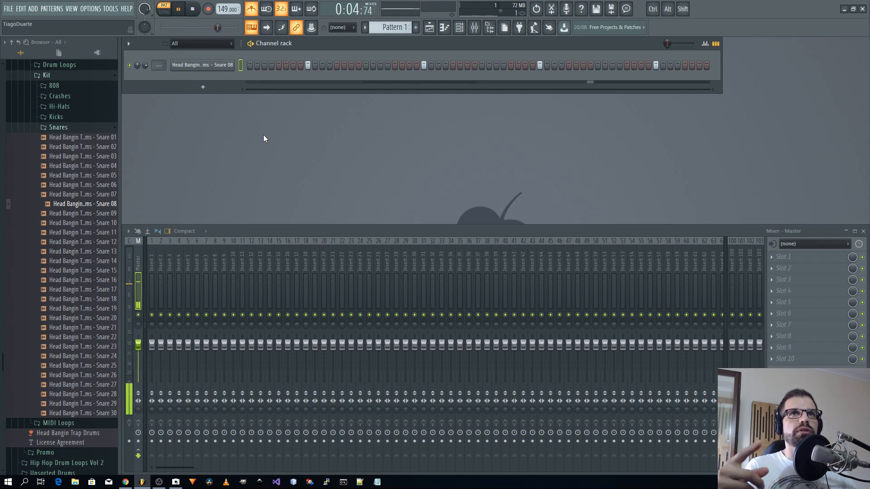
pyautogui.press('space')
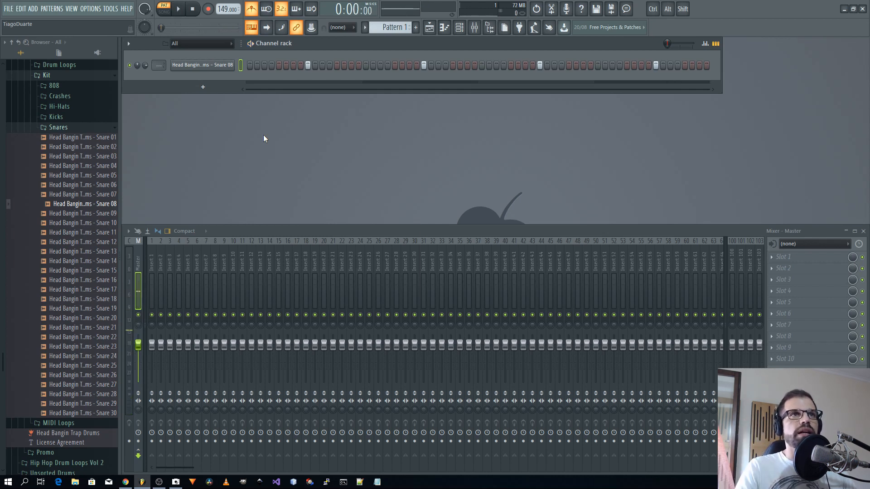
# - Try snare hits on steps 5 and 13 in place of step 9, play the pattern and restore the original hit
pyautogui.click(336, 65)
pyautogui.press('space')
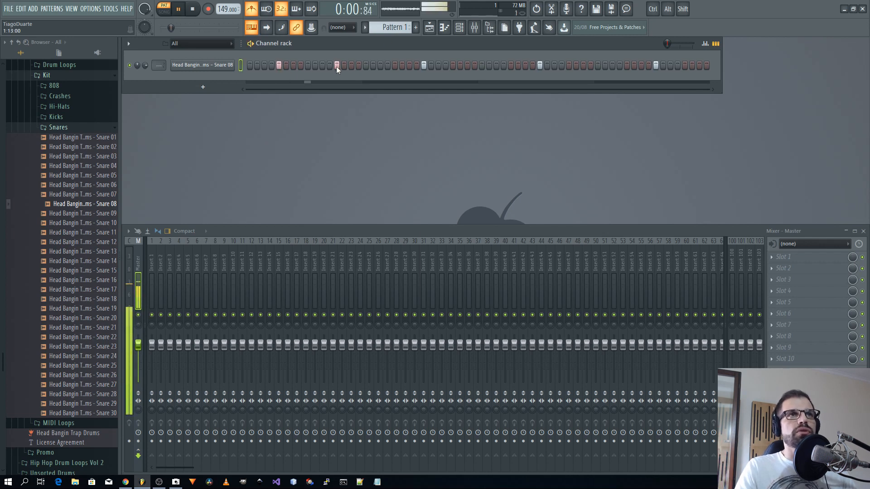
pyautogui.press('space')
pyautogui.click(336, 66)
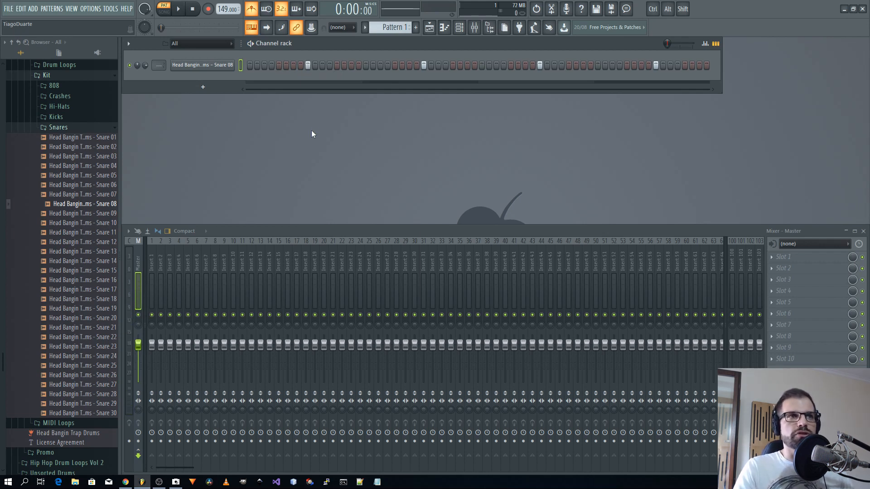
# - Audition Kick 22 from the Kicks folder against the snare pattern and add it as a new channel
pyautogui.click(65, 127)
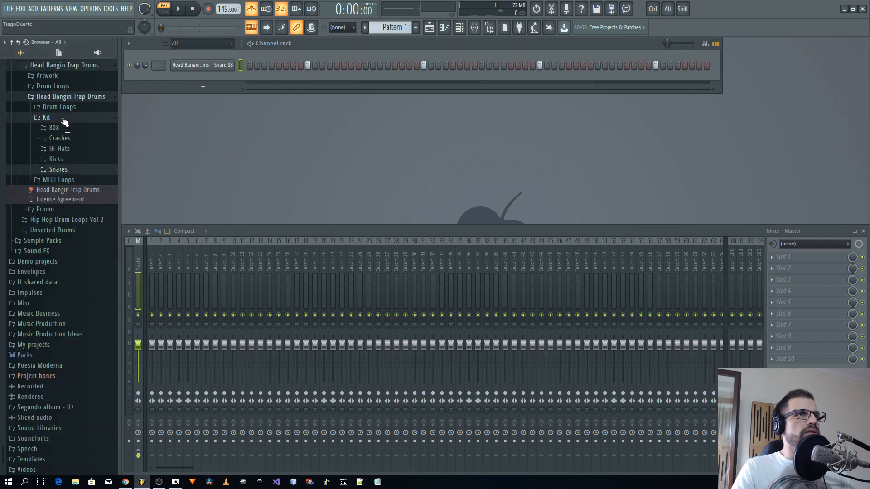
pyautogui.click(68, 160)
pyautogui.scroll(-4, 74, 218)
pyautogui.click(75, 198)
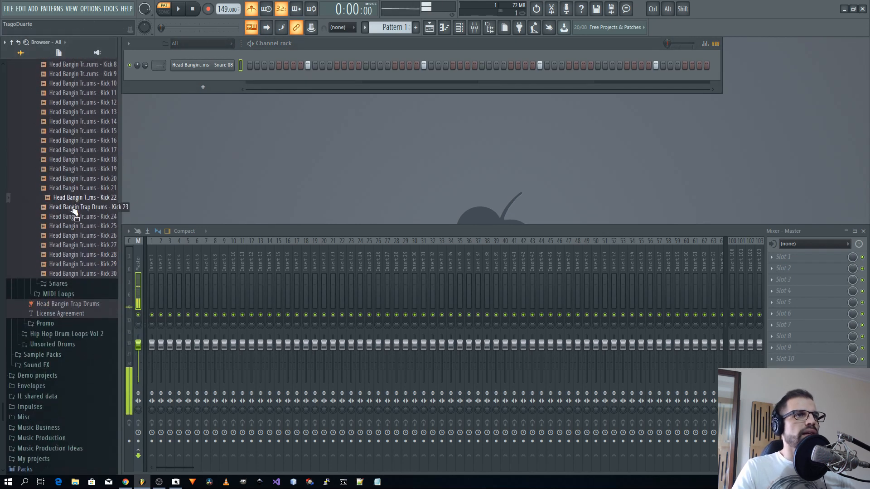
pyautogui.click(75, 201)
pyautogui.press('space')
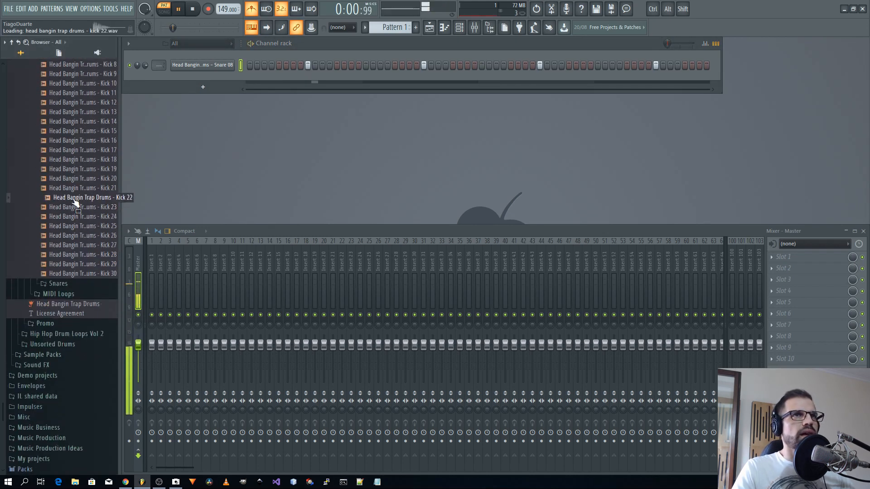
pyautogui.press('space')
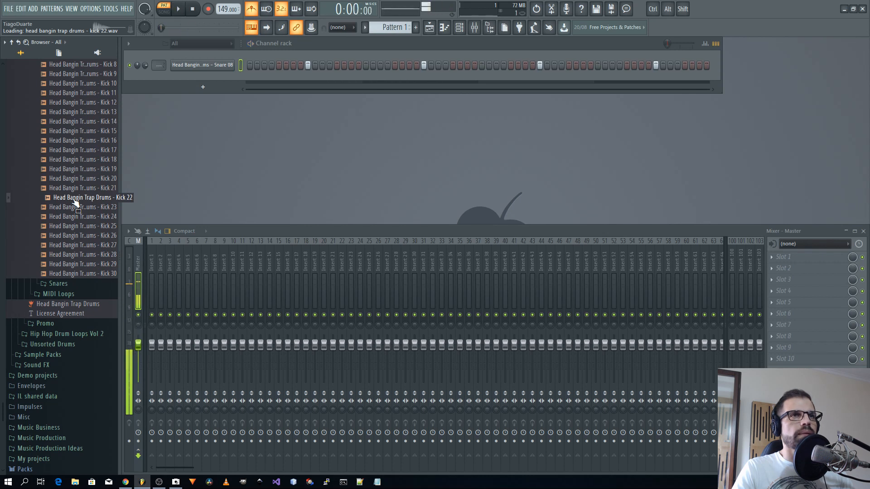
pyautogui.moveTo(75, 202); pyautogui.dragTo(177, 92)
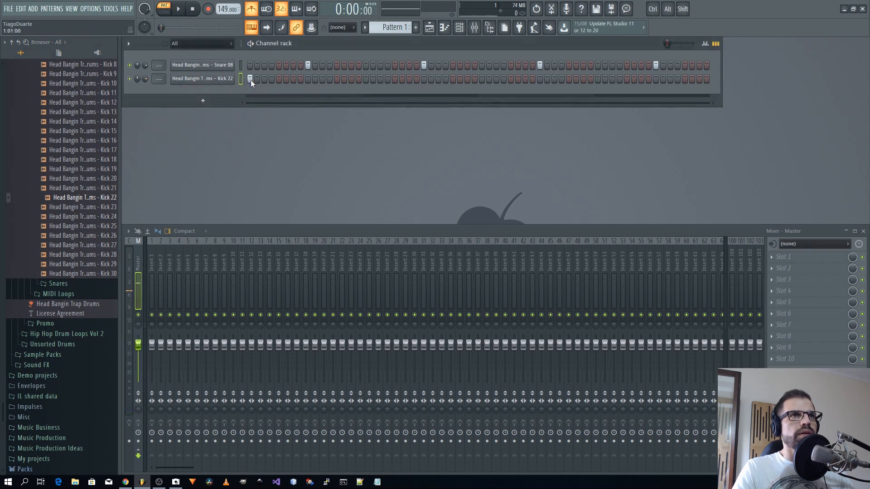
# - Place Kick 22 hits on steps 1, 3, 17, 19, 33 and 35 and play the pattern
pyautogui.click(265, 79)
pyautogui.press('space')
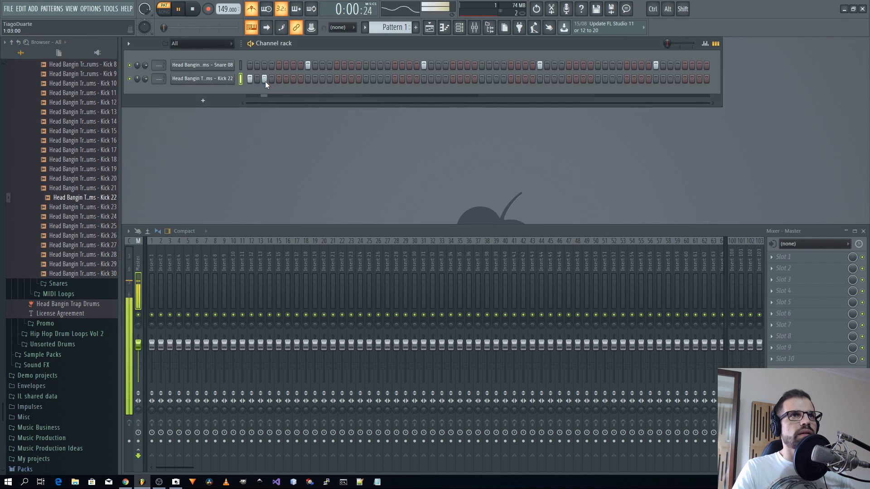
pyautogui.press('space')
pyautogui.click(365, 79)
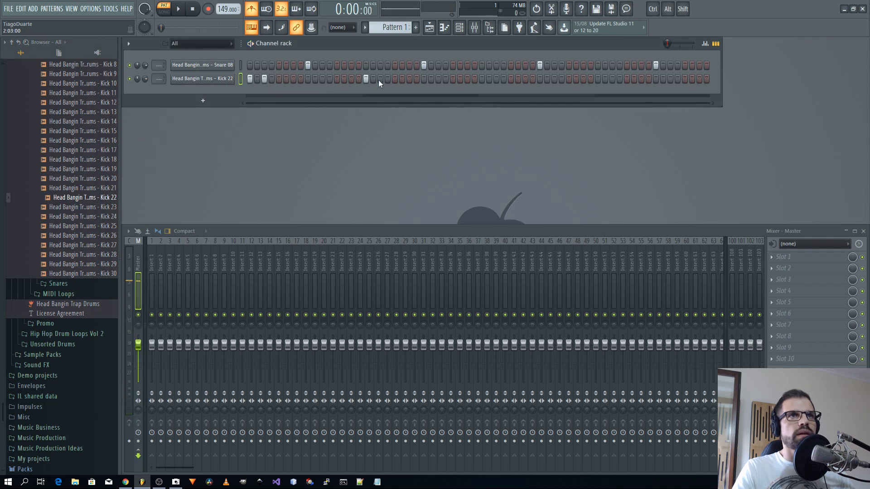
pyautogui.click(380, 79)
pyautogui.click(496, 79)
pyautogui.press('space')
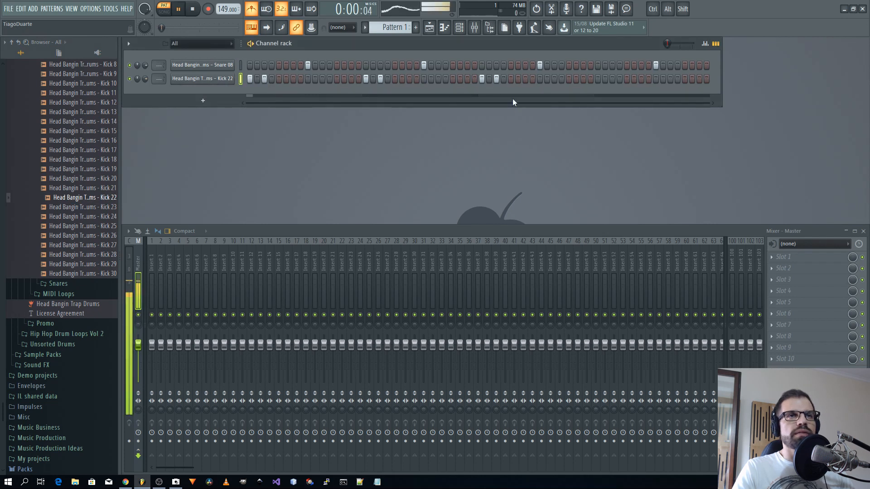
# - Turn off the metronome and add Kick 22 hits on steps 45, 51, 52 and 53
pyautogui.click(252, 9)
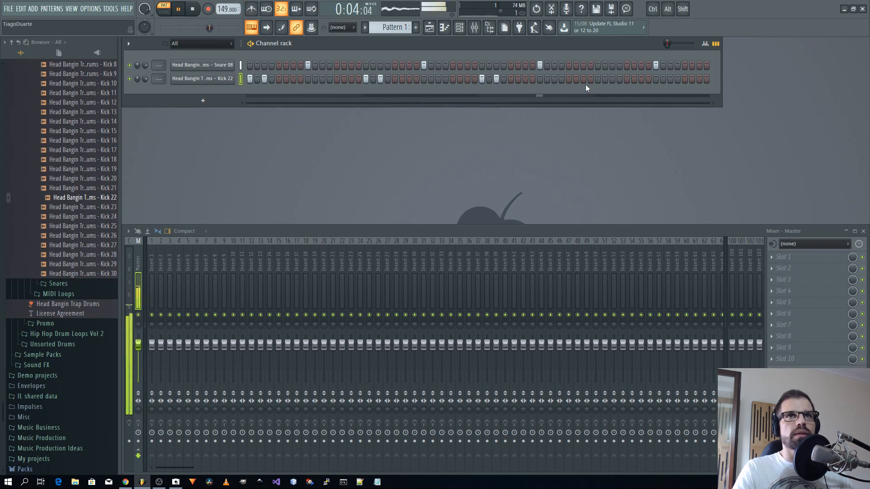
pyautogui.press('space')
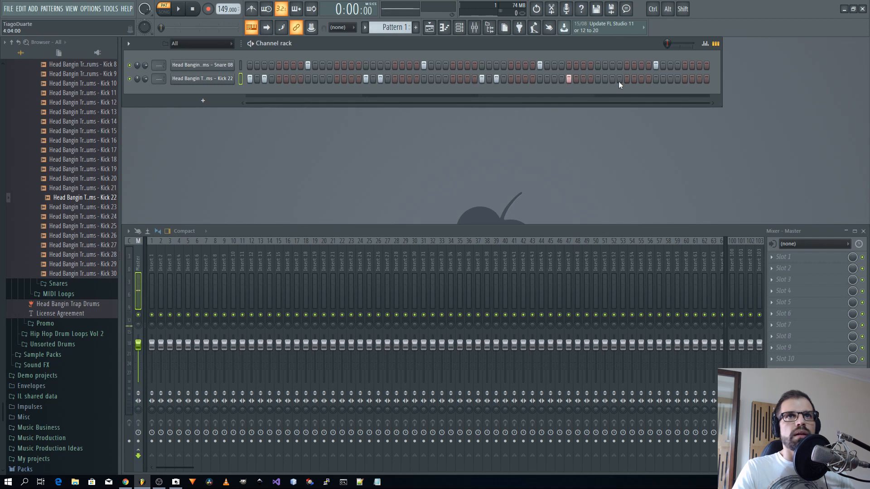
pyautogui.press('space')
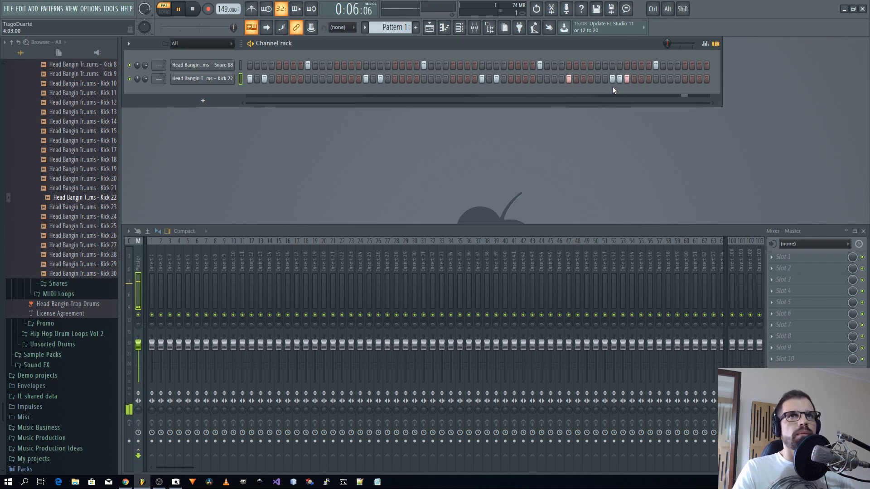
# - Route the Snare 08 channel to mixer track 2 and the Kick 22 channel to mixer track 3
pyautogui.scroll(2, 158, 66)
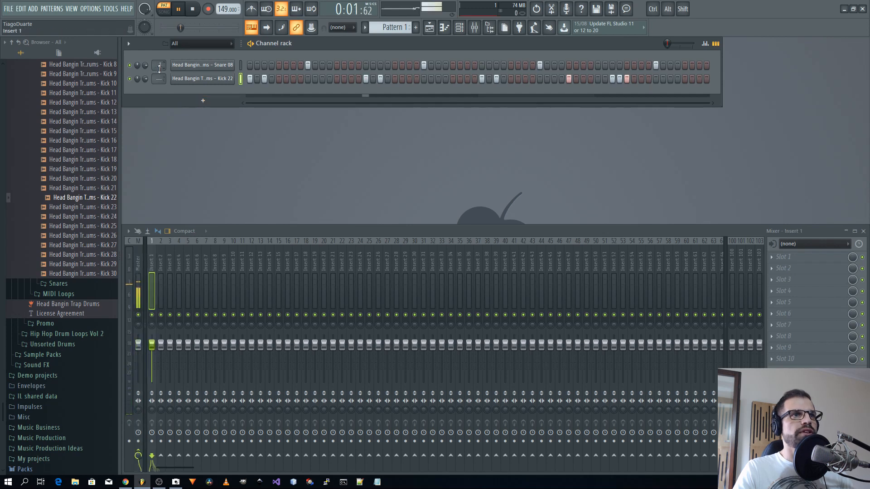
pyautogui.scroll(2, 156, 80)
pyautogui.scroll(1, 156, 79)
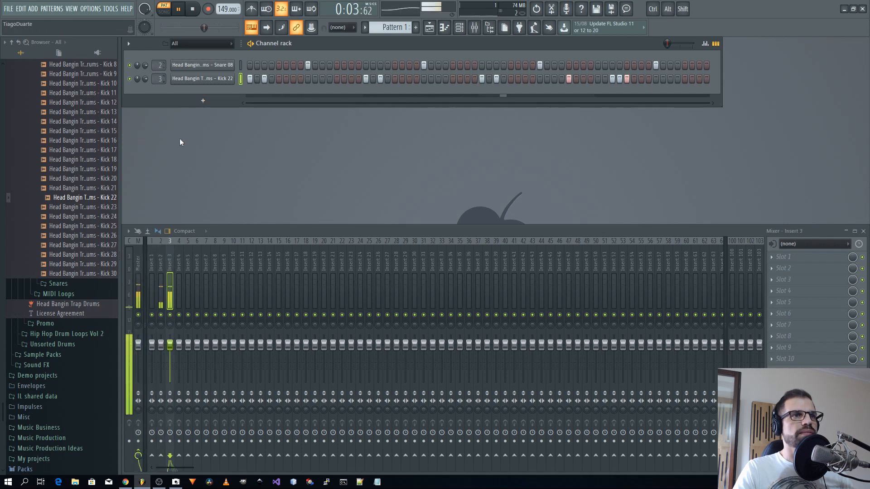
# - Add Hi hat 18 from the Hi-Hats folder as a new channel and open its envelope and root-note settings
pyautogui.scroll(5, 59, 201)
pyautogui.scroll(1, 59, 200)
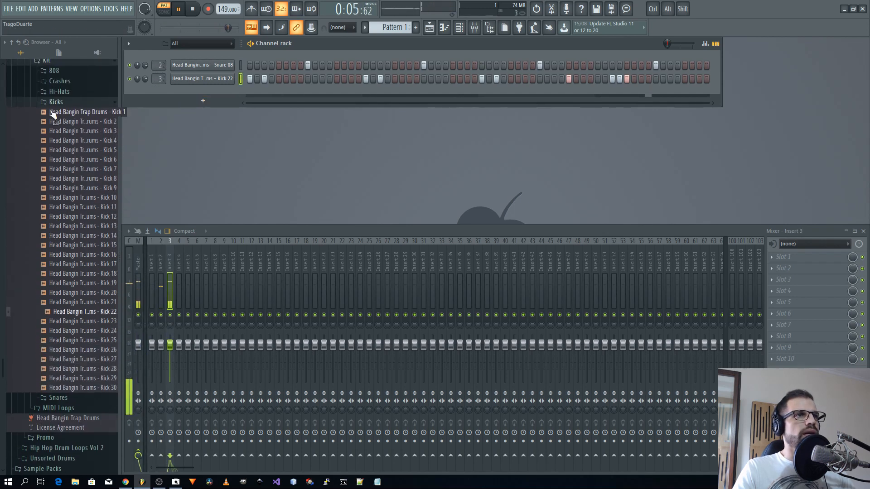
pyautogui.click(50, 112)
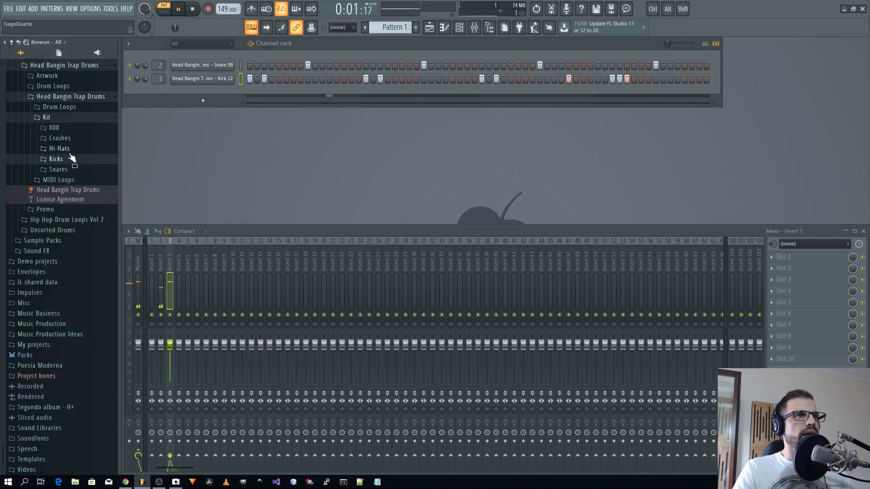
pyautogui.click(59, 149)
pyautogui.scroll(-5, 64, 200)
pyautogui.click(83, 214)
pyautogui.moveTo(83, 207); pyautogui.dragTo(216, 96)
pyautogui.click(216, 94)
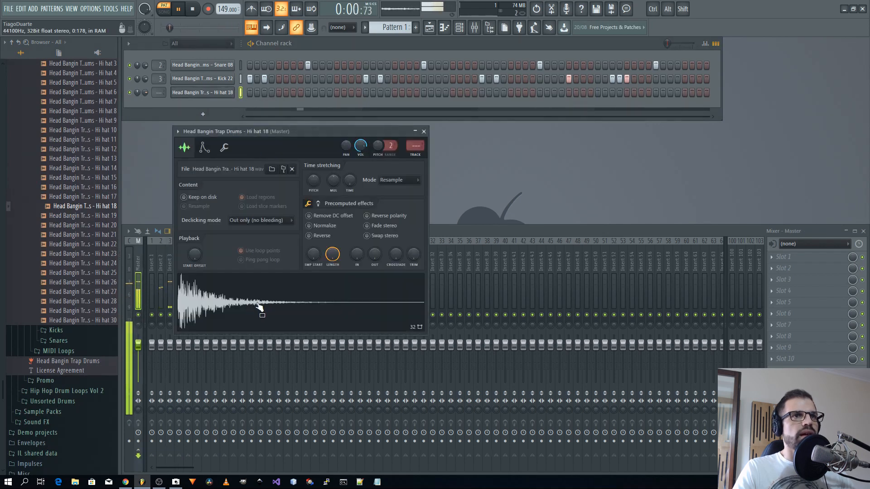
pyautogui.click(205, 148)
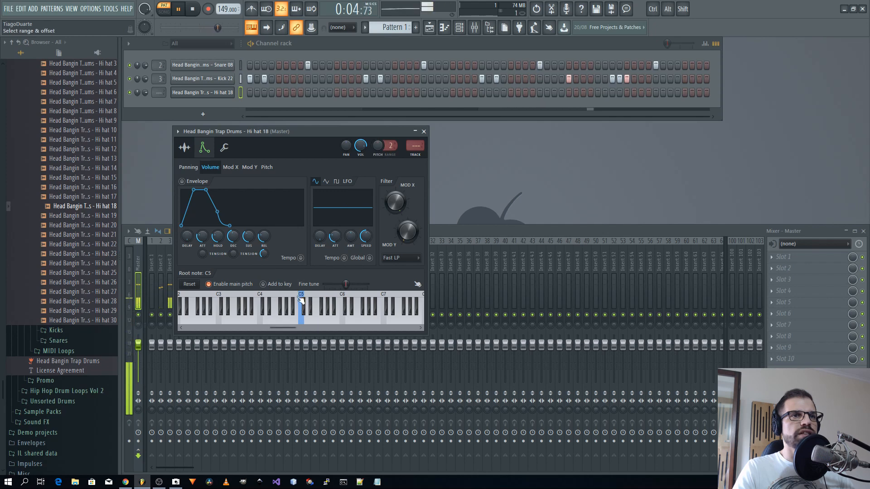
# - Try root notes C4 and C6 for Hi hat 18 and return the root to C5
pyautogui.rightClick(262, 296)
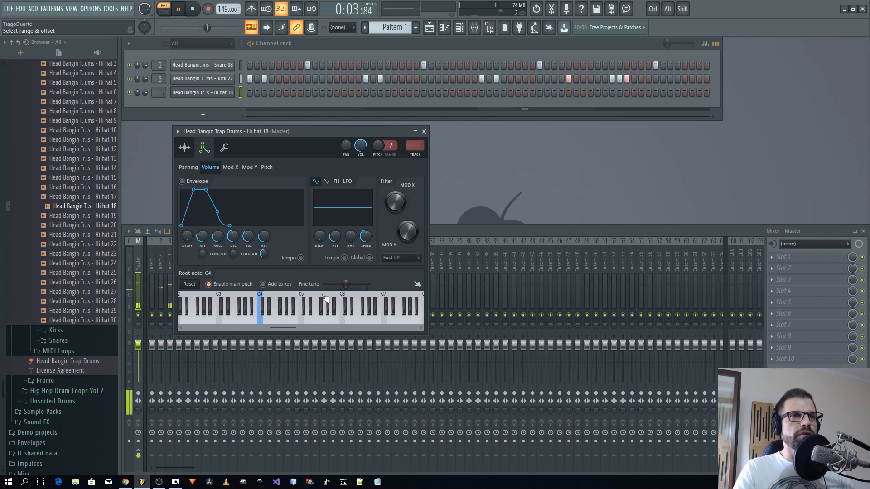
pyautogui.rightClick(343, 317)
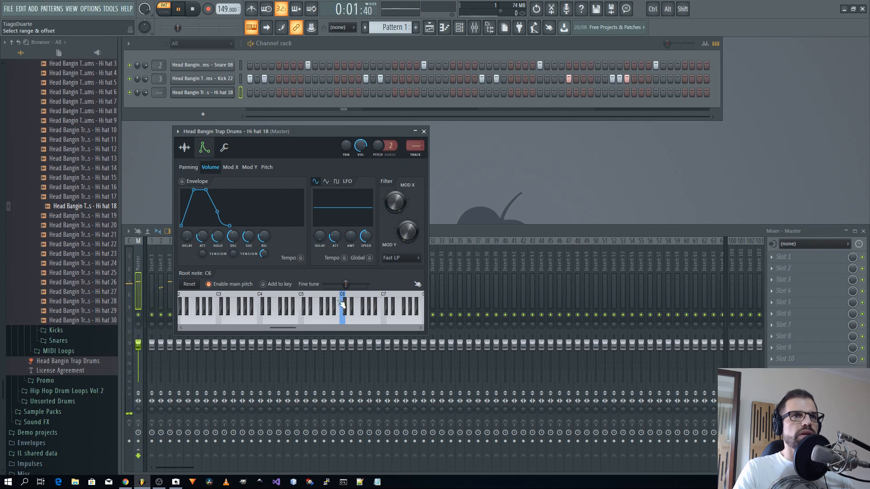
pyautogui.rightClick(301, 318)
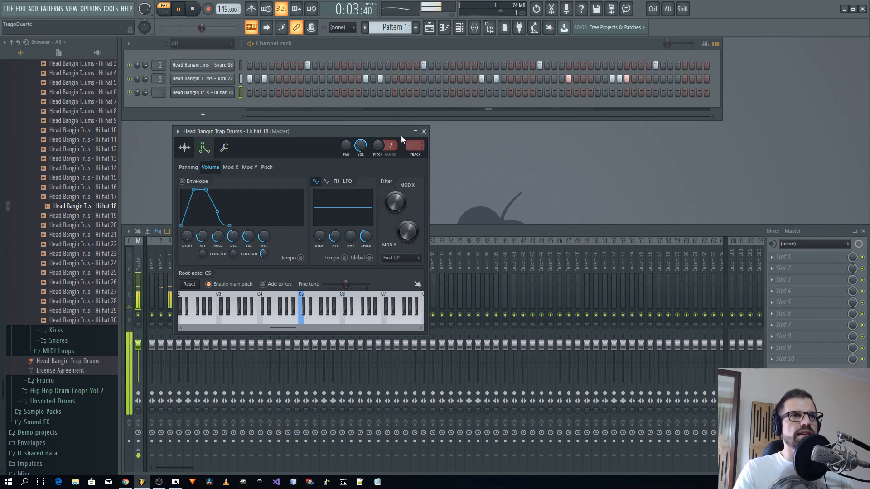
# - Try root note E5 with a key zone of E4 to E5 for Hi hat 18 and reset the keyboard settings
pyautogui.rightClick(312, 301)
pyautogui.moveTo(313, 301); pyautogui.dragTo(277, 301)
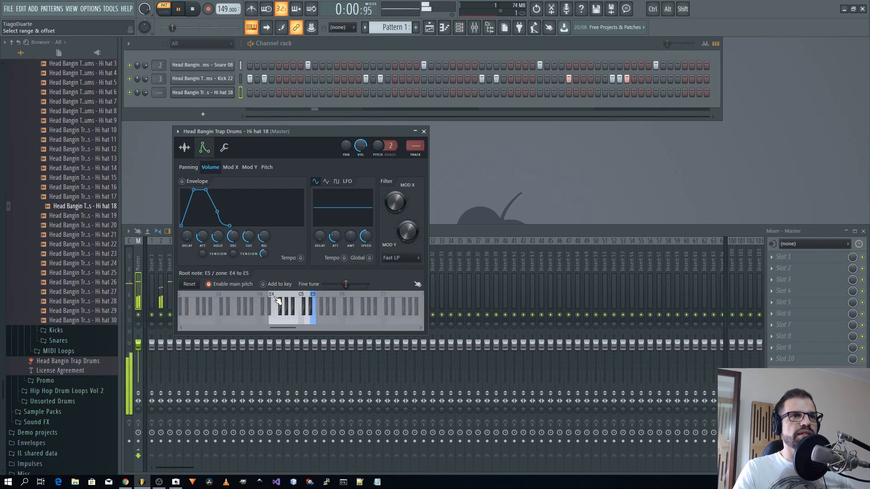
pyautogui.click(191, 286)
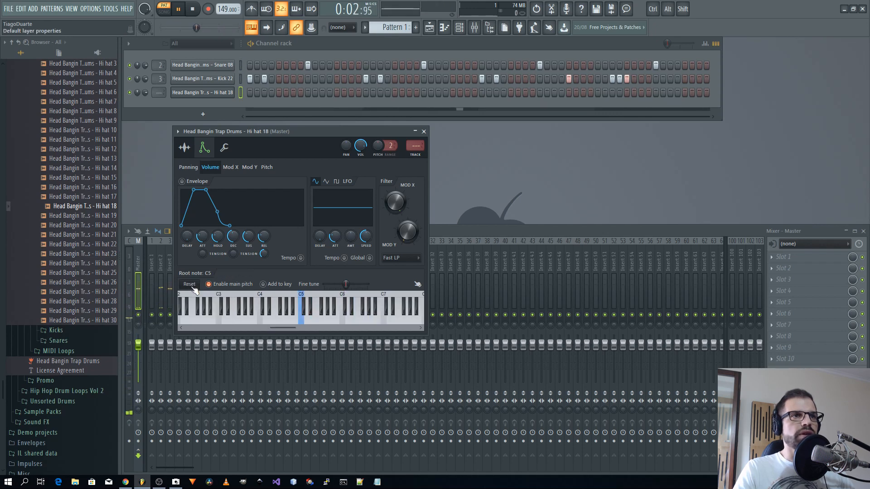
# - Open Hi hat 18's piano roll and place a one-step G5 note at the start of bar 1
pyautogui.click(423, 132)
pyautogui.rightClick(229, 92)
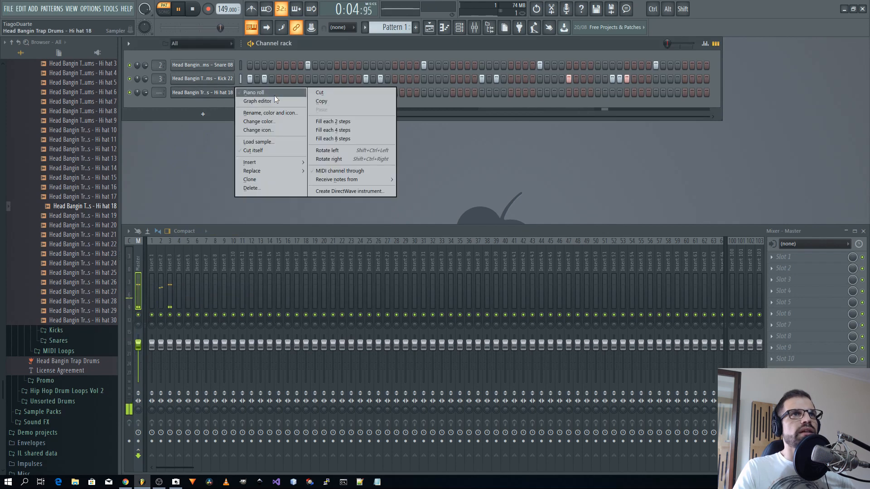
pyautogui.click(274, 94)
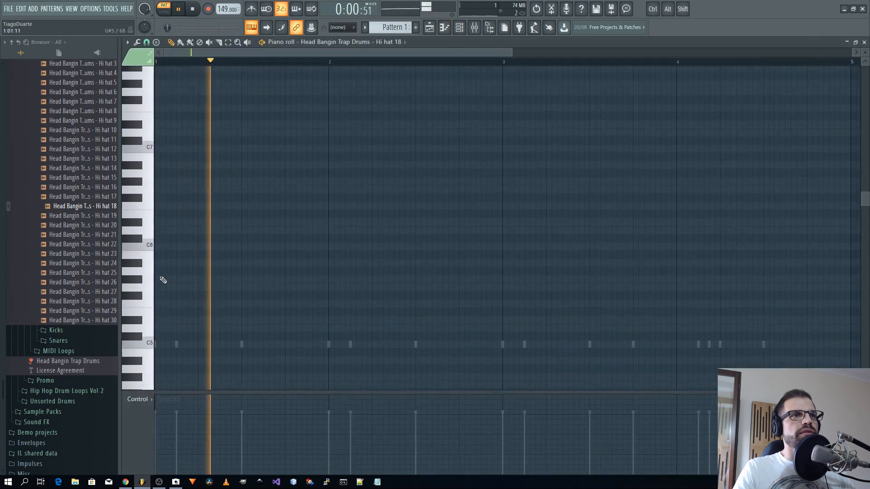
pyautogui.scroll(-2, 163, 280)
pyautogui.click(170, 286)
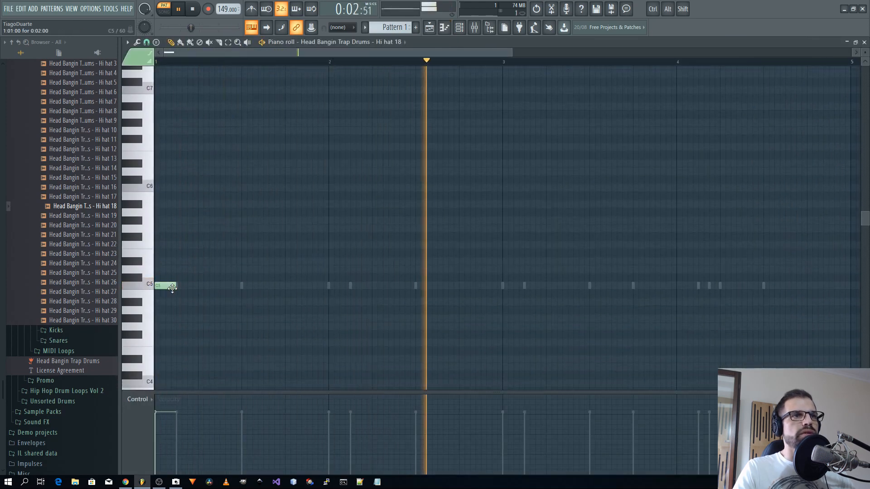
pyautogui.press('space')
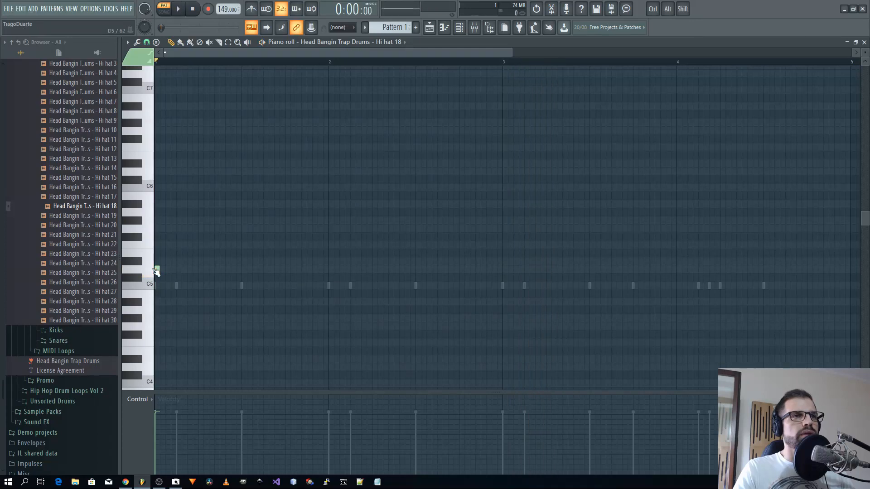
pyautogui.moveTo(151, 270); pyautogui.dragTo(152, 231)
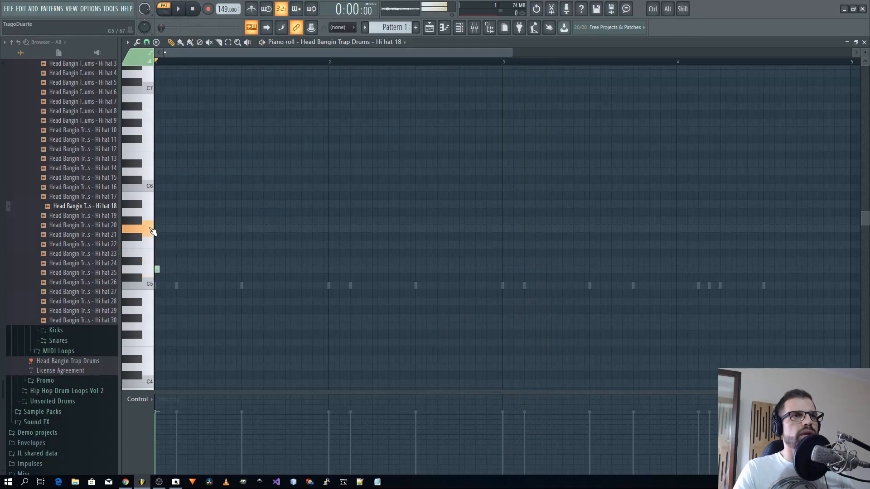
pyautogui.moveTo(159, 271); pyautogui.dragTo(159, 228)
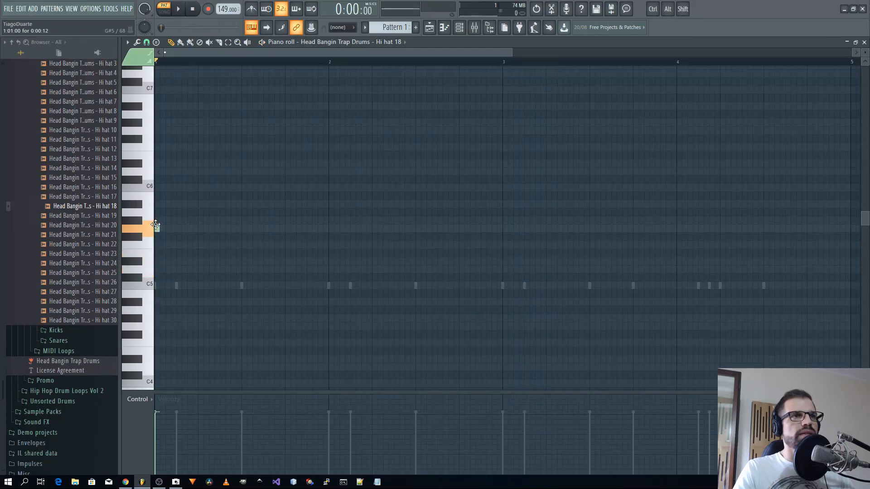
# - Add one-step G5 notes on steps 4, 7 and 9 of bar 1, playing the pattern after each addition
pyautogui.press('space')
pyautogui.press('space')
pyautogui.click(189, 229)
pyautogui.press('space')
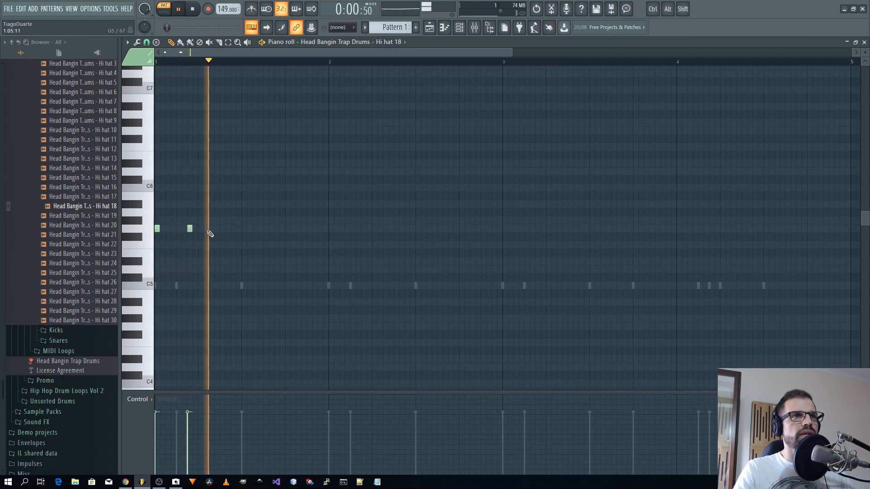
pyautogui.press('space')
pyautogui.click(223, 229)
pyautogui.press('space')
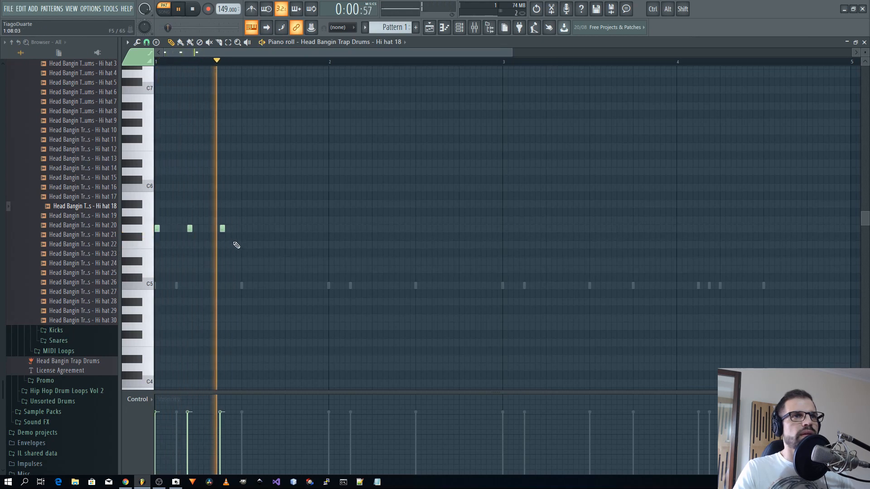
pyautogui.press('space')
pyautogui.click(244, 229)
pyautogui.press('space')
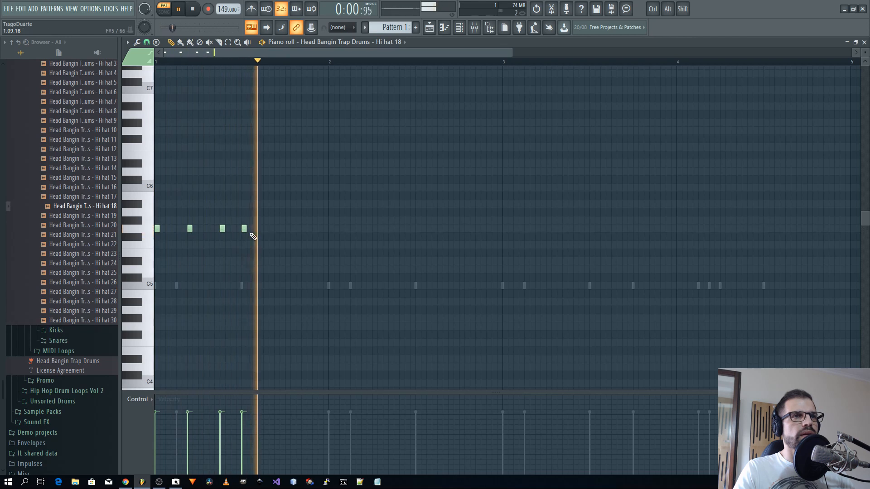
pyautogui.press('space')
pyautogui.press('space')
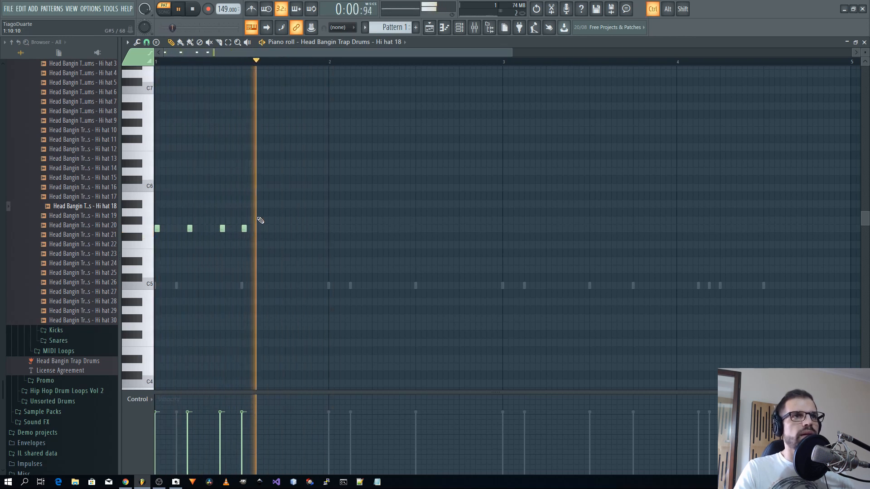
# - Move the second G5 note of bar 1 one step earlier, to step 3, and play the pattern
pyautogui.press('space')
pyautogui.click(187, 229)
pyautogui.moveTo(181, 229); pyautogui.dragTo(180, 229)
pyautogui.press('space')
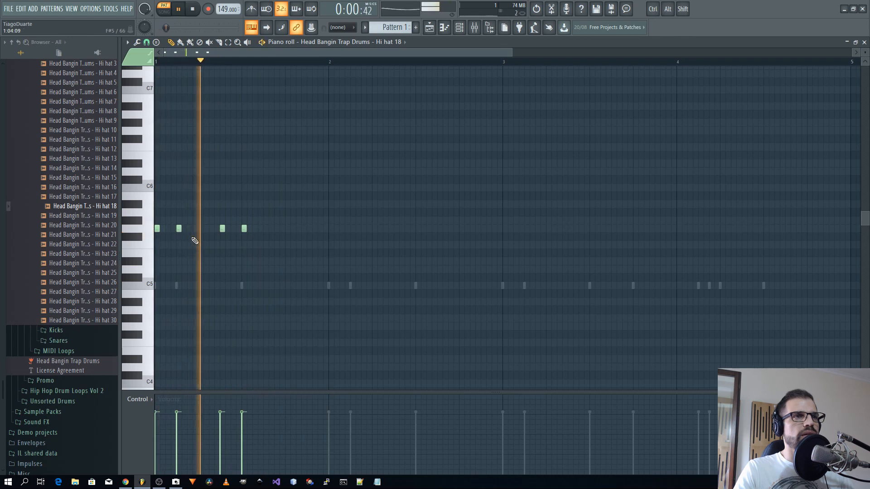
pyautogui.press('space')
# - Duplicate the four-note hi-hat phrase of bar 1 across bars 2, 3 and 4
pyautogui.moveTo(259, 210); pyautogui.dragTo(678, 235)
pyautogui.keyDown('ctrl'); pyautogui.click(712, 302); pyautogui.keyUp('ctrl')
pyautogui.scroll(4, 714, 304)
pyautogui.scroll(-3, 710, 304)
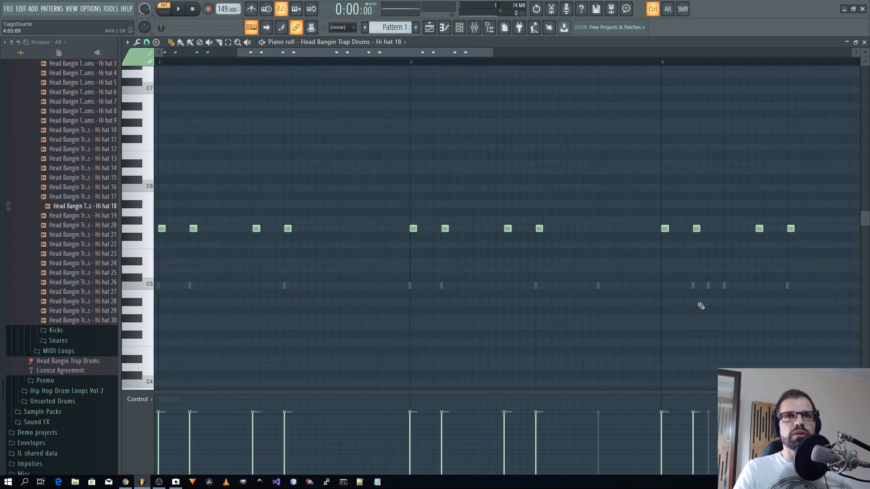
# - Add a descending hi-hat run of G5, F5, D5 and C5 in the second half of bar 3
pyautogui.click(608, 232)
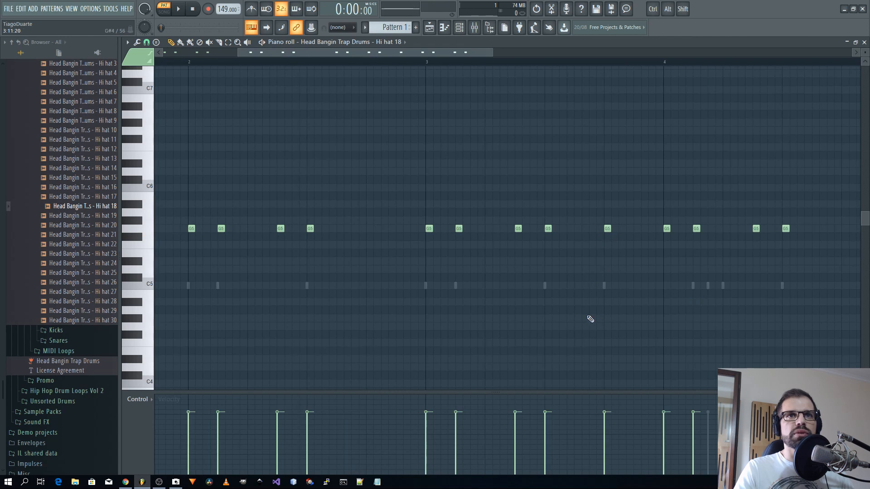
pyautogui.moveTo(605, 228); pyautogui.dragTo(576, 228)
pyautogui.click(585, 245)
pyautogui.click(592, 262)
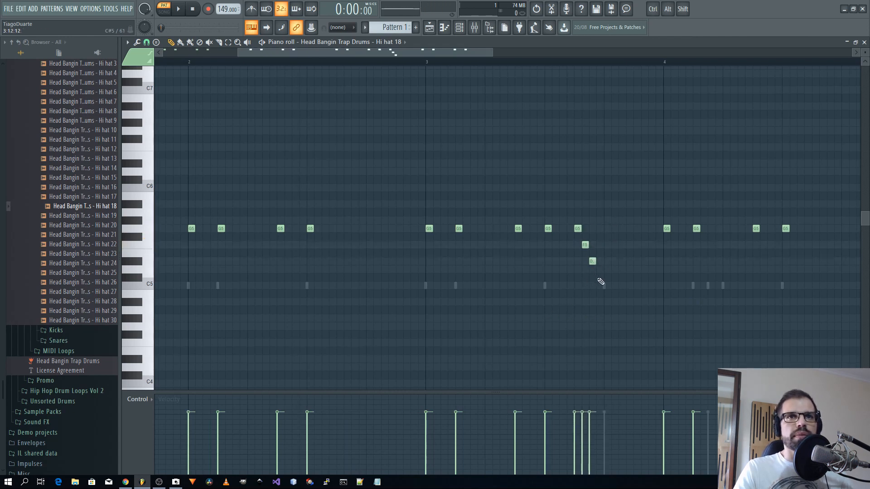
pyautogui.click(604, 285)
pyautogui.moveTo(592, 262)
pyautogui.mouseDown()
pyautogui.moveTo(592, 278)
pyautogui.moveTo(592, 268)
pyautogui.mouseUp()
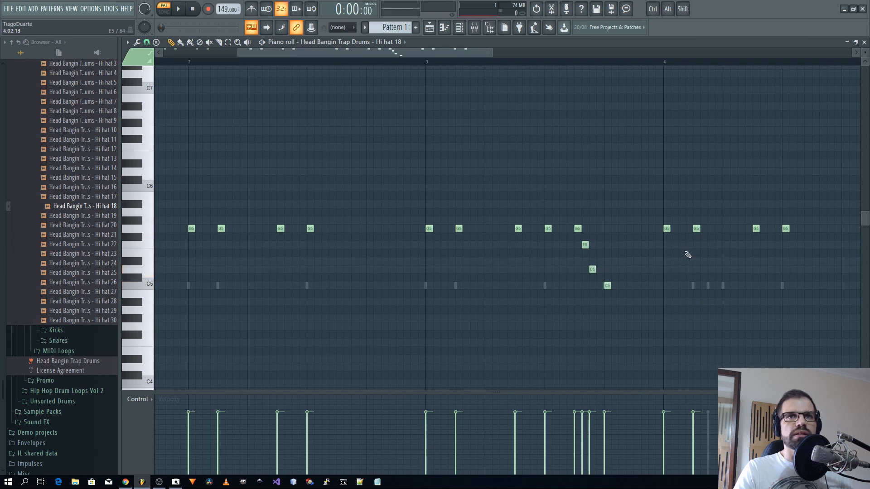
# - Rearrange the first two notes of bar 4 and add notes to form a rising run of C5, D5, D#5 and F5 into G5
pyautogui.hscroll(5, 519, 271)
pyautogui.moveTo(464, 230); pyautogui.dragTo(496, 231)
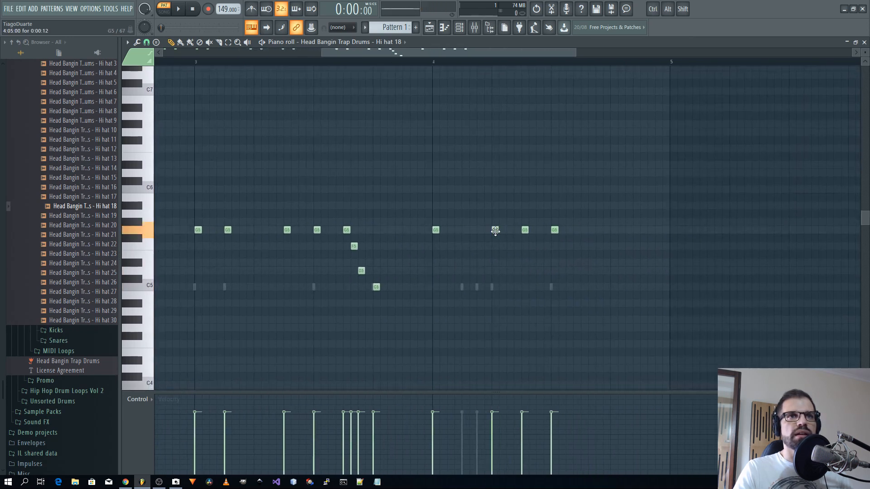
pyautogui.moveTo(436, 229); pyautogui.dragTo(467, 291)
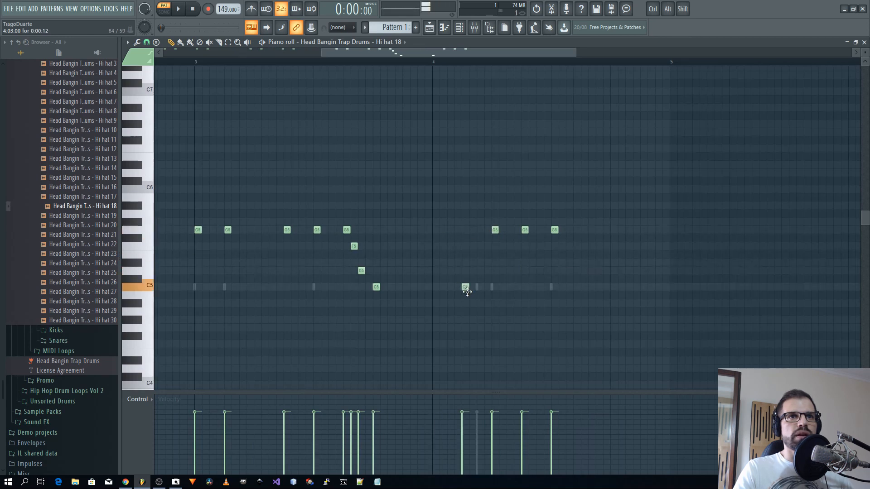
pyautogui.click(473, 274)
pyautogui.click(478, 262)
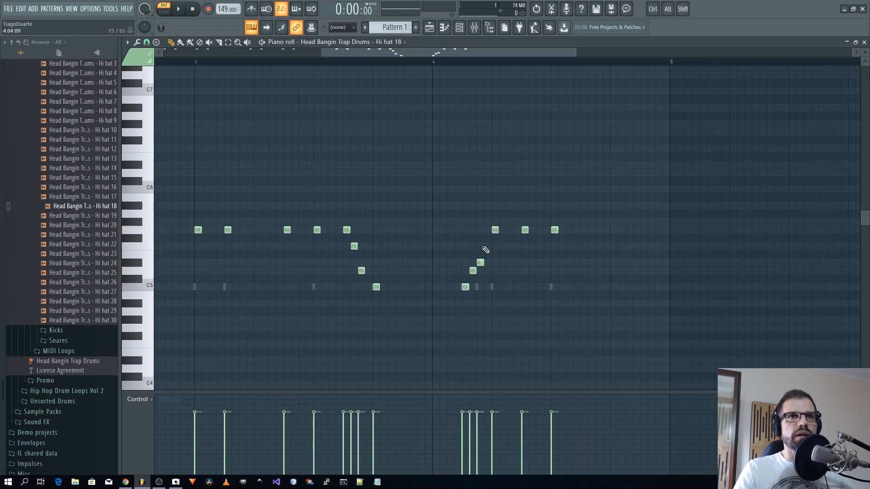
# - Play the pattern and delete the second-to-last G5 note in bar 4
pyautogui.press('space')
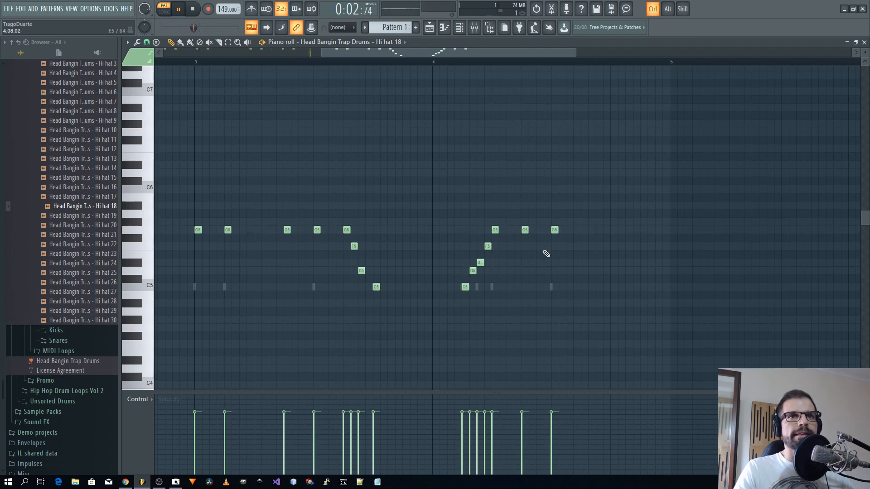
pyautogui.rightClick(525, 231)
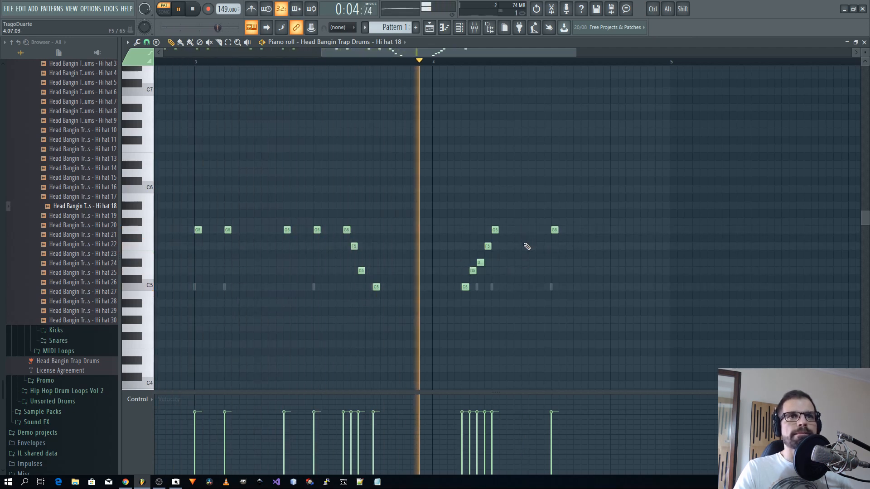
pyautogui.keyDown('ctrl'); pyautogui.click(533, 256); pyautogui.keyUp('ctrl')
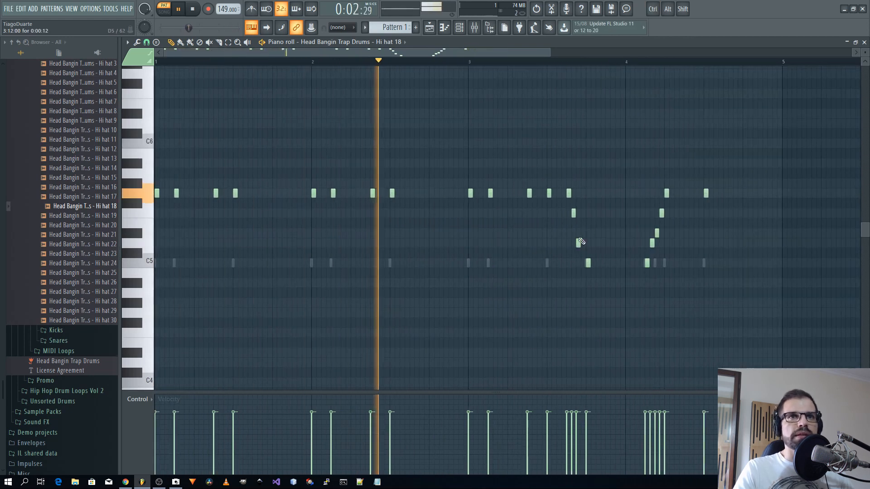
# - Repitch the last three notes of bar 3's descending run to F#5, F5 and E5
pyautogui.moveTo(572, 206); pyautogui.dragTo(573, 204)
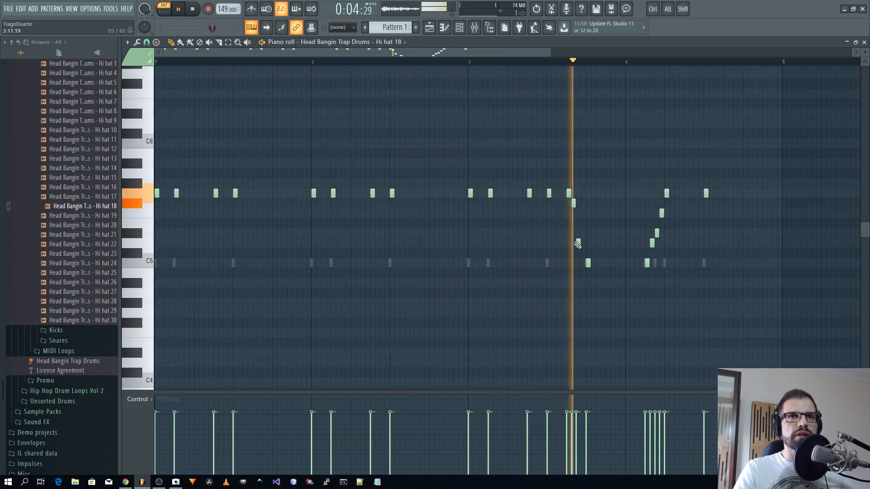
pyautogui.moveTo(578, 242); pyautogui.dragTo(577, 214)
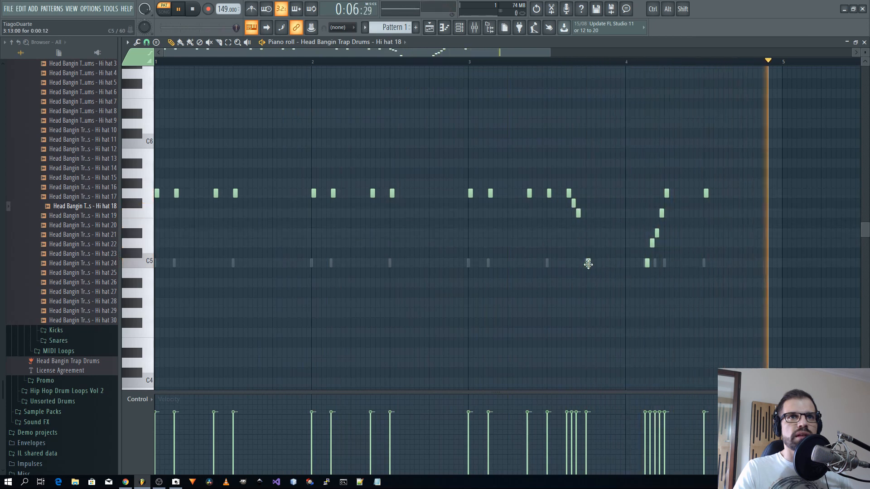
pyautogui.moveTo(589, 263); pyautogui.dragTo(588, 223)
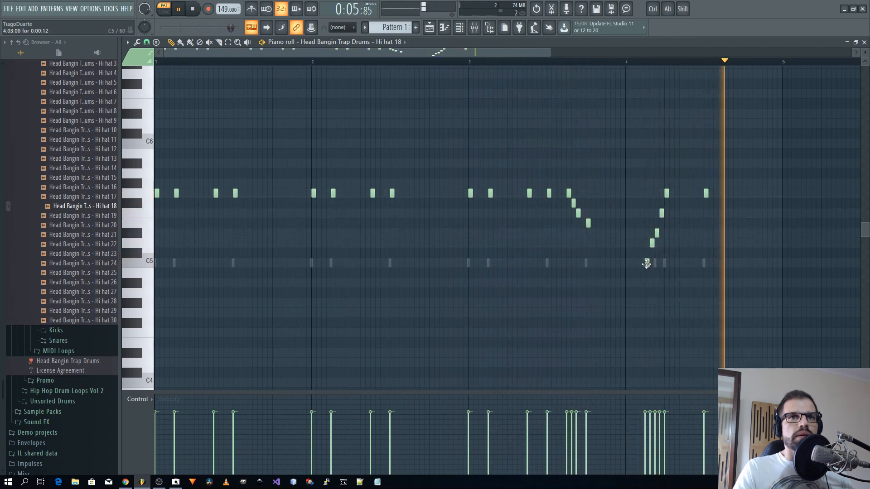
# - Rework bar 4's ascending run into D#5, E5, F5 and F#5 leading to G5, removing the old F5 note
pyautogui.moveTo(649, 262); pyautogui.dragTo(648, 231)
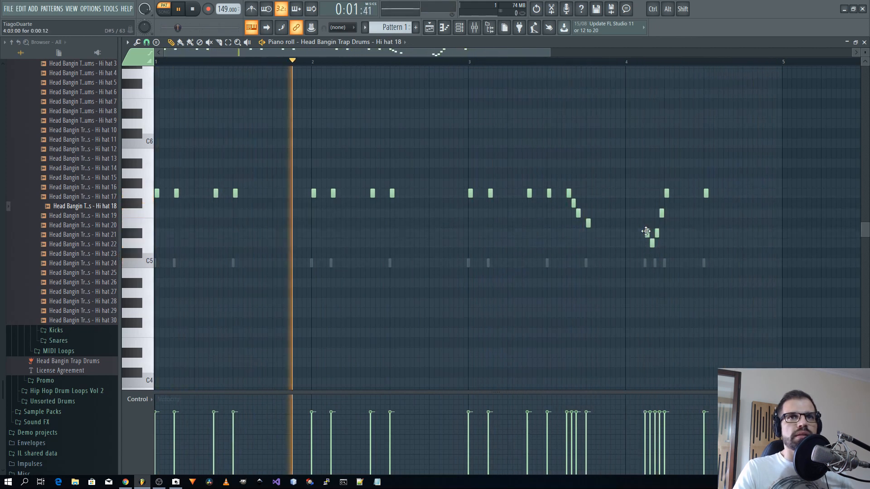
pyautogui.click(666, 203)
pyautogui.moveTo(666, 203); pyautogui.dragTo(661, 204)
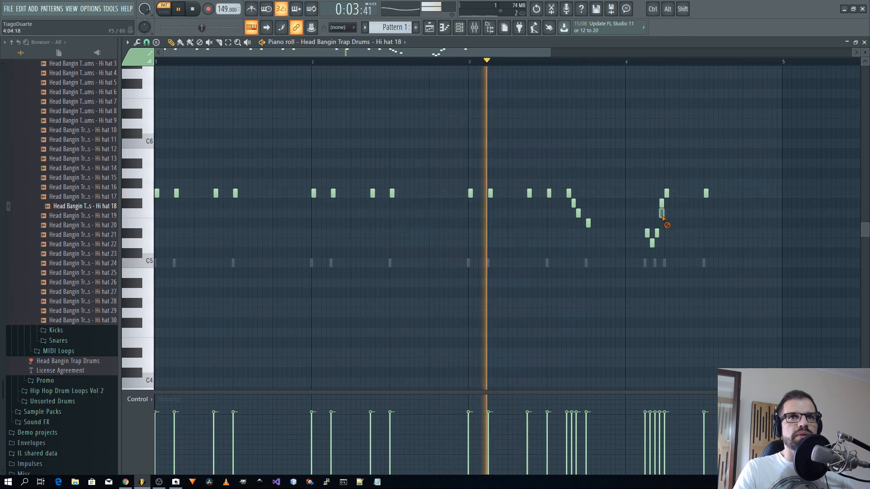
pyautogui.rightClick(662, 214)
pyautogui.moveTo(656, 233); pyautogui.dragTo(656, 213)
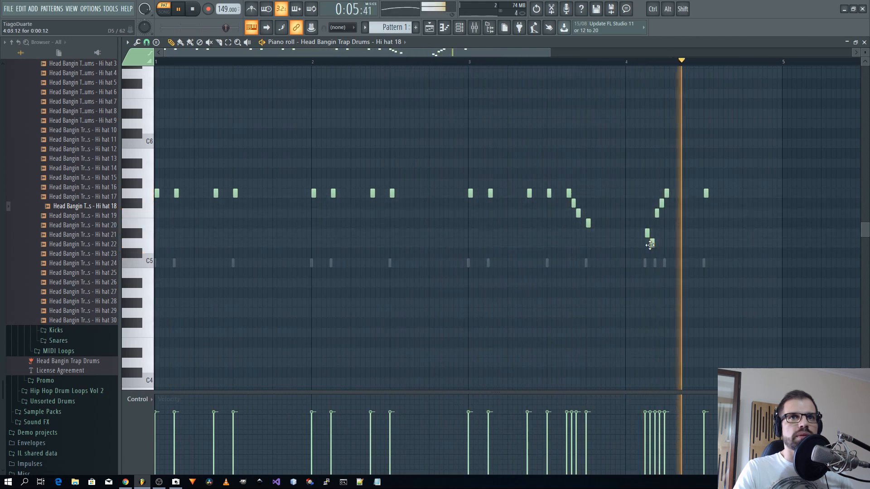
pyautogui.moveTo(652, 244); pyautogui.dragTo(652, 224)
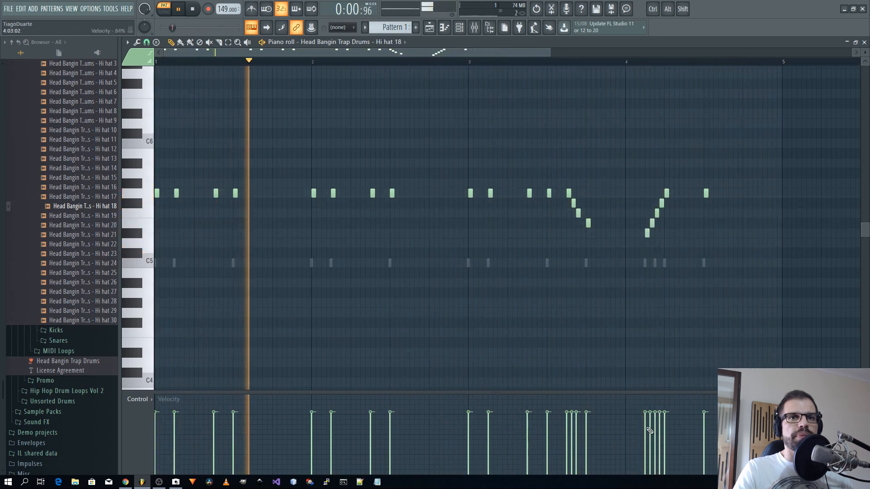
# - Lower the velocities in both hi-hat runs to rising ramps, from F#5 to E5 in bar 3 and D#5 to F#5 in bar 4
pyautogui.moveTo(650, 442)
pyautogui.mouseDown()
pyautogui.moveTo(644, 448)
pyautogui.moveTo(650, 430)
pyautogui.moveTo(646, 454)
pyautogui.mouseUp()
pyautogui.scroll(4, 650, 344)
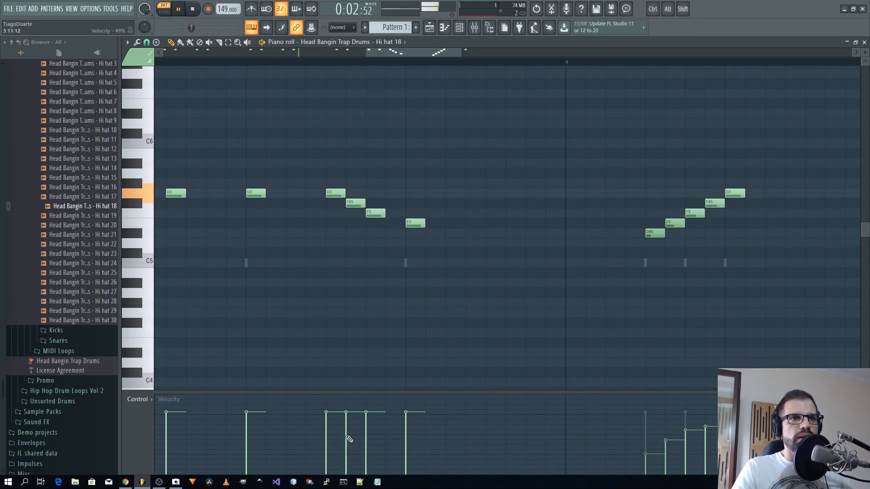
pyautogui.moveTo(345, 447)
pyautogui.mouseDown()
pyautogui.moveTo(367, 458)
pyautogui.moveTo(383, 437)
pyautogui.mouseUp()
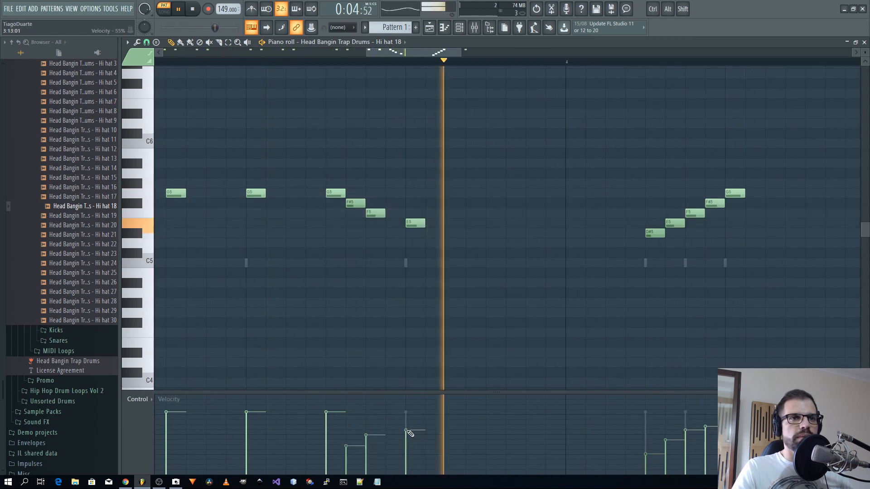
pyautogui.scroll(-4, 458, 330)
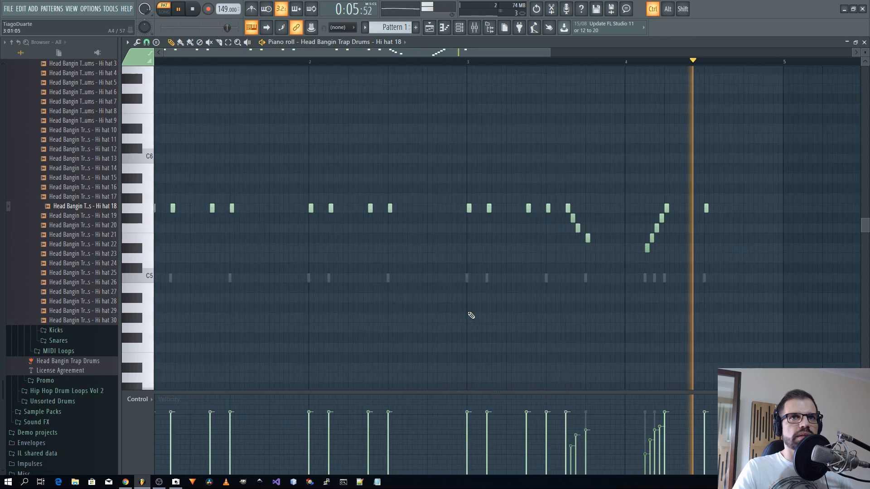
# - Close the piano roll, route Hi hat 18 to mixer track 4 and lower that track's volume slightly
pyautogui.click(864, 42)
pyautogui.hotkey('ctrl', 'l')
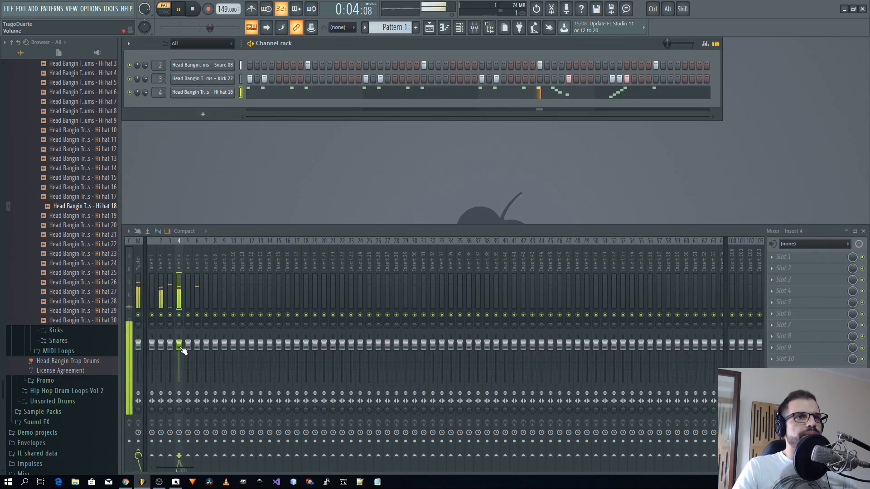
pyautogui.moveTo(179, 345); pyautogui.dragTo(179, 357)
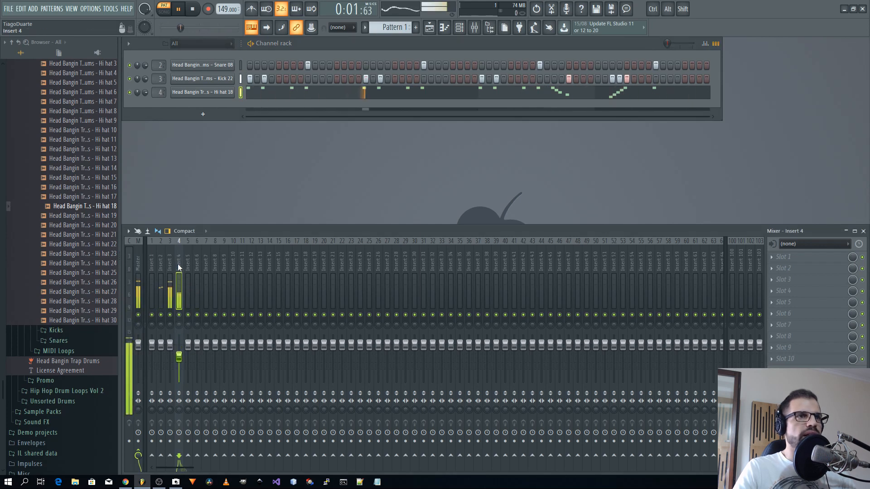
# - Check the Kick 22 channel's sample and miscellaneous settings, including its mixer track assignment
pyautogui.click(203, 79)
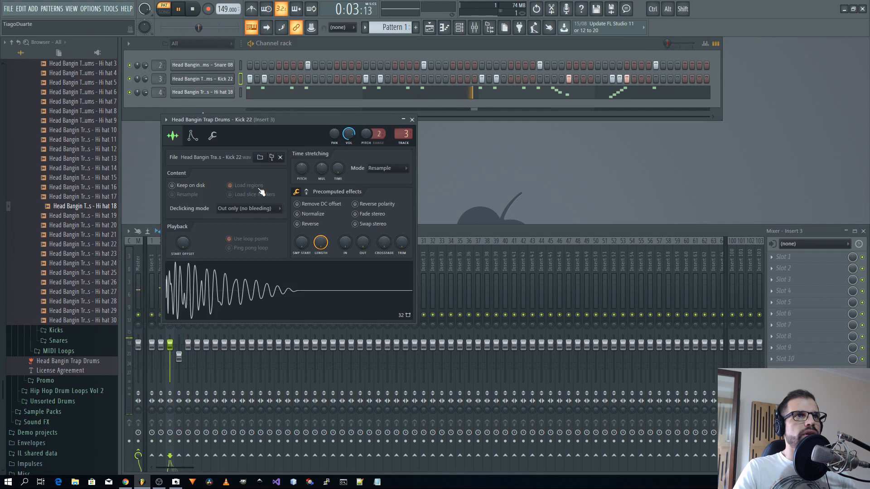
pyautogui.click(212, 136)
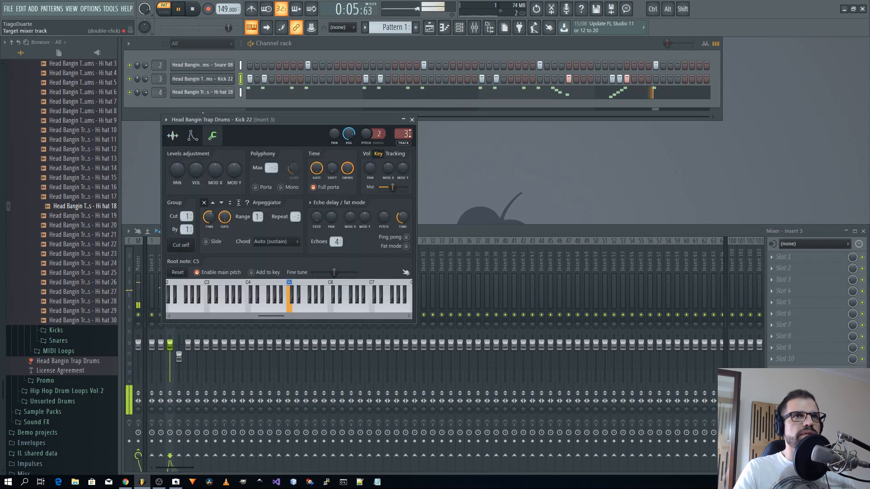
pyautogui.click(412, 119)
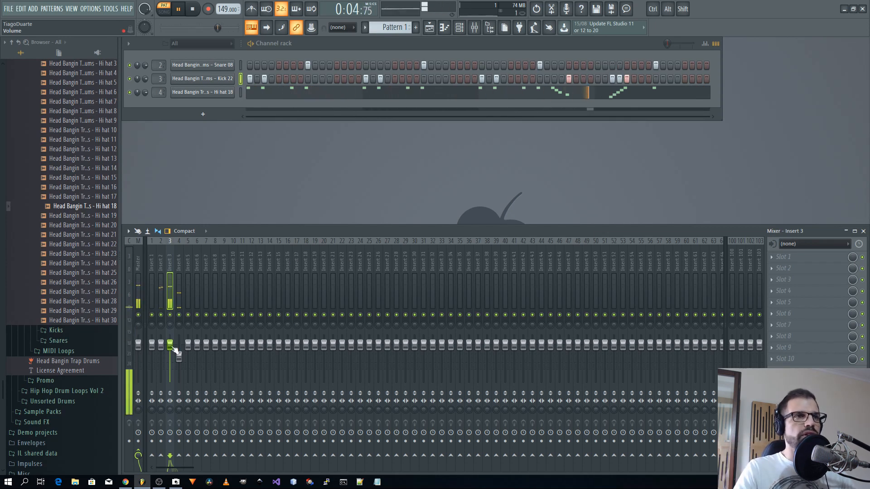
# - Select mixer tracks 2 to 4 together and route them to track 1 only
pyautogui.click(177, 268)
pyautogui.moveTo(174, 267); pyautogui.dragTo(162, 264)
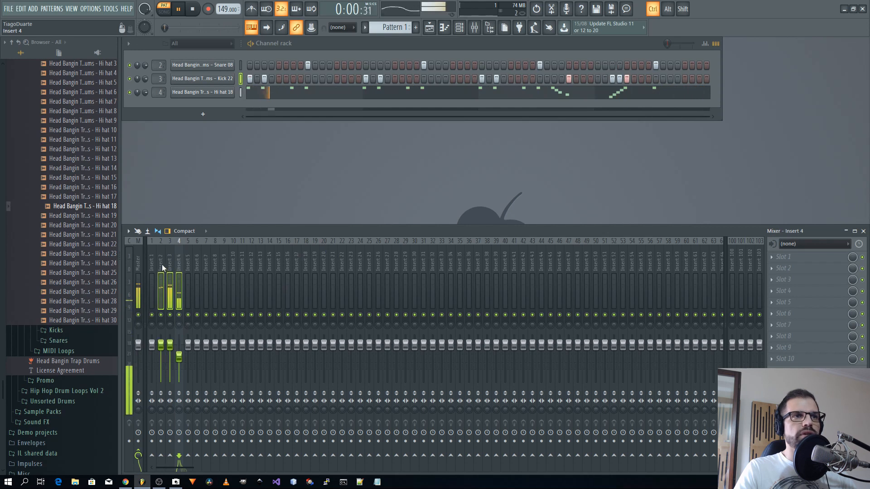
pyautogui.rightClick(152, 455)
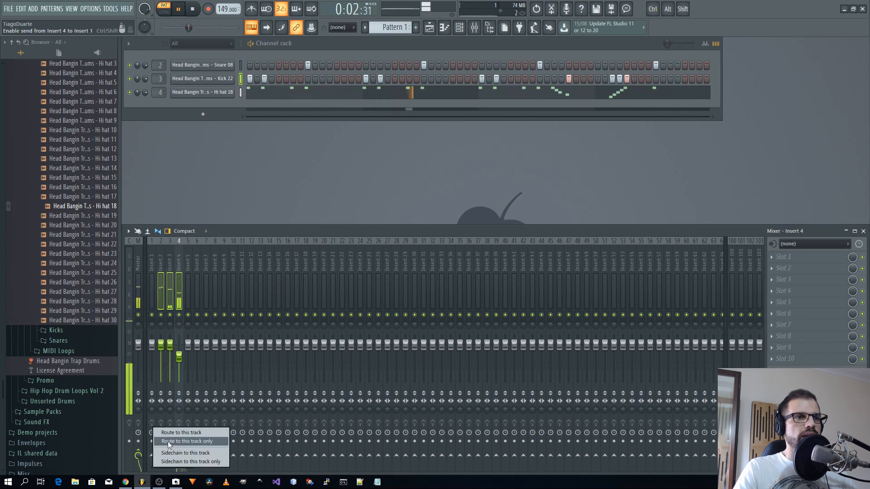
pyautogui.click(168, 441)
# - Rename mixer tracks 1 to 4 as Mix, Snare, Kick and Hi hat
pyautogui.doubleClick(152, 268)
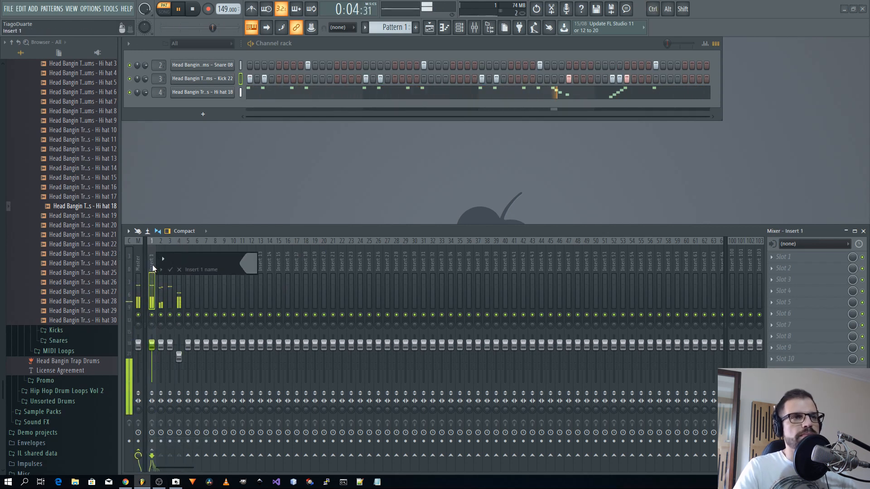
pyautogui.write('Mi')
pyautogui.press('Return')
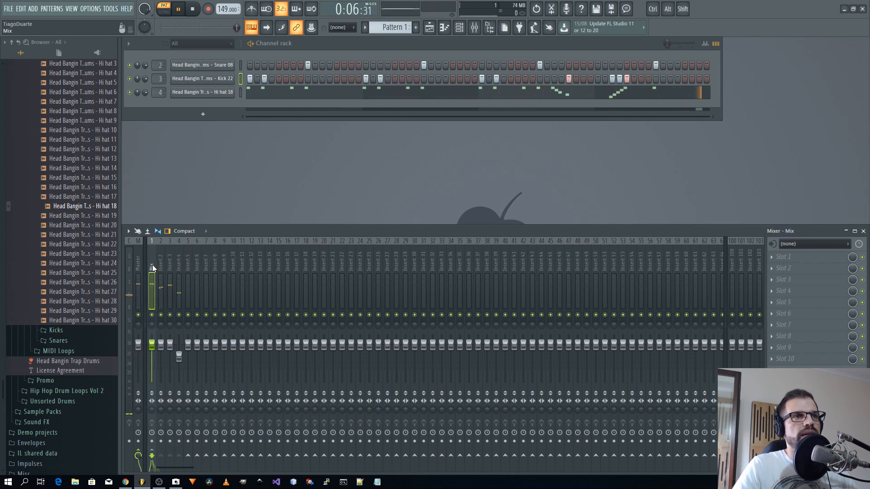
pyautogui.doubleClick(159, 268)
pyautogui.write('Snare')
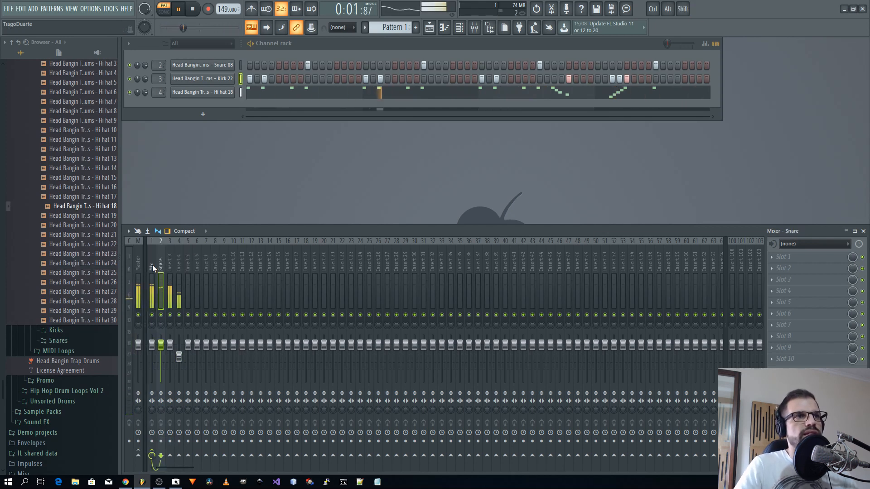
pyautogui.press('Tab')
pyautogui.write('Kick')
pyautogui.press('Tab')
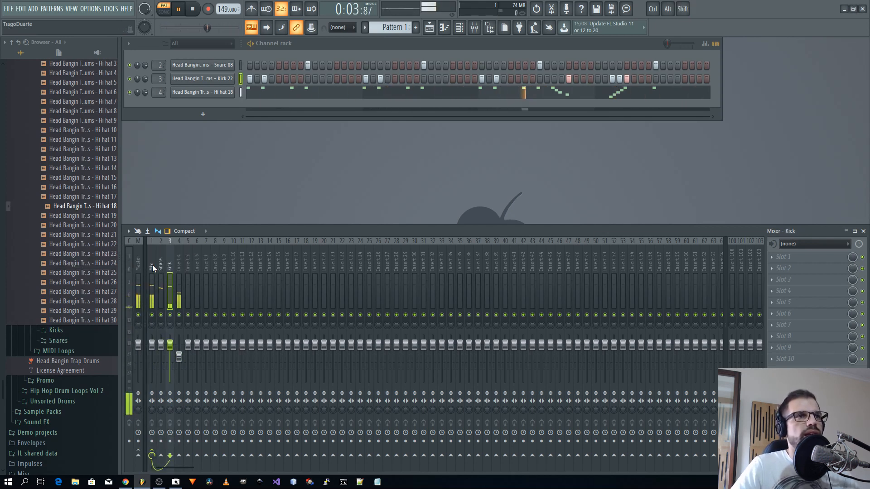
pyautogui.write('Hi hat')
pyautogui.press('Return')
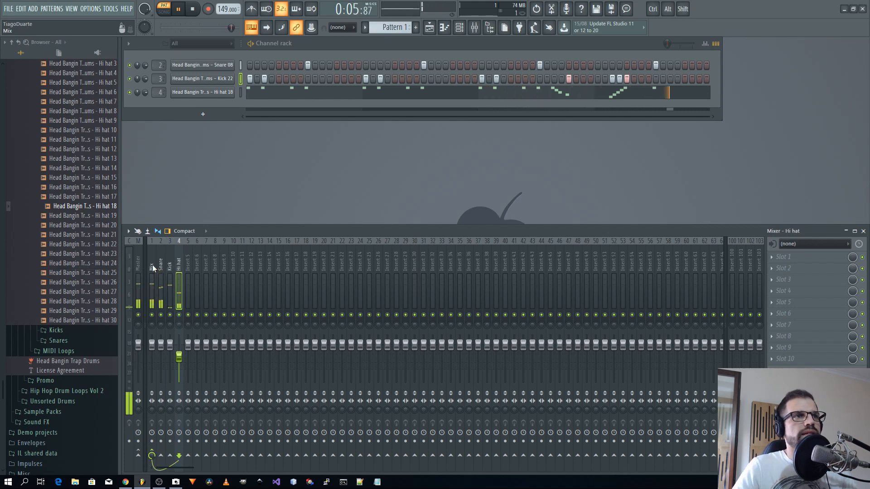
# - Collapse the Hi-Hats, Kit and inner Head Bangin Trap Drums folders in the browser
pyautogui.scroll(5, 48, 146)
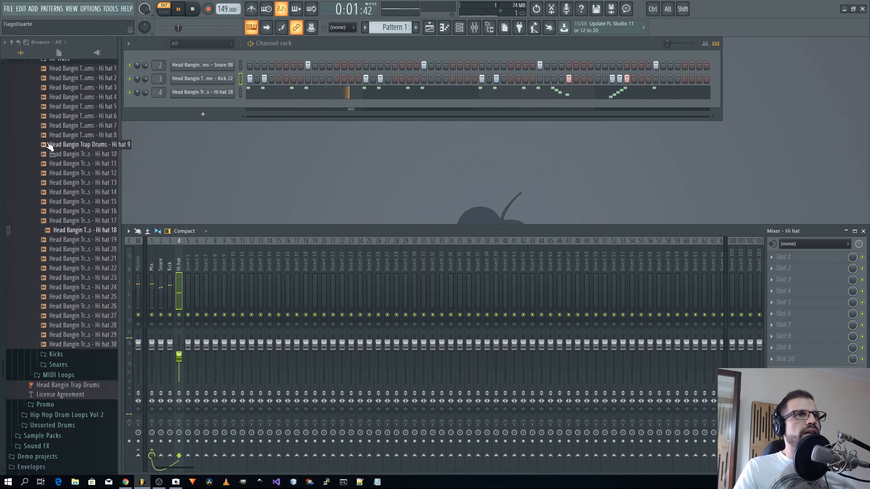
pyautogui.click(72, 151)
pyautogui.scroll(1, 70, 198)
pyautogui.scroll(5, 69, 201)
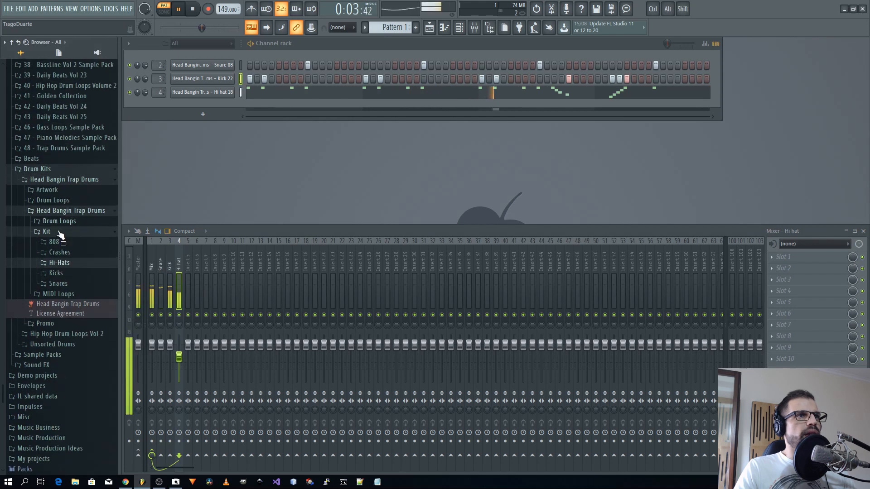
pyautogui.click(46, 231)
pyautogui.click(68, 211)
# - Add a VacuumPro synth channel and load its Supersmooth Lead preset, closing the plugin window
pyautogui.click(205, 116)
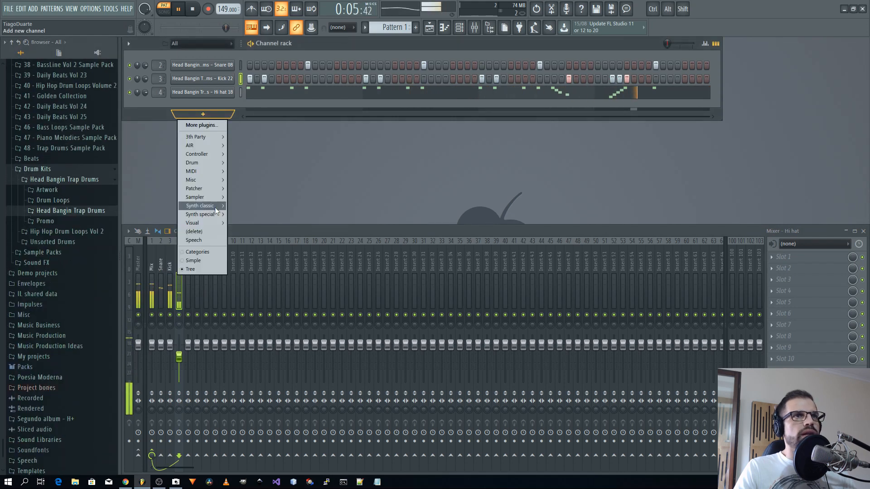
pyautogui.moveTo(200, 146)
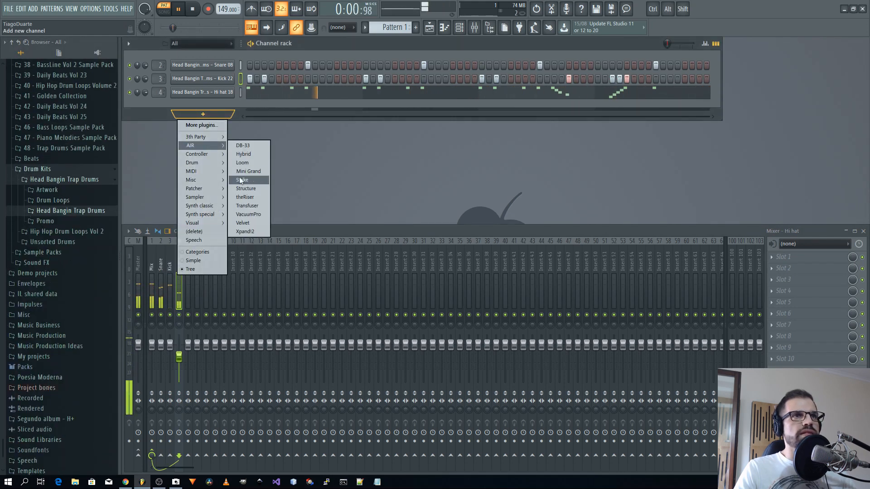
pyautogui.click(253, 216)
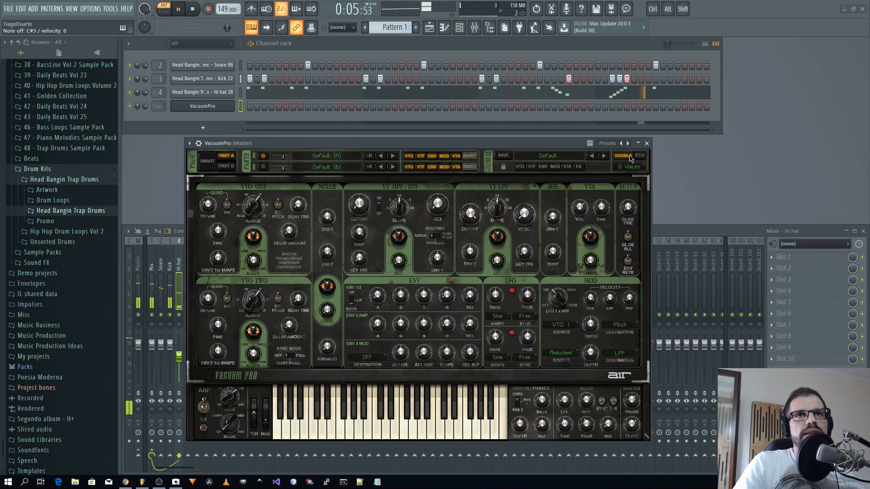
pyautogui.click(604, 156)
pyautogui.click(604, 156)
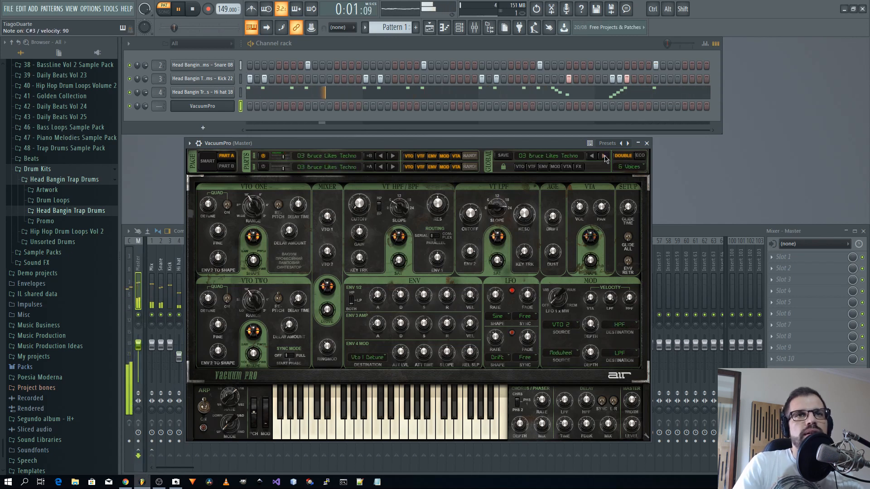
pyautogui.click(605, 156)
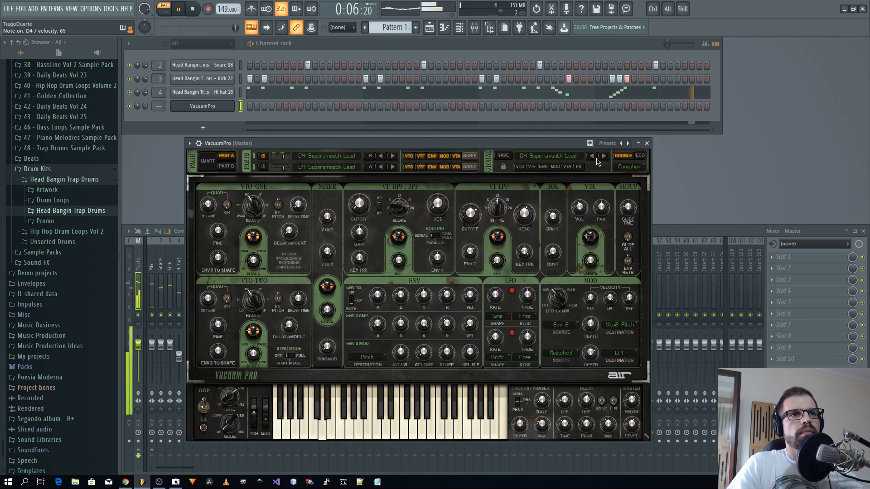
pyautogui.click(647, 144)
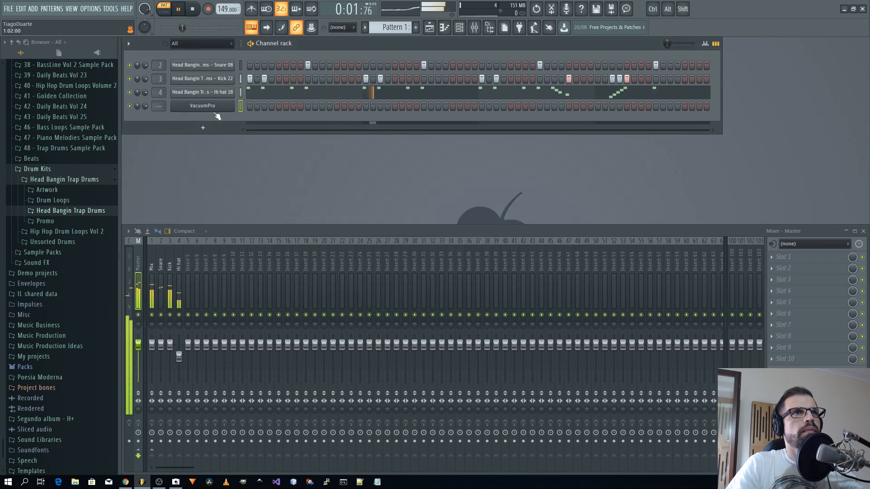
# - Route VacuumPro to mixer track 5, lower that track's volume well below the others and stop playback
pyautogui.scroll(5, 160, 106)
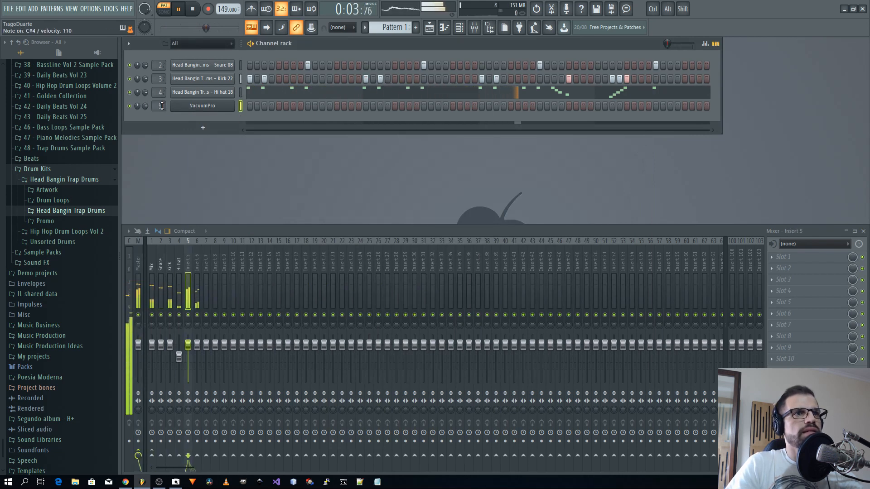
pyautogui.moveTo(188, 344); pyautogui.dragTo(189, 367)
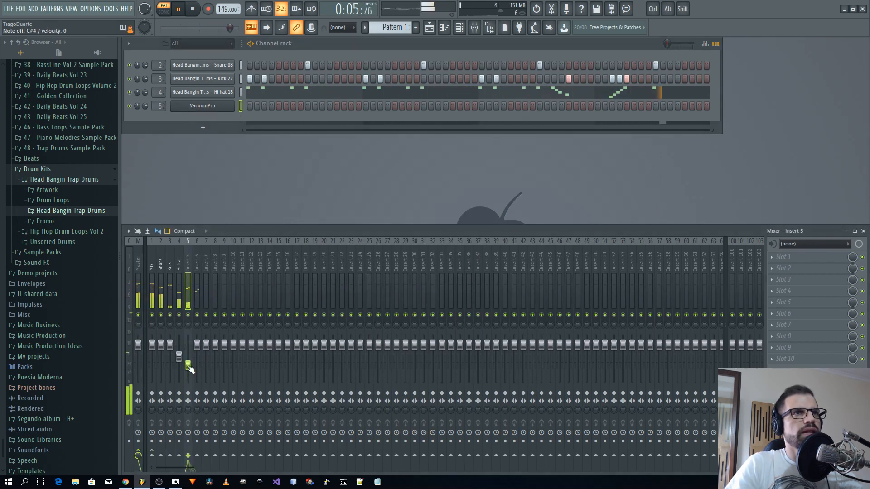
pyautogui.click(192, 9)
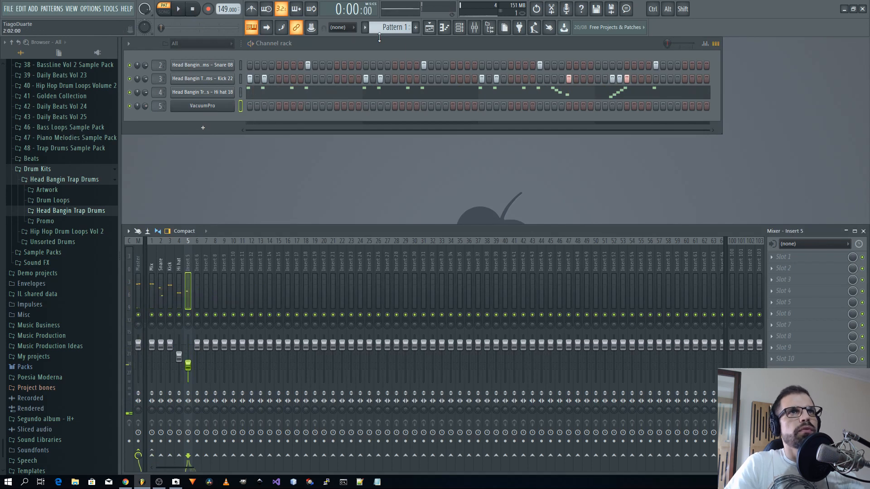
# - Create Pattern 2 and place it as an eight-bar clip at the start of playlist track 2
pyautogui.click(415, 27)
pyautogui.press('Return')
pyautogui.click(430, 27)
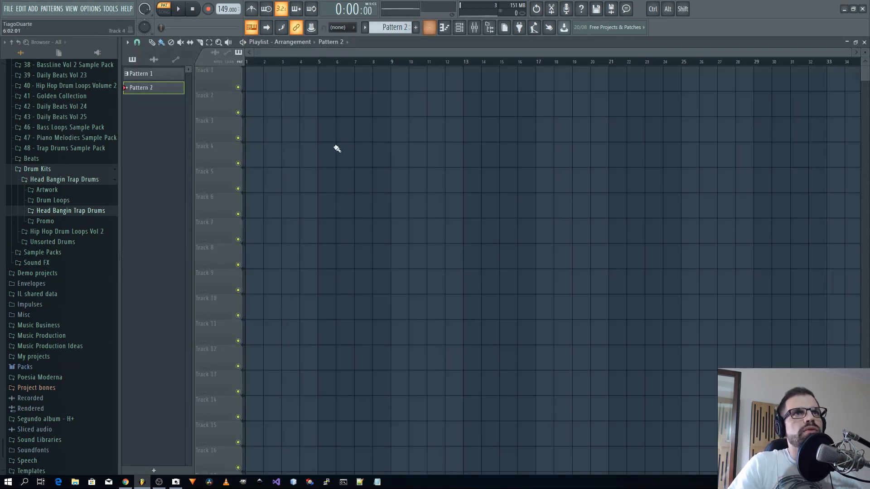
pyautogui.moveTo(260, 108); pyautogui.dragTo(370, 110)
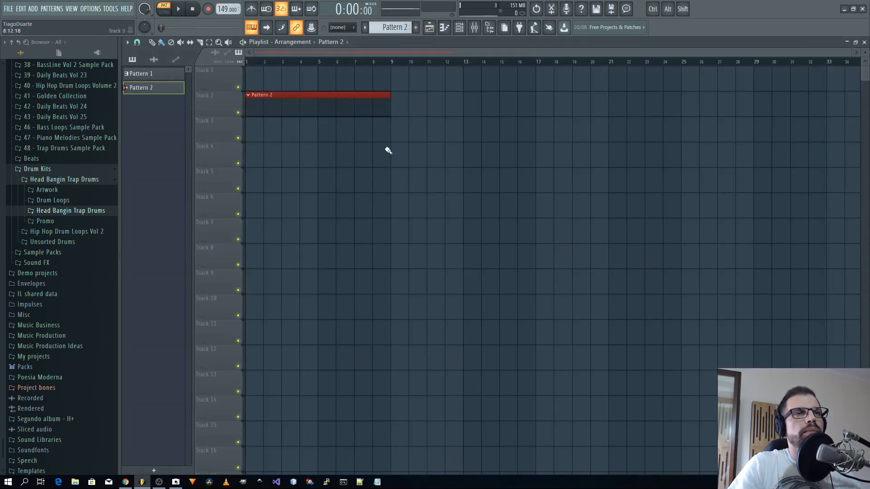
# - Place Pattern 1 twice in a row on playlist track 1 and set the song loop over bars 1 to 8
pyautogui.moveTo(164, 75); pyautogui.dragTo(245, 80)
pyautogui.click(341, 77)
pyautogui.moveTo(376, 78); pyautogui.dragTo(165, 69)
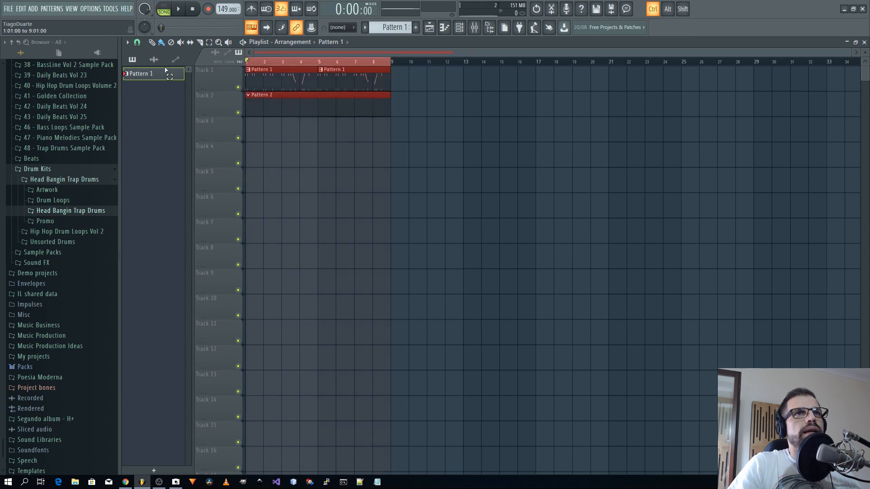
pyautogui.keyDown('ctrl'); pyautogui.click(500, 235); pyautogui.keyUp('ctrl')
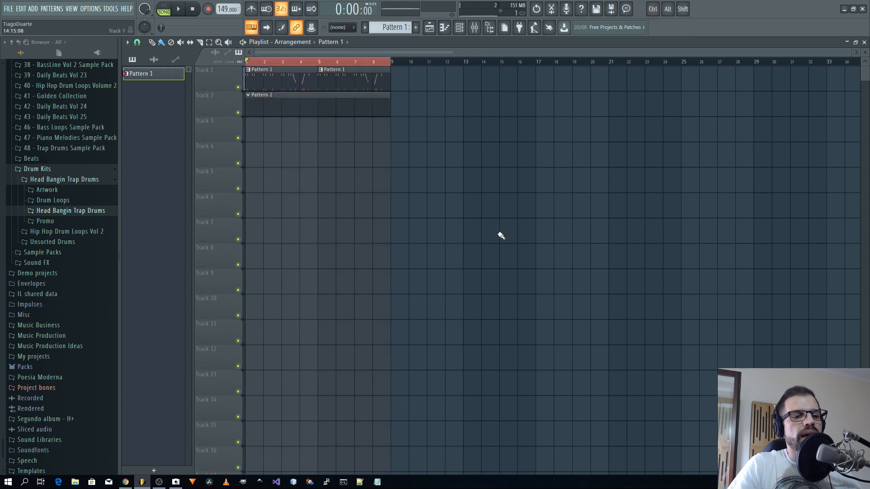
# - Switch to Pattern 2 and record a VacuumPro melody over the eight-bar beat as notes and automation
pyautogui.click(864, 42)
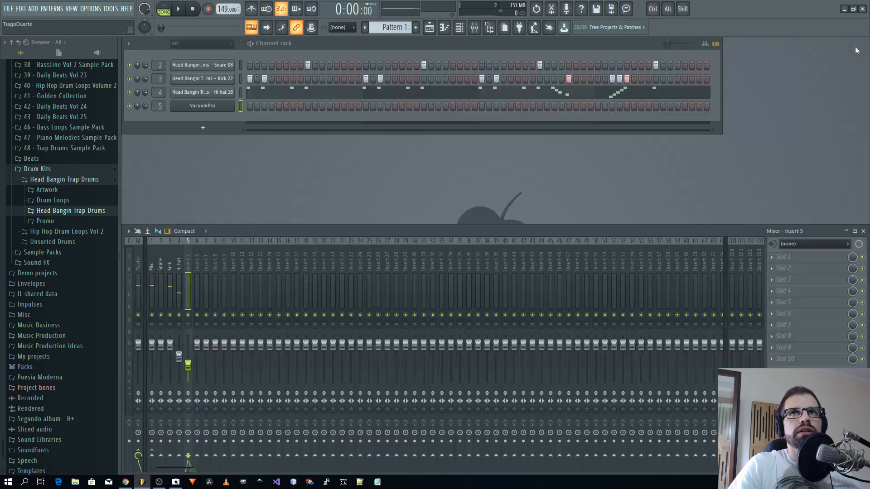
pyautogui.scroll(-1, 394, 30)
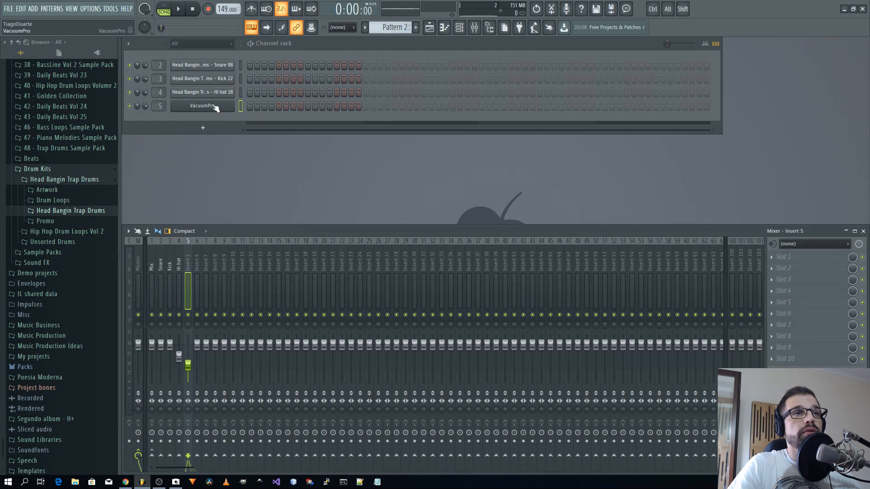
pyautogui.click(437, 29)
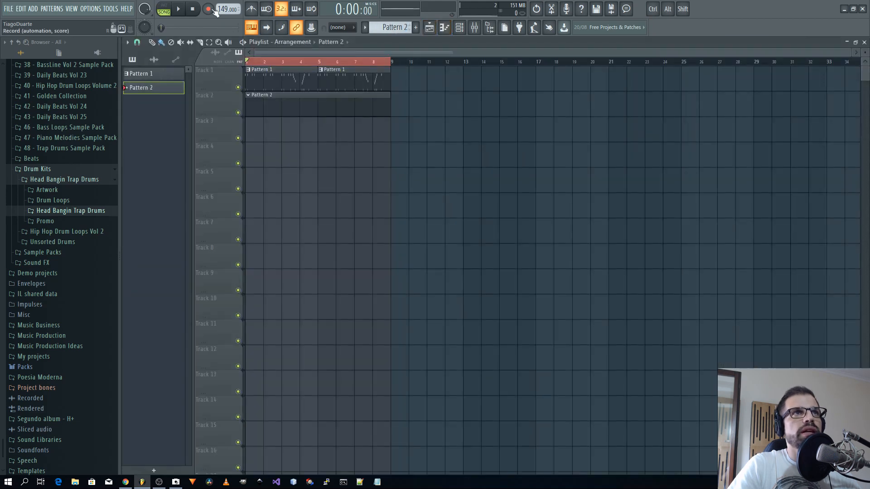
pyautogui.press('r')
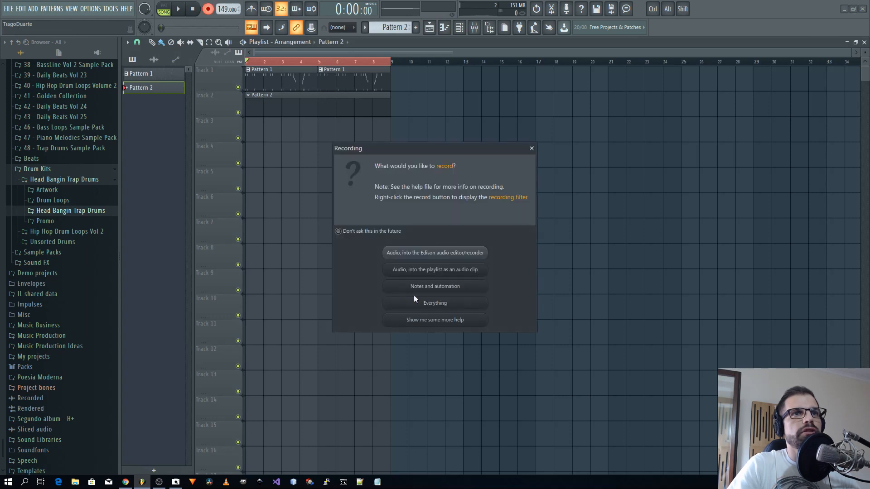
pyautogui.click(447, 287)
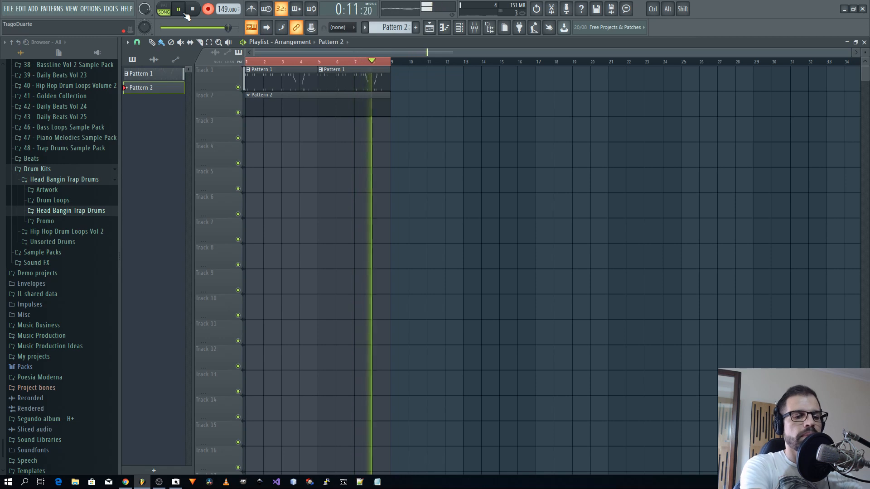
pyautogui.click(192, 9)
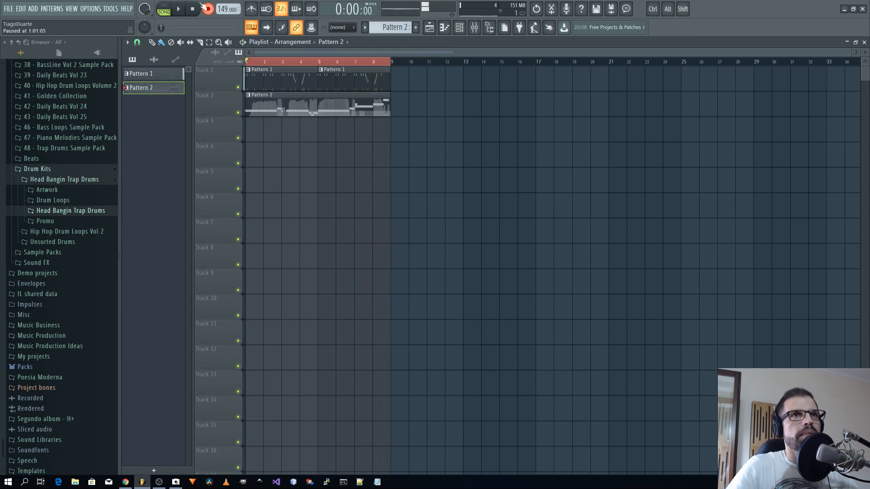
# - Open Pattern 2's recorded VacuumPro notes in the piano roll, inspect their timing and play them back
pyautogui.doubleClick(310, 105)
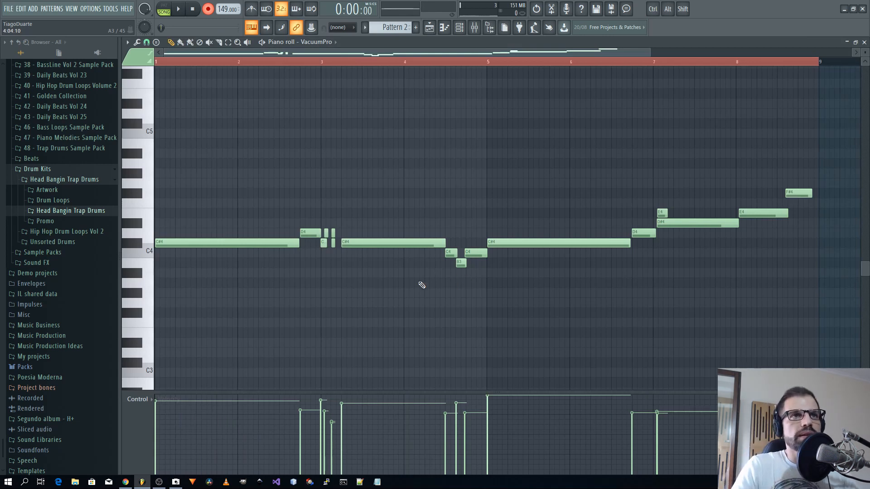
pyautogui.scroll(6, 318, 263)
pyautogui.scroll(-5, 357, 273)
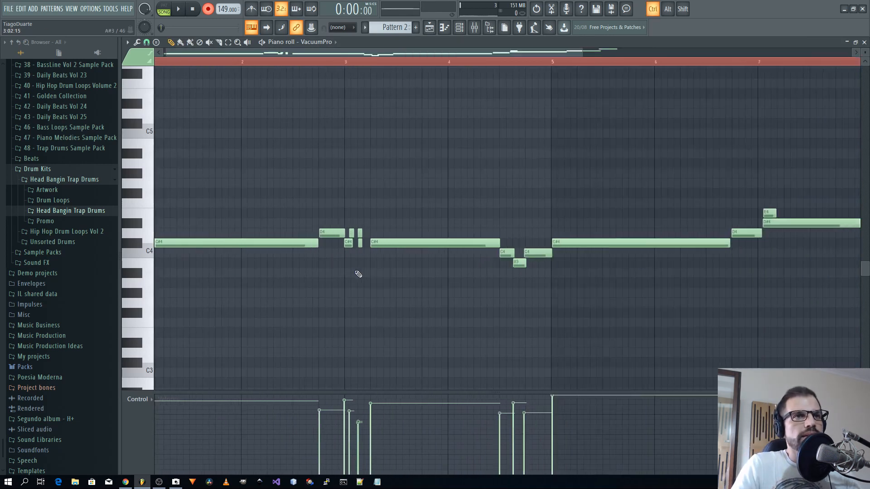
pyautogui.press('space')
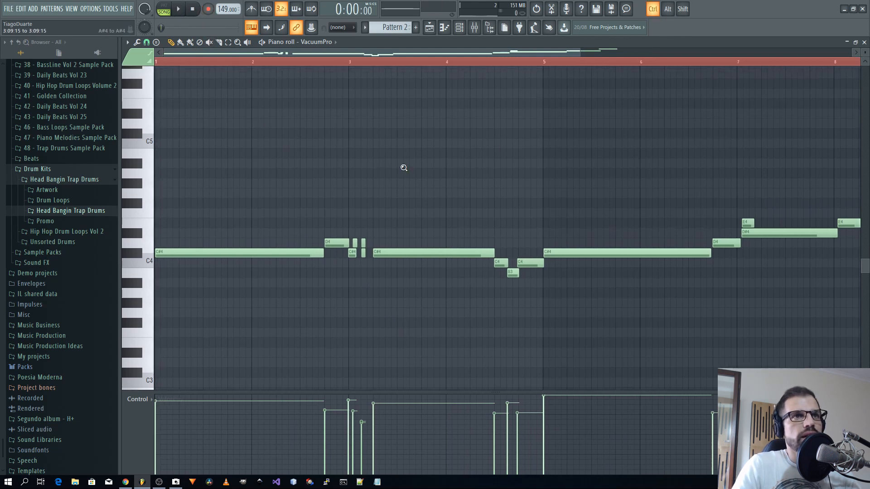
pyautogui.scroll(-2, 336, 195)
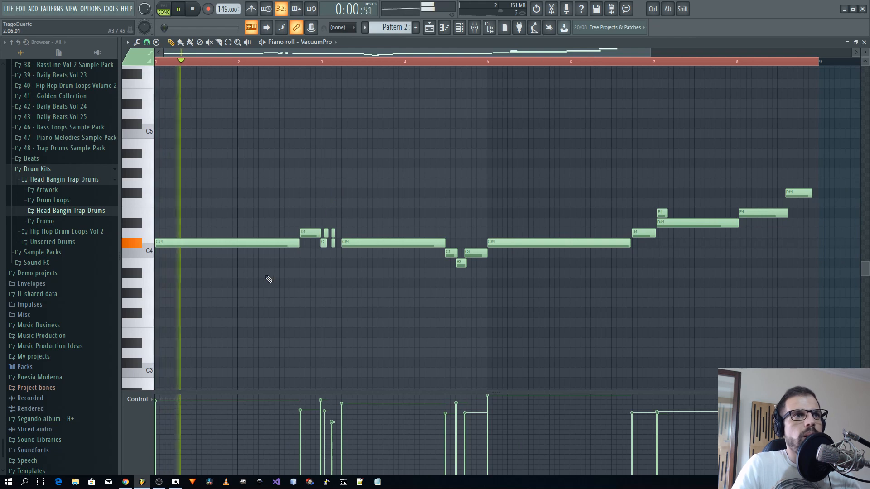
# - Delete the four short stray notes just after bar 3 and move the long C#4 note to start at bar 3
pyautogui.scroll(2, 245, 280)
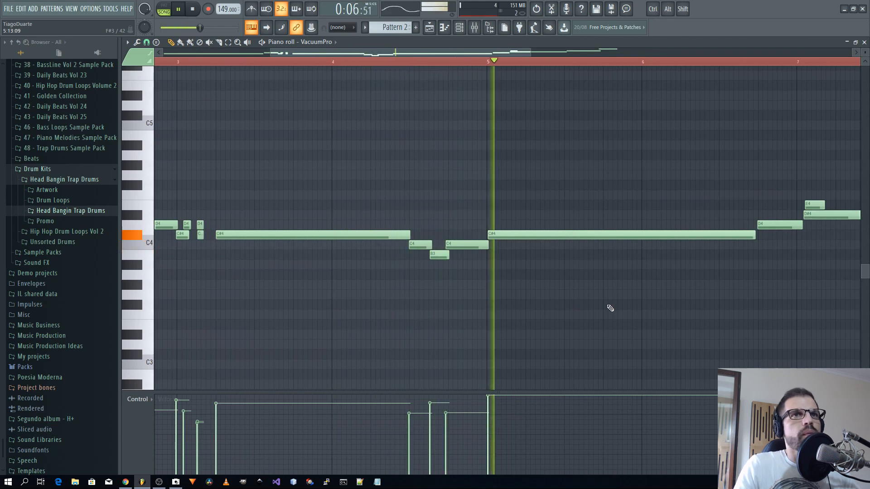
pyautogui.moveTo(272, 287); pyautogui.dragTo(435, 262)
pyautogui.rightClick(364, 209)
pyautogui.rightClick(364, 200)
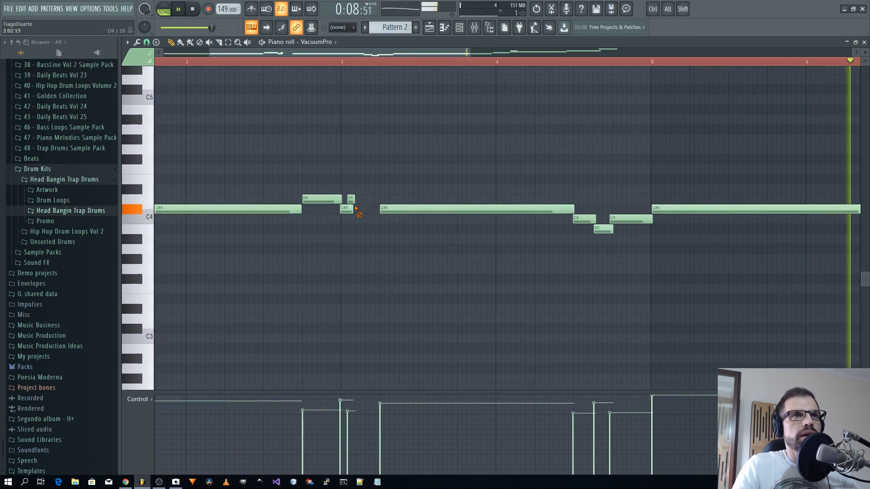
pyautogui.rightClick(349, 209)
pyautogui.rightClick(352, 200)
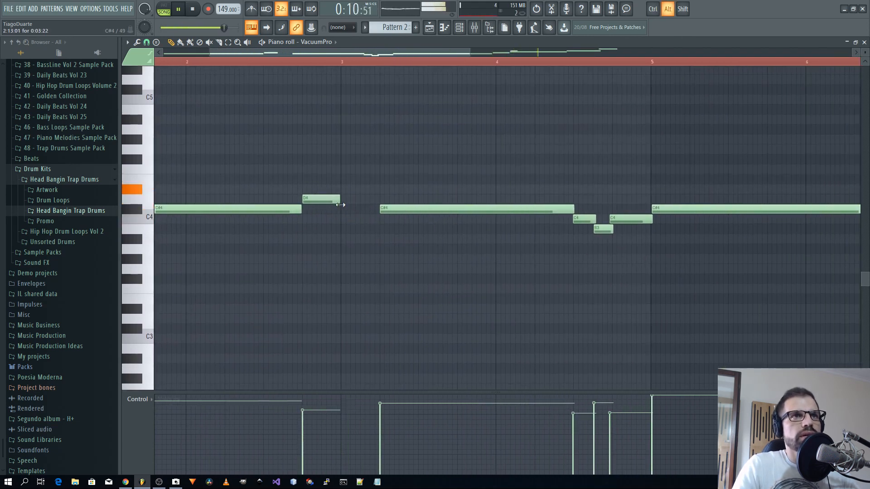
pyautogui.moveTo(405, 208); pyautogui.dragTo(365, 208)
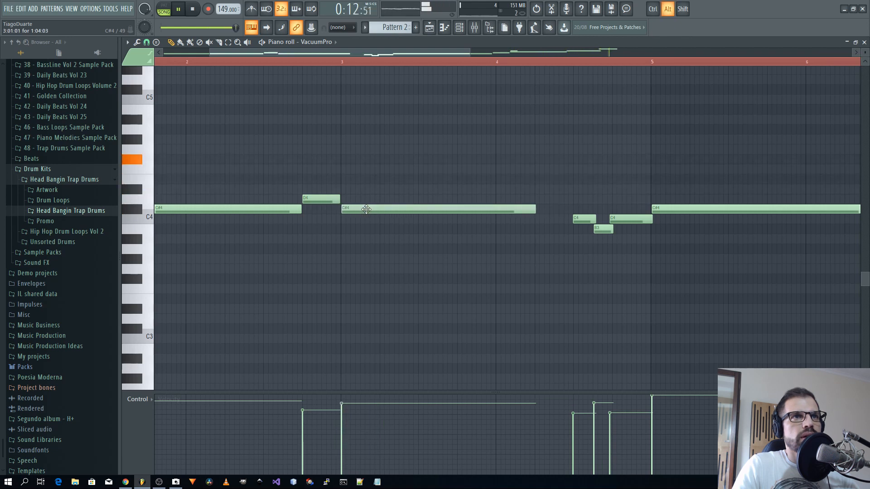
# - Quantize the VacuumPro melody notes, apply legato so they join end to end, and play the pattern back
pyautogui.moveTo(560, 276); pyautogui.dragTo(357, 284)
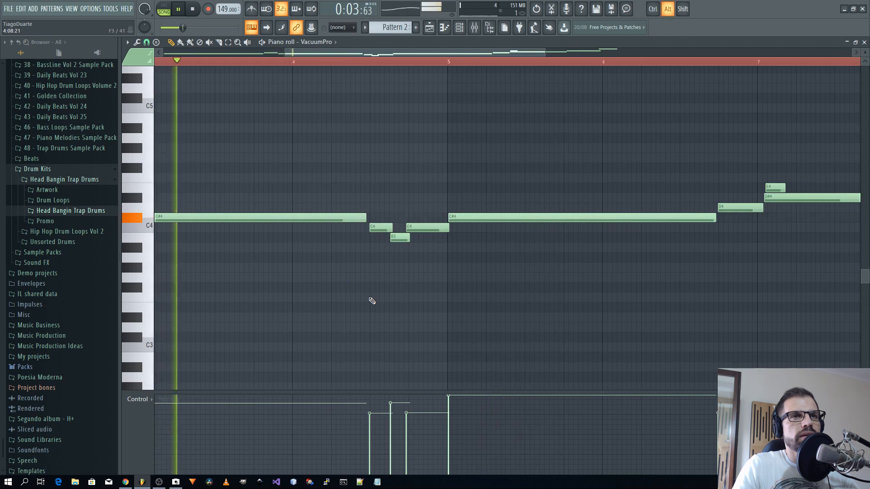
pyautogui.hotkey('alt', 'q')
pyautogui.click(482, 297)
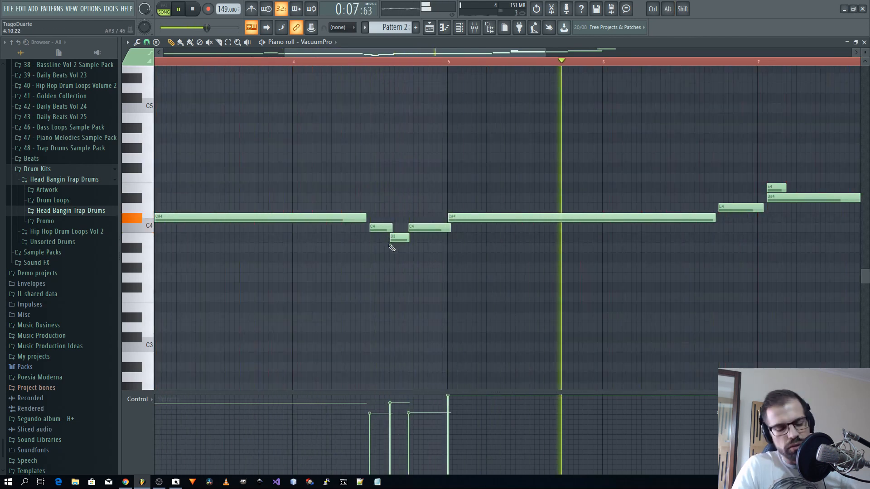
pyautogui.hotkey('ctrl', 'l')
pyautogui.press('space')
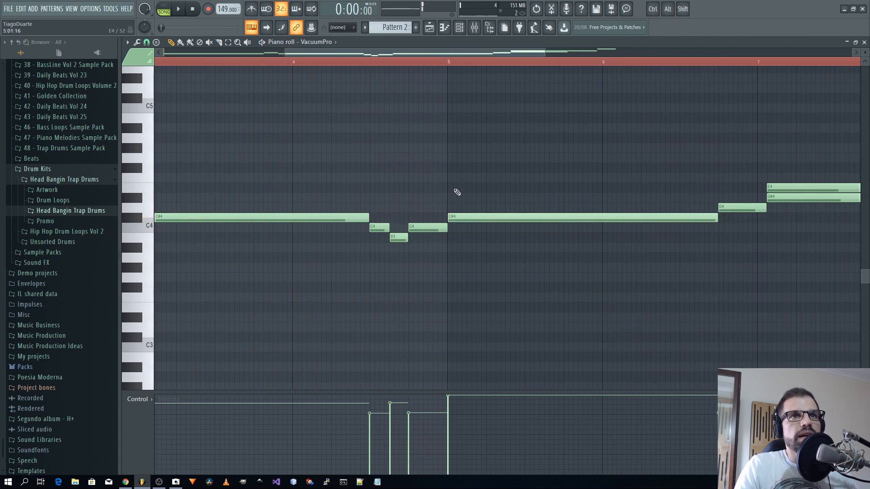
pyautogui.scroll(5, 451, 231)
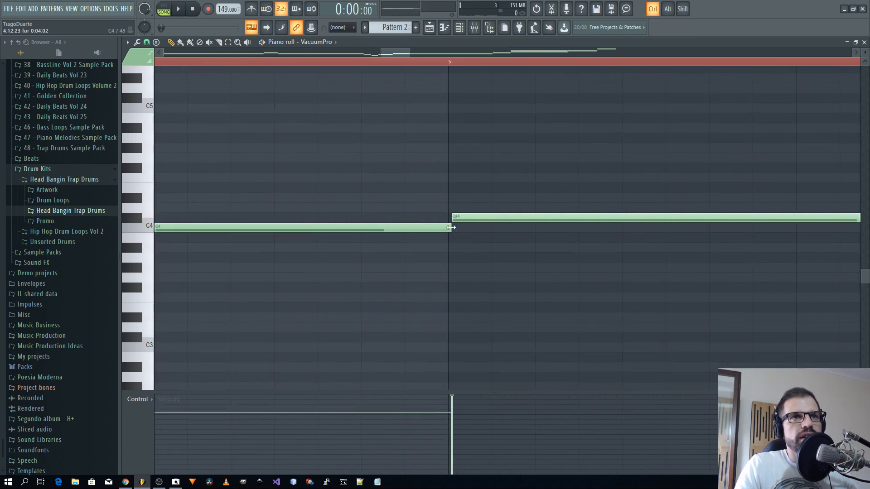
pyautogui.scroll(-5, 474, 332)
pyautogui.press('space')
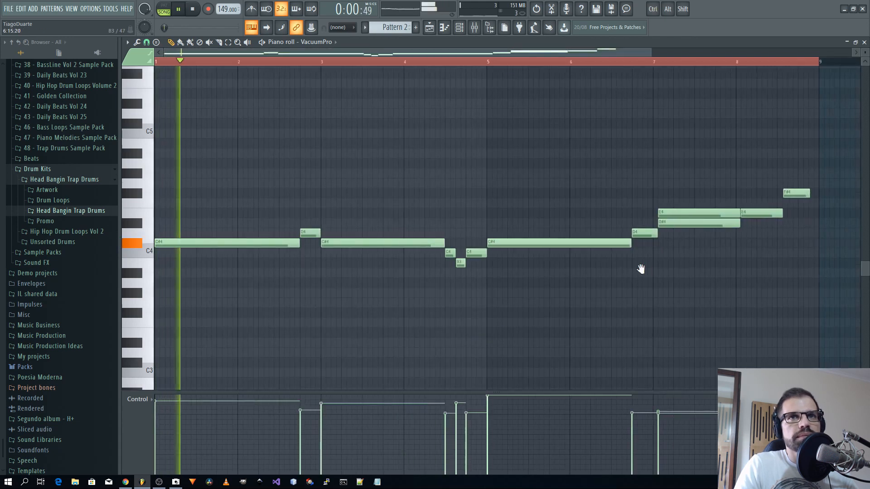
# - Delete the D#4 under bar 7's E4, trim the preceding D4 to bar 7, and reshape the ending as F#4 and G#4 up to bar 9
pyautogui.moveTo(641, 267); pyautogui.dragTo(401, 280)
pyautogui.rightClick(415, 236)
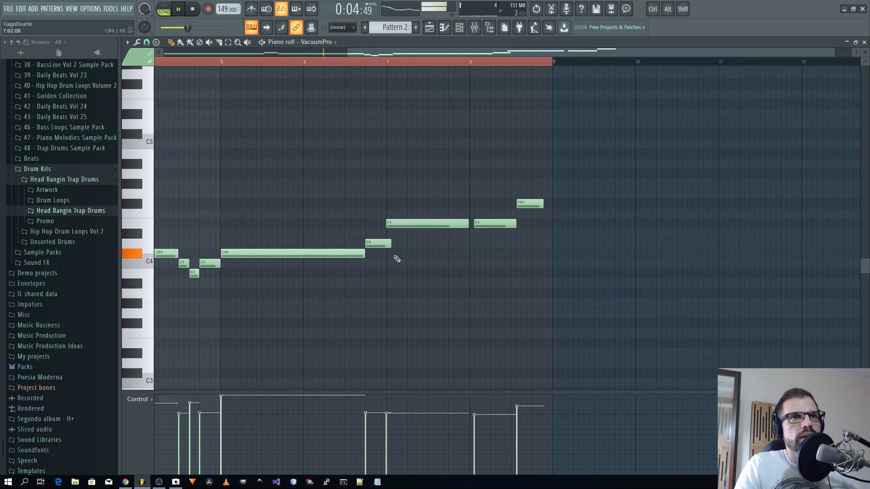
pyautogui.moveTo(390, 246); pyautogui.dragTo(385, 246)
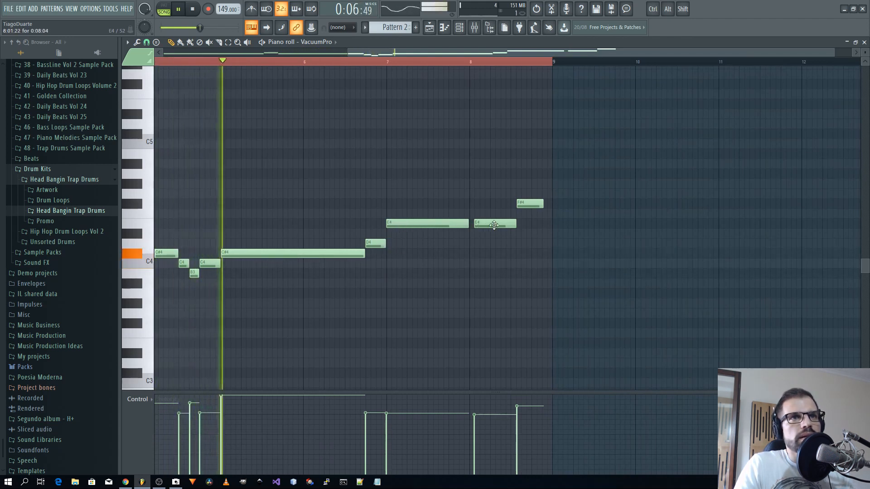
pyautogui.moveTo(495, 223); pyautogui.dragTo(550, 185)
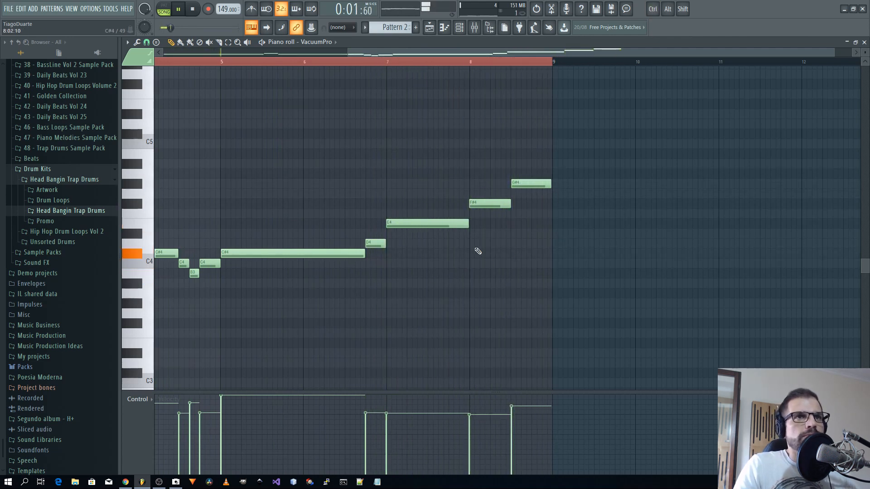
# - Raise the long bar 7 note to F#4 and play the melody from the start
pyautogui.scroll(-3, 439, 273)
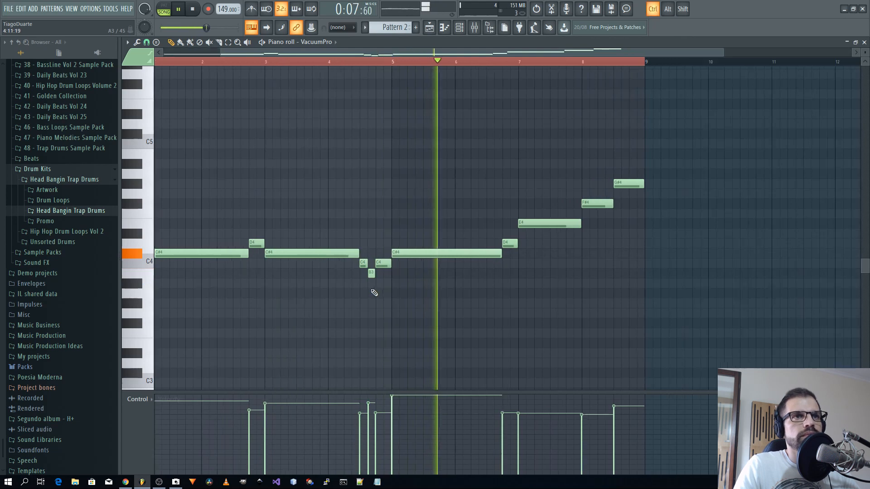
pyautogui.scroll(3, 374, 290)
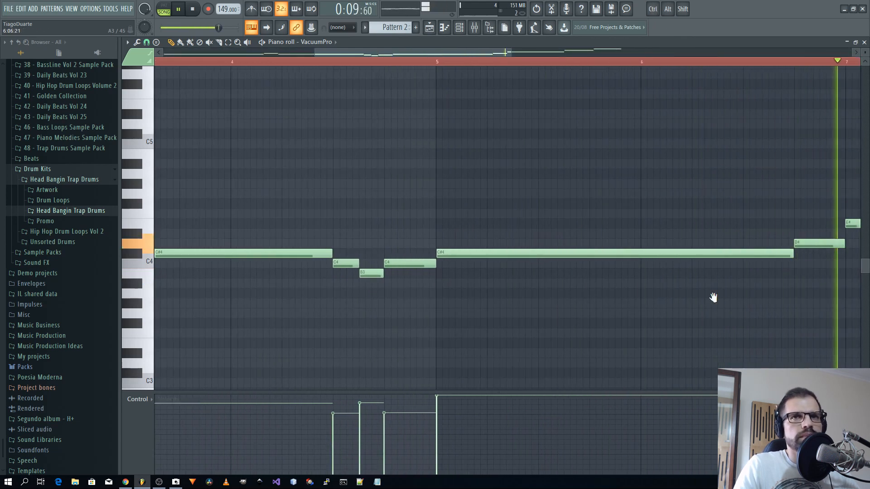
pyautogui.press('space')
pyautogui.moveTo(339, 225); pyautogui.dragTo(338, 207)
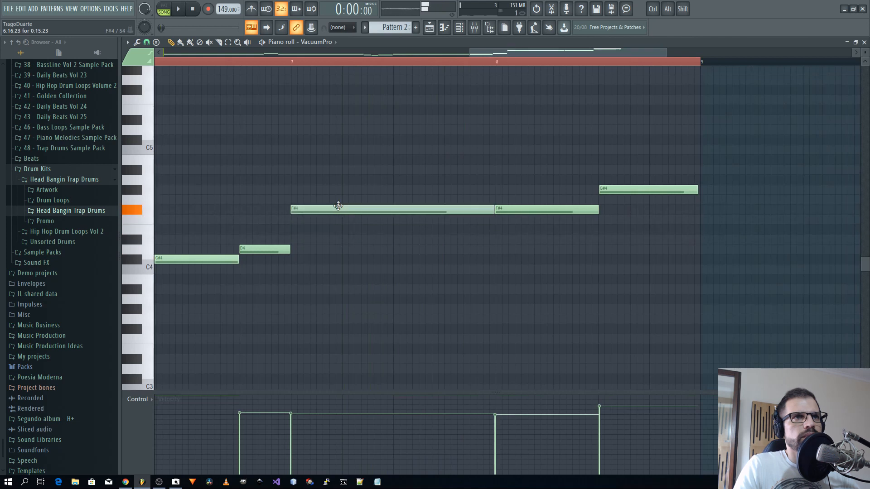
pyautogui.press('space')
pyautogui.scroll(-4, 536, 198)
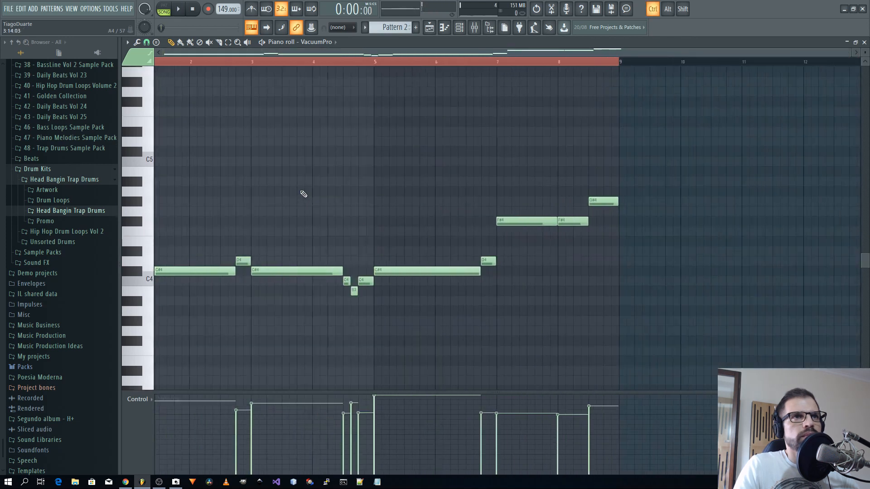
pyautogui.press('space')
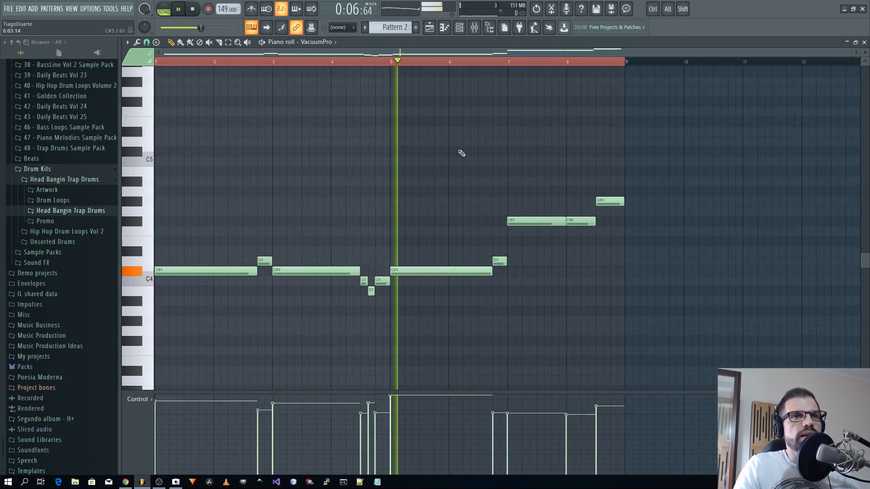
# - Lower the bar 8 note to D4 and the final note to B3, and play the whole melody back
pyautogui.scroll(5, 460, 151)
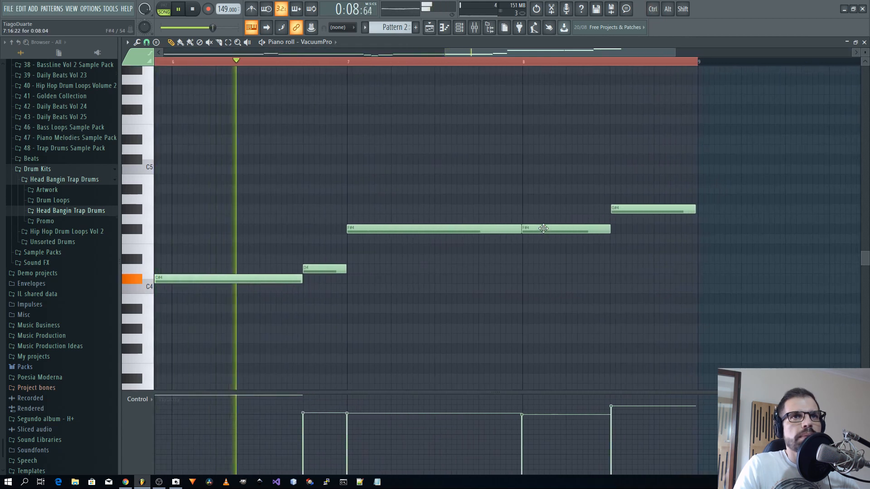
pyautogui.moveTo(549, 229); pyautogui.dragTo(550, 270)
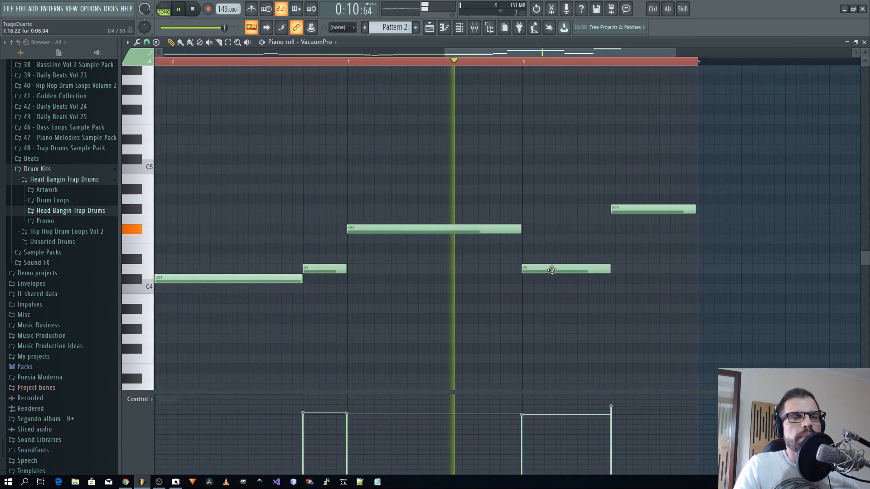
pyautogui.moveTo(631, 208); pyautogui.dragTo(634, 292)
pyautogui.press('space')
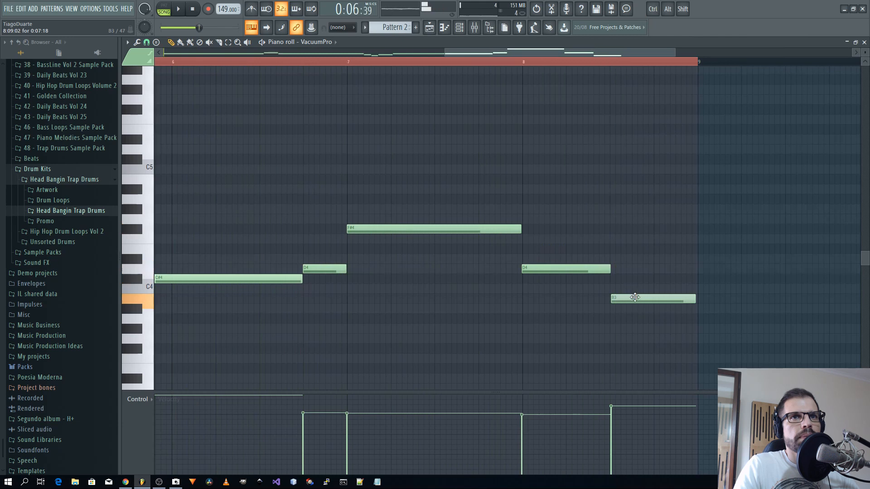
pyautogui.keyDown('ctrl'); pyautogui.rightClick(457, 294); pyautogui.keyUp('ctrl')
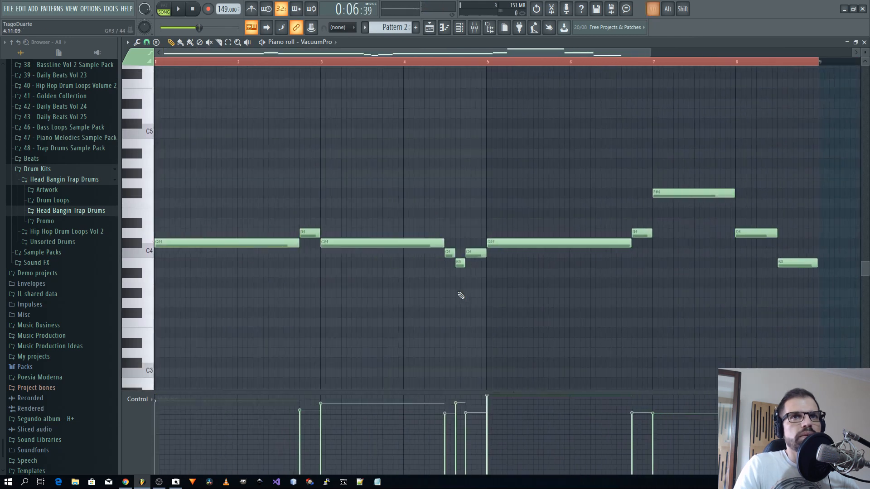
pyautogui.press('space')
# - Close the piano roll, audition successive VacuumPro presets against the beat, and settle on 12 All That Tricks Bass
pyautogui.click(864, 42)
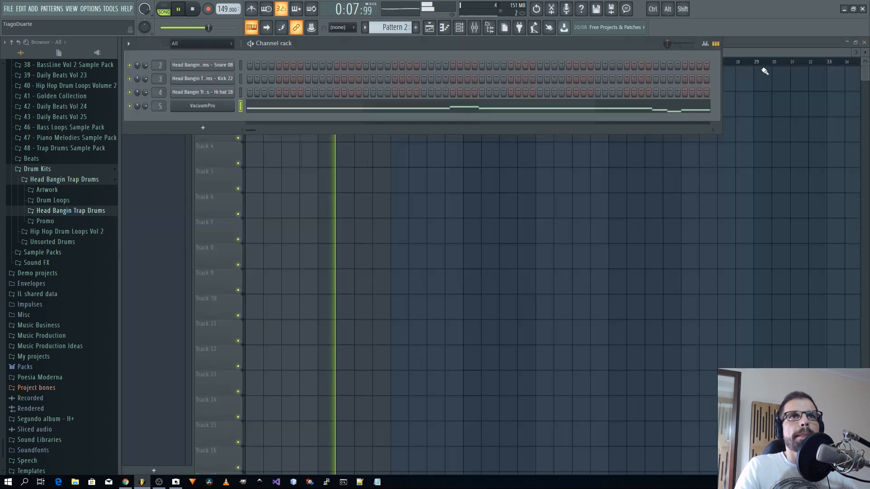
pyautogui.click(210, 108)
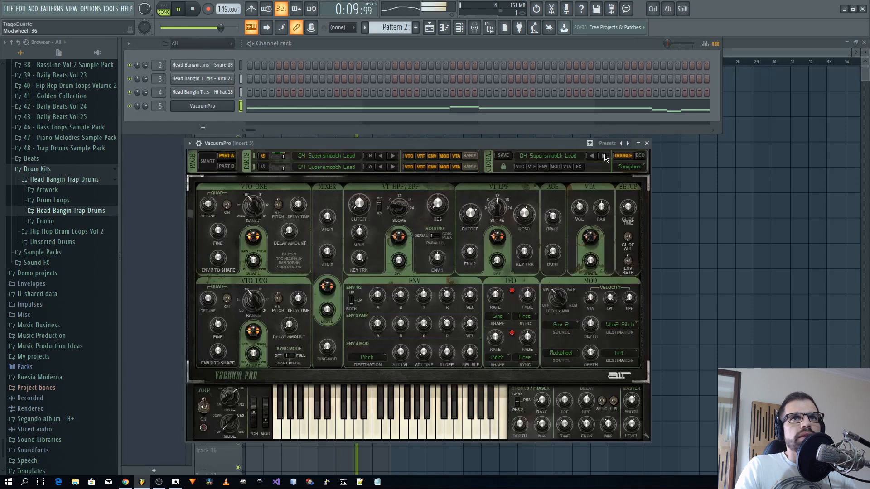
pyautogui.click(604, 156)
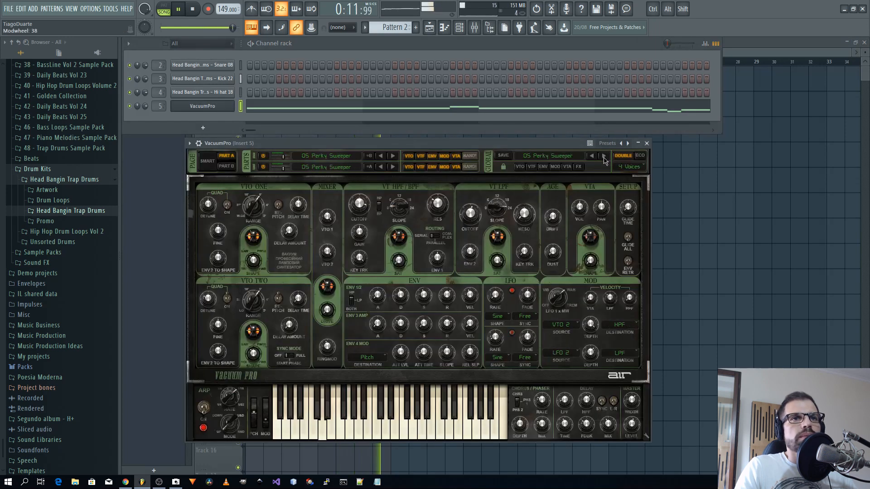
pyautogui.click(605, 156)
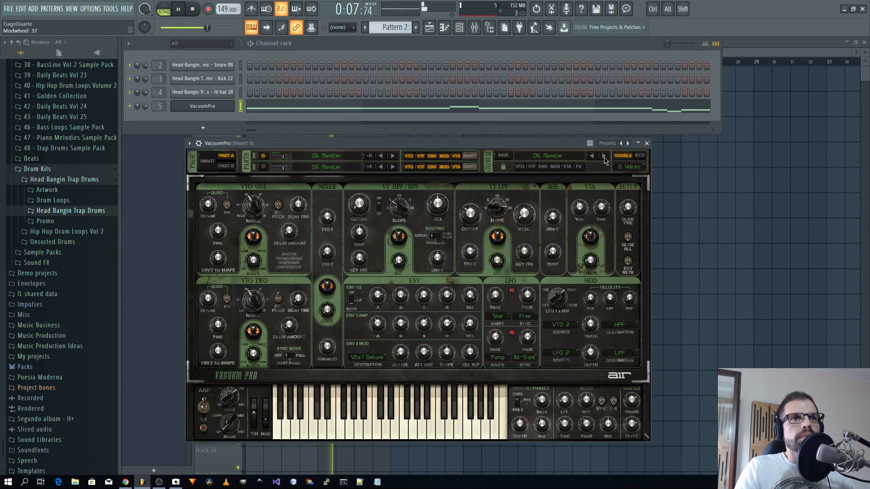
pyautogui.press('space')
pyautogui.click(604, 156)
pyautogui.press('space')
pyautogui.click(605, 157)
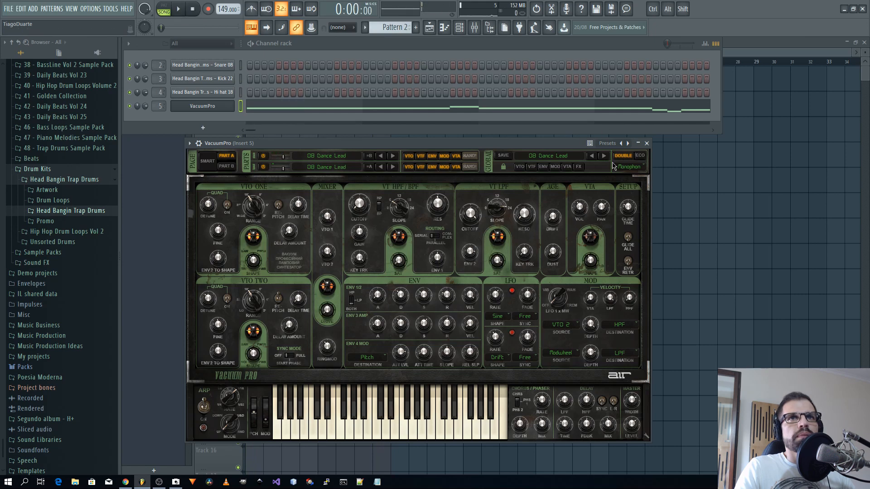
pyautogui.click(603, 156)
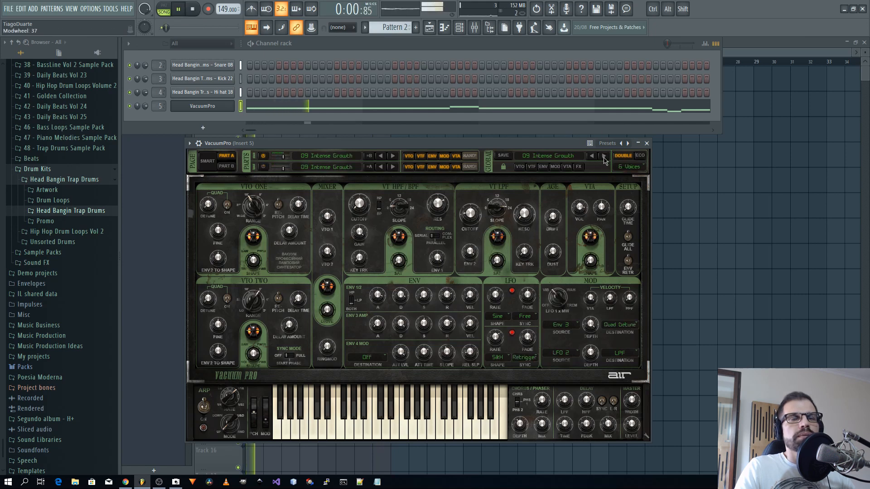
pyautogui.click(603, 157)
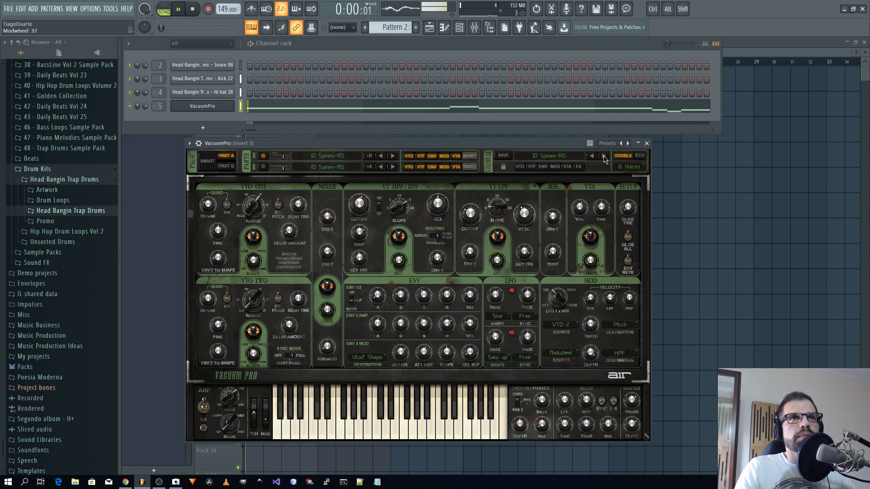
pyautogui.click(604, 156)
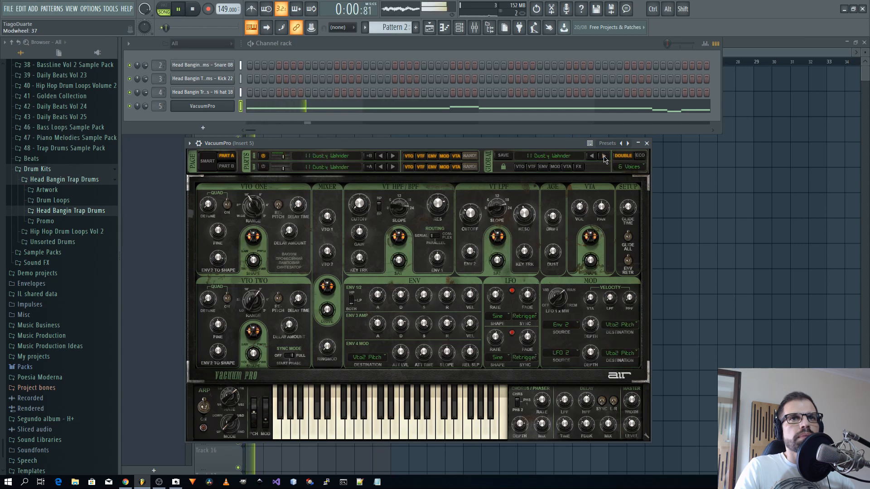
pyautogui.click(604, 156)
pyautogui.click(604, 157)
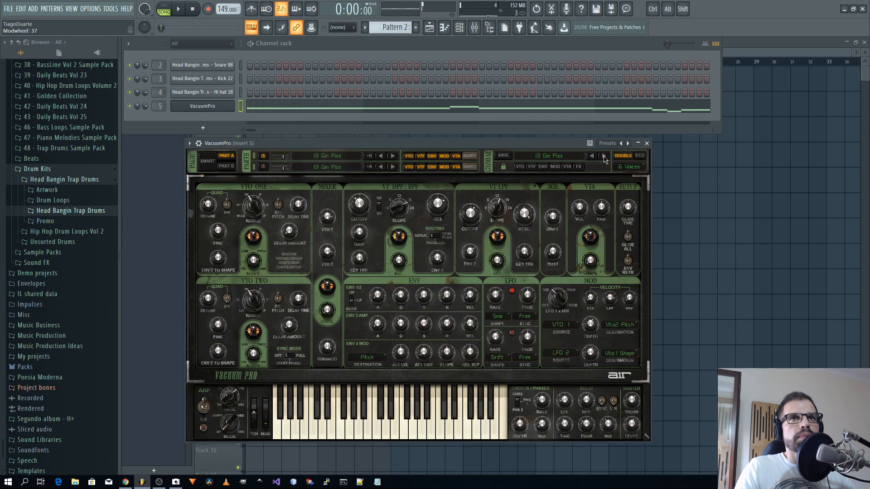
pyautogui.click(591, 156)
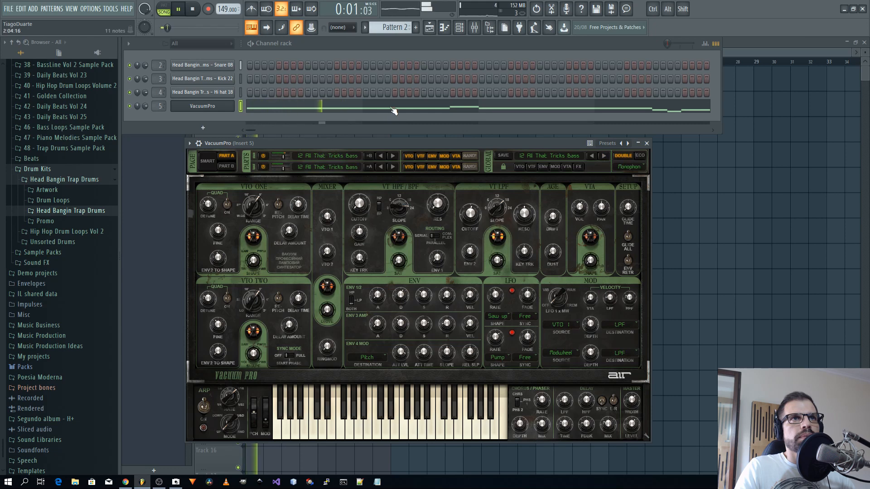
# - Transpose Pattern 2's whole VacuumPro melody down one octave and return to the channel rack
pyautogui.click(393, 111)
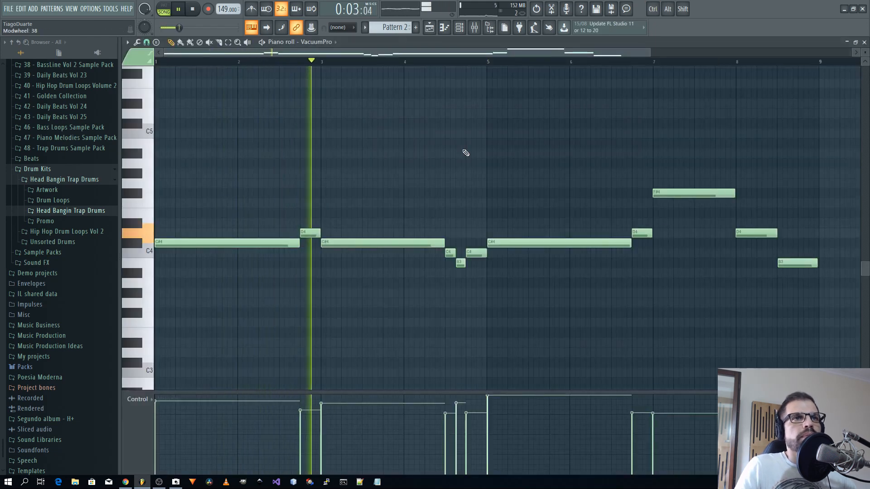
pyautogui.hotkey('ctrl', 'Down')
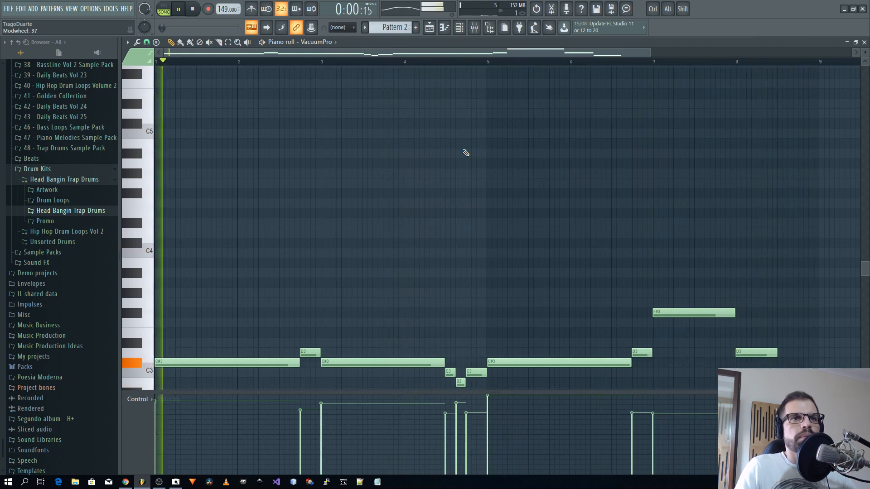
pyautogui.click(444, 28)
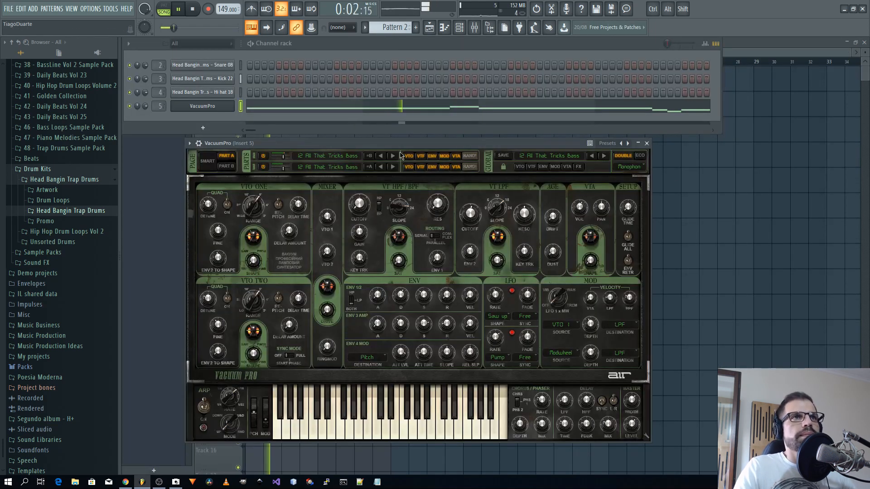
# - Close the synth window and rename the VacuumPro channel to Bass
pyautogui.click(647, 143)
pyautogui.keyDown('shift'); pyautogui.click(202, 106); pyautogui.keyUp('shift')
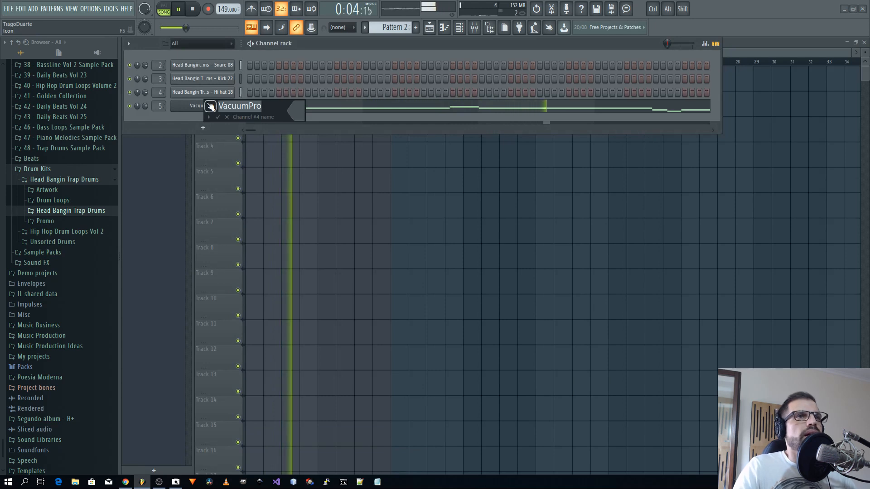
pyautogui.write('Bass')
pyautogui.press('Return')
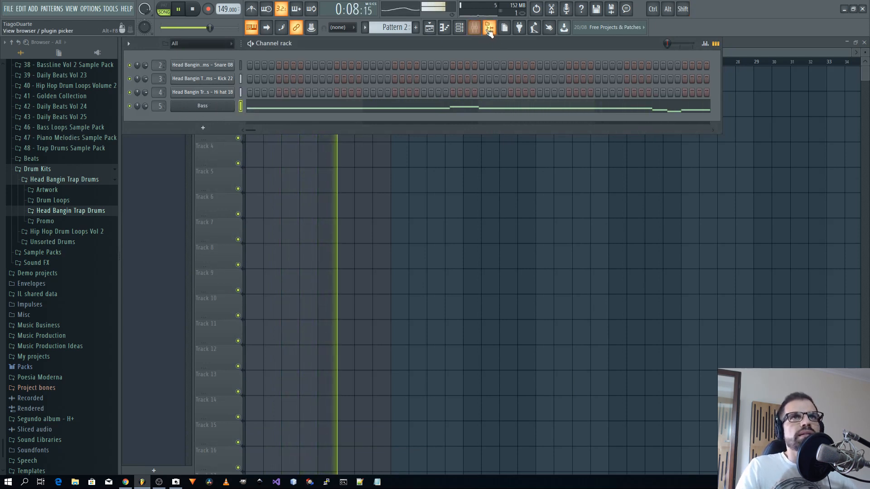
# - Route mixer insert 5 to the Mix track only and name the insert Bass
pyautogui.press('F9')
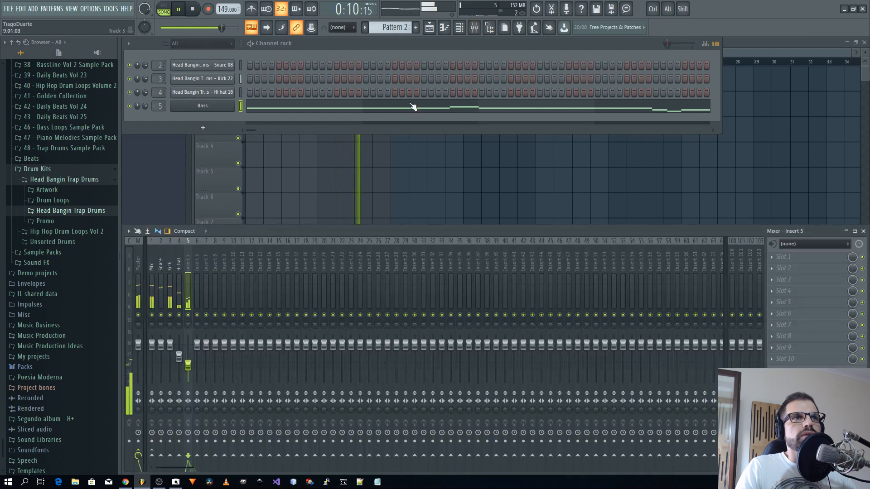
pyautogui.click(491, 28)
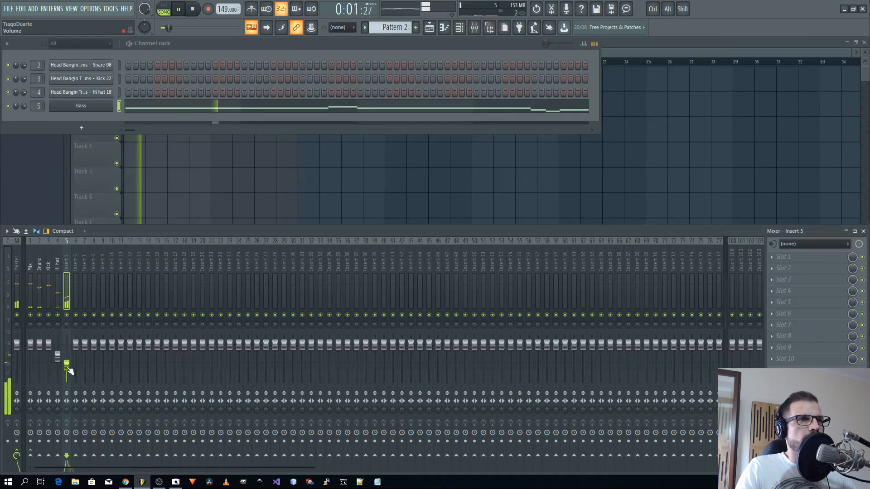
pyautogui.rightClick(31, 456)
pyautogui.click(42, 442)
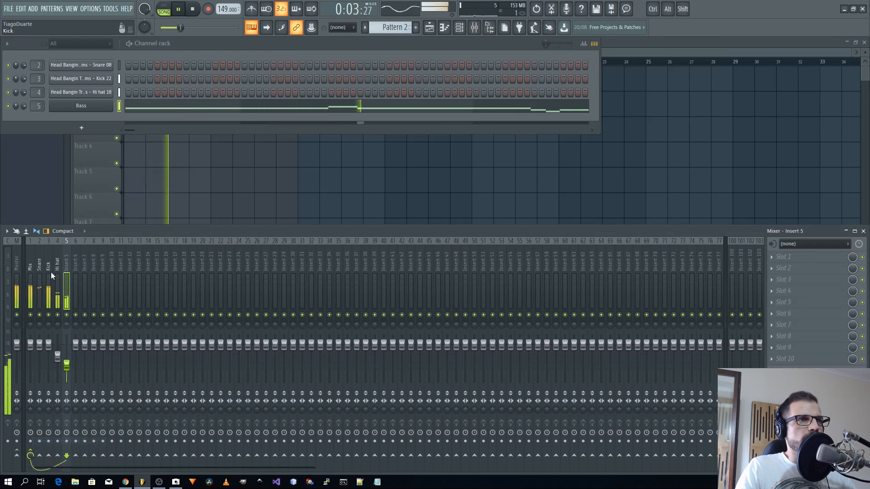
pyautogui.middleClick(68, 265)
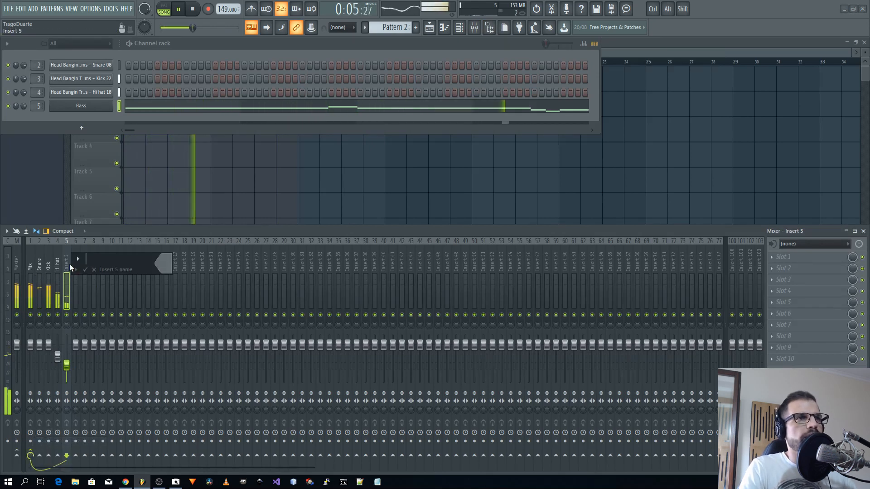
pyautogui.write('Bass')
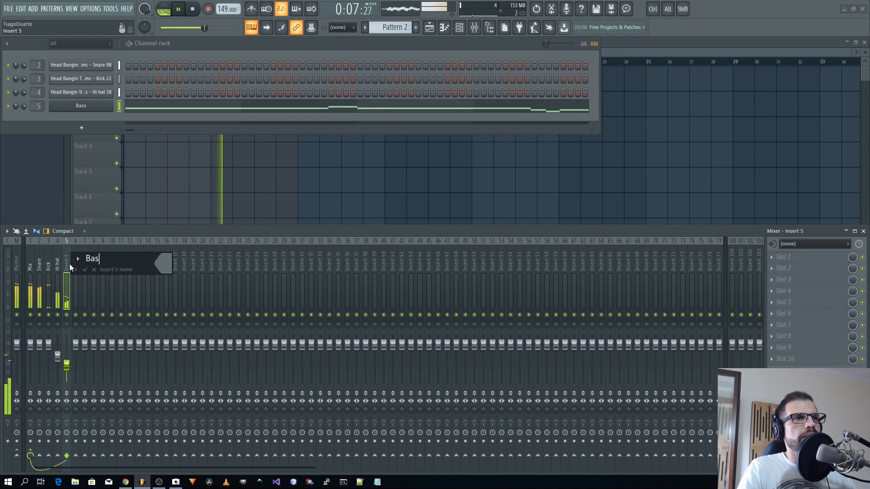
pyautogui.press('Return')
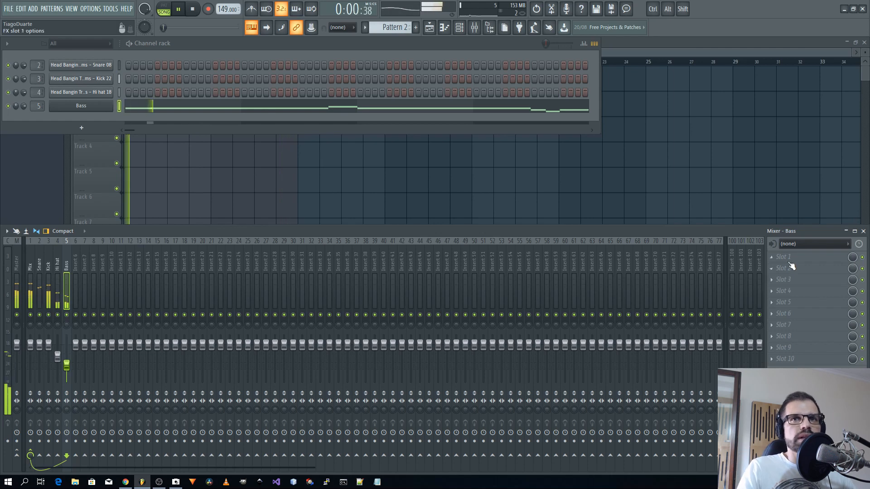
# - Load FidelityEQ in the Bass track's first effect slot and enable its low-pass filter at about 470 Hz
pyautogui.click(781, 257)
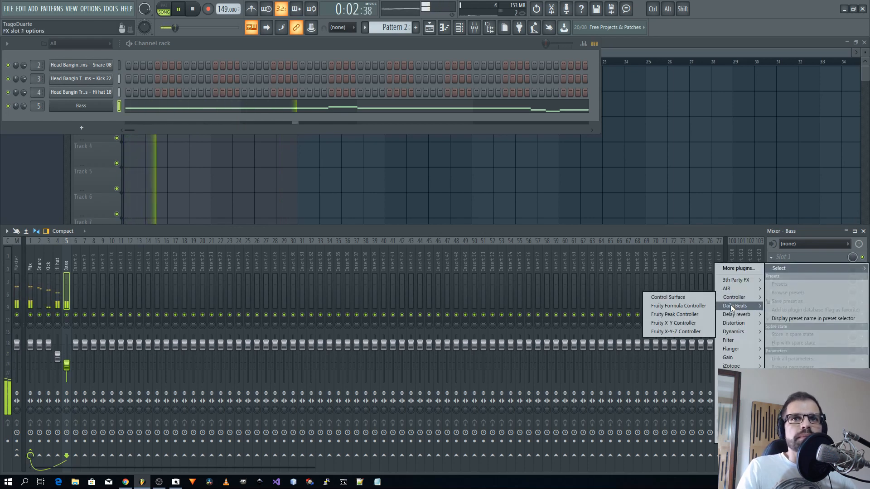
pyautogui.moveTo(725, 307)
pyautogui.click(679, 306)
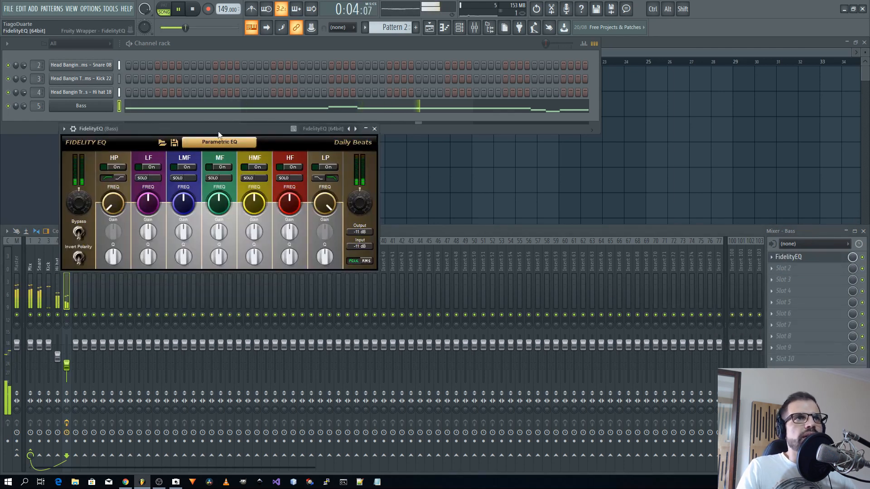
pyautogui.click(415, 143)
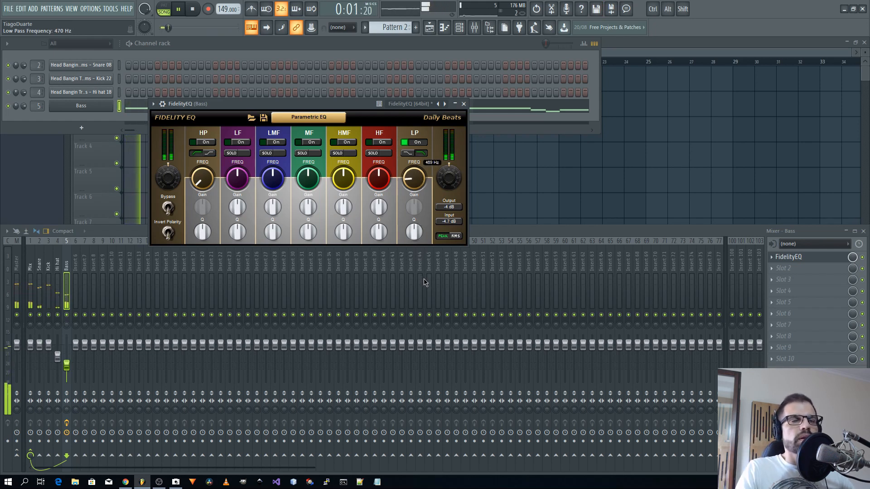
pyautogui.click(464, 104)
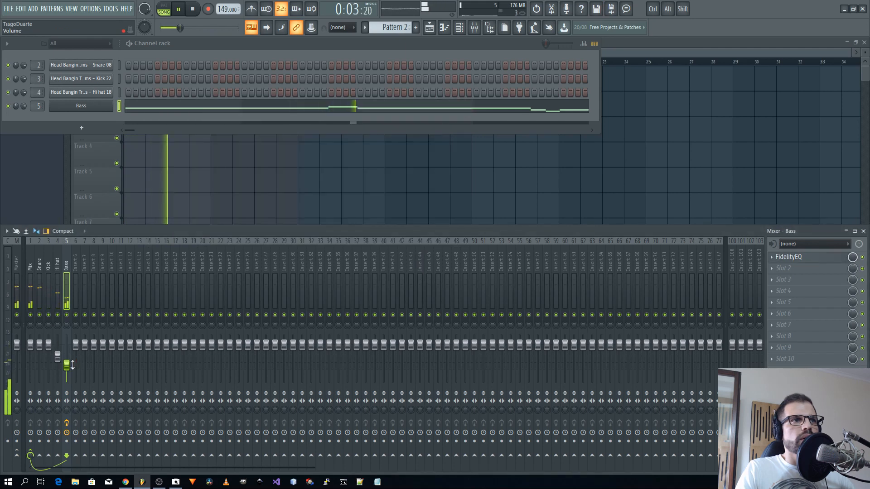
# - Load Fruity WaveShaper in the Bass track's second effect slot and enlarge it to expose its controls
pyautogui.click(783, 268)
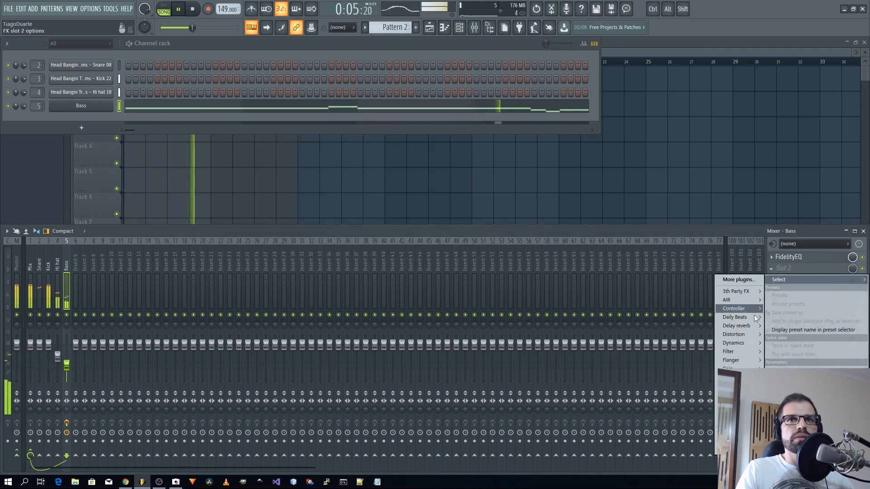
pyautogui.moveTo(735, 336)
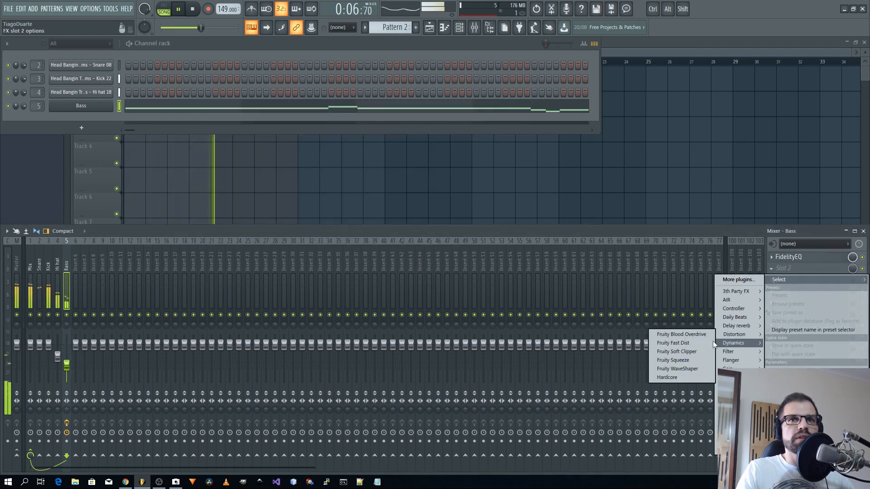
pyautogui.click(687, 370)
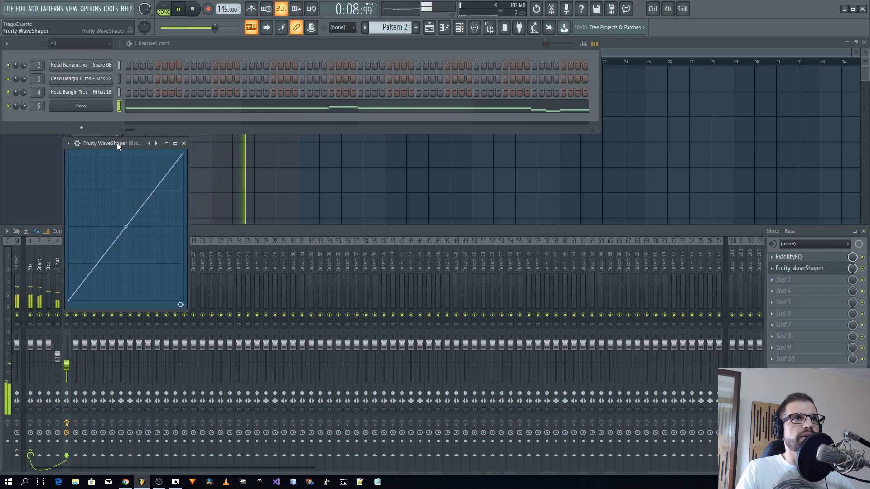
pyautogui.moveTo(116, 143); pyautogui.dragTo(323, 135)
pyautogui.moveTo(392, 300); pyautogui.dragTo(482, 348)
pyautogui.click(476, 342)
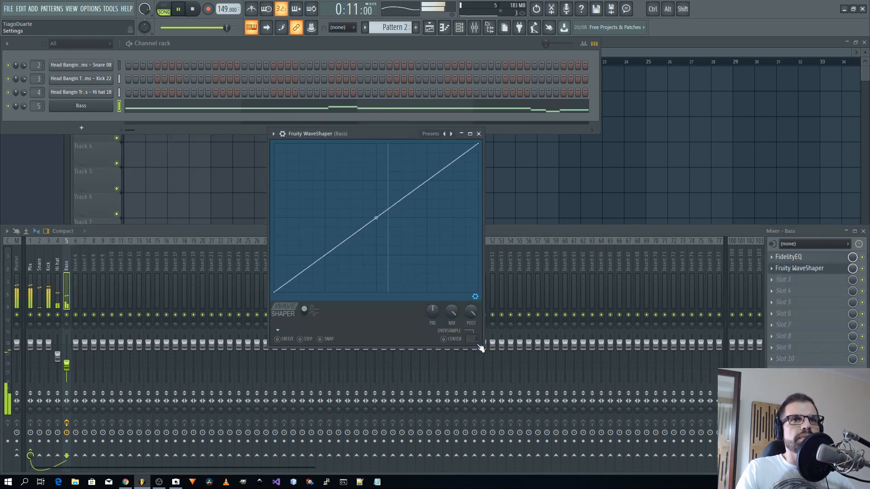
# - Shape the WaveShaper curve with an early peak, a curved dip and a steep rise, and lower the mix amount
pyautogui.moveTo(377, 217); pyautogui.dragTo(299, 179)
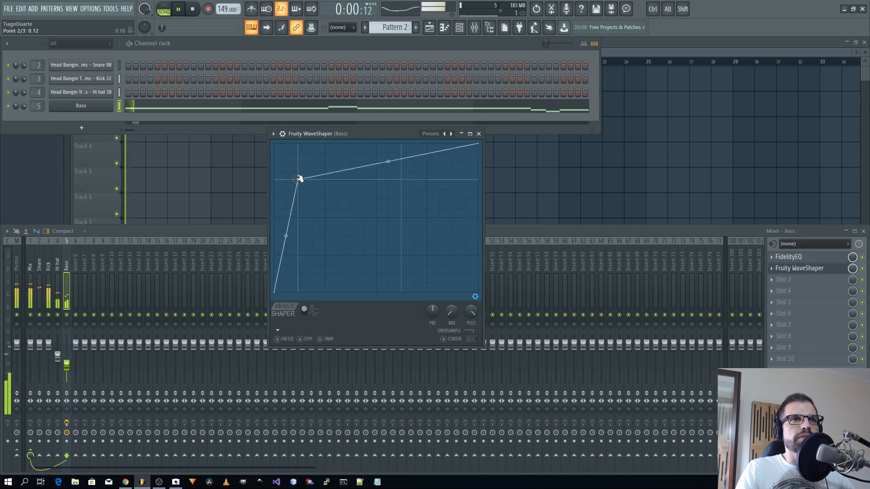
pyautogui.rightClick(330, 218)
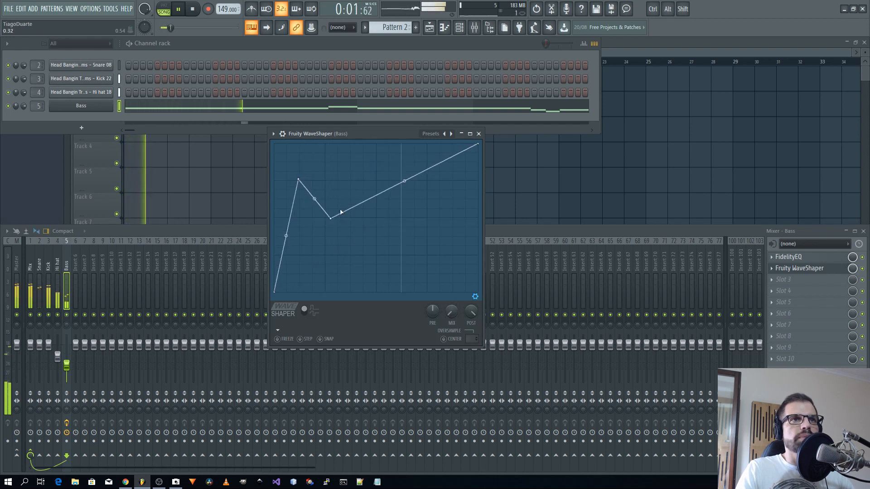
pyautogui.rightClick(360, 162)
pyautogui.rightClick(360, 163)
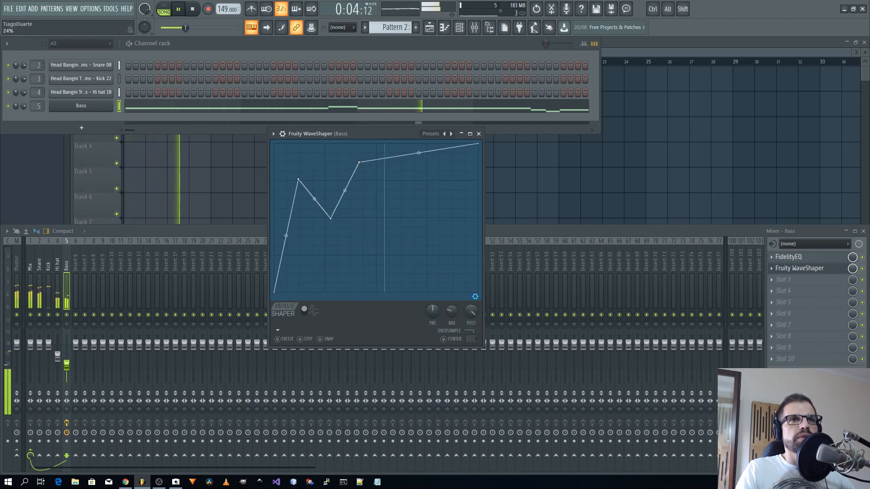
pyautogui.moveTo(286, 235); pyautogui.dragTo(315, 207)
pyautogui.moveTo(343, 195); pyautogui.dragTo(345, 218)
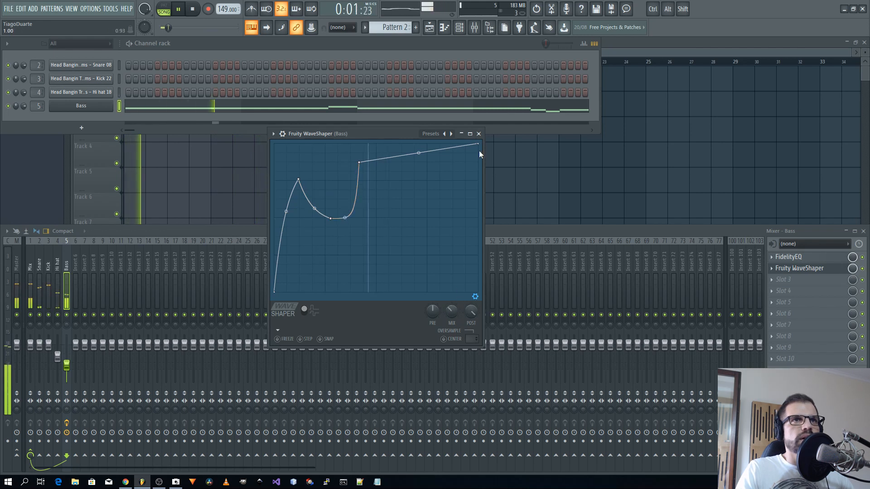
pyautogui.click(478, 134)
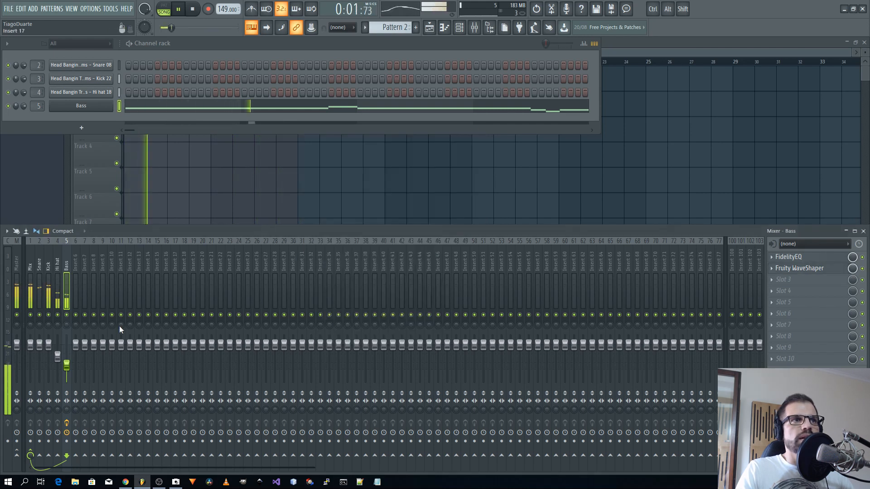
# - Load Neutron Elements in the Bass track's third effect slot with only the Transient Shaper module active
pyautogui.click(789, 279)
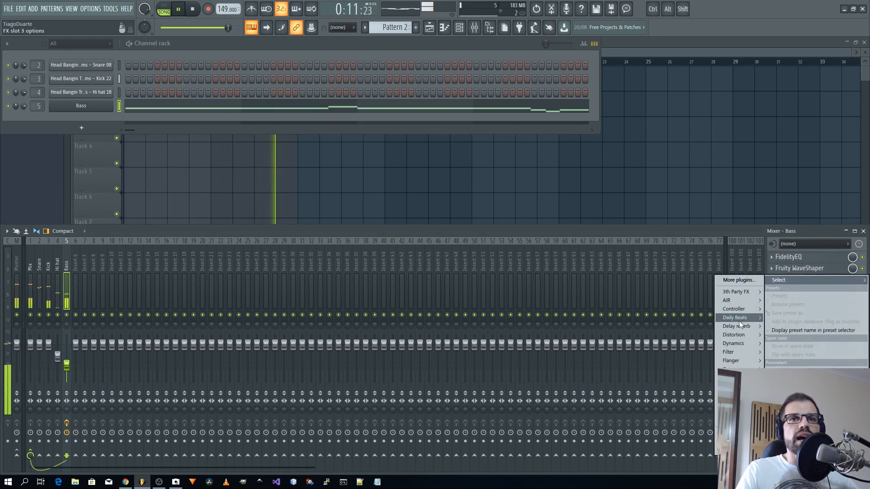
pyautogui.moveTo(738, 358)
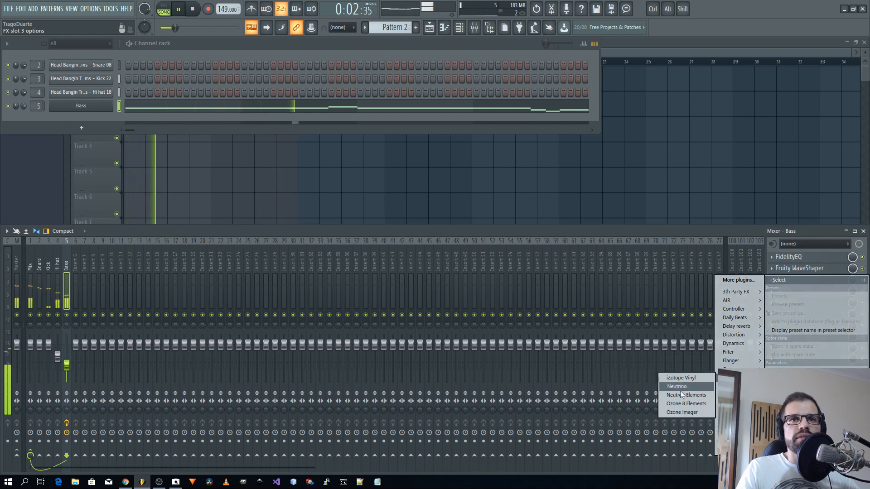
pyautogui.click(682, 394)
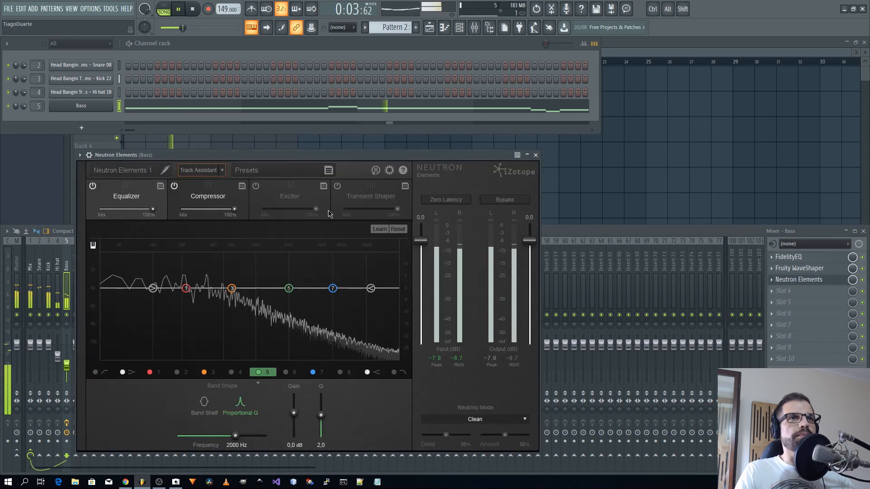
pyautogui.click(361, 192)
pyautogui.click(174, 187)
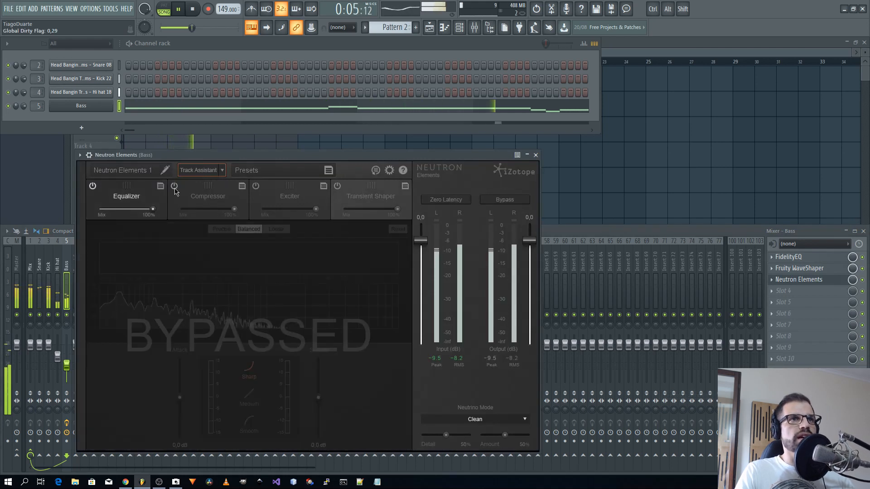
pyautogui.click(93, 186)
pyautogui.click(337, 186)
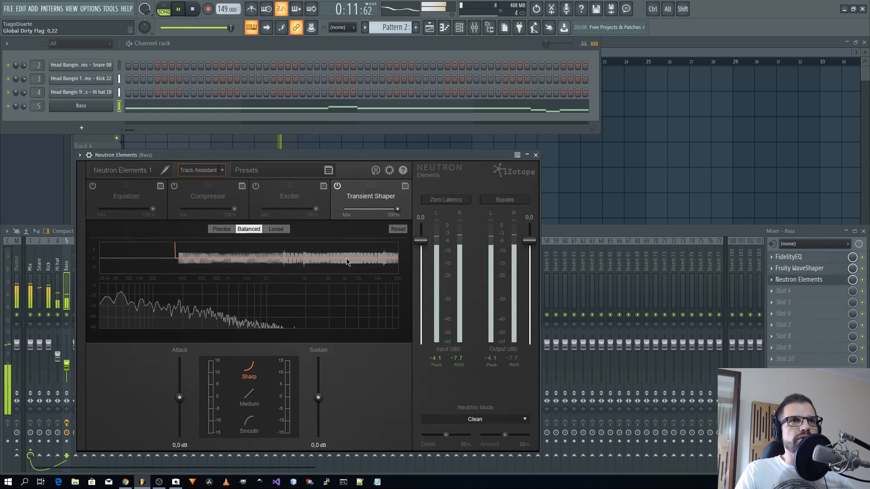
# - Set the Transient Shaper's attack to -15 dB and lower the Bass track's volume slightly
pyautogui.moveTo(179, 398); pyautogui.dragTo(183, 447)
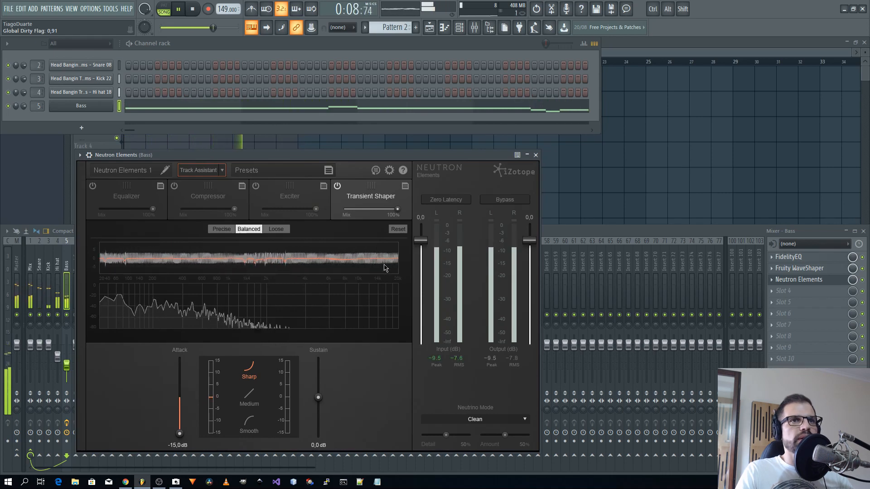
pyautogui.click(536, 155)
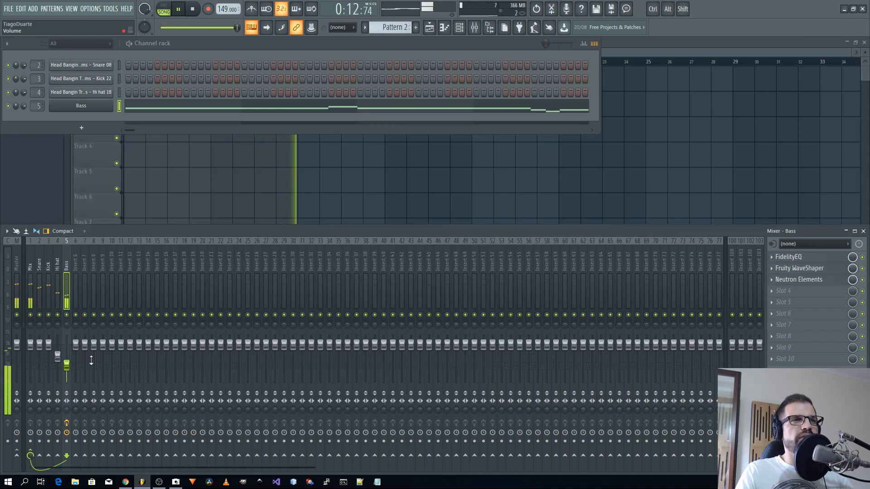
pyautogui.moveTo(67, 366); pyautogui.dragTo(67, 369)
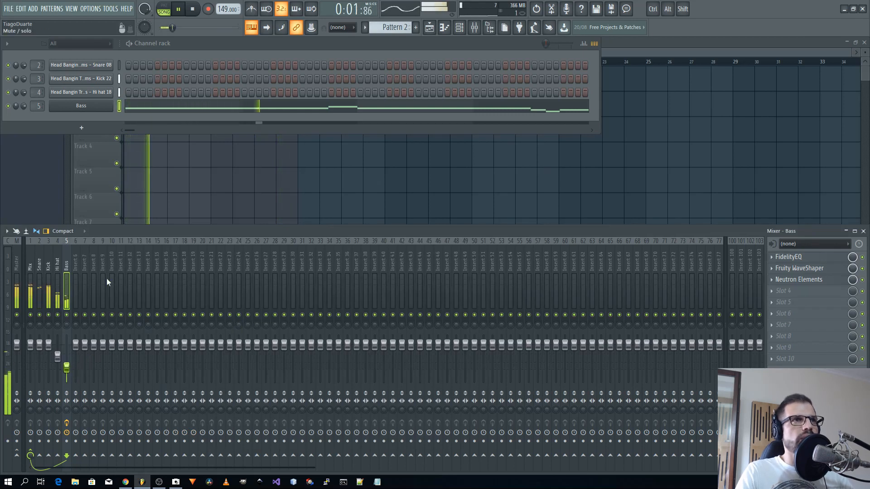
# - Add an Xpand!2 channel and load its +01 Celeste preset from the 19 Mallets category
pyautogui.click(82, 128)
pyautogui.moveTo(90, 159)
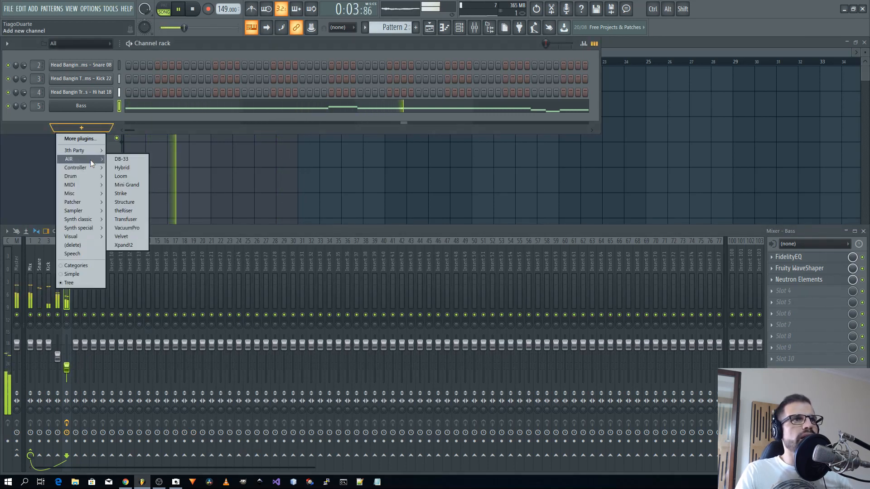
pyautogui.click(130, 246)
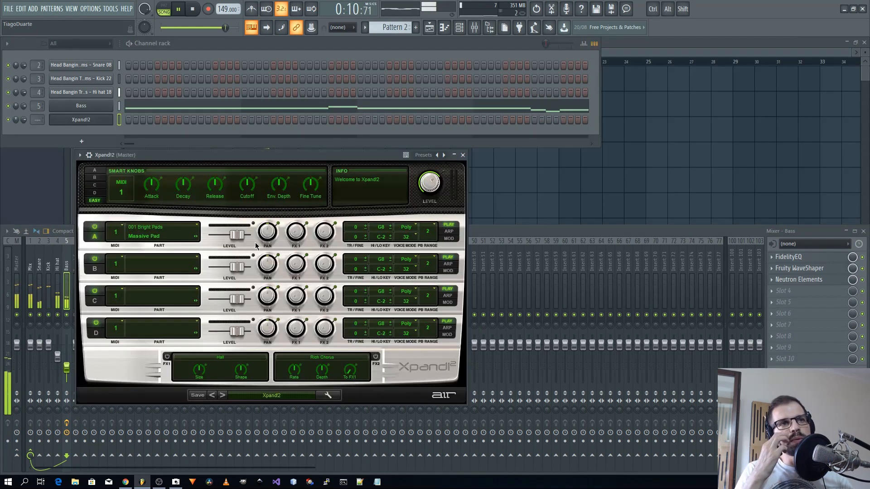
pyautogui.click(273, 397)
pyautogui.moveTo(268, 393)
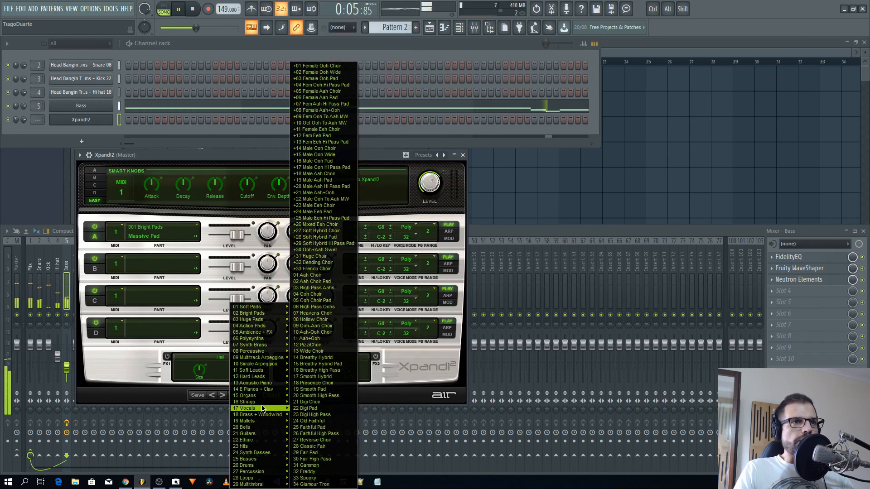
pyautogui.moveTo(260, 416)
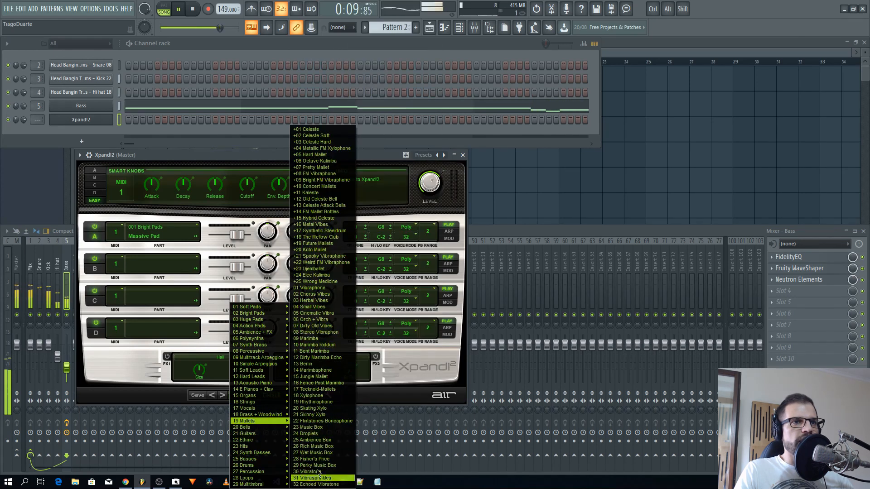
pyautogui.click(313, 129)
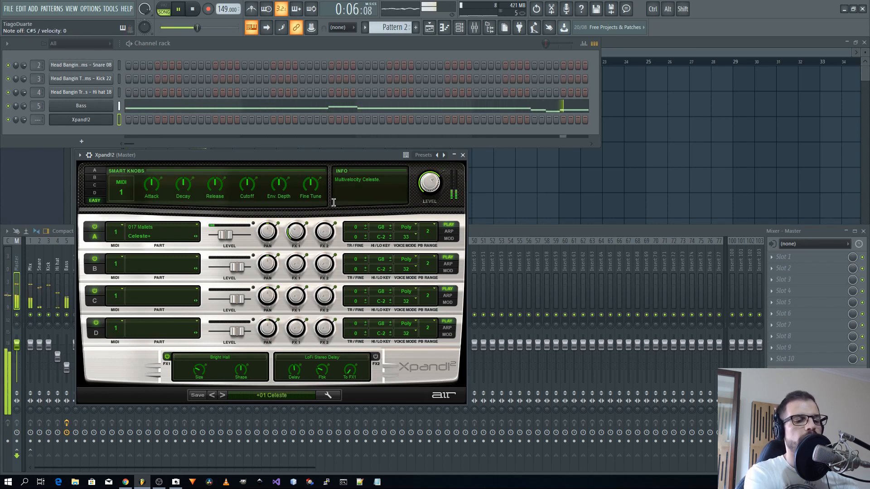
# - Stop playback and close the Xpand!2 window and the playlist
pyautogui.click(454, 155)
pyautogui.press('space')
pyautogui.click(455, 155)
pyautogui.click(463, 155)
pyautogui.rightClick(617, 165)
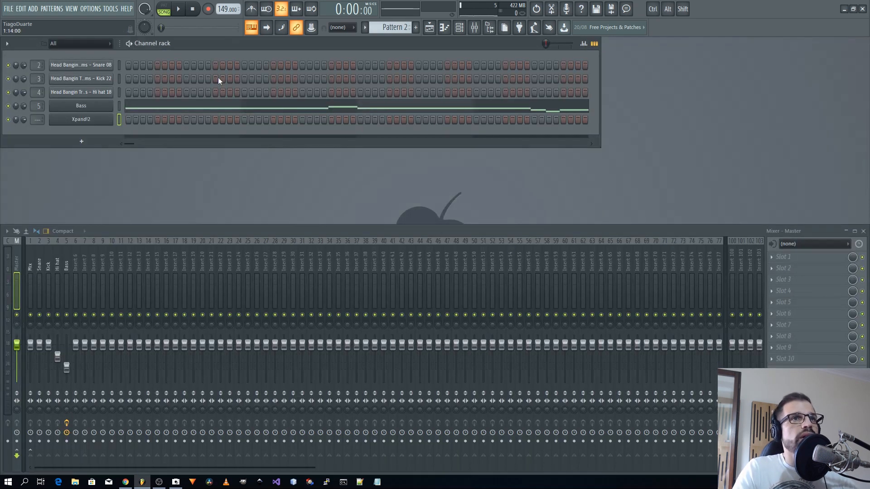
# - Select all of the Bass channel's notes in its piano roll and cut them out of Pattern 2
pyautogui.click(218, 77)
pyautogui.scroll(-3, 462, 304)
pyautogui.moveTo(730, 326); pyautogui.dragTo(55, 120)
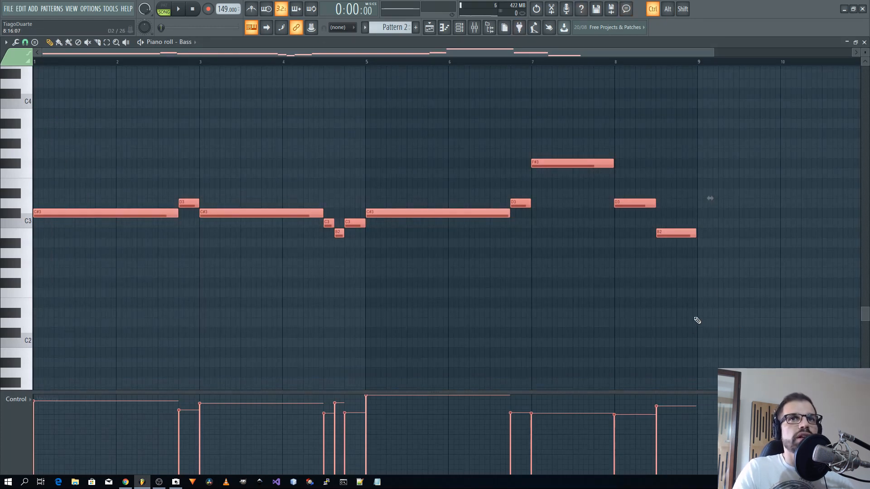
pyautogui.moveTo(722, 297); pyautogui.dragTo(46, 121)
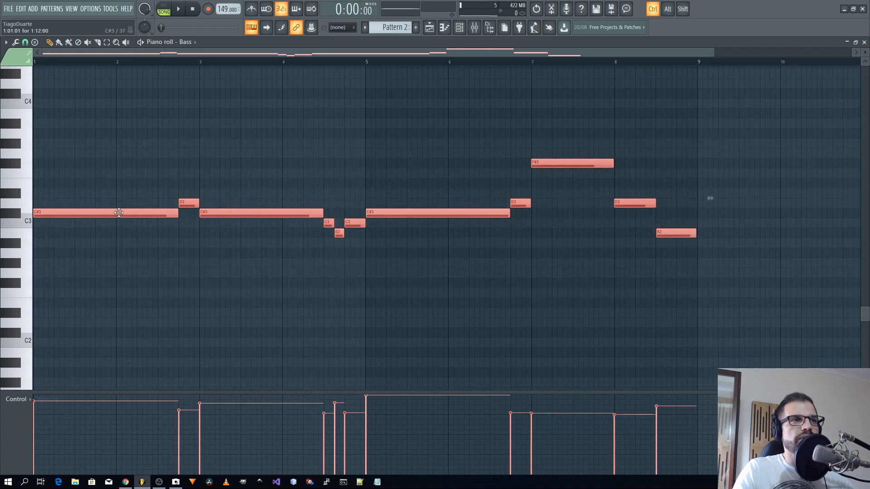
pyautogui.press('Delete')
pyautogui.click(864, 42)
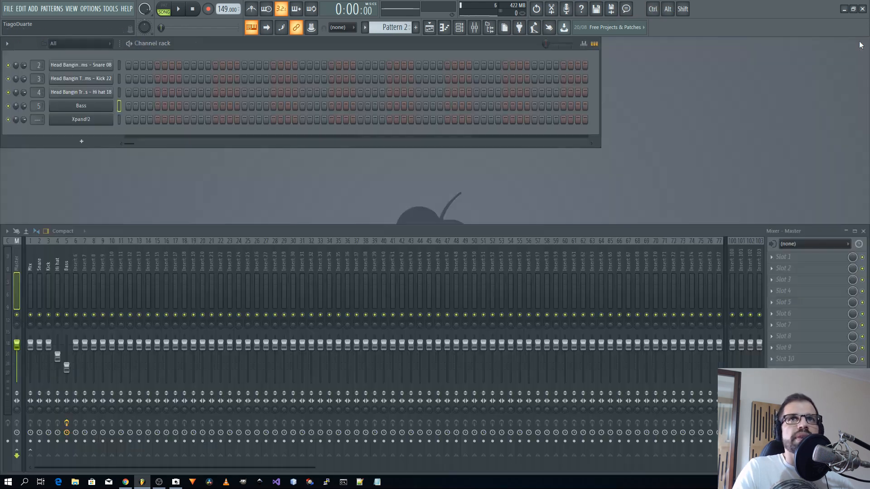
# - Delete Pattern 2 from the project and confirm the deletion
pyautogui.click(365, 28)
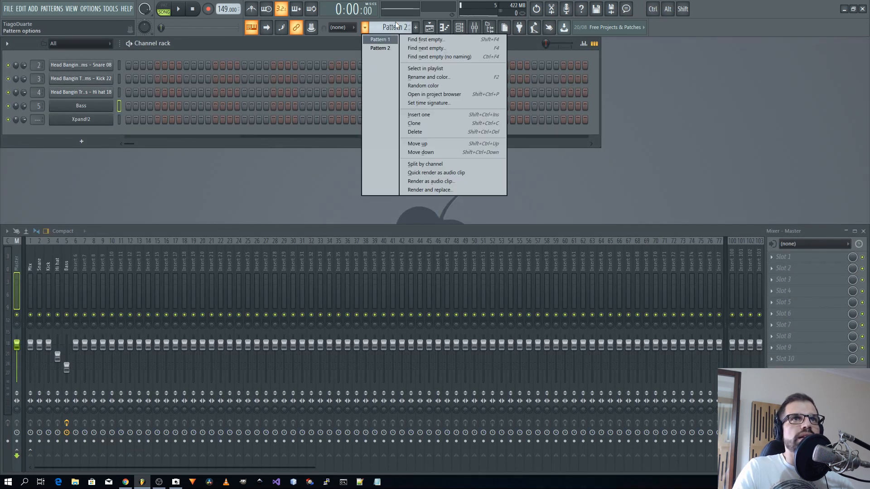
pyautogui.click(423, 131)
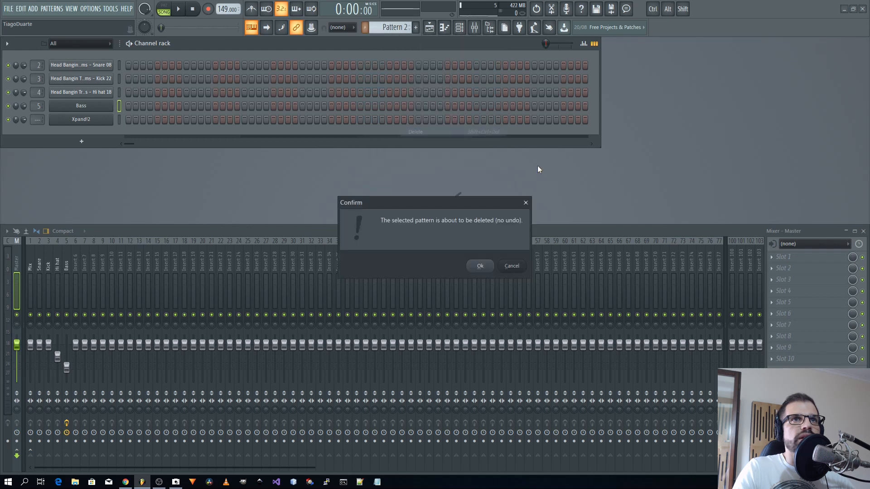
pyautogui.click(481, 266)
pyautogui.scroll(-1, 380, 28)
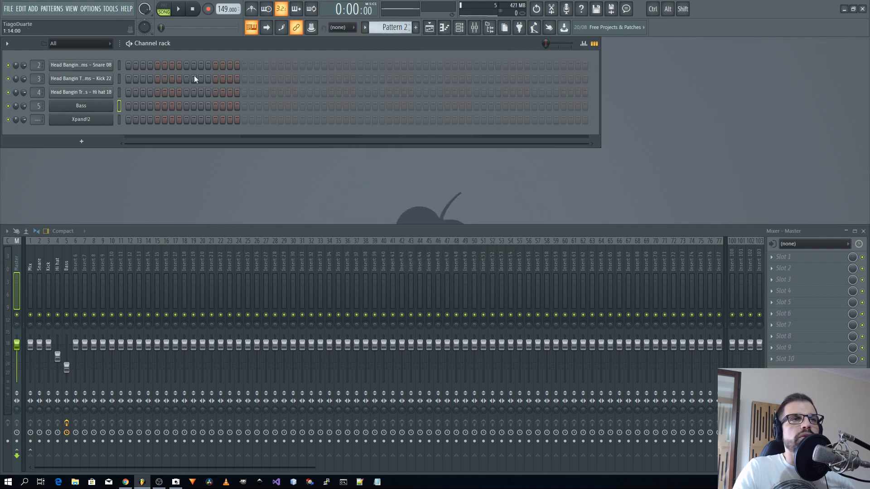
# - Paste the cut bass notes into the Bass channel's piano roll in the empty Pattern 2 and deselect them
pyautogui.rightClick(99, 109)
pyautogui.click(146, 105)
pyautogui.hotkey('ctrl', 'v')
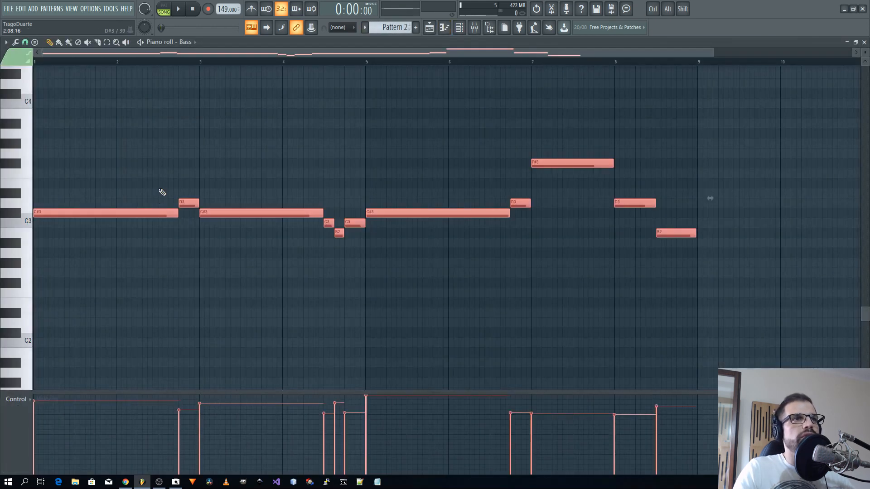
pyautogui.hotkey('ctrl', 'd')
pyautogui.click(864, 42)
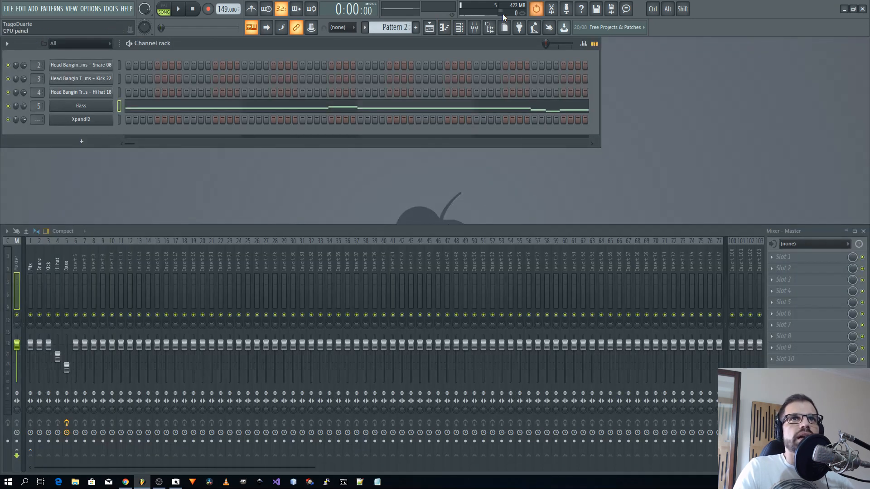
# - Place Pattern 2 on playlist Track 2 at bar 1 beneath the drum patterns and start playback of the arrangement
pyautogui.click(429, 28)
pyautogui.click(149, 115)
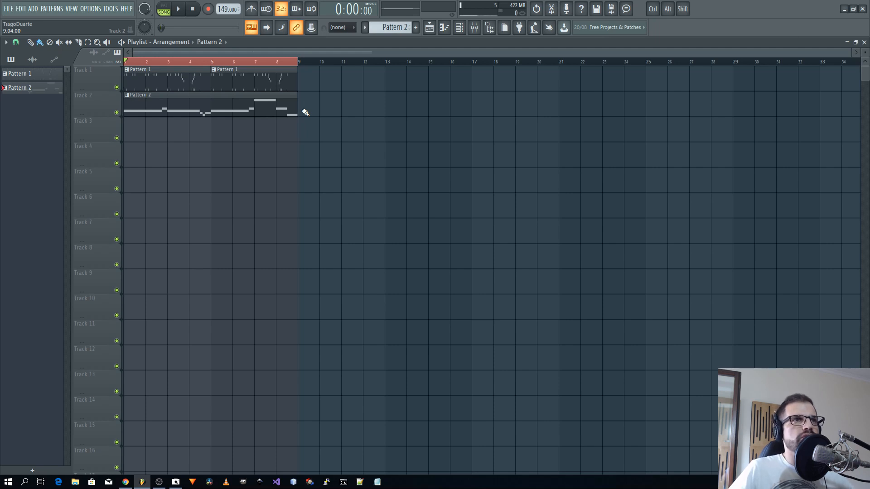
pyautogui.press('space')
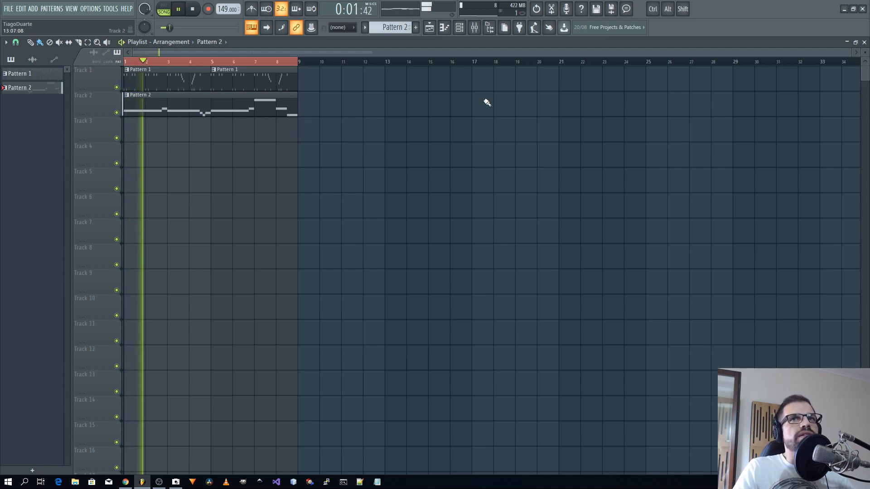
pyautogui.click(865, 42)
# - Audition the C#5 key in the Xpand!2 channel's piano roll over the playing beat and stop playback
pyautogui.rightClick(139, 121)
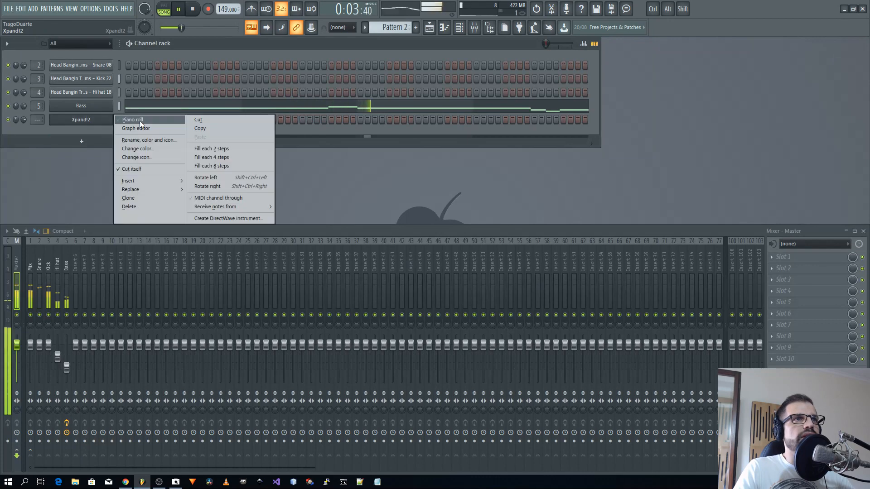
pyautogui.click(150, 125)
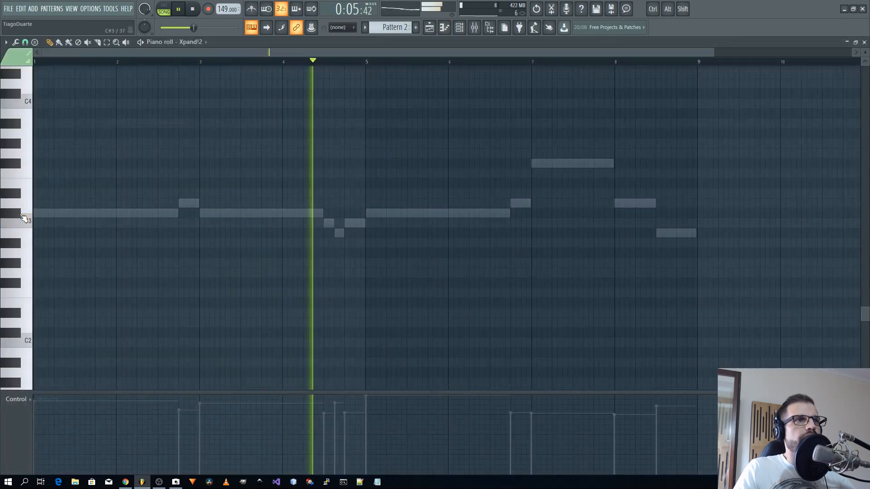
pyautogui.scroll(3, 23, 215)
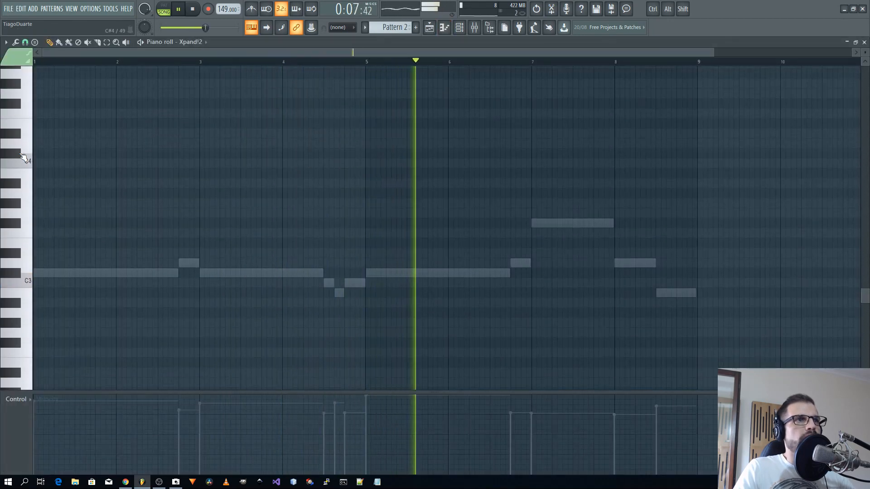
pyautogui.scroll(3, 23, 136)
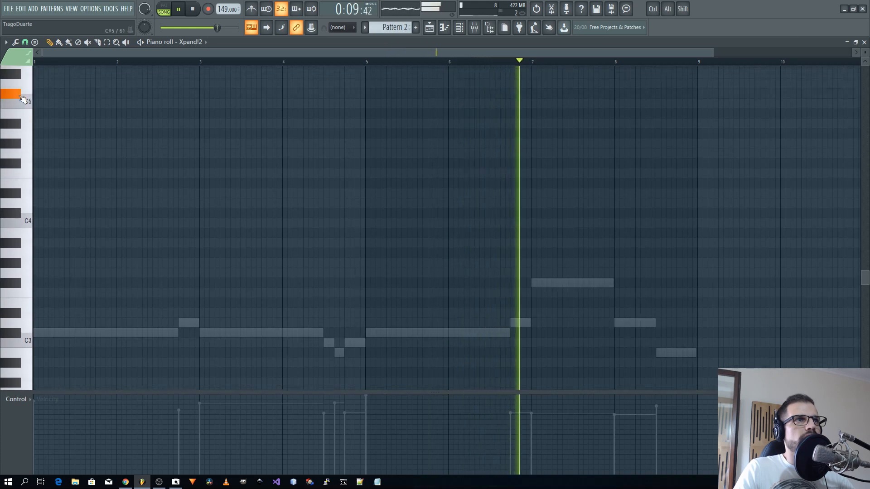
pyautogui.click(20, 97)
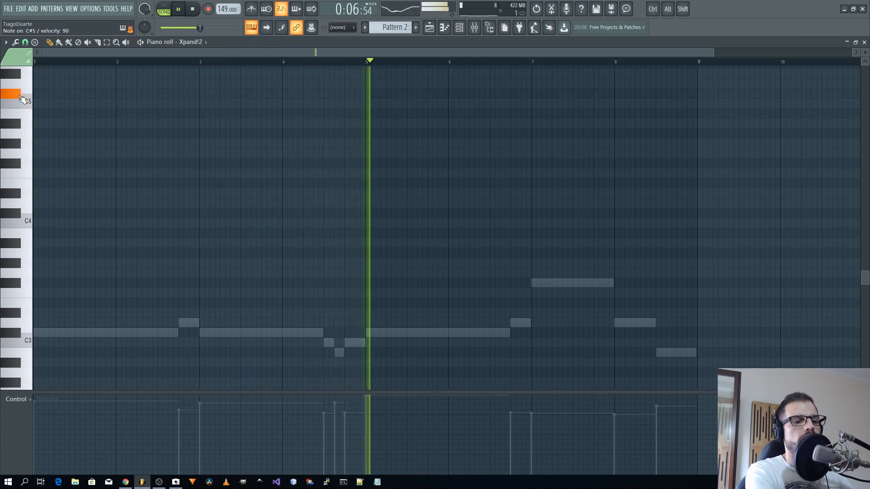
pyautogui.press('space')
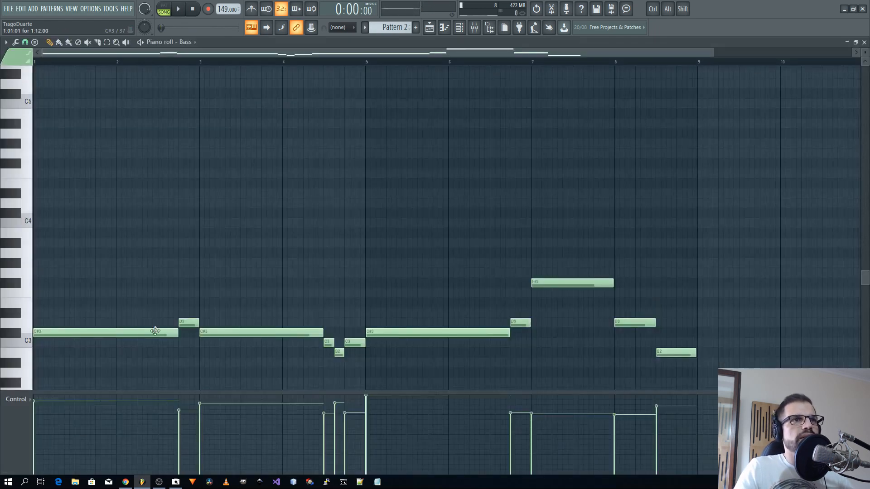
# - Copy the bass notes into the Xpand!2 channel and transpose them up two octaves
pyautogui.press('Escape')
pyautogui.click(119, 119)
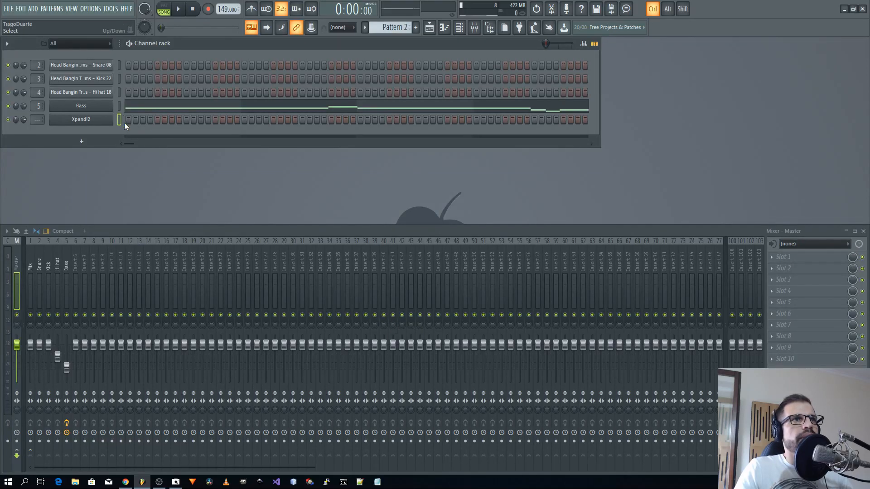
pyautogui.hotkey('ctrl', 'v')
pyautogui.click(156, 123)
pyautogui.hotkey('ctrl', 'Up')
pyautogui.hotkey('ctrl', 'Up')
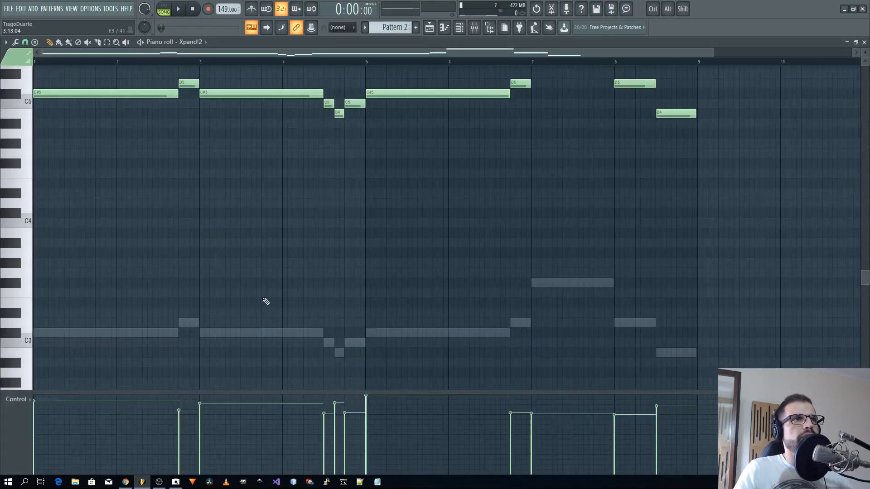
# - Shorten the first C#5 to about half a bar and repeat it every half bar up to the D5 in bar 2
pyautogui.scroll(4, 226, 307)
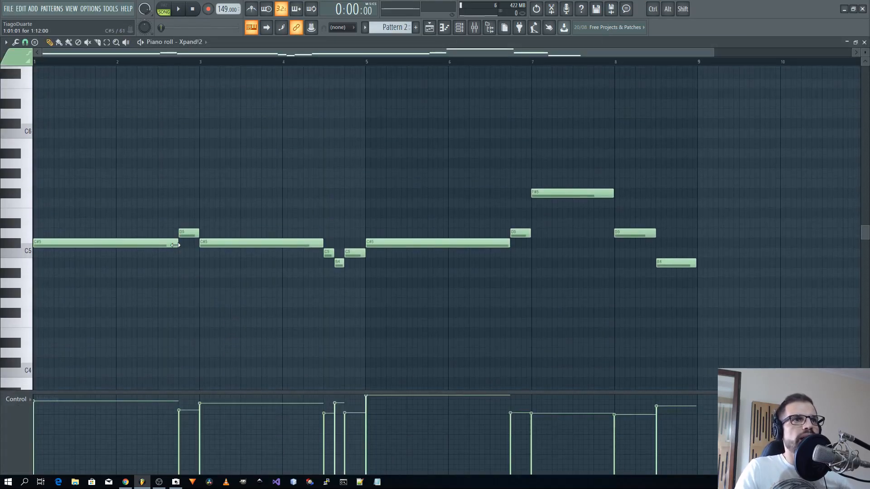
pyautogui.moveTo(175, 245); pyautogui.dragTo(55, 250)
pyautogui.click(81, 244)
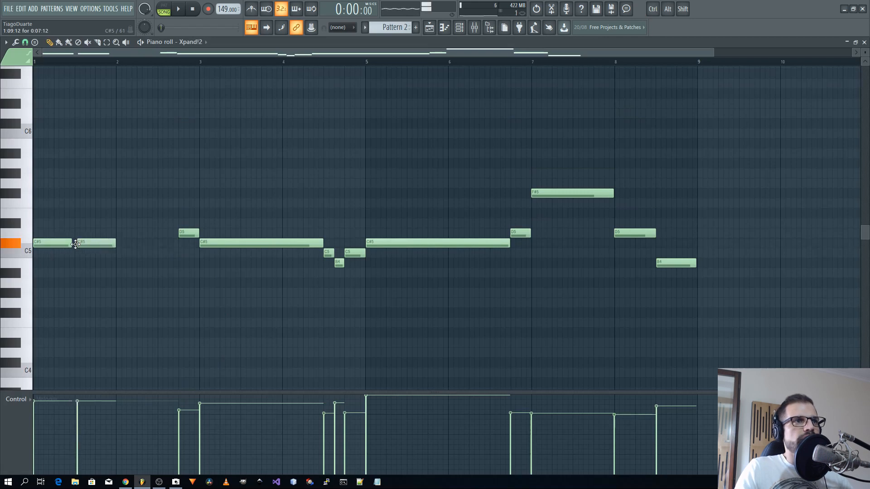
pyautogui.click(116, 243)
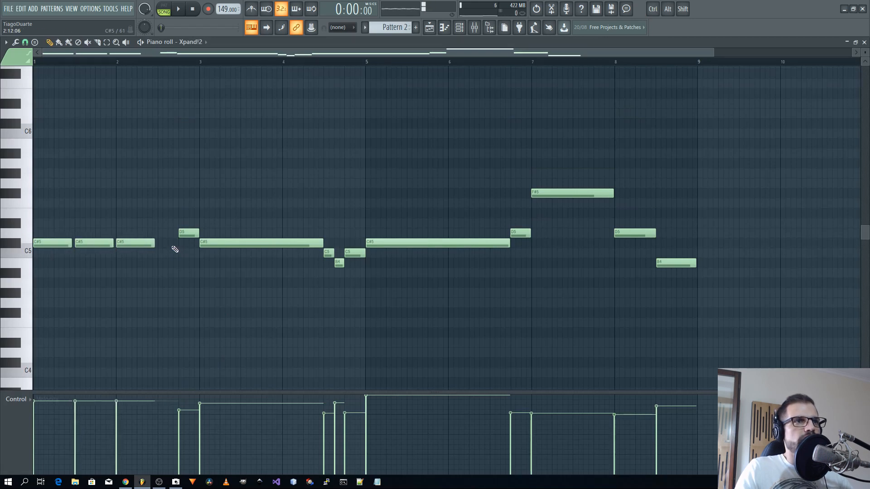
pyautogui.click(158, 245)
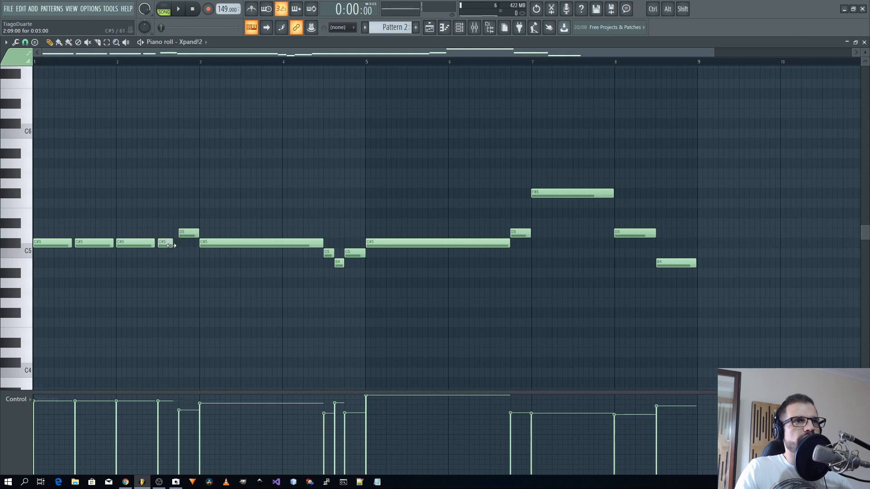
# - During playback, shorten the C#5 at bar 3 to just under half a bar and repeat it mid-bar 3 and at bar 4
pyautogui.press('space')
pyautogui.moveTo(322, 248); pyautogui.dragTo(232, 249)
pyautogui.click(245, 245)
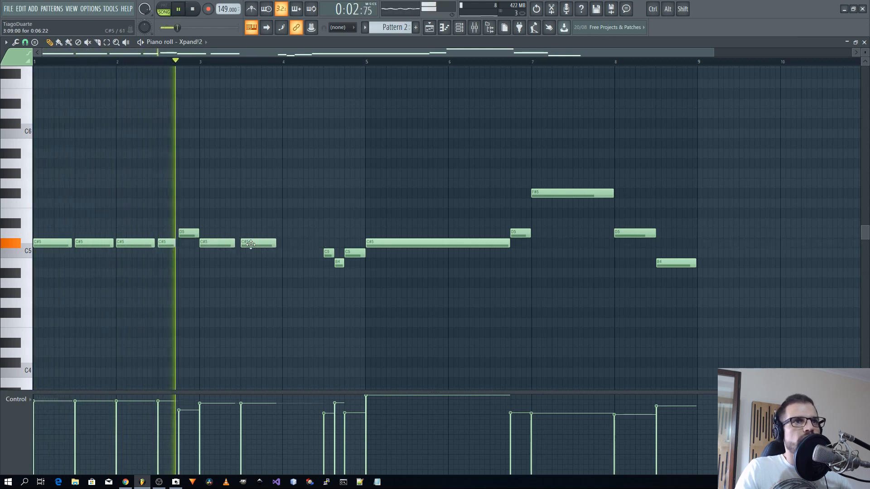
pyautogui.click(284, 243)
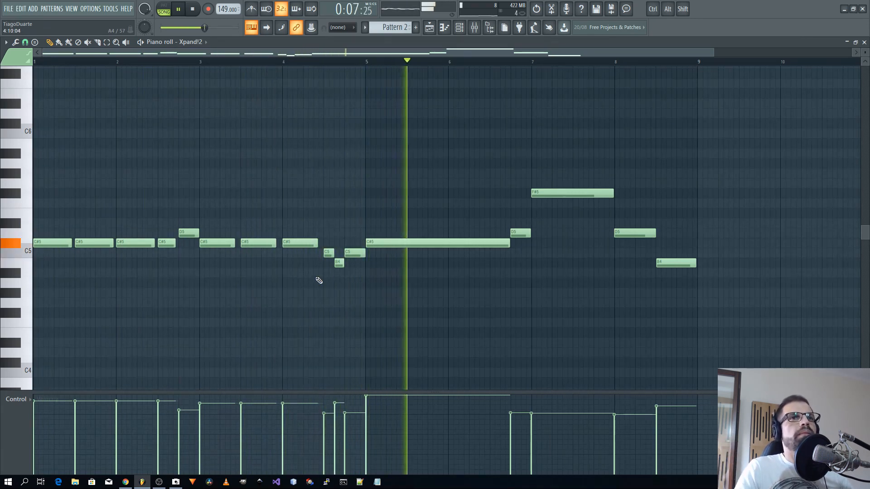
# - Shorten the C#5 at bar 5 to about three beats, repeat it at bar 6, and add two short C#5 notes between them
pyautogui.moveTo(504, 244); pyautogui.dragTo(429, 252)
pyautogui.press('space')
pyautogui.press('space')
pyautogui.click(451, 245)
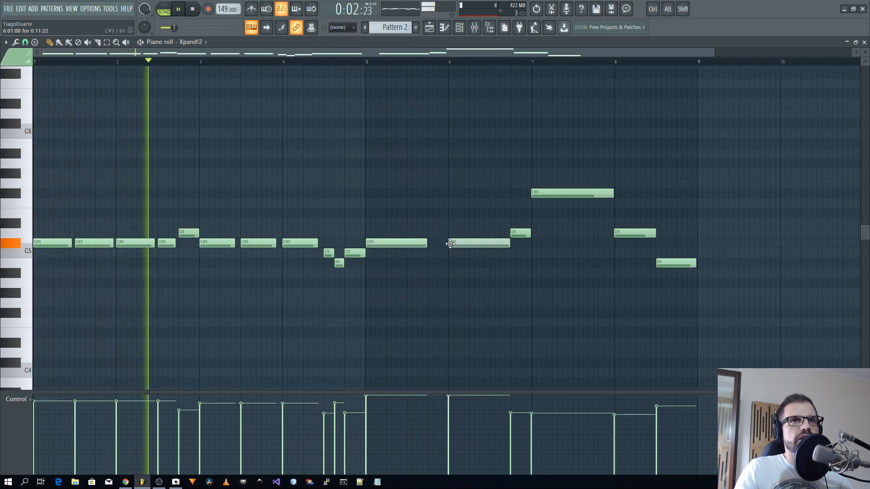
pyautogui.click(434, 262)
pyautogui.moveTo(445, 265); pyautogui.dragTo(435, 245)
pyautogui.click(441, 243)
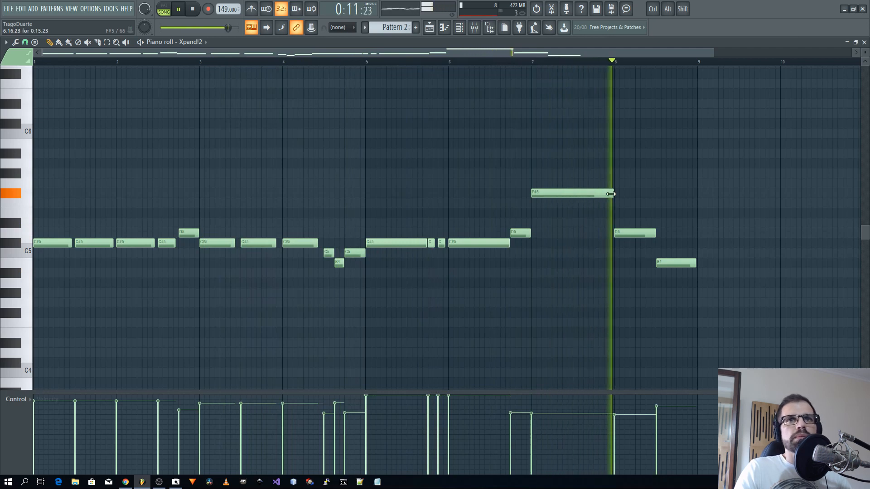
# - Replace each long F#5, D5 and B4 note in bars 7 and 8 with two shorter repeated notes and play the result
pyautogui.press('space')
pyautogui.moveTo(611, 194); pyautogui.dragTo(592, 194)
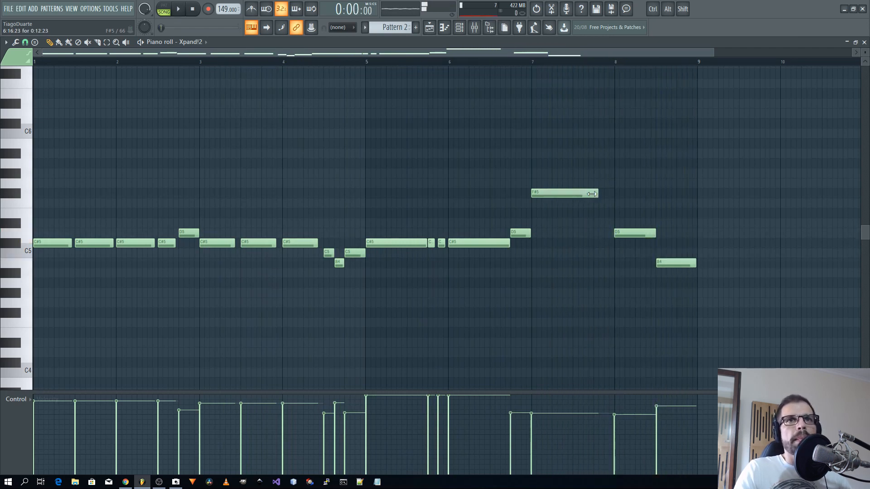
pyautogui.click(595, 194)
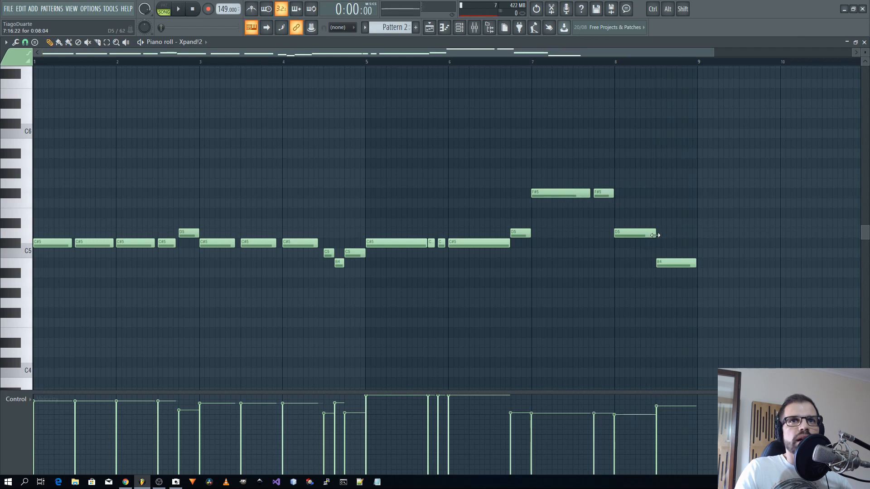
pyautogui.click(636, 234)
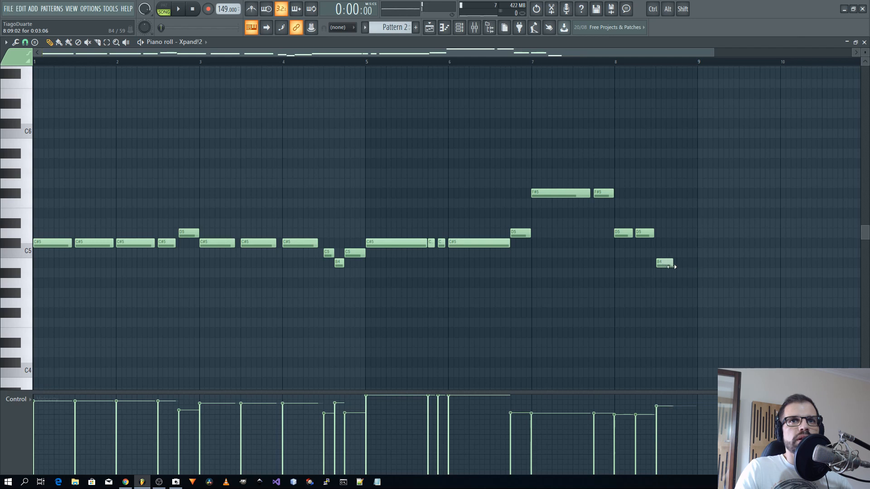
pyautogui.click(676, 264)
pyautogui.press('space')
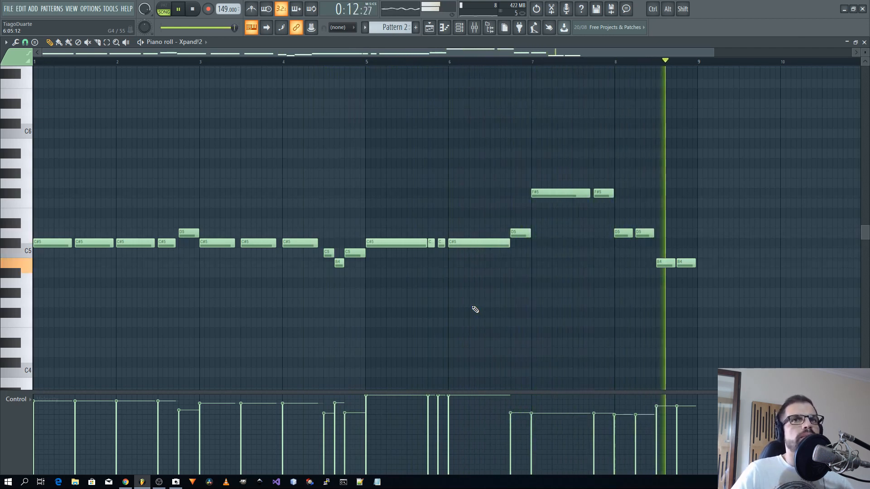
# - Lengthen the two short C#5 notes at the end of bar 5 so they fill the gaps before the following notes
pyautogui.keyDown('ctrl'); pyautogui.scroll(4, 426, 326); pyautogui.keyUp('ctrl')
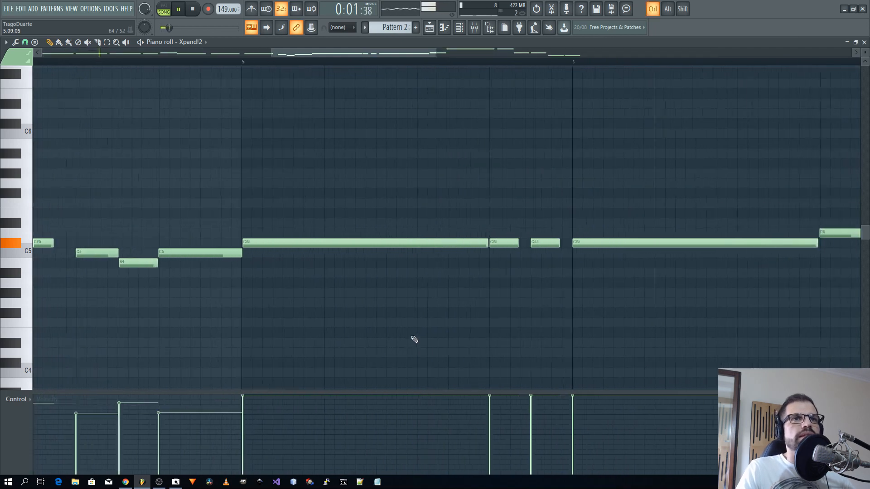
pyautogui.moveTo(563, 218); pyautogui.dragTo(519, 245)
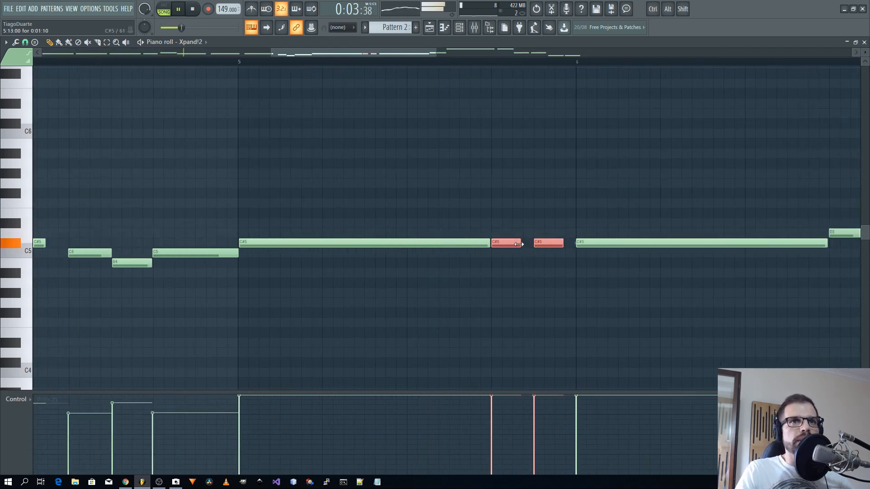
pyautogui.click(544, 322)
pyautogui.keyDown('ctrl'); pyautogui.scroll(-4, 491, 320); pyautogui.keyUp('ctrl')
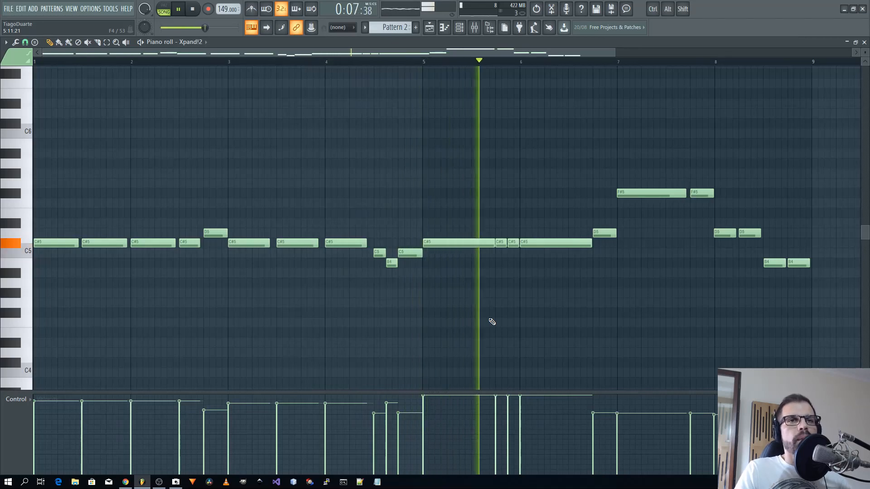
# - Lower the velocities of the two short C#5 notes, and set the long C#5 notes at bars 5 and 6 to about 84%
pyautogui.click(496, 421)
pyautogui.click(508, 412)
pyautogui.click(495, 430)
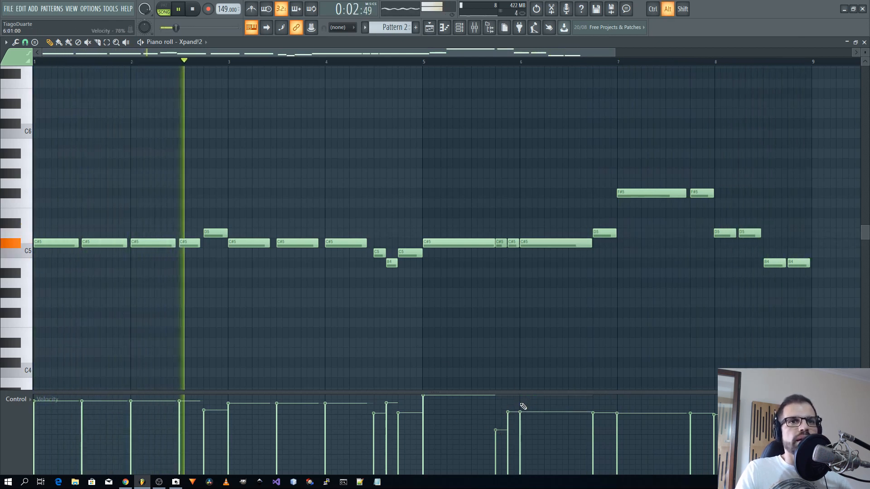
pyautogui.click(521, 412)
pyautogui.click(524, 407)
pyautogui.click(427, 407)
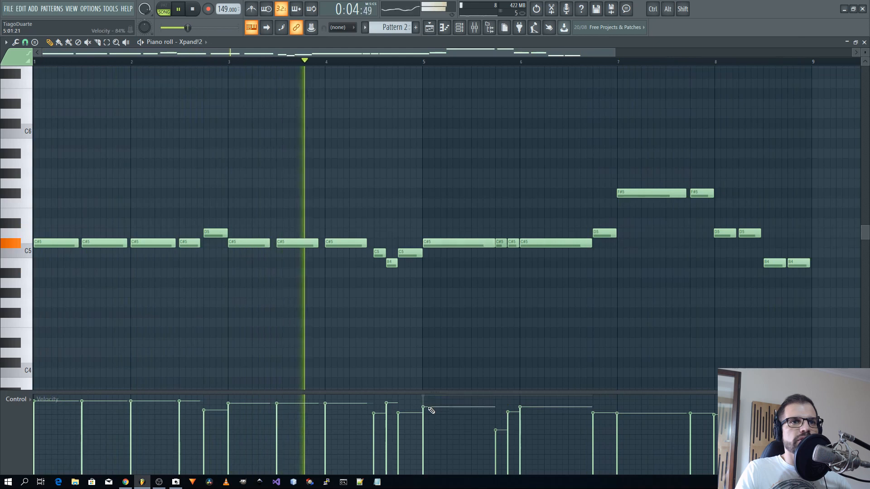
# - Lower the velocities of the four C#5 notes in bars 1 and 2 to about 82%, with the shortest slightly quieter
pyautogui.moveTo(180, 409); pyautogui.dragTo(180, 416)
pyautogui.click(133, 409)
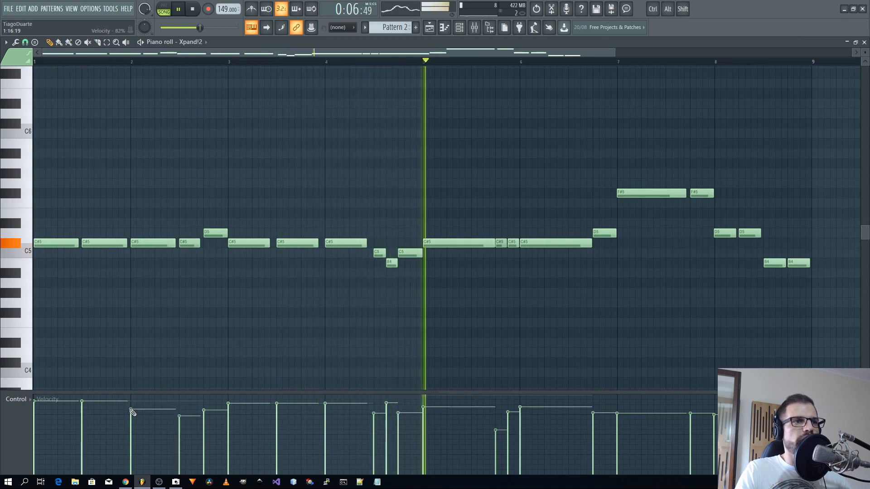
pyautogui.click(84, 406)
pyautogui.click(83, 409)
pyautogui.click(48, 410)
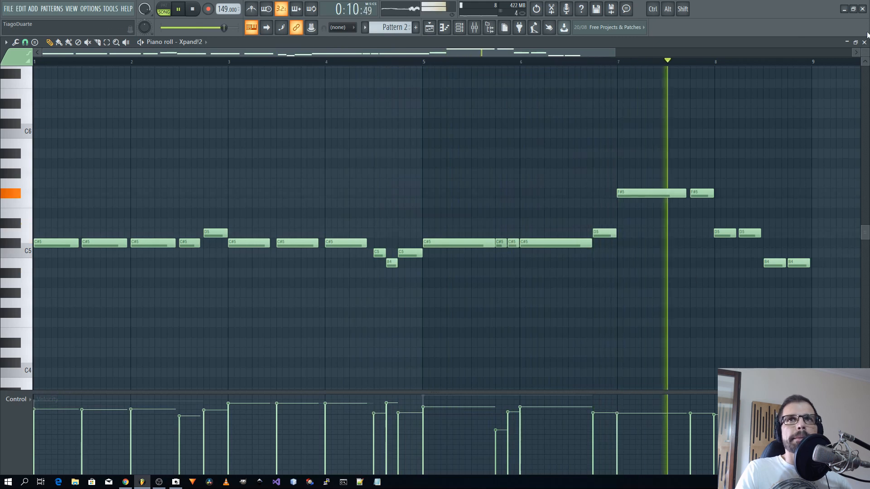
# - Assign the Xpand!2 channel to mixer track 6 and rename that track Bells
pyautogui.press('F7')
pyautogui.scroll(6, 35, 120)
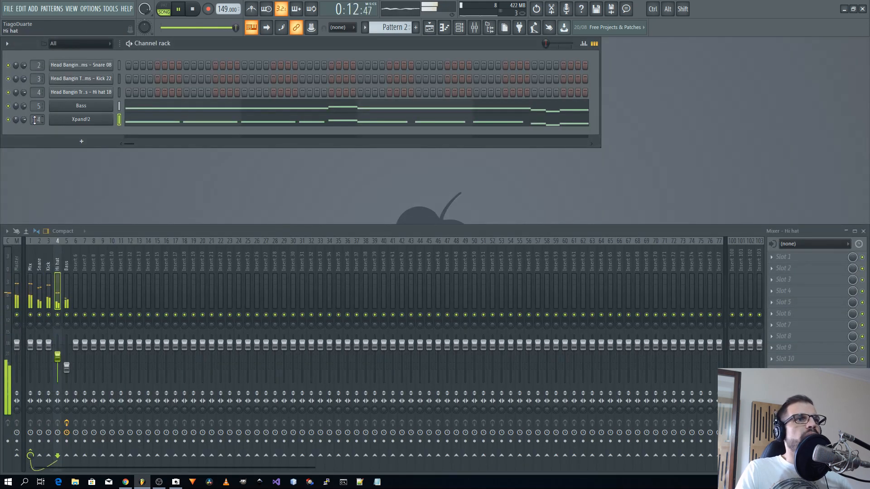
pyautogui.doubleClick(77, 257)
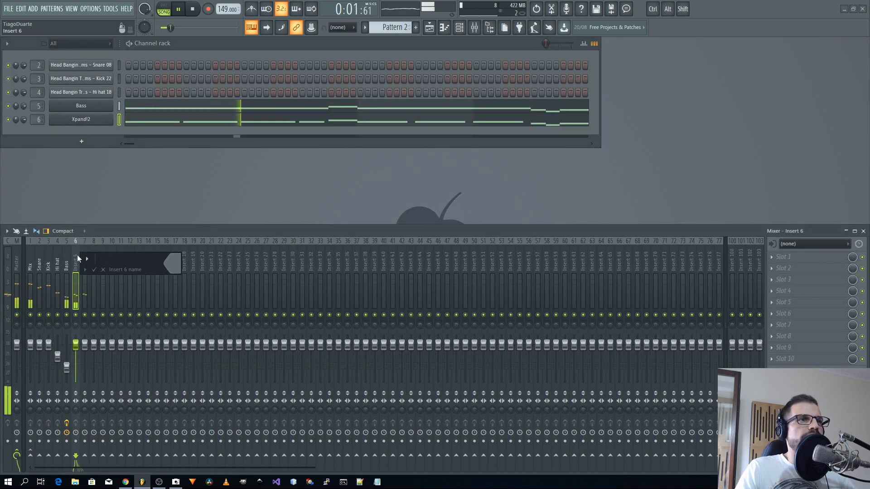
pyautogui.write('Bells')
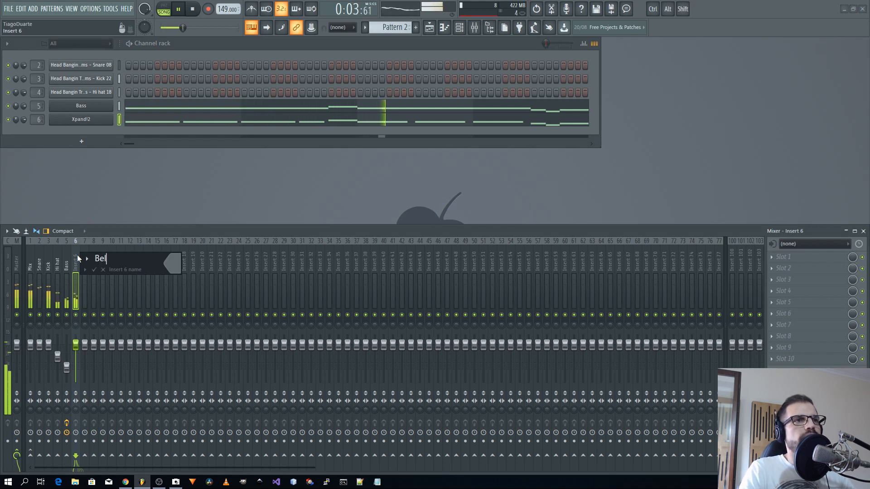
pyautogui.press('Return')
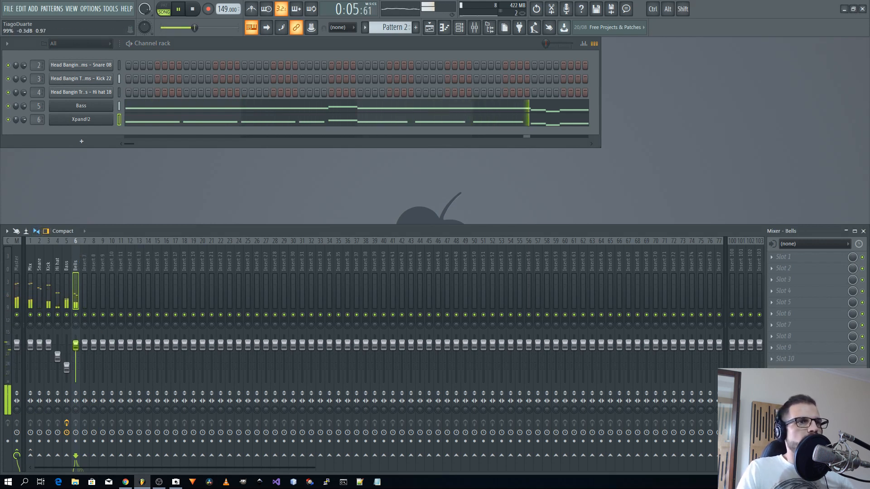
# - Lower the Bells track's volume slightly and route it only to the Mix track
pyautogui.moveTo(75, 347); pyautogui.dragTo(79, 355)
pyautogui.rightClick(30, 454)
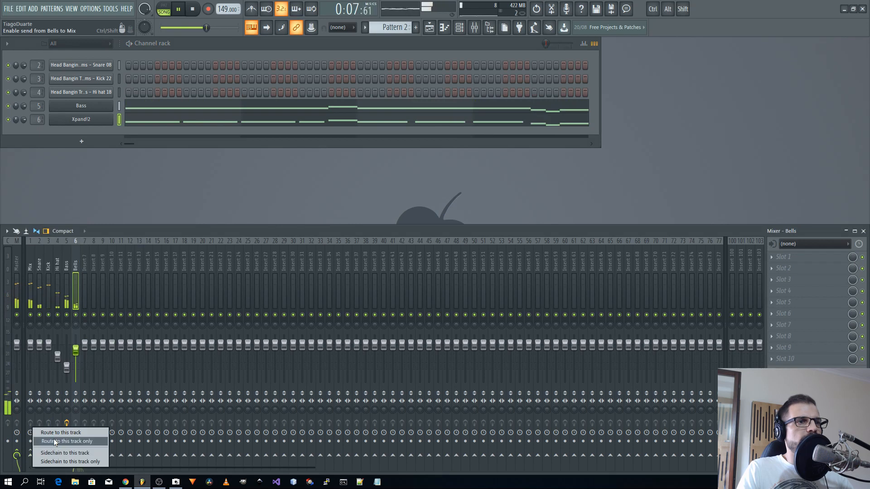
pyautogui.click(59, 432)
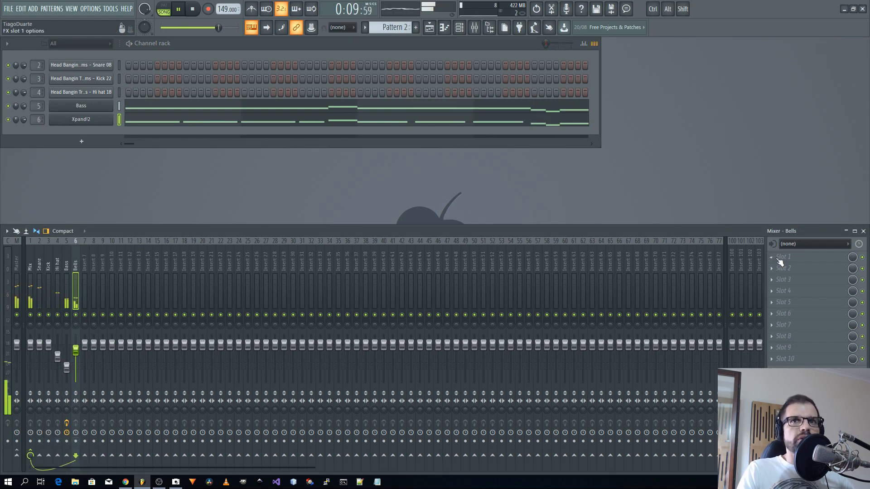
# - Load FidelityEQ in the first effect slot of the Bells track, enable its high-pass filter and raise the cutoff frequency
pyautogui.click(783, 257)
pyautogui.moveTo(734, 306)
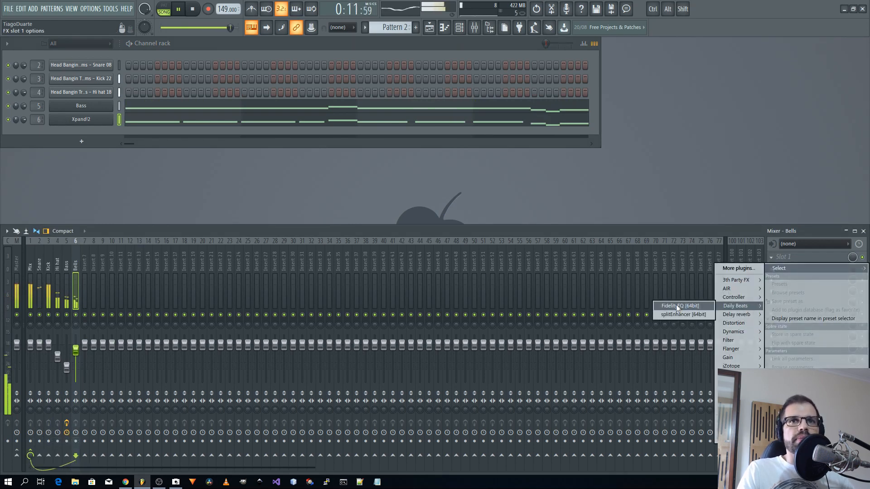
pyautogui.click(680, 308)
pyautogui.click(119, 193)
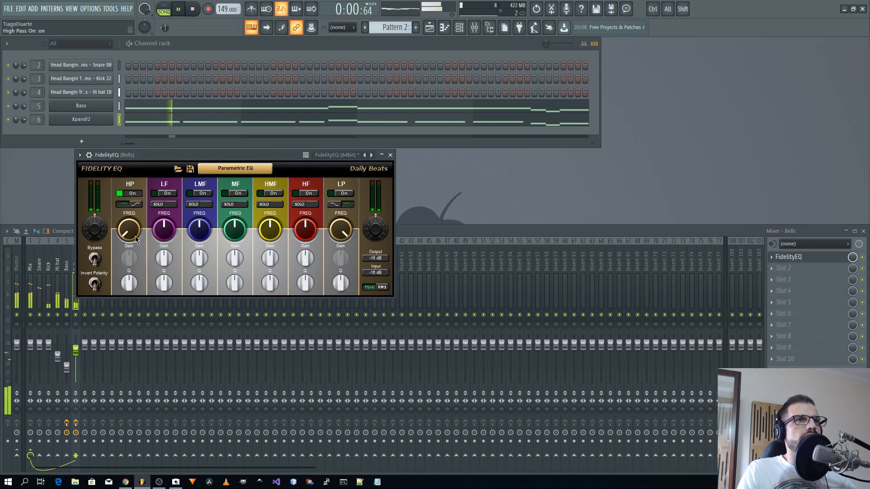
pyautogui.moveTo(128, 218); pyautogui.dragTo(128, 224)
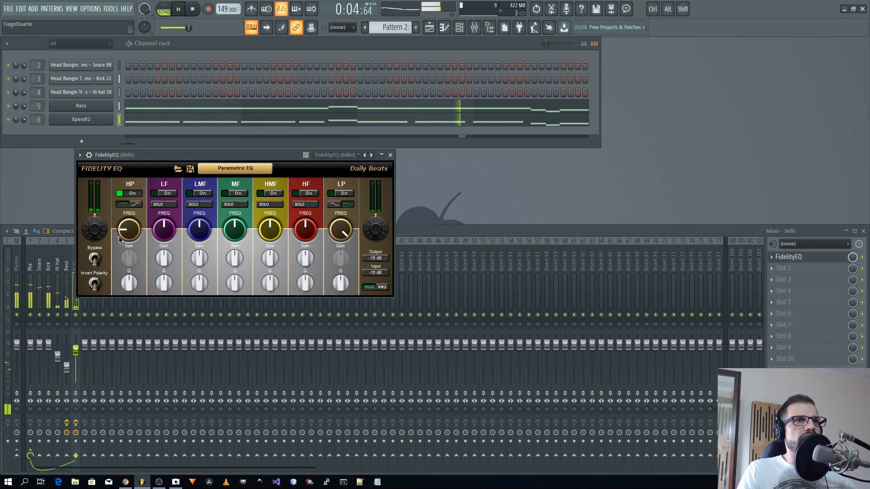
pyautogui.moveTo(120, 240); pyautogui.dragTo(135, 235)
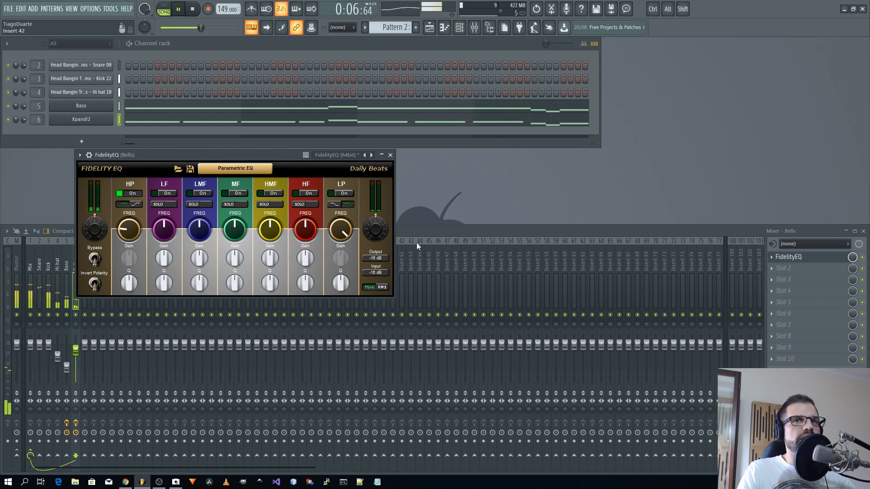
# - Load splitEnhancer in the second effect slot of the Bells track and set its mode to Hard
pyautogui.click(800, 270)
pyautogui.moveTo(746, 316)
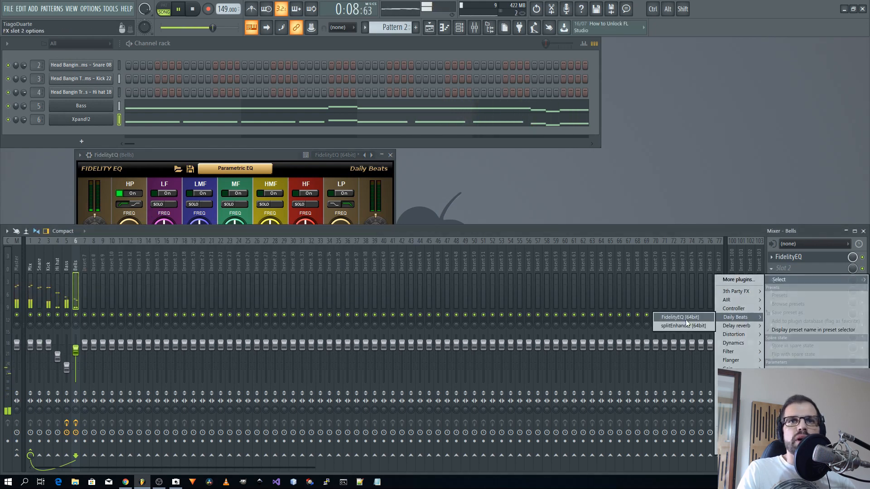
pyautogui.click(689, 326)
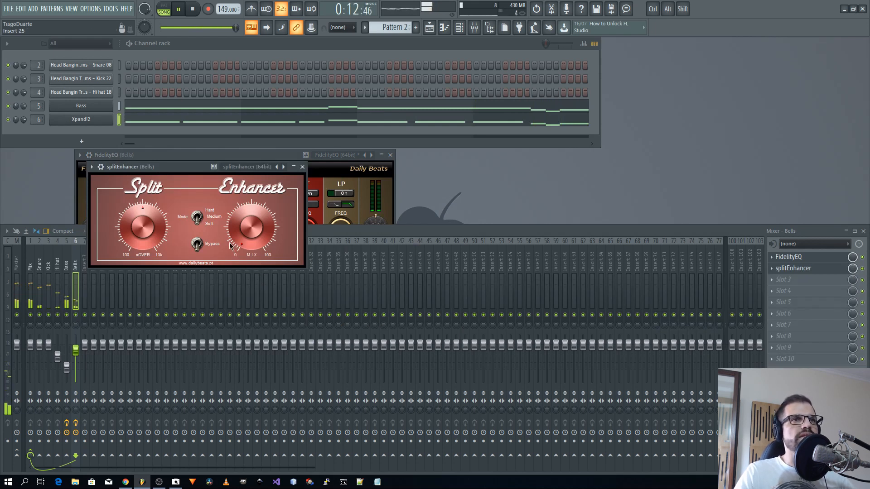
pyautogui.click(197, 222)
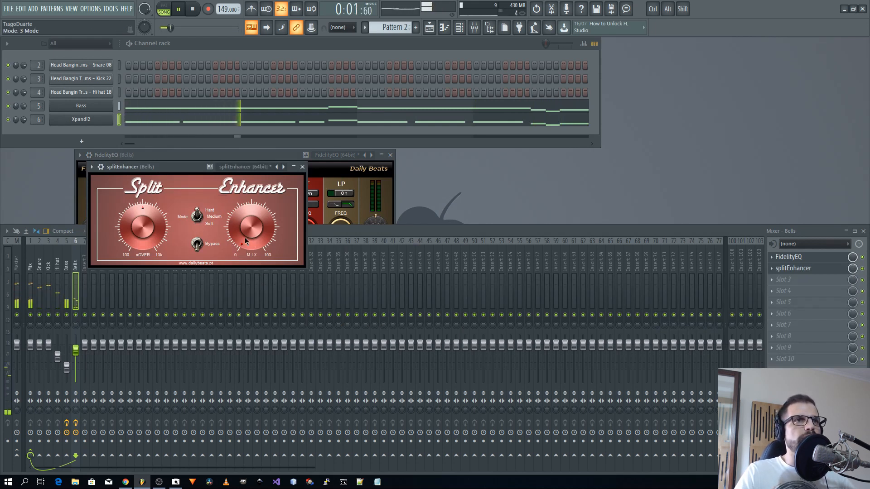
# - Raise splitEnhancer's mix amount, set its crossover to about 3.5 kHz, and close both effect windows
pyautogui.moveTo(245, 241); pyautogui.dragTo(244, 204)
pyautogui.moveTo(247, 131); pyautogui.dragTo(251, 68)
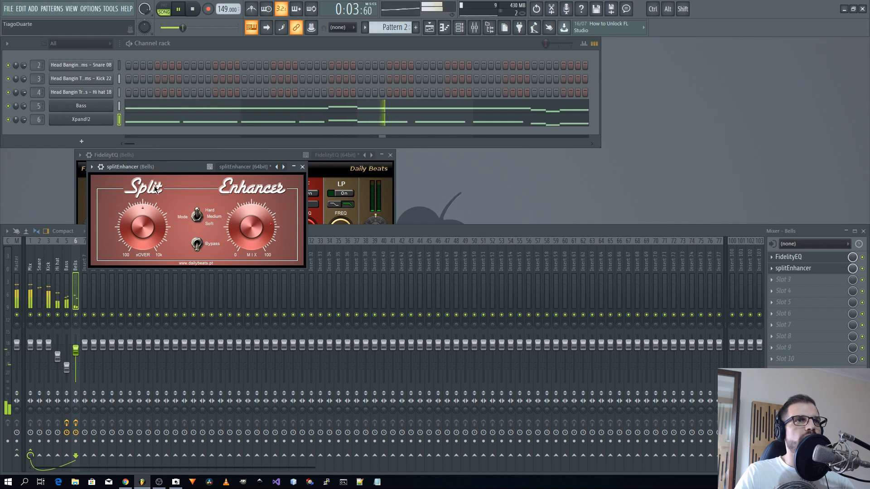
pyautogui.moveTo(141, 233); pyautogui.dragTo(139, 252)
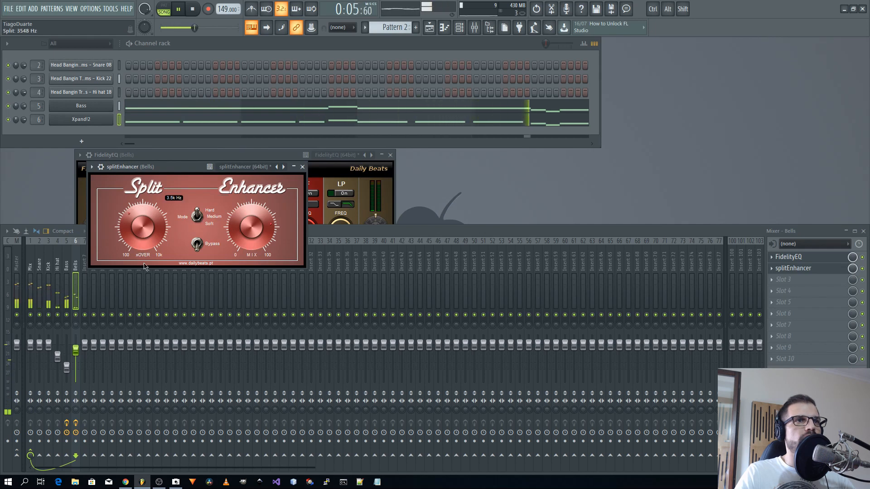
pyautogui.click(302, 167)
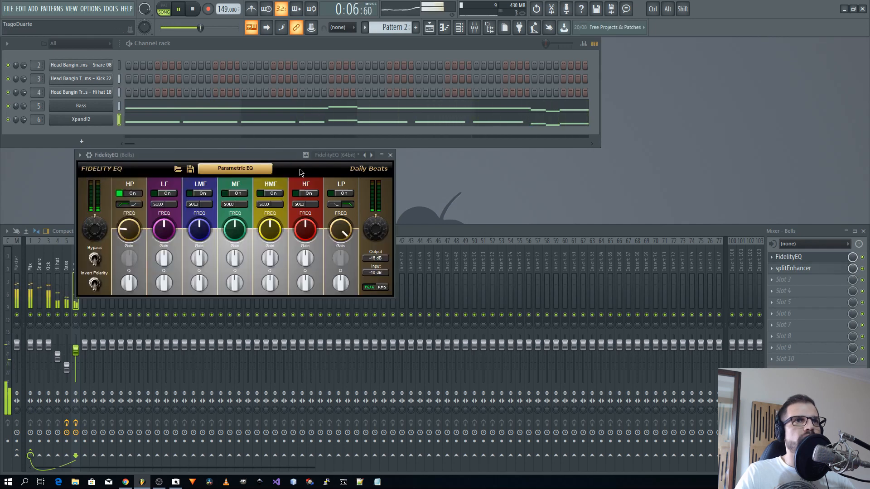
pyautogui.click(391, 155)
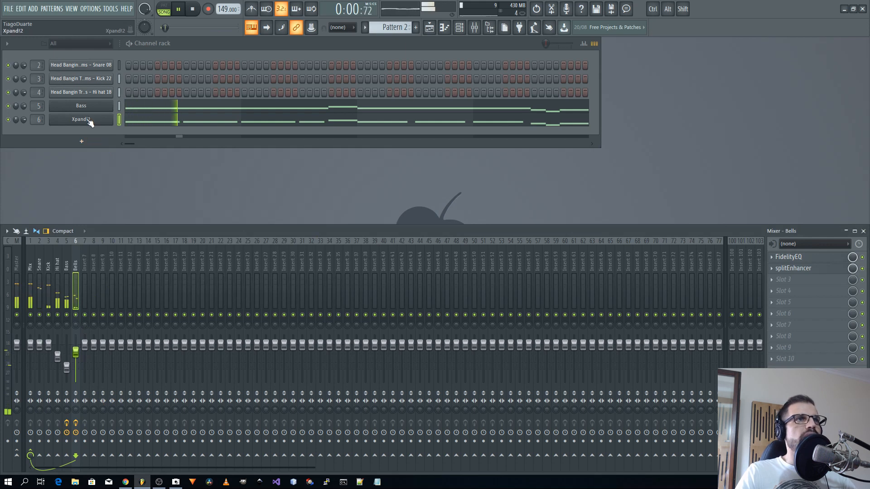
# - Rename the Xpand!2 channel in the channel rack as Bells
pyautogui.press('F2')
pyautogui.write('Be')
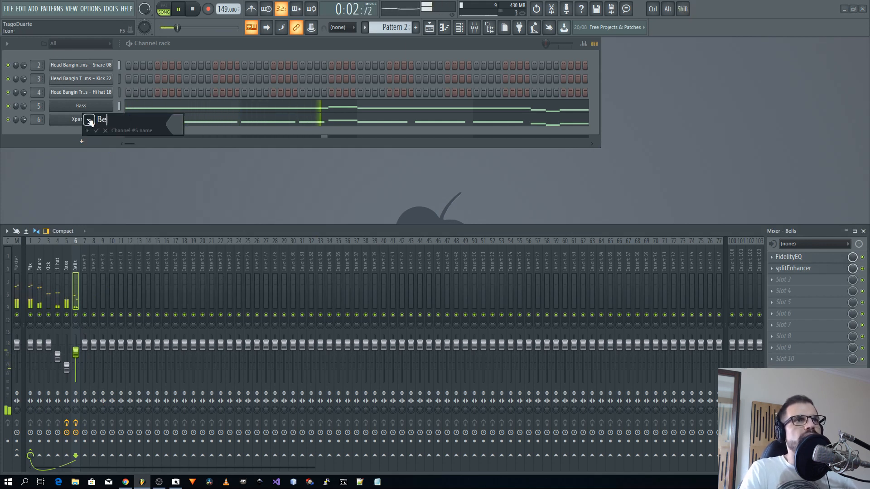
pyautogui.write('lls')
pyautogui.click(89, 121)
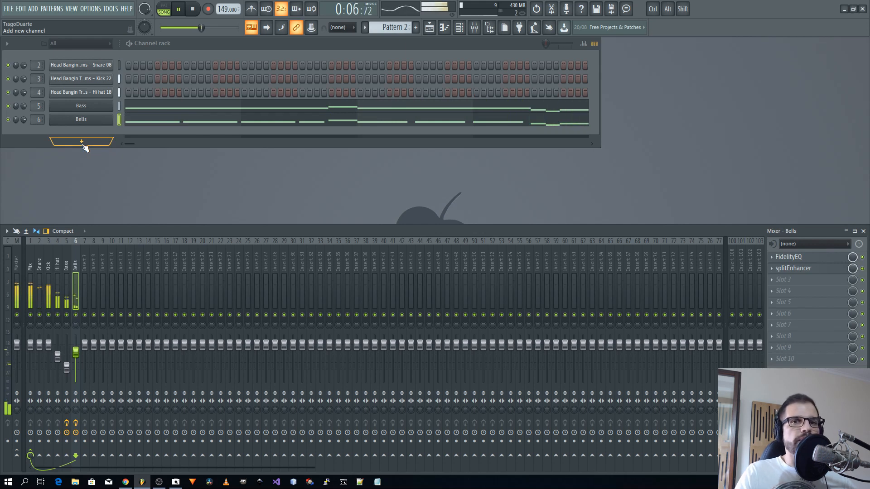
# - Add a new Xpand!2 channel and load the +02 Celeste Soft preset from the Mallets category
pyautogui.click(81, 142)
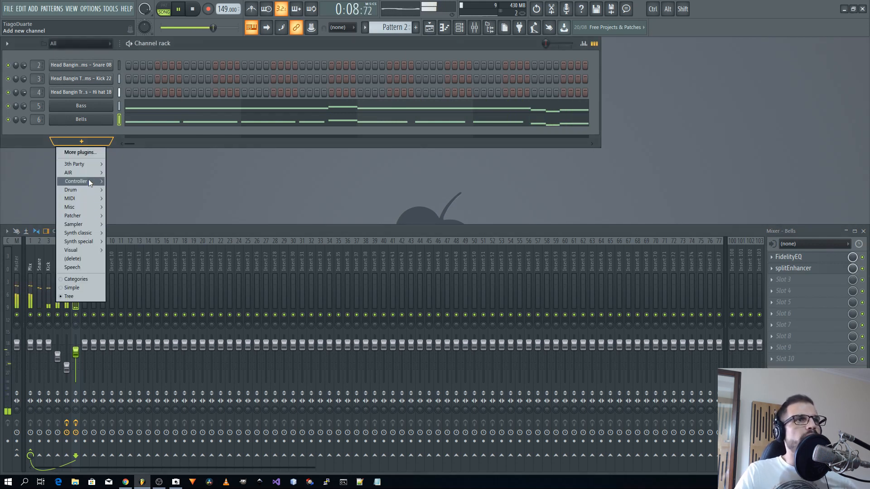
pyautogui.moveTo(88, 176)
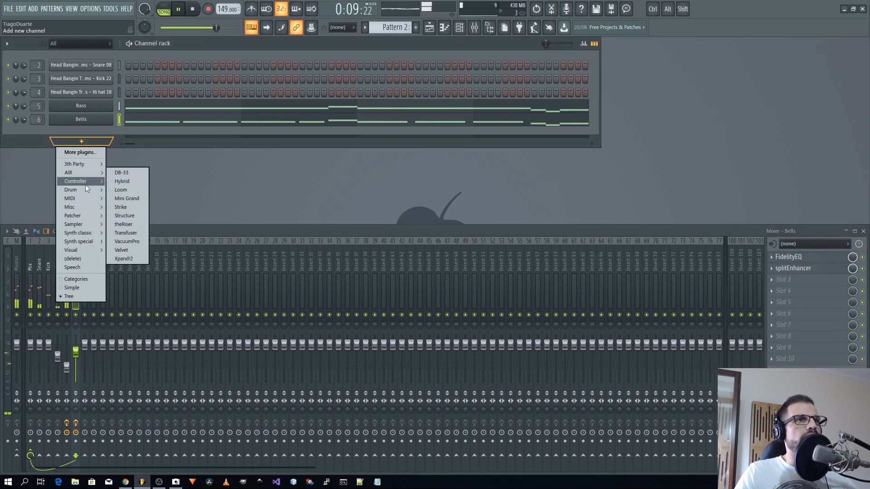
pyautogui.click(131, 259)
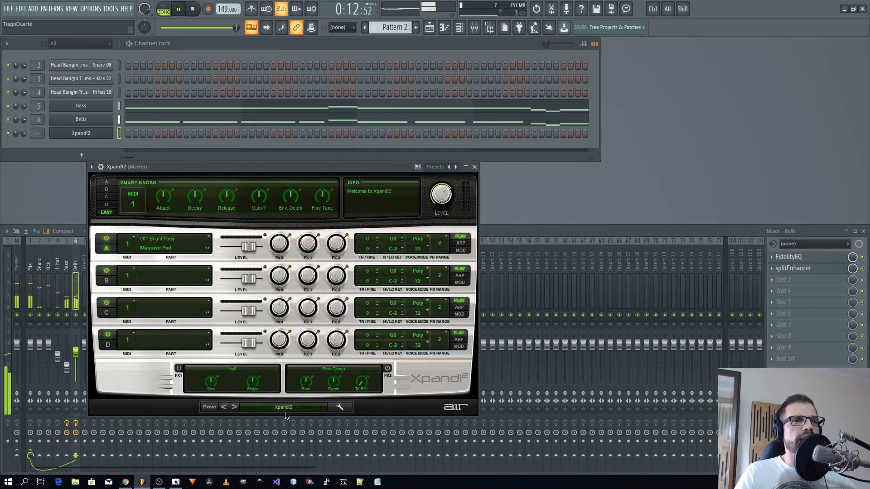
pyautogui.click(296, 406)
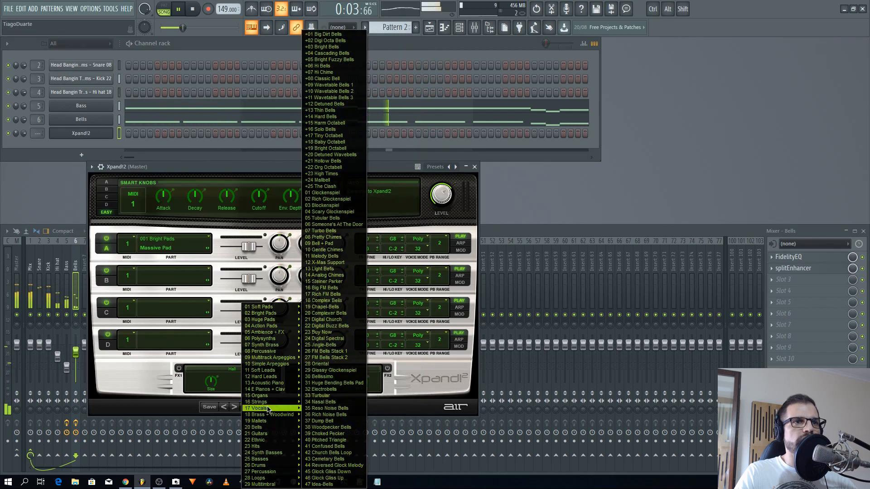
pyautogui.moveTo(260, 424)
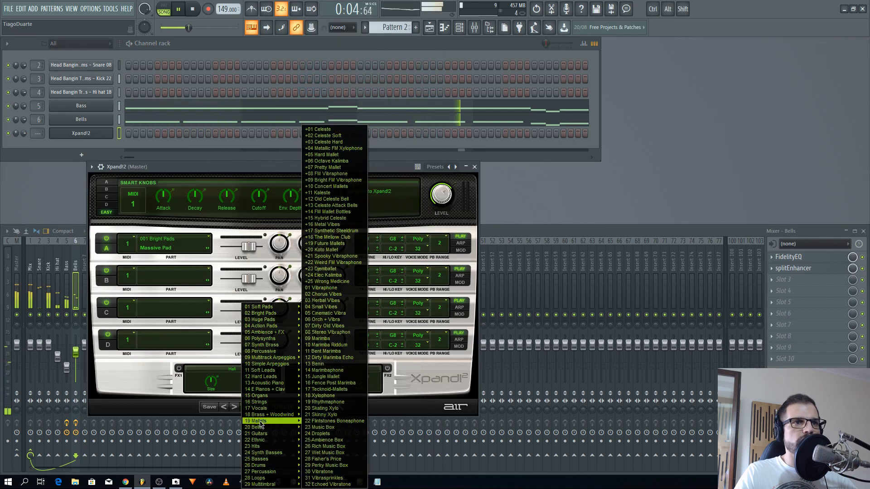
pyautogui.click(325, 135)
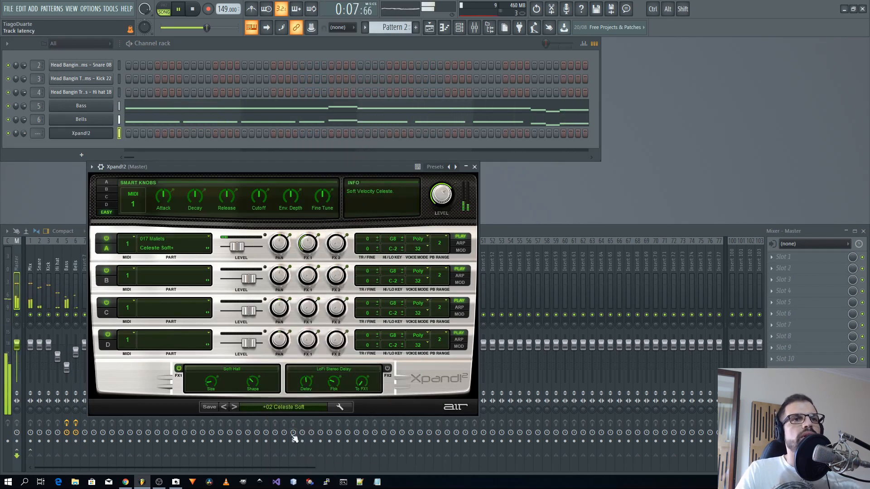
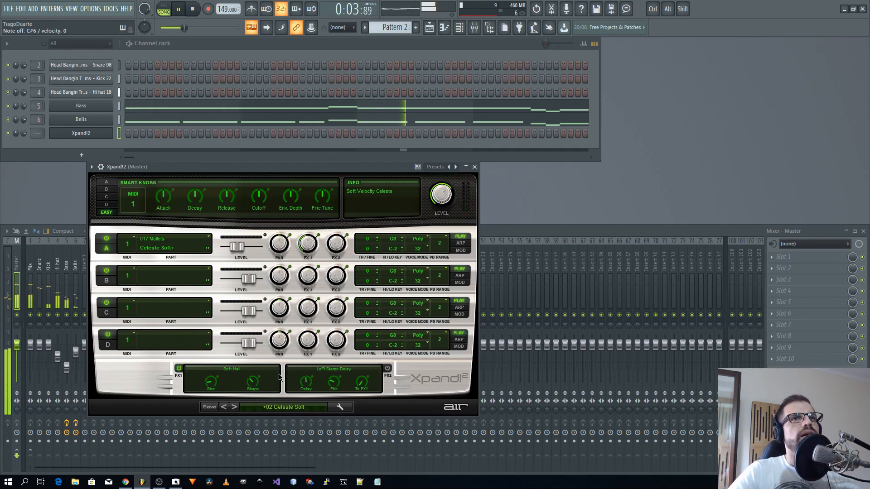
pyautogui.click(474, 167)
# - Draw a C#6 note about one and a quarter bars long from bar 1 in the new Xpand!2 channel's piano roll
pyautogui.rightClick(112, 133)
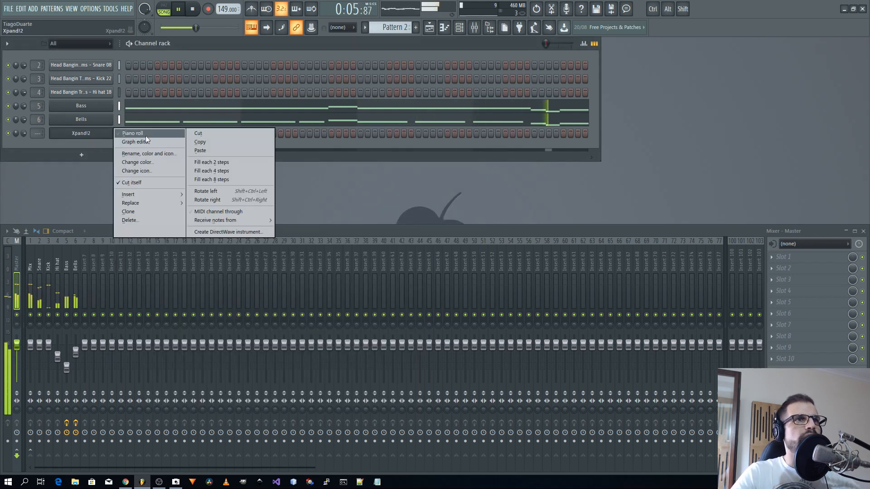
pyautogui.click(145, 135)
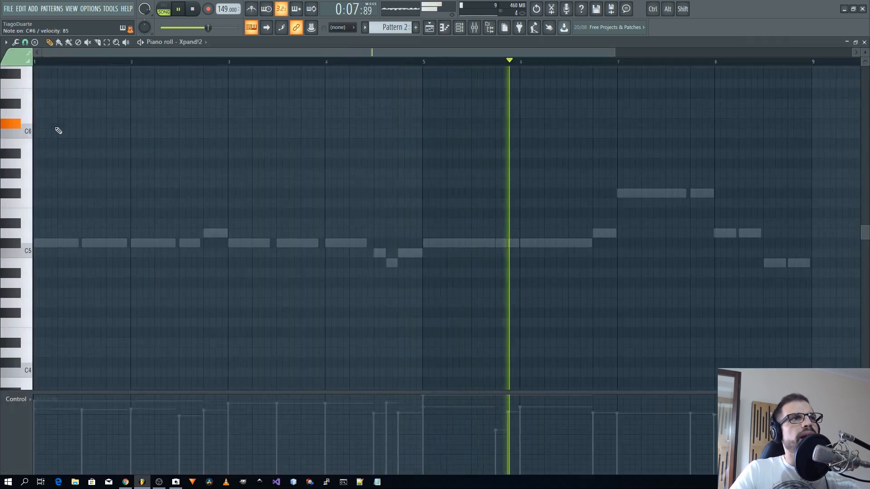
pyautogui.click(38, 113)
pyautogui.moveTo(39, 117); pyautogui.dragTo(40, 124)
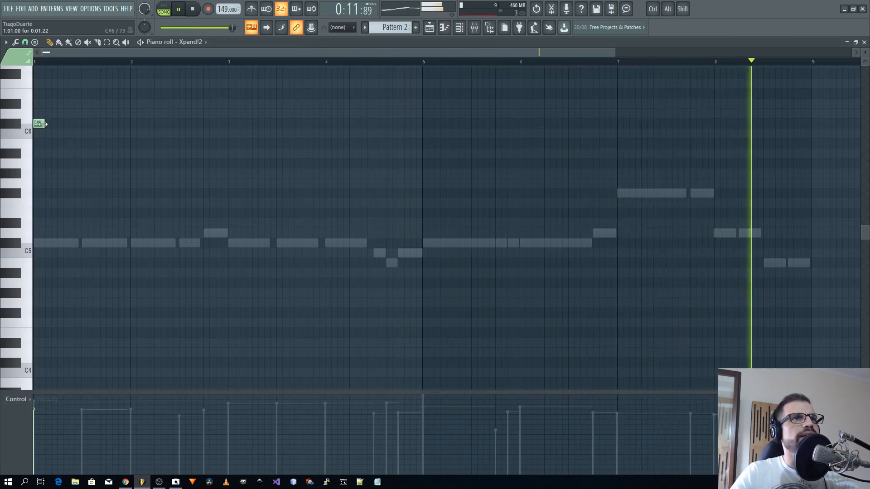
pyautogui.moveTo(41, 124); pyautogui.dragTo(156, 124)
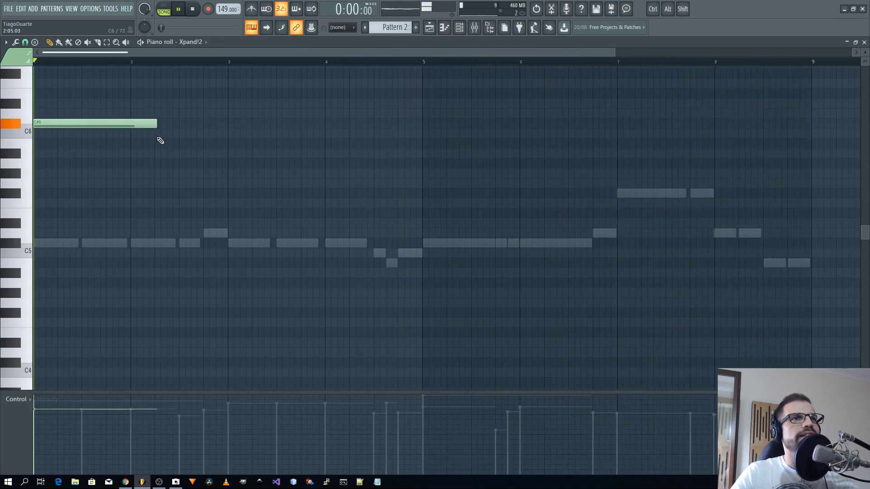
# - Add a C#6 note at the start of bar 5 and a B4 note about half a bar long midway through bar 8
pyautogui.click(429, 123)
pyautogui.moveTo(408, 192); pyautogui.dragTo(96, 178)
pyautogui.click(473, 250)
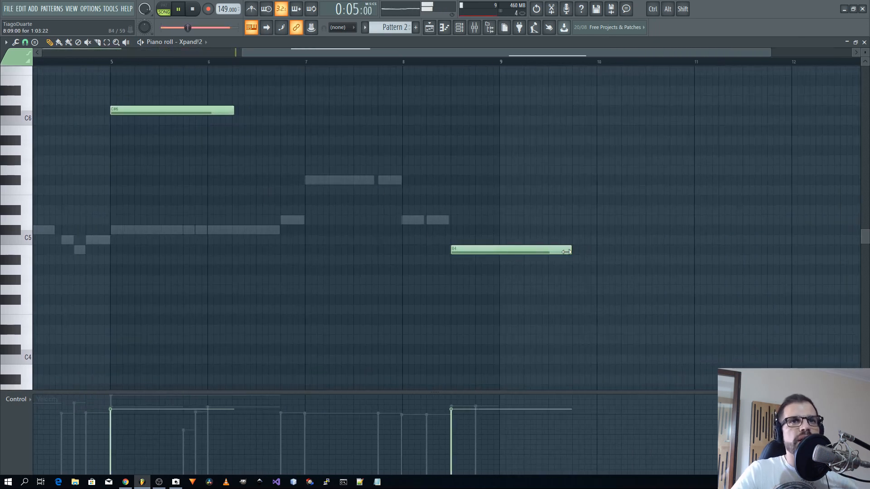
pyautogui.moveTo(566, 252); pyautogui.dragTo(485, 264)
# - Raise the B4 note in bar 8 by one octave and delete the C#6 note at bar 5
pyautogui.hotkey('ctrl', 'Up')
pyautogui.keyDown('ctrl'); pyautogui.click(428, 263); pyautogui.keyUp('ctrl')
pyautogui.rightClick(503, 219)
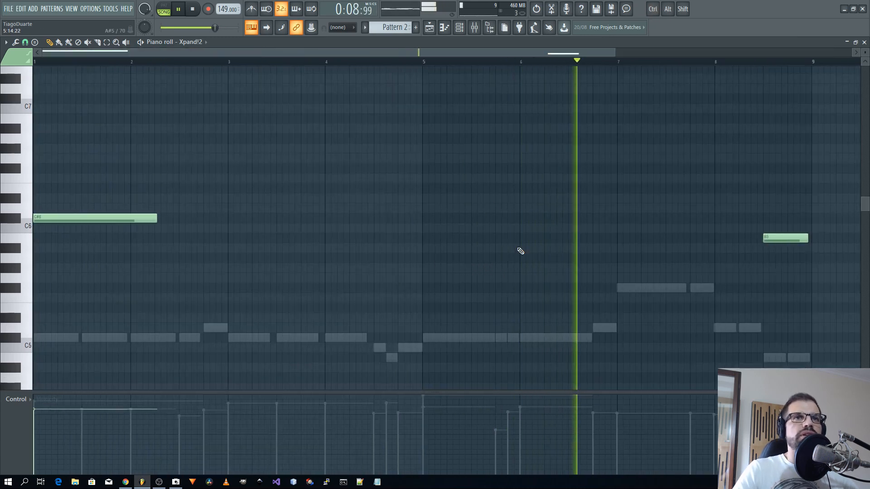
pyautogui.press('F7')
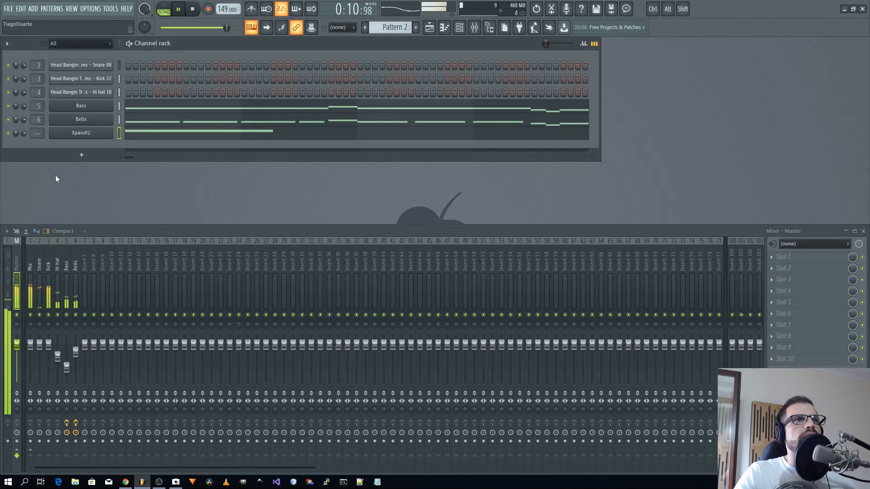
# - Send the Xpand!2 channel to mixer track 7, set at about -8.2 dB and routed only to the Mix track
pyautogui.moveTo(38, 133); pyautogui.dragTo(37, 123)
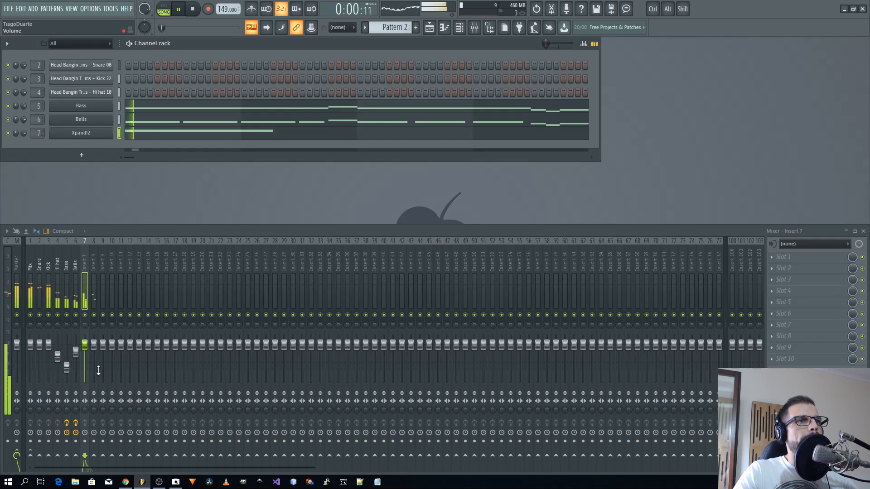
pyautogui.moveTo(86, 347); pyautogui.dragTo(86, 359)
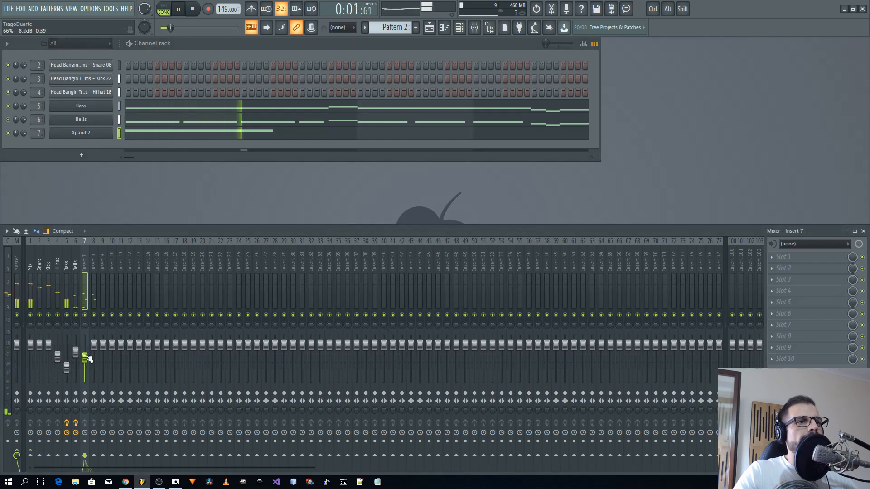
pyautogui.click(30, 455)
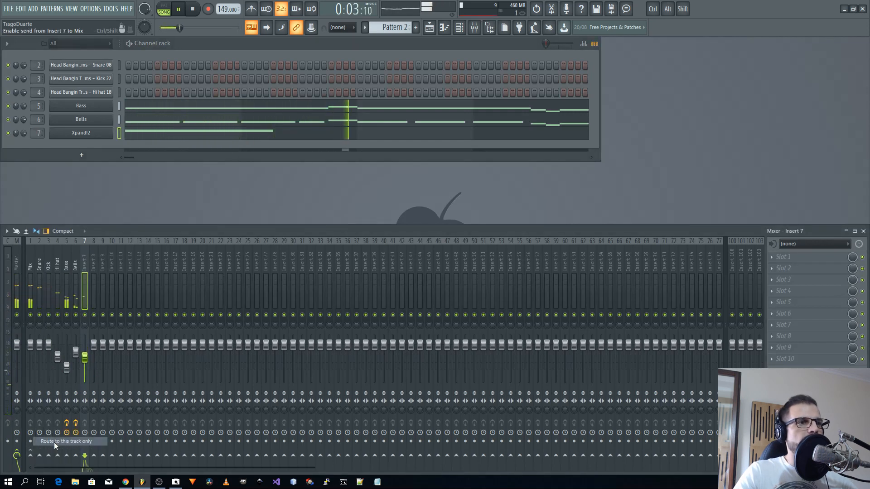
# - Name mixer track 7 Bells 2
pyautogui.doubleClick(84, 262)
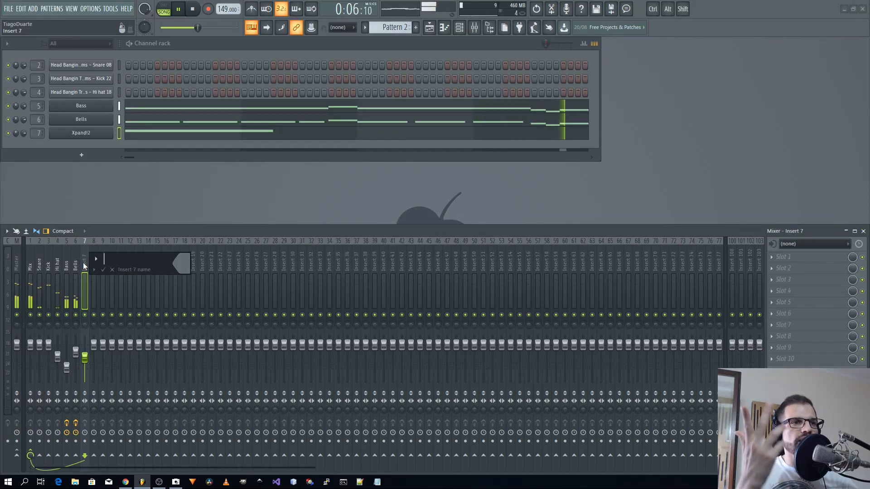
pyautogui.write('Be')
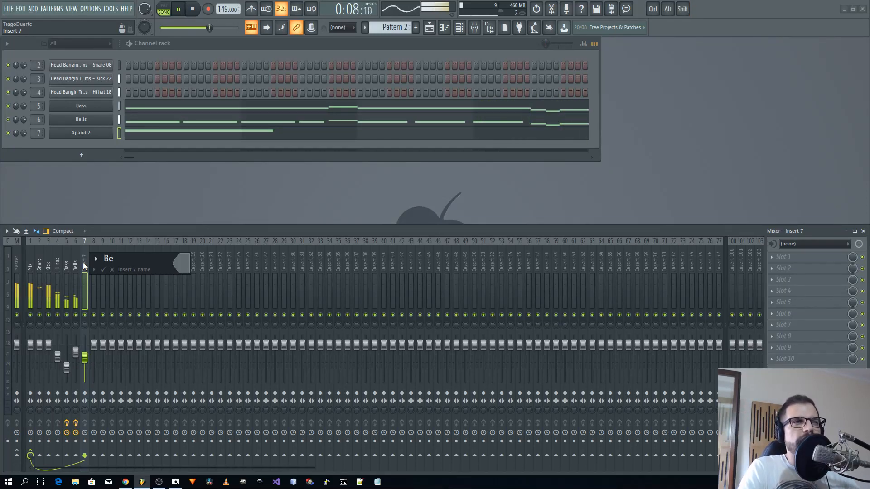
pyautogui.write('lls')
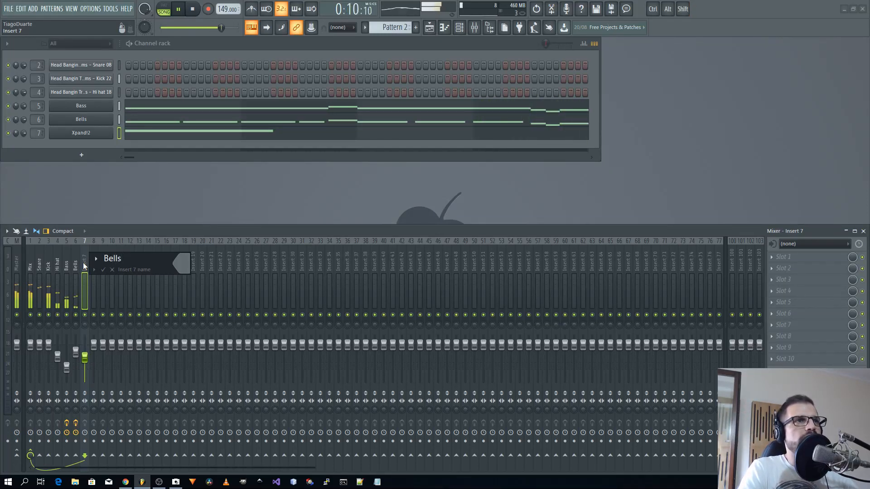
pyautogui.write(' 2')
pyautogui.press('Return')
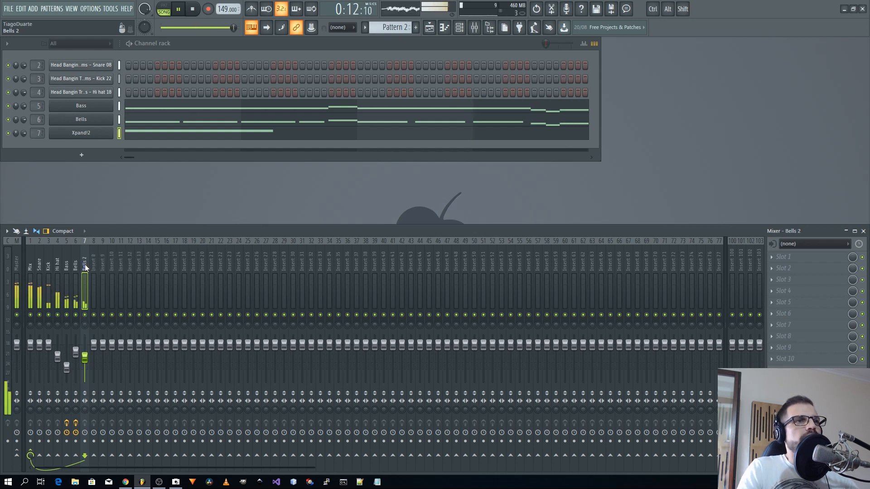
# - Copy the name of mixer track 7 and rename the Xpand!2 channel as Bells 2 with it
pyautogui.middleClick(85, 268)
pyautogui.hotkey('ctrl', 'c')
pyautogui.press('Return')
pyautogui.middleClick(86, 134)
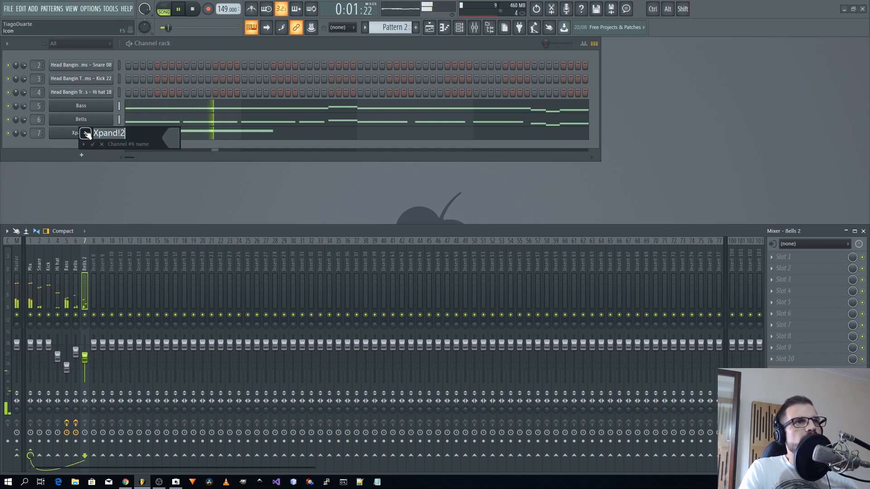
pyautogui.hotkey('ctrl', 'v')
pyautogui.press('Return')
# - Extend the Bells 2 channel's C#6 note to the start of bar 5 and its B5 note to the start of bar 9
pyautogui.click(286, 133)
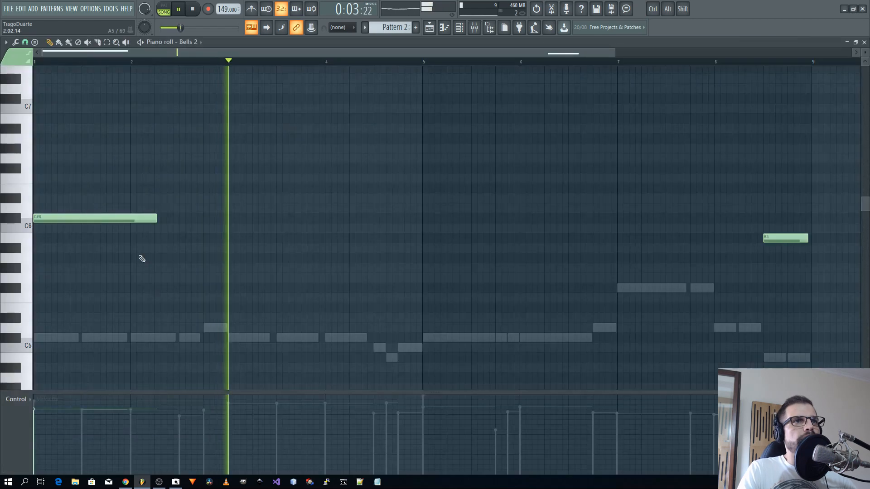
pyautogui.moveTo(156, 218); pyautogui.dragTo(421, 218)
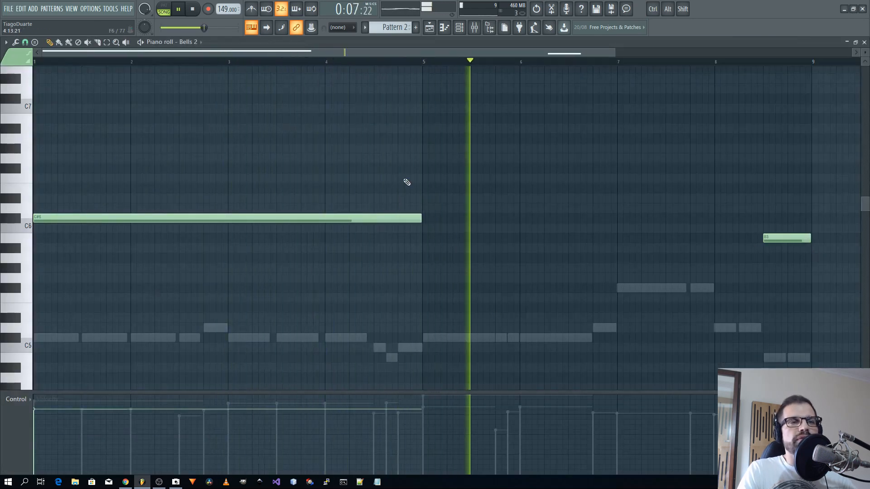
pyautogui.moveTo(348, 193); pyautogui.dragTo(239, 278)
pyautogui.keyDown('ctrl'); pyautogui.click(628, 200); pyautogui.keyUp('ctrl')
pyautogui.press('Escape')
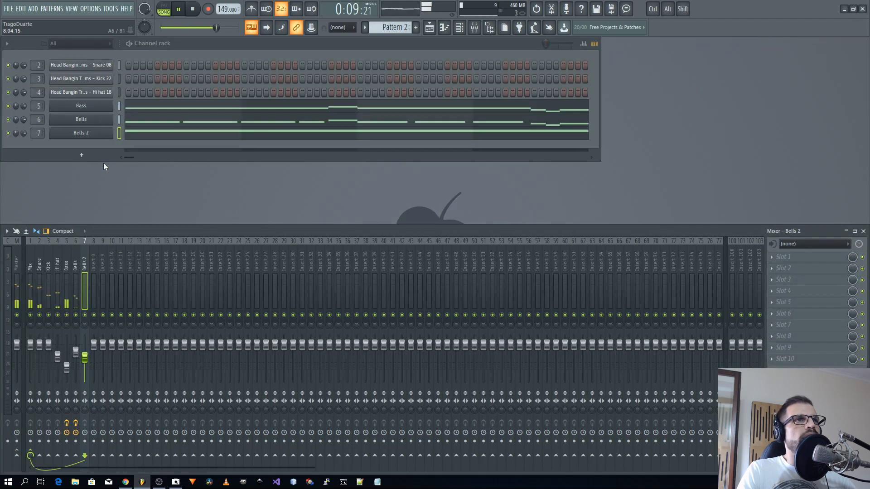
# - Add a Hybrid synth channel and load the 01 Wobbely 1 preset from the Wobbles category
pyautogui.click(82, 155)
pyautogui.moveTo(81, 186)
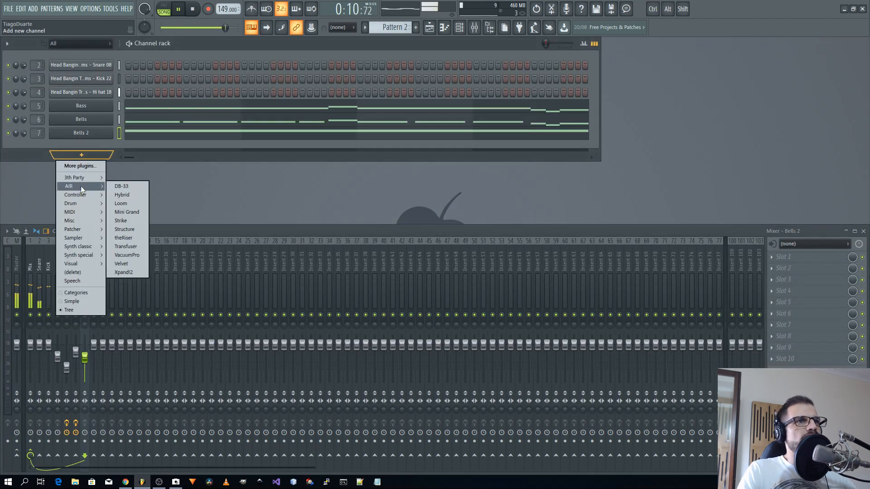
pyautogui.click(127, 195)
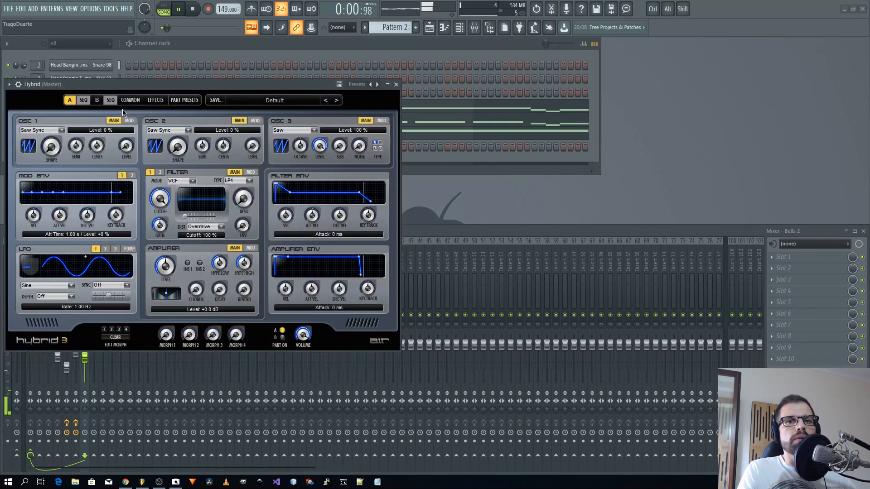
pyautogui.moveTo(211, 83); pyautogui.dragTo(340, 102)
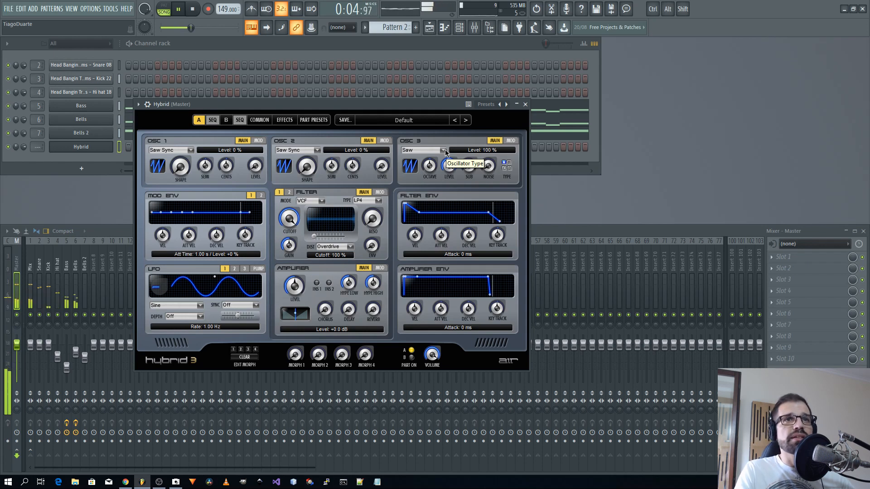
pyautogui.click(412, 122)
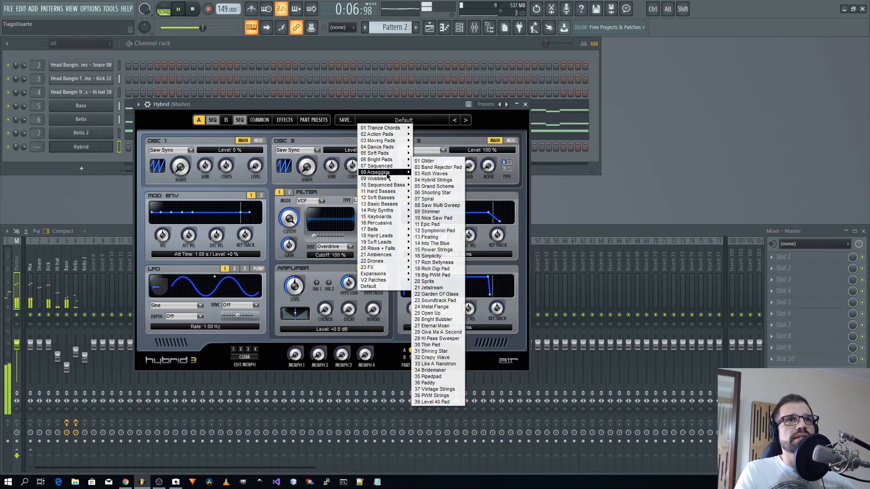
pyautogui.moveTo(379, 181)
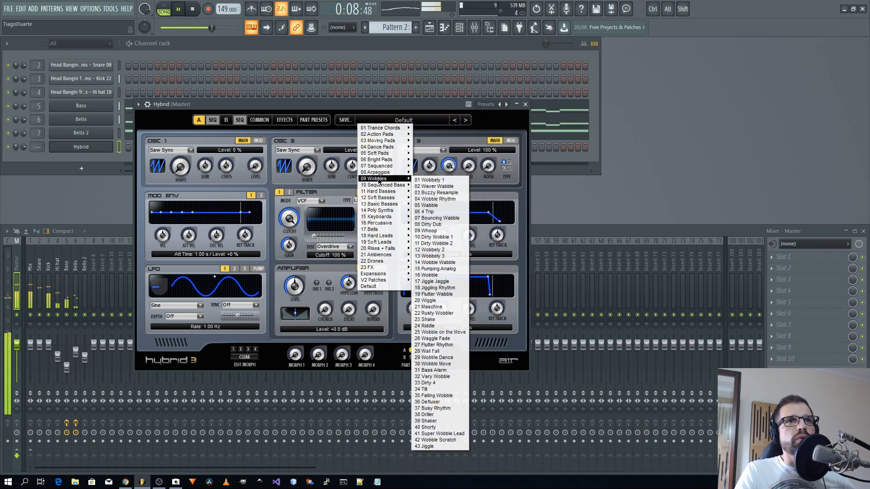
pyautogui.click(440, 181)
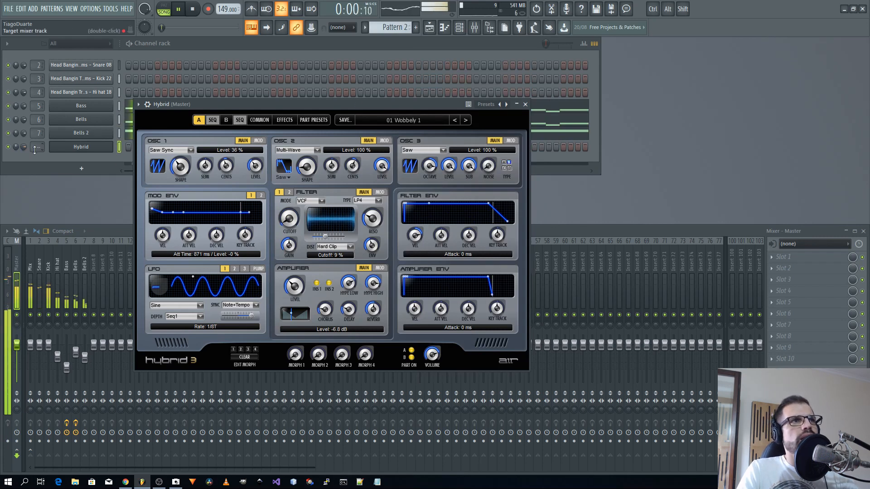
# - Assign the Hybrid channel to mixer track 8 and lower that track's level to about -14.7 dB
pyautogui.moveTo(37, 147)
pyautogui.mouseDown()
pyautogui.moveTo(37, 130)
pyautogui.moveTo(40, 153)
pyautogui.mouseUp()
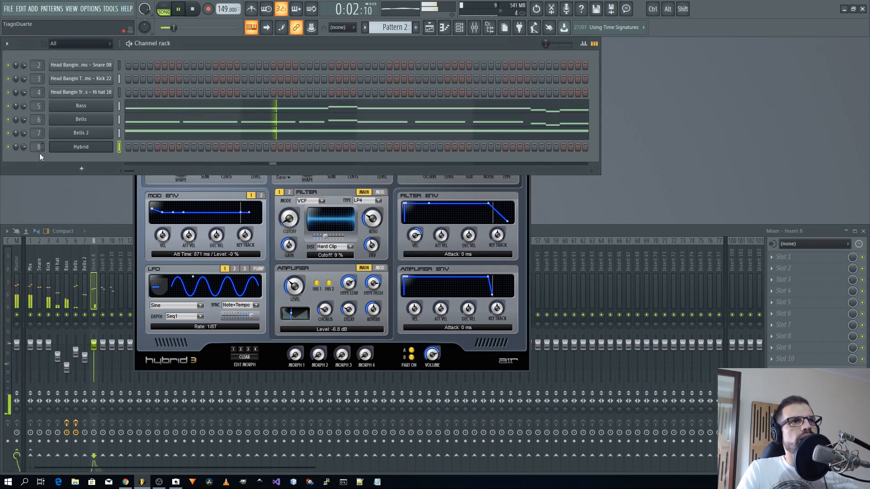
pyautogui.moveTo(93, 344); pyautogui.dragTo(94, 365)
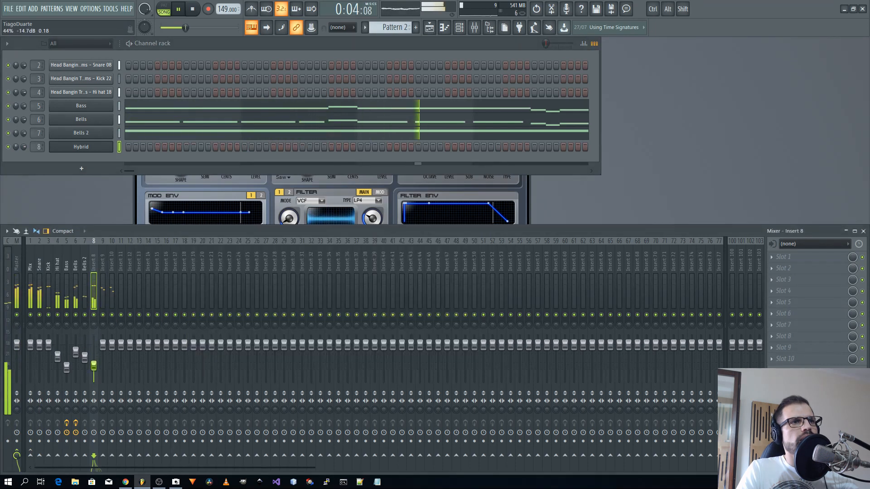
# - Advance the Hybrid synth's preset to 03 Buzzy Resample and close its window
pyautogui.click(132, 186)
pyautogui.moveTo(306, 107); pyautogui.dragTo(355, 120)
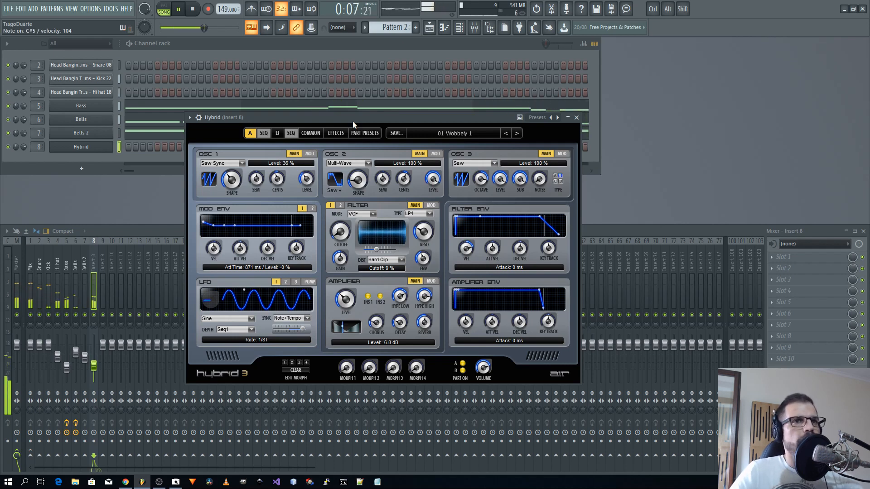
pyautogui.click(518, 134)
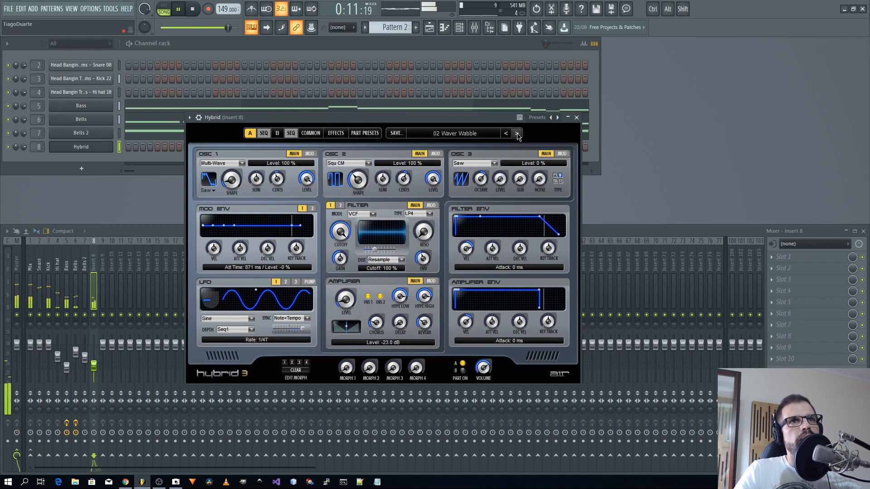
pyautogui.click(517, 134)
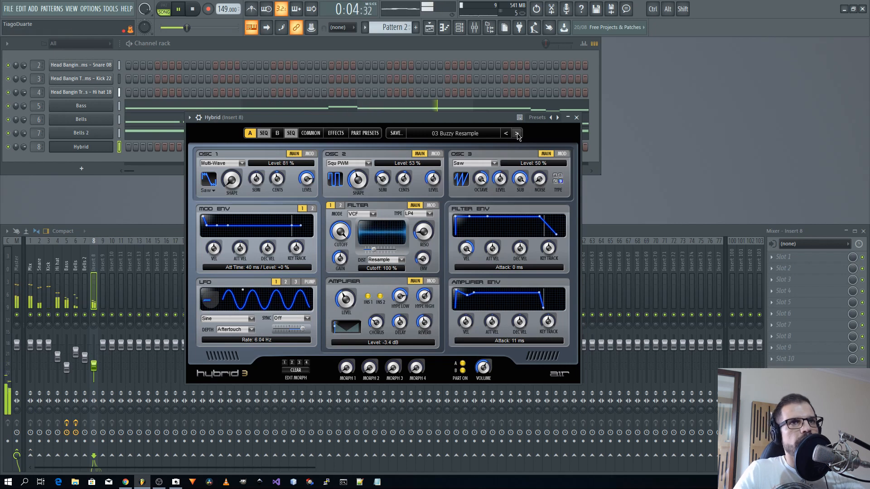
pyautogui.click(577, 118)
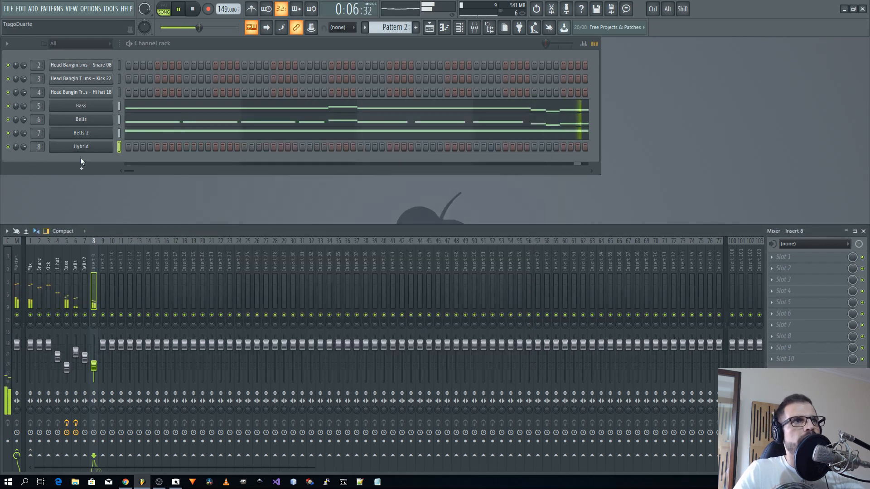
# - Write two long C#5 notes for Hybrid, one from bar 1 to mid-bar 4 and one from bar 5 to mid-bar 8
pyautogui.rightClick(109, 145)
pyautogui.click(150, 151)
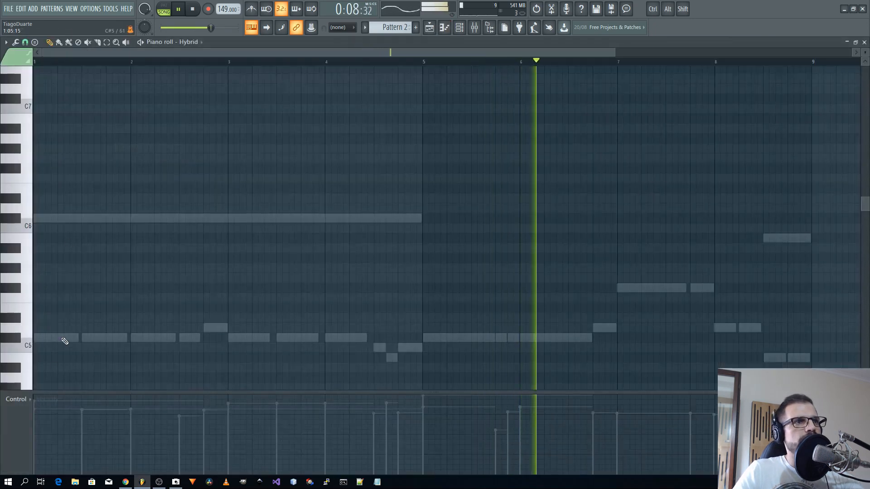
pyautogui.moveTo(80, 339); pyautogui.dragTo(373, 345)
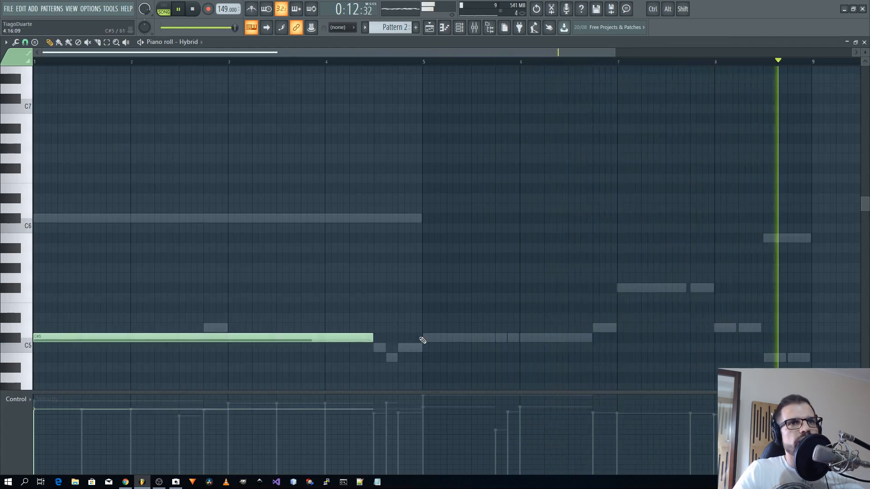
pyautogui.click(421, 338)
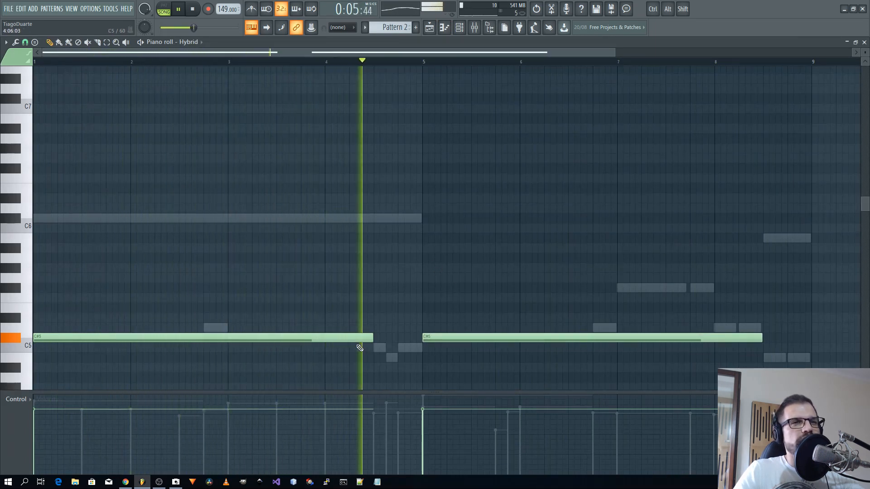
# - Add a B4 note from the middle of bar 8, cut off its part beyond bar 9, and close the note editor
pyautogui.click(776, 358)
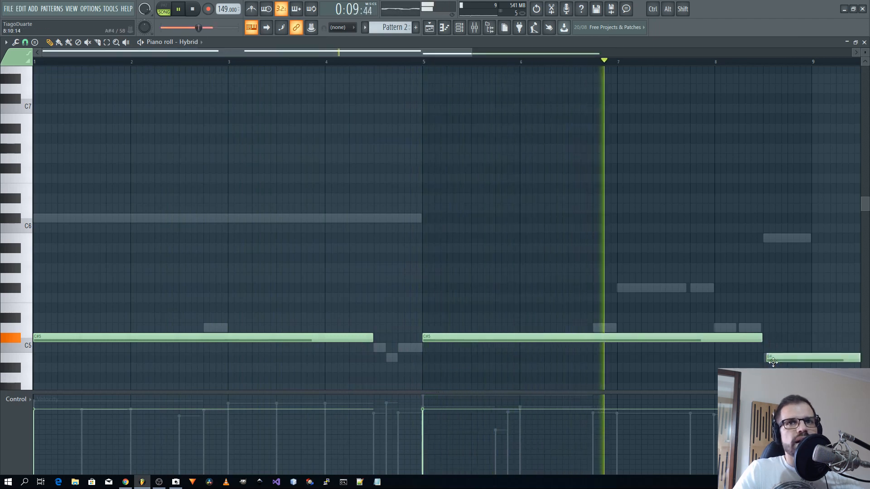
pyautogui.press('c')
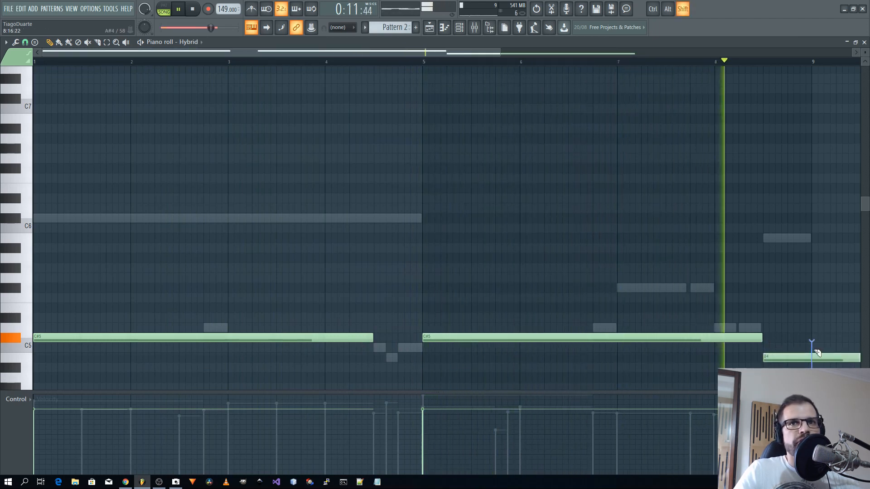
pyautogui.moveTo(812, 351); pyautogui.dragTo(812, 366)
pyautogui.press('p')
pyautogui.rightClick(826, 357)
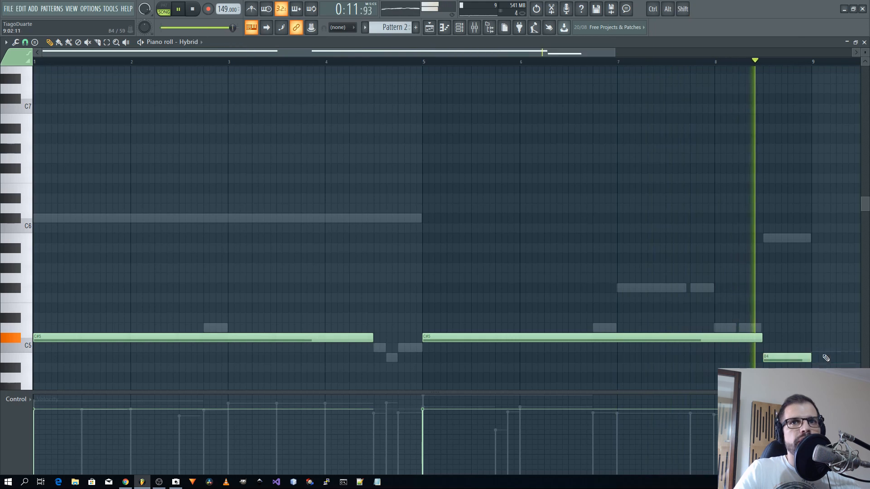
pyautogui.click(864, 43)
# - Audition the following Hybrid presets during playback and load 09 Whoop
pyautogui.click(94, 148)
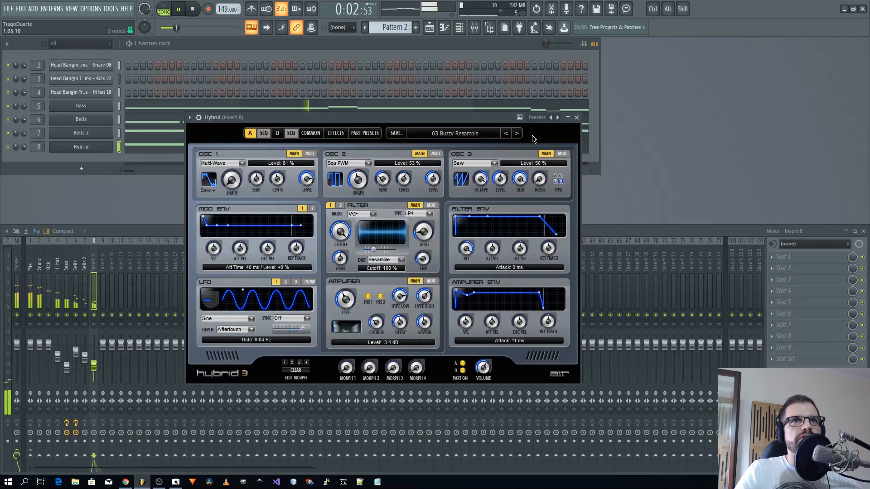
pyautogui.press('space')
pyautogui.click(517, 135)
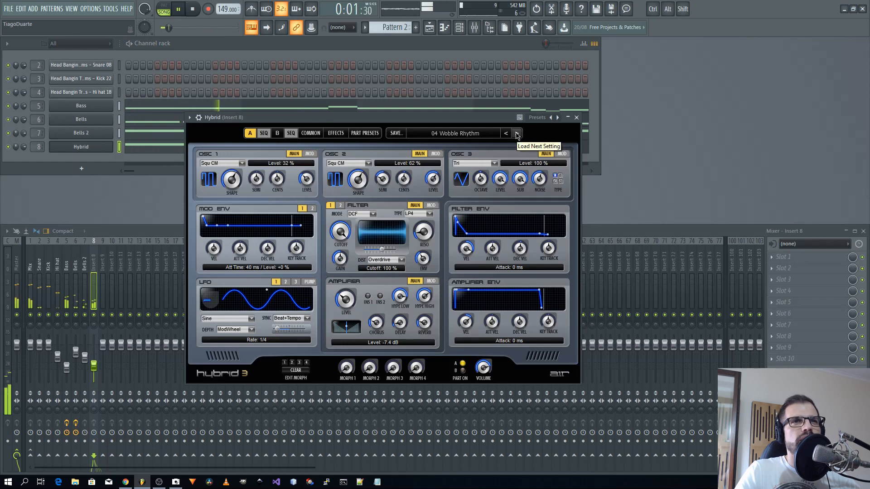
pyautogui.click(517, 135)
pyautogui.press('space')
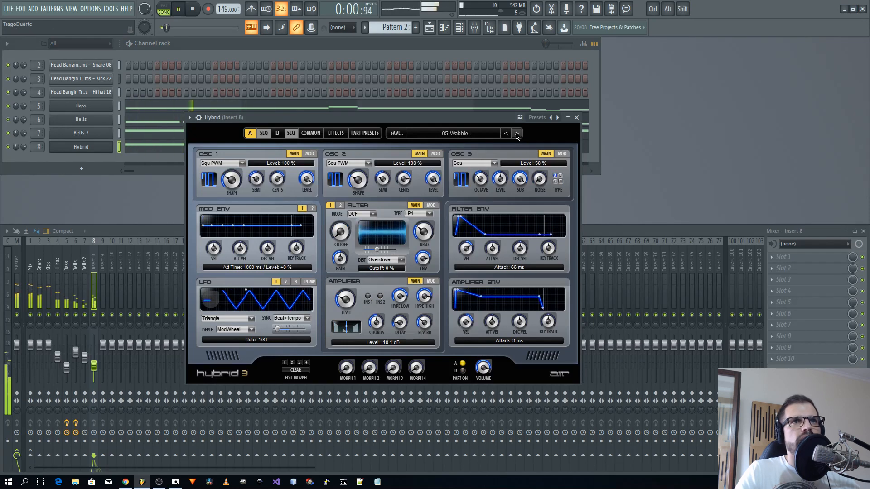
pyautogui.click(517, 134)
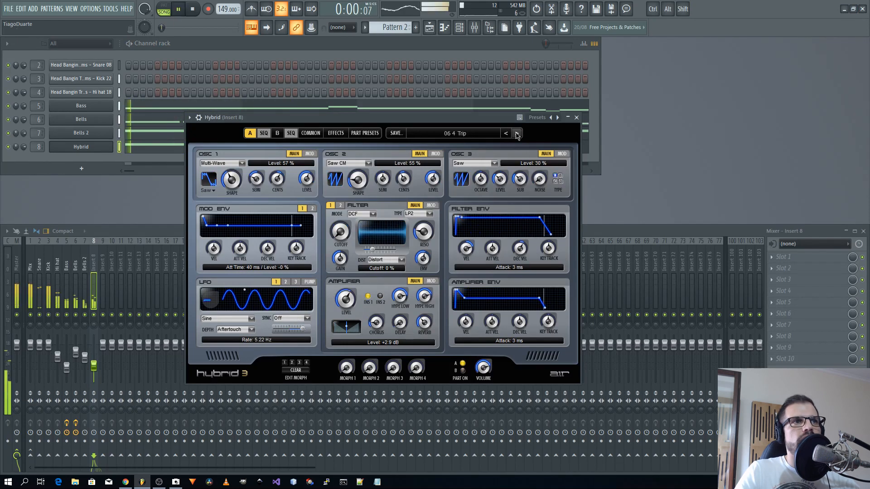
pyautogui.click(517, 134)
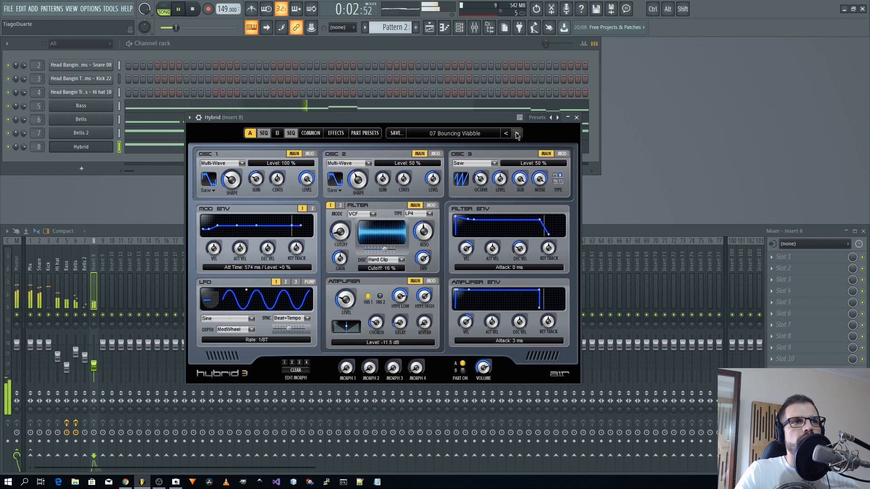
pyautogui.click(517, 134)
pyautogui.click(517, 134)
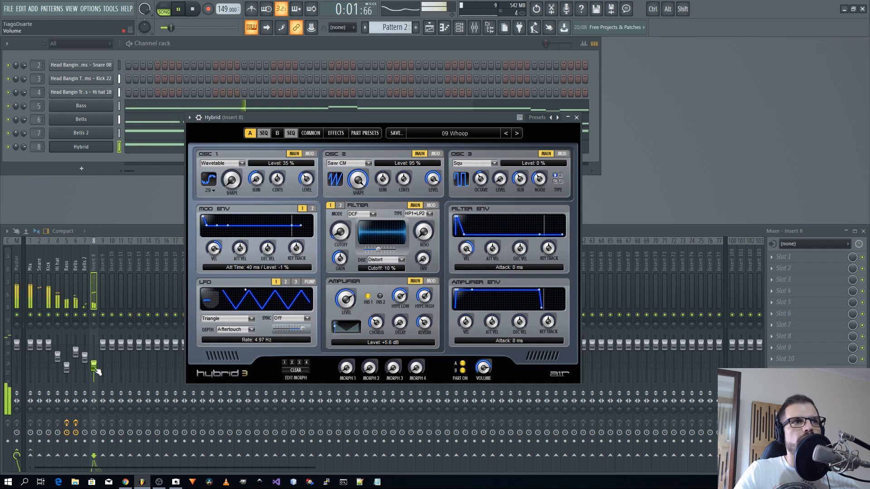
# - Shorten Hybrid's two C#5 notes at bars 1 and 5 to half a bar each and play the pattern
pyautogui.click(140, 150)
pyautogui.press('space')
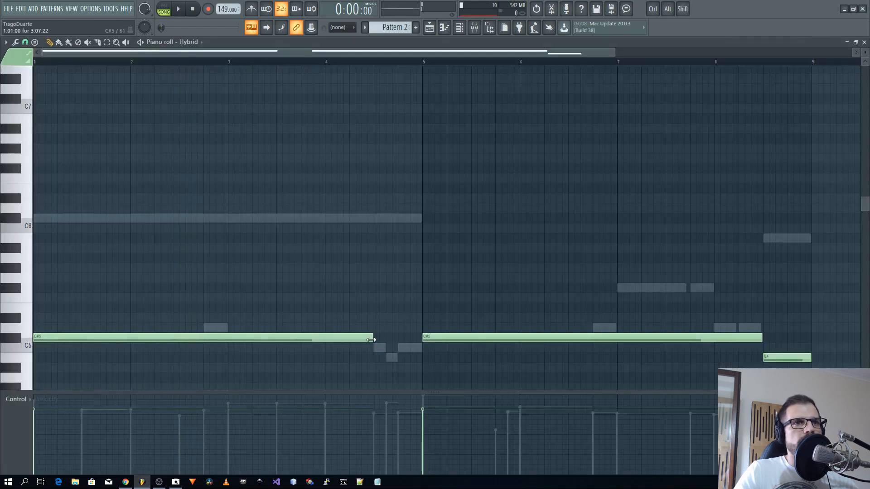
pyautogui.moveTo(371, 340); pyautogui.dragTo(94, 329)
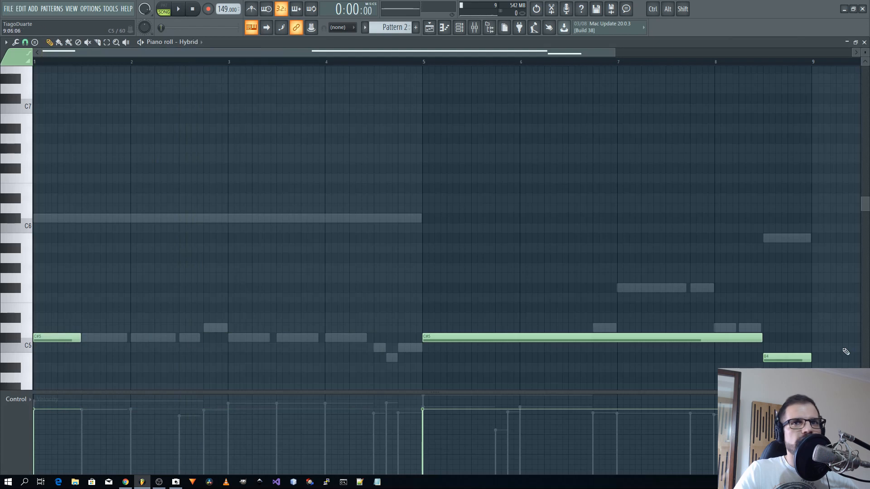
pyautogui.moveTo(763, 344); pyautogui.dragTo(466, 348)
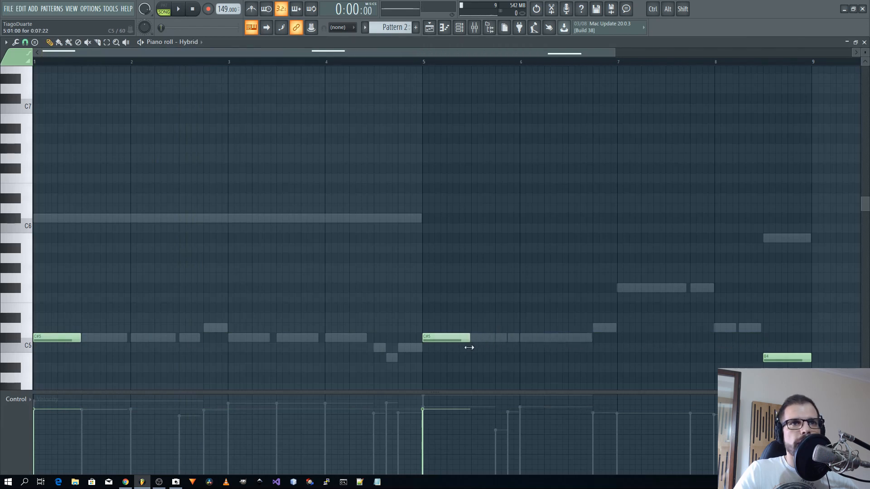
pyautogui.press('space')
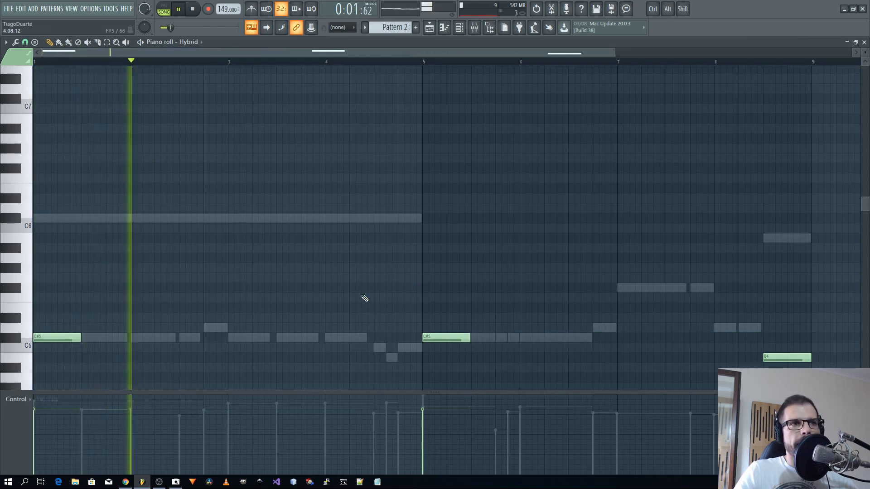
# - Add a C#5 note at the start of bar 3 and lengthen all three C#5 notes to nine steps
pyautogui.click(234, 339)
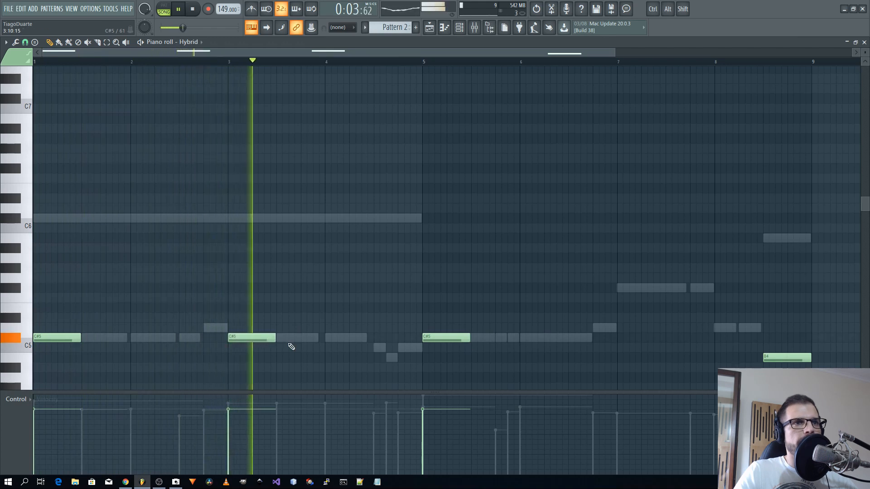
pyautogui.press('space')
pyautogui.moveTo(289, 303); pyautogui.dragTo(46, 371)
pyautogui.press('space')
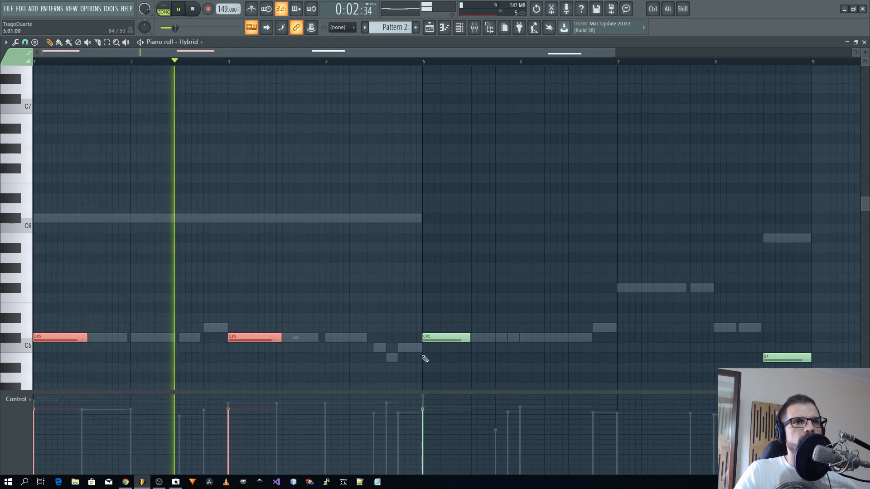
pyautogui.moveTo(470, 340); pyautogui.dragTo(476, 341)
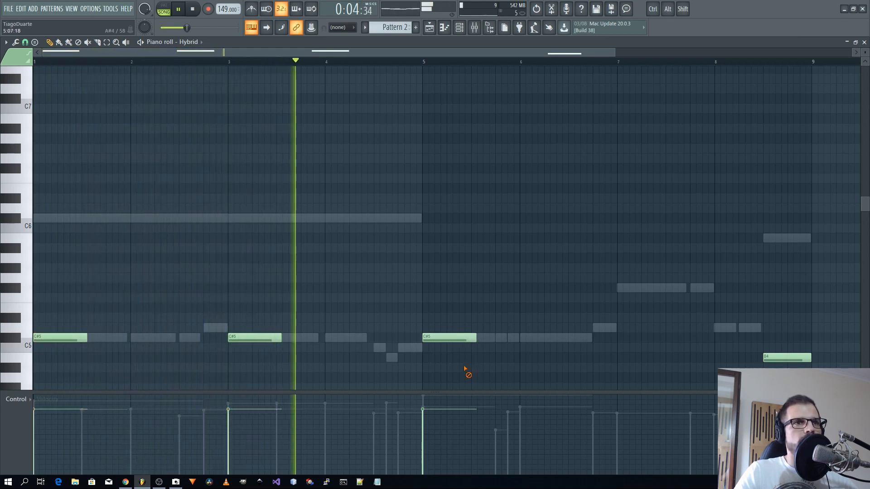
# - Fill the second half of bar 4 with two-step C5 and B4 notes and a four-step C5 ending at bar 5
pyautogui.click(408, 350)
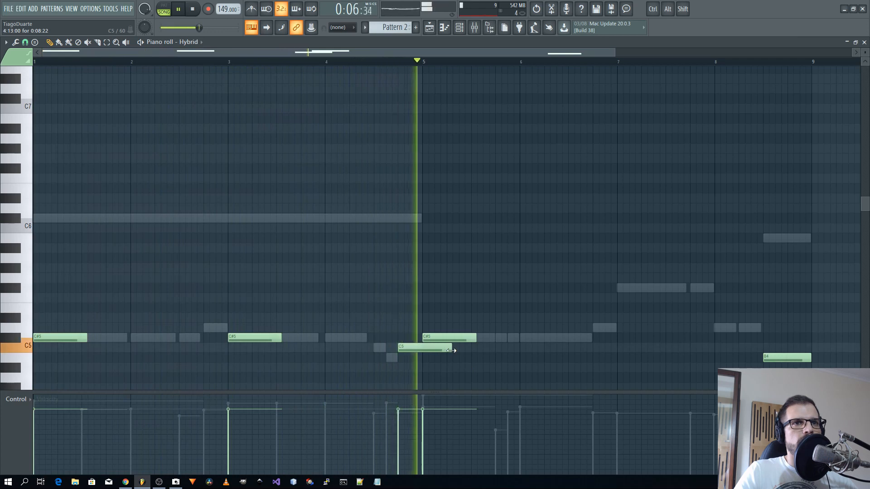
pyautogui.moveTo(451, 349); pyautogui.dragTo(422, 351)
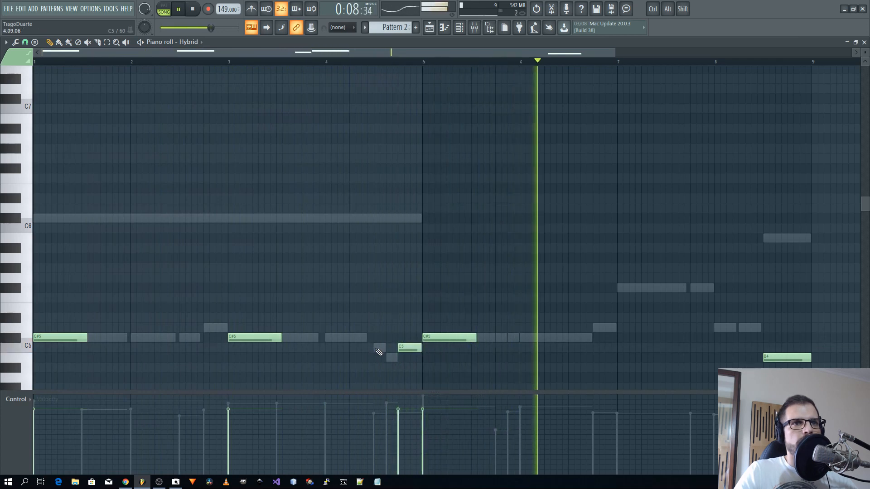
pyautogui.doubleClick(378, 350)
pyautogui.click(481, 293)
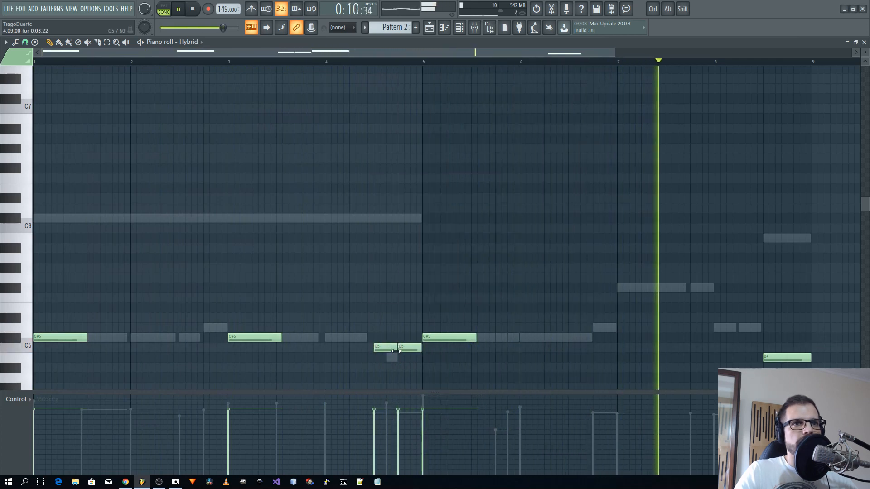
pyautogui.moveTo(397, 348); pyautogui.dragTo(388, 349)
pyautogui.click(389, 359)
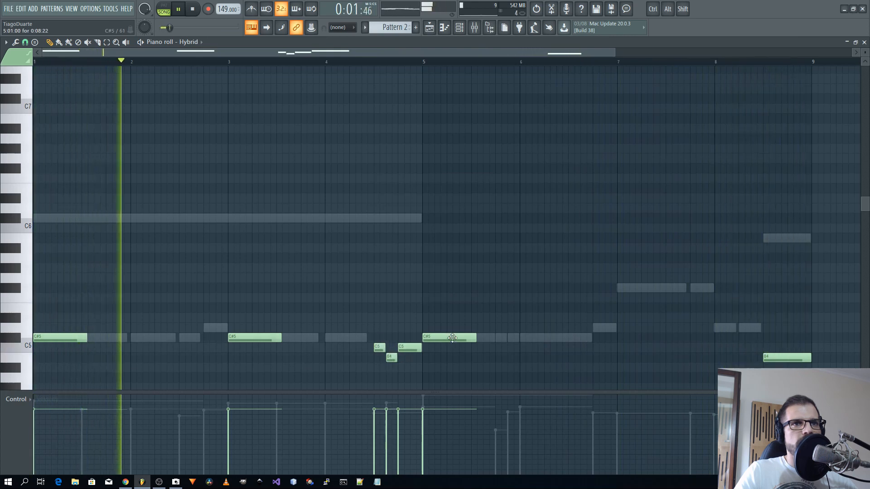
# - Add an F#5 note spanning bar 7 and a D5 note covering the first half of bar 8
pyautogui.click(617, 338)
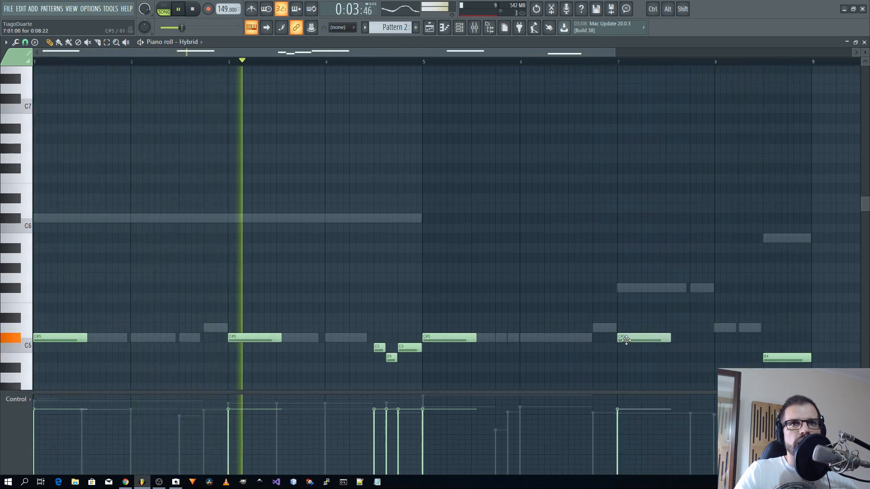
pyautogui.moveTo(618, 339); pyautogui.dragTo(626, 286)
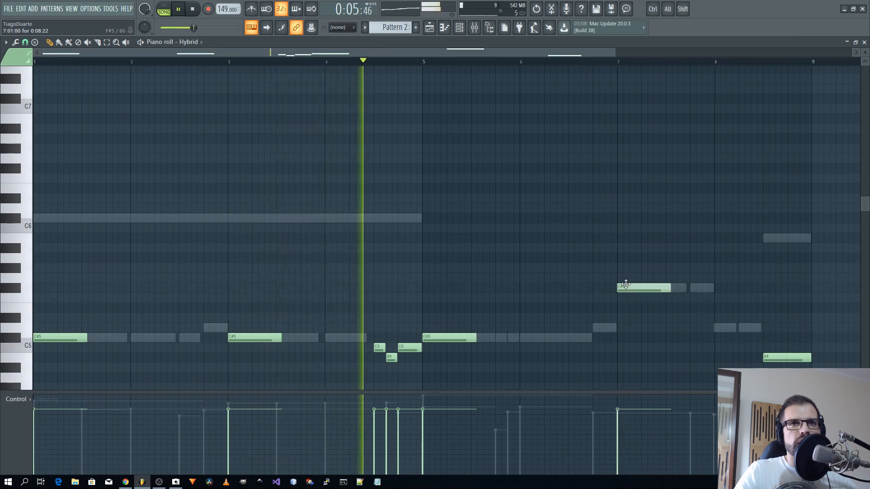
pyautogui.click(718, 328)
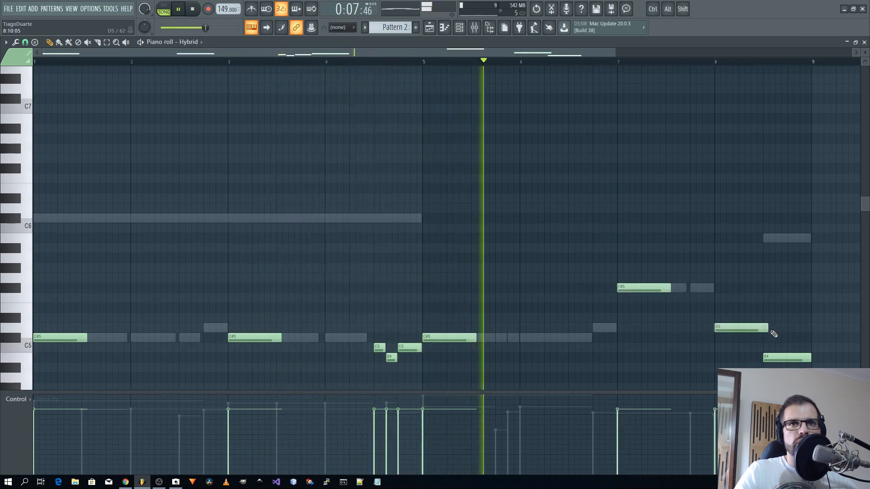
pyautogui.moveTo(767, 330); pyautogui.dragTo(761, 332)
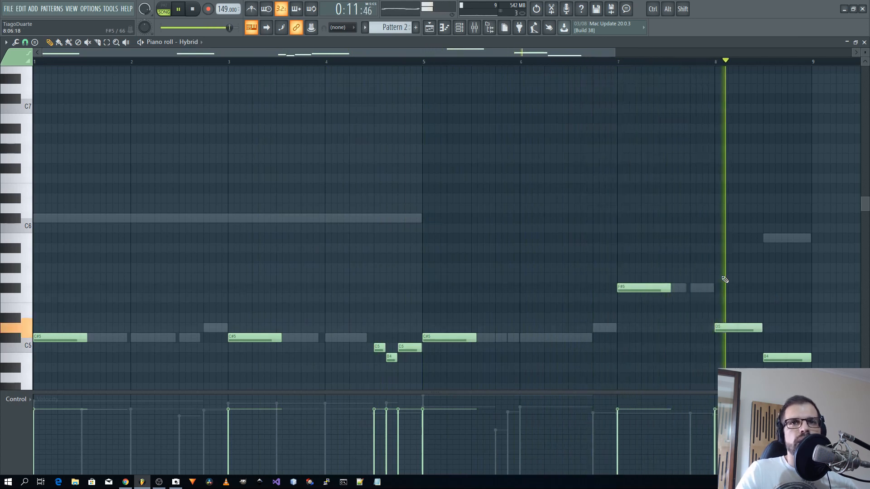
pyautogui.moveTo(670, 289); pyautogui.dragTo(714, 291)
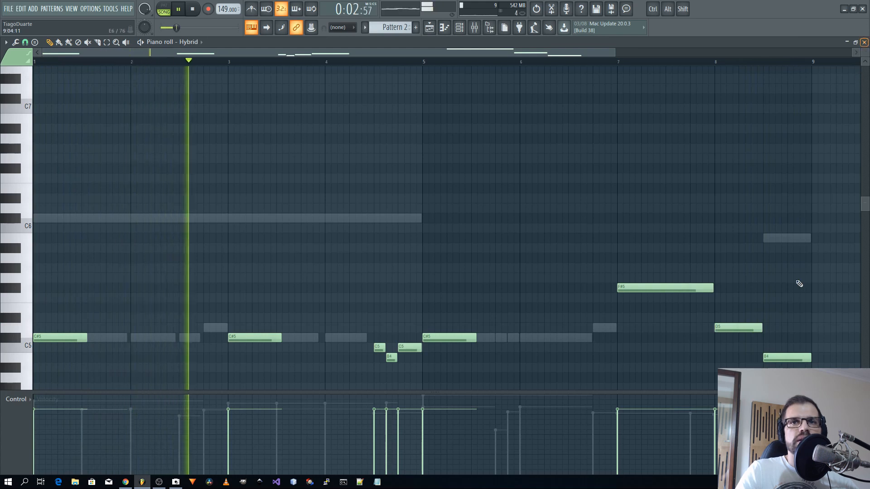
# - Delete the B4 note in bar 8, lengthen the D5 note by one step, and close the note editor
pyautogui.rightClick(783, 359)
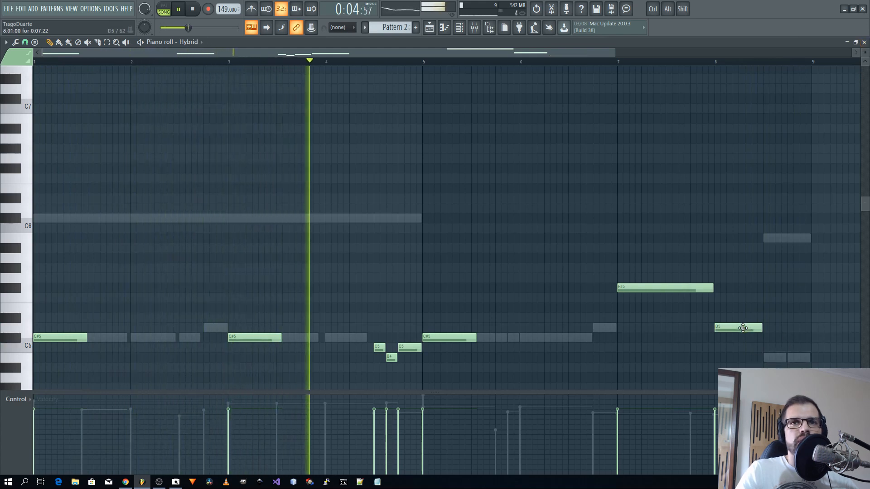
pyautogui.moveTo(763, 330); pyautogui.dragTo(768, 332)
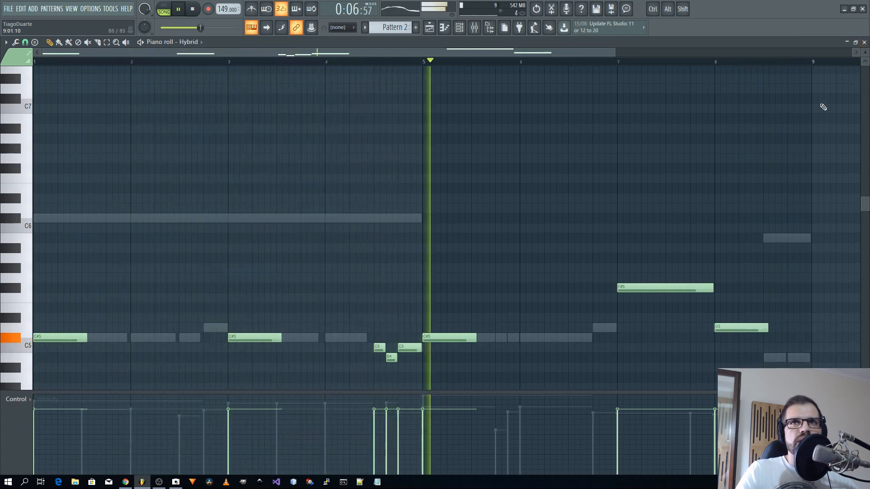
pyautogui.press('Escape')
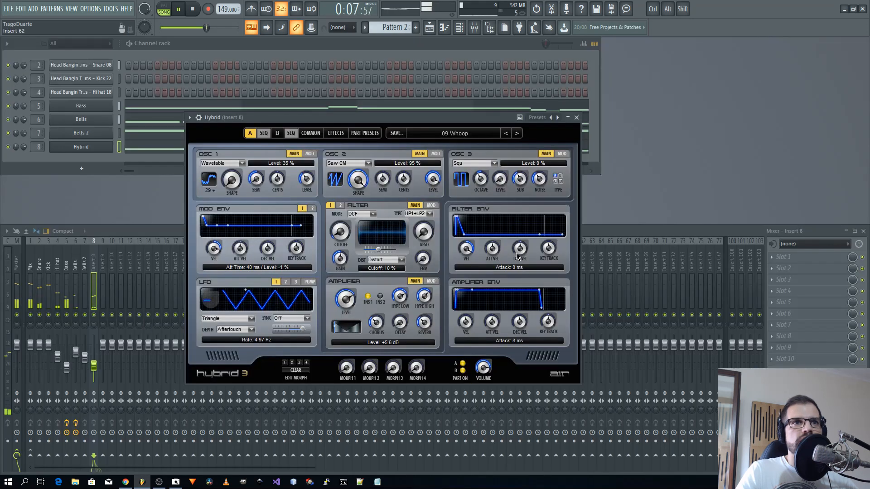
# - Close the Hybrid instrument, lower mixer insert 8 to about -21.5 dB and route it only to the Mix track
pyautogui.click(569, 118)
pyautogui.click(568, 119)
pyautogui.click(576, 118)
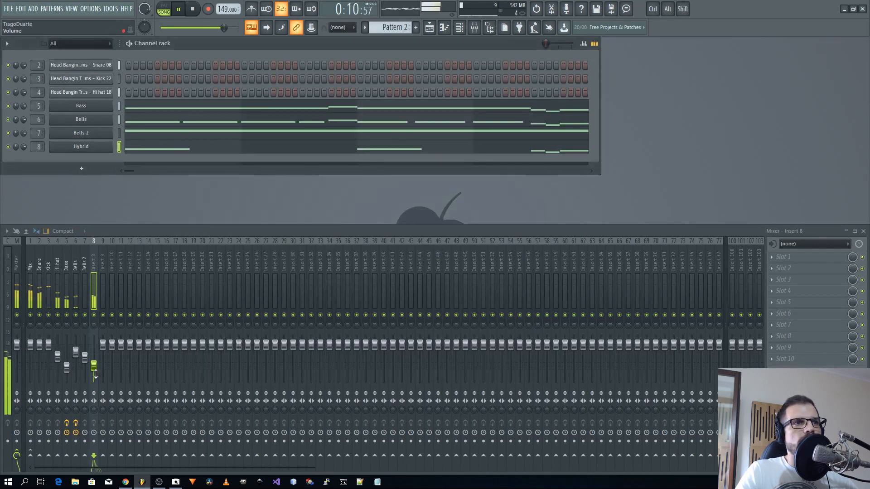
pyautogui.moveTo(94, 365); pyautogui.dragTo(94, 371)
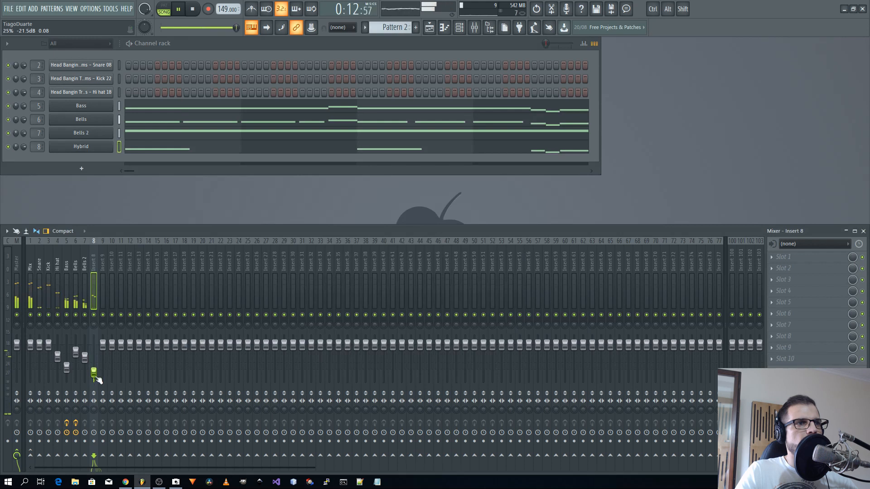
pyautogui.rightClick(30, 456)
pyautogui.click(55, 441)
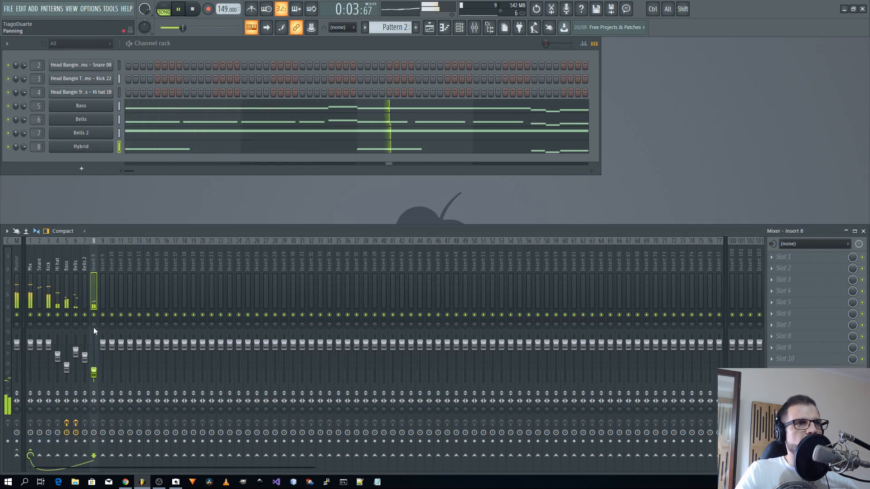
# - Pan mixer insert 8 off-centre and raise its volume slightly
pyautogui.moveTo(93, 327); pyautogui.dragTo(94, 333)
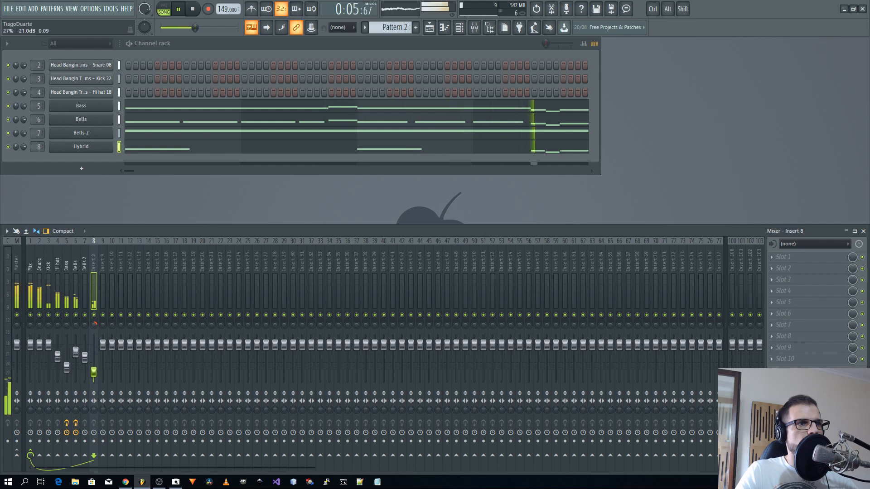
pyautogui.moveTo(94, 372); pyautogui.dragTo(94, 367)
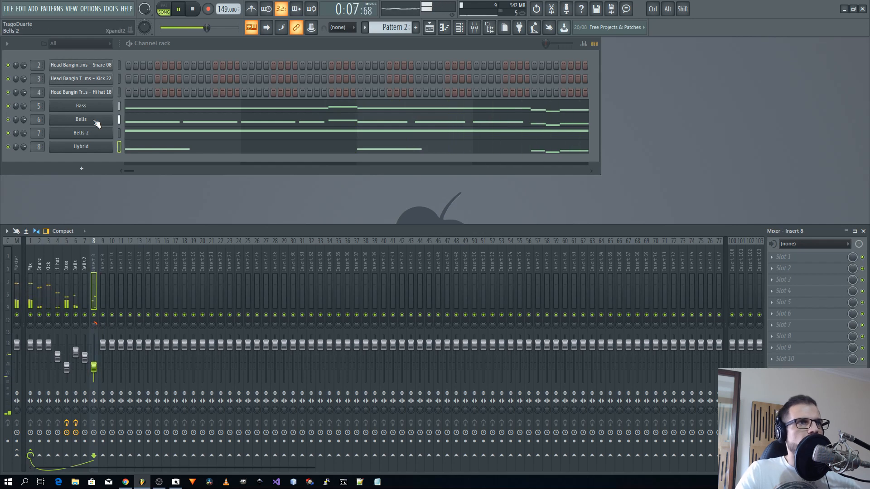
# - Rename the Hybrid channel as "Wobble" and close its instrument window
pyautogui.click(81, 146)
pyautogui.click(453, 133)
pyautogui.moveTo(438, 192)
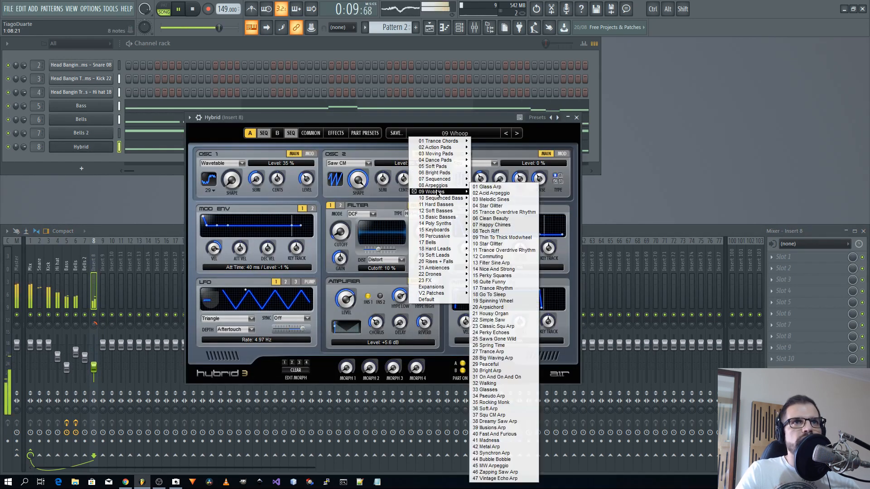
pyautogui.click(93, 150)
pyautogui.middleClick(93, 148)
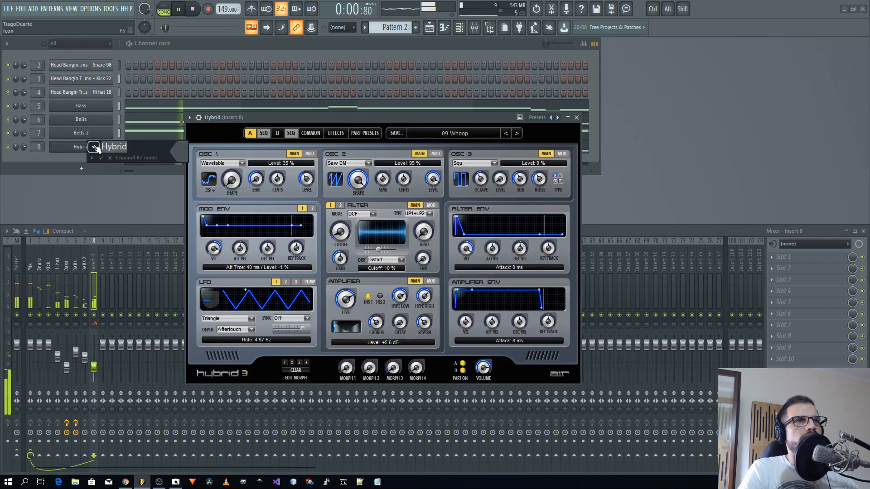
pyautogui.write('Wobble')
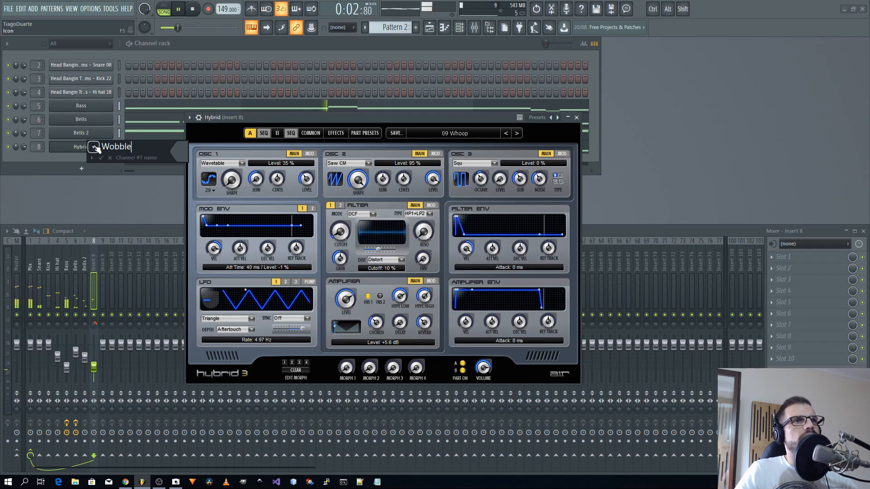
pyautogui.press('Return')
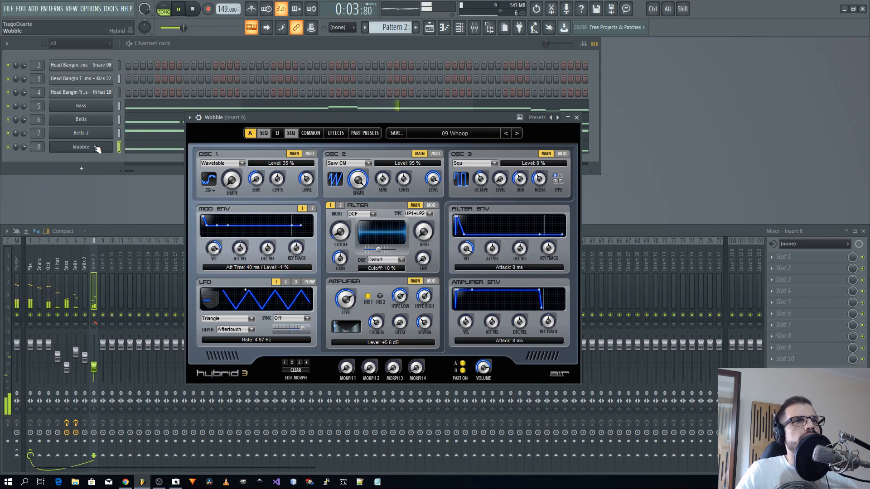
pyautogui.click(576, 117)
# - Name mixer insert 8 "Wobble" to match its channel
pyautogui.middleClick(94, 267)
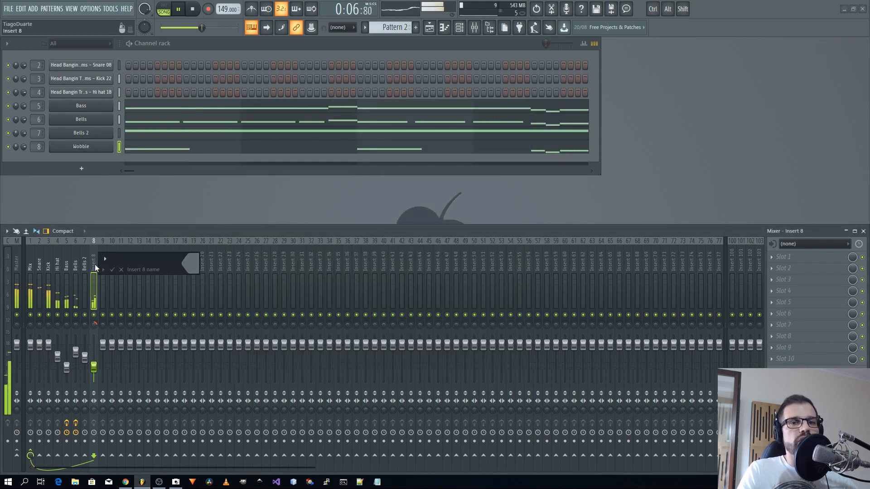
pyautogui.write('Wobble')
pyautogui.press('Return')
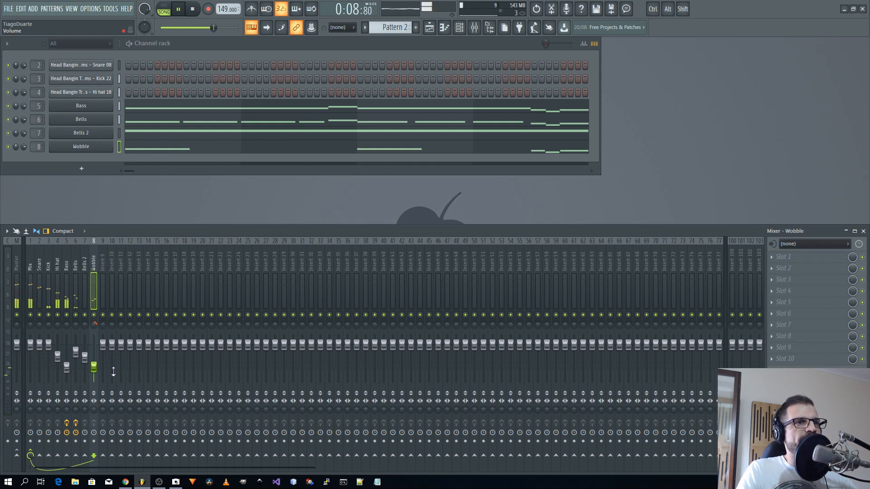
# - Add an OrchestralCompanionStrings channel and load its "11 Violins" preset
pyautogui.click(81, 169)
pyautogui.moveTo(82, 190)
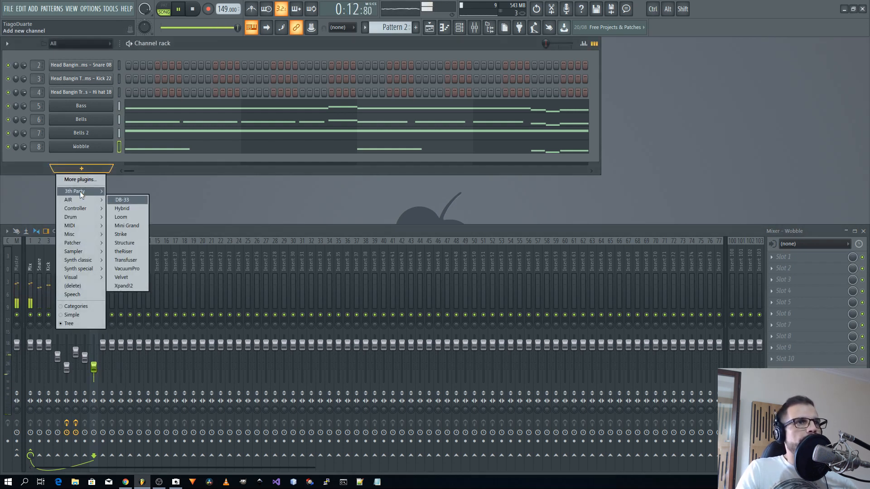
pyautogui.click(140, 216)
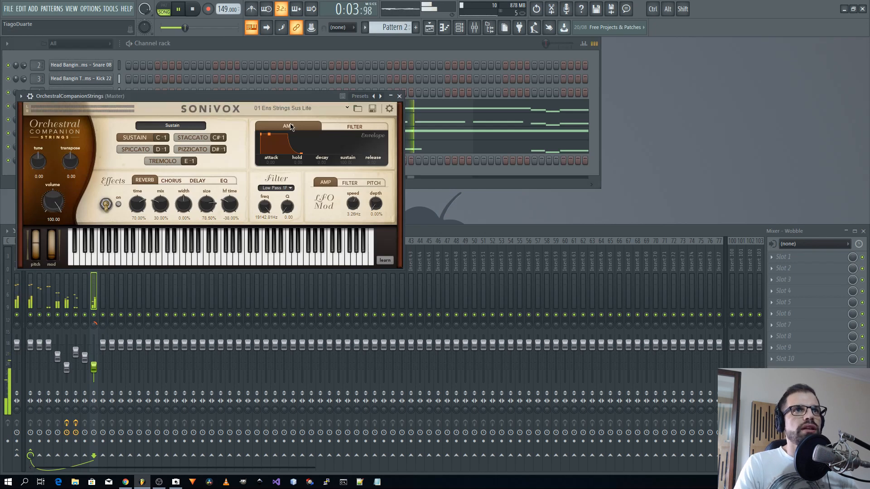
pyautogui.click(290, 107)
pyautogui.moveTo(301, 140)
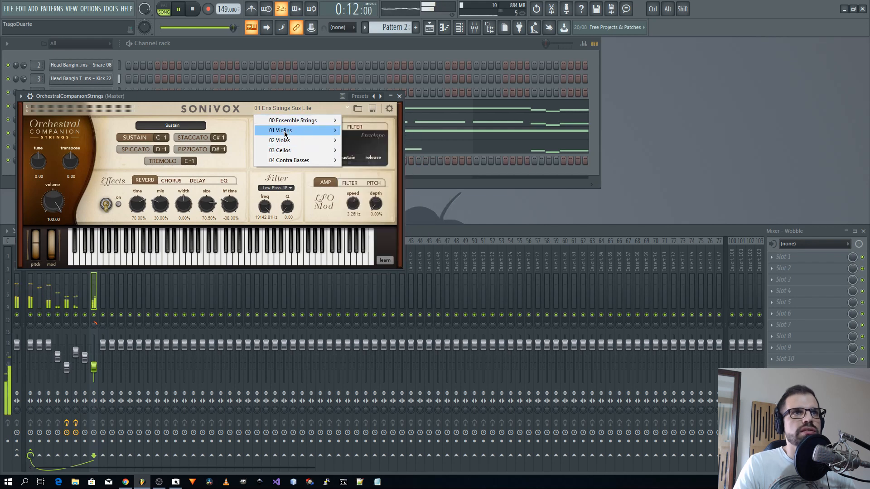
pyautogui.click(375, 131)
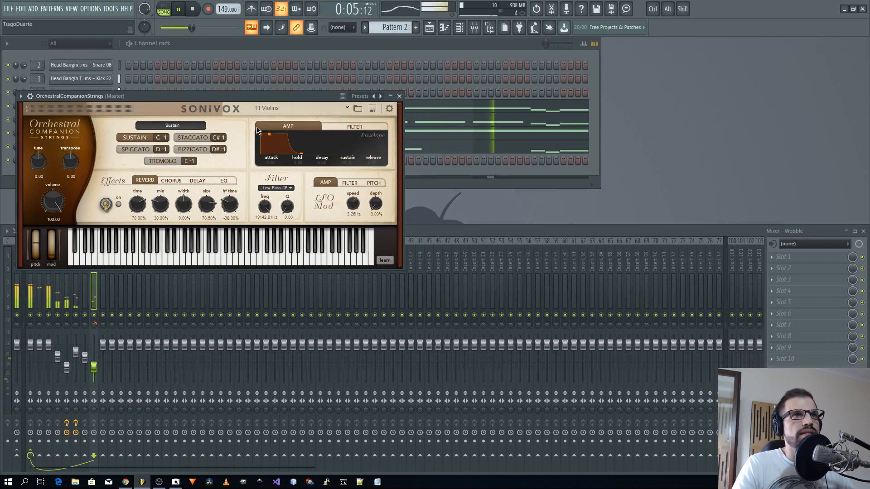
# - Look through the Ensemble Strings presets and close the strings instrument window without choosing one
pyautogui.click(347, 111)
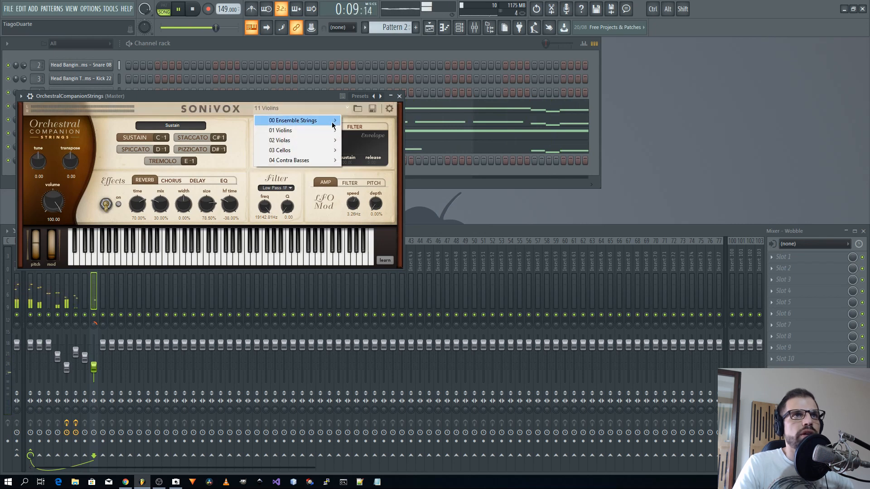
pyautogui.moveTo(286, 124)
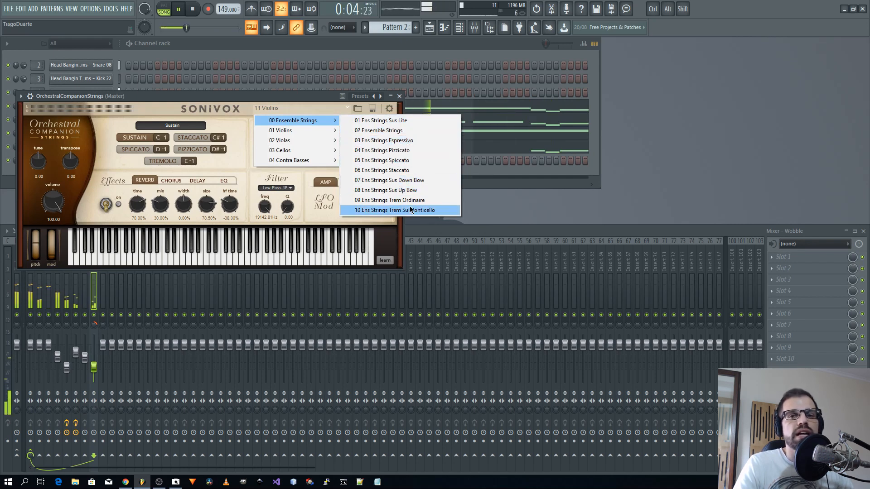
pyautogui.click(301, 108)
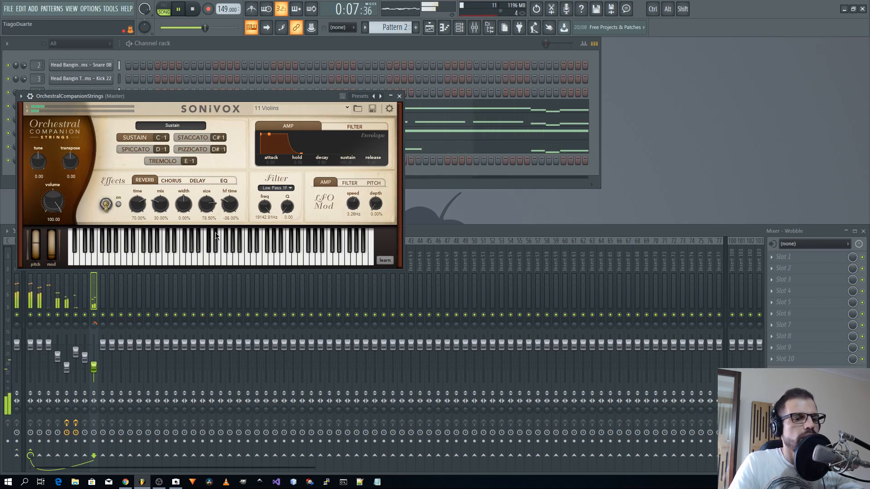
pyautogui.click(398, 97)
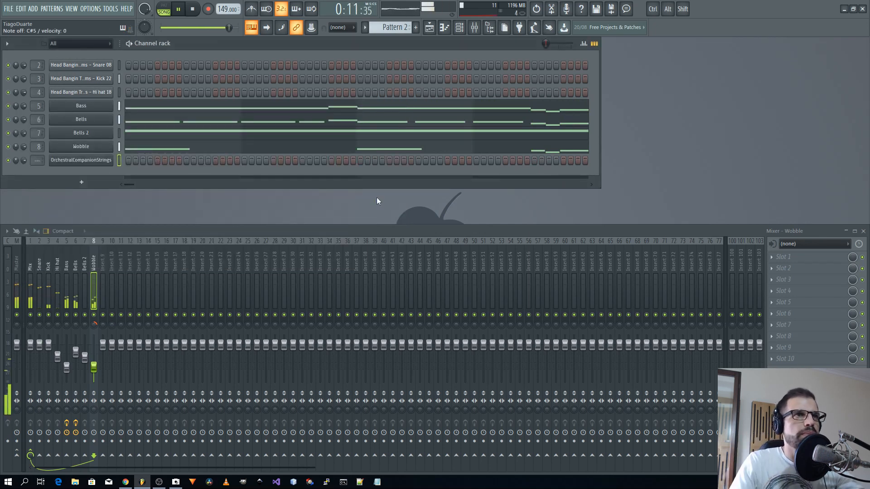
# - In the strings channel's piano roll, write C#5 notes about one and a half bars long starting at bars 1, 3 and 5
pyautogui.rightClick(119, 158)
pyautogui.click(136, 161)
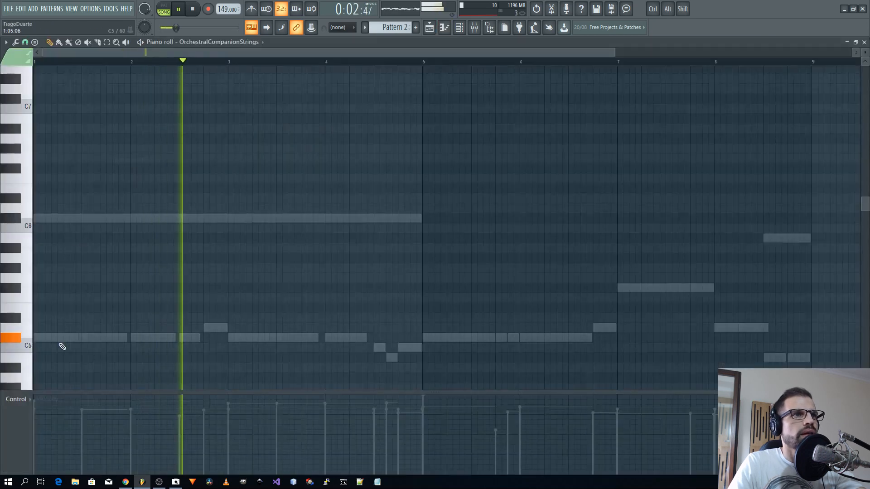
pyautogui.moveTo(127, 338); pyautogui.dragTo(183, 341)
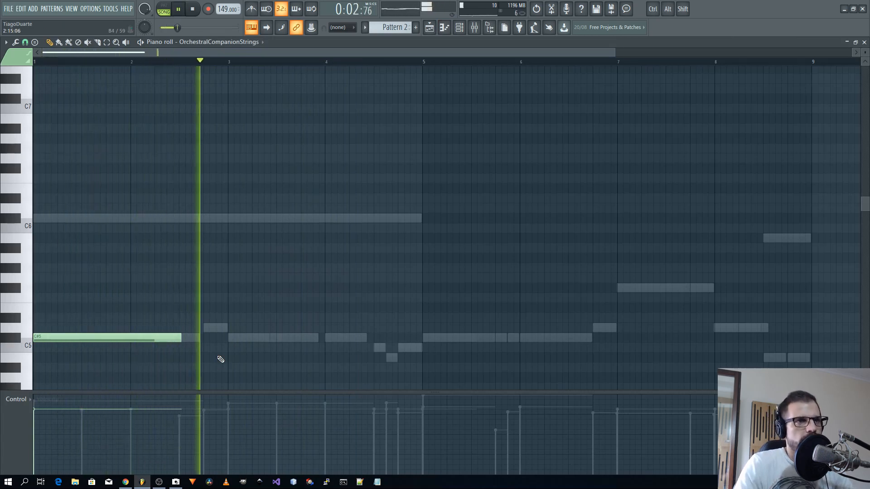
pyautogui.press('space')
pyautogui.click(227, 339)
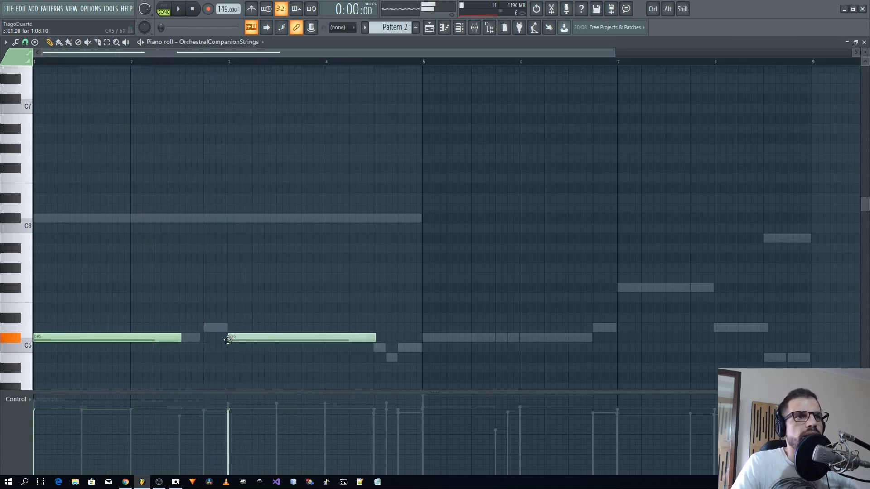
pyautogui.click(426, 347)
pyautogui.moveTo(425, 340); pyautogui.dragTo(423, 337)
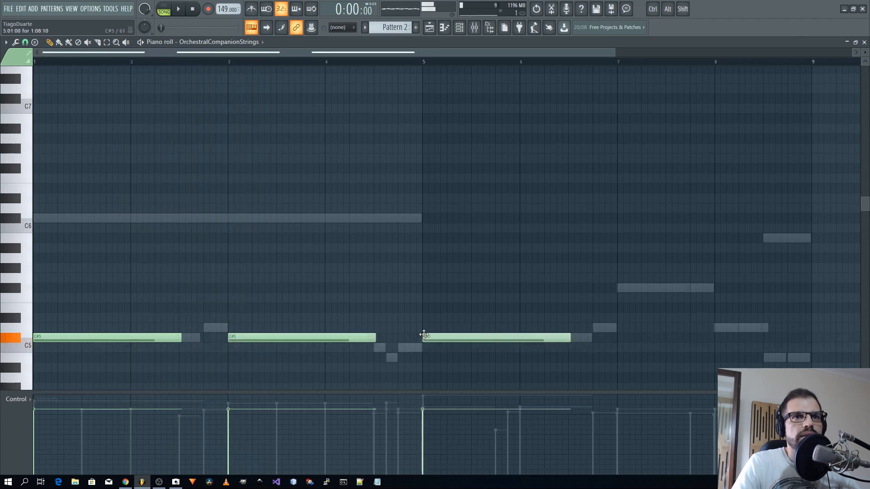
# - Write an F#5 note filling bar 7 and half-bar D5 and B4 notes in bar 8, and close the piano roll
pyautogui.click(620, 288)
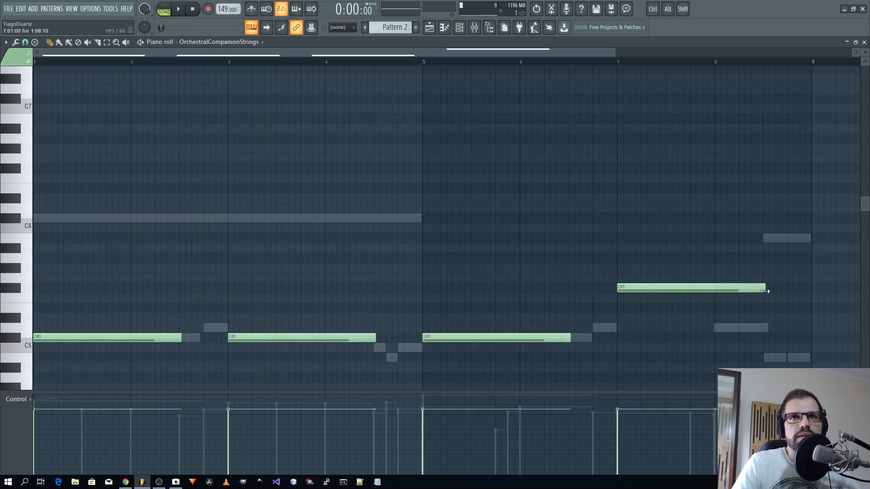
pyautogui.moveTo(765, 292); pyautogui.dragTo(717, 293)
pyautogui.click(727, 328)
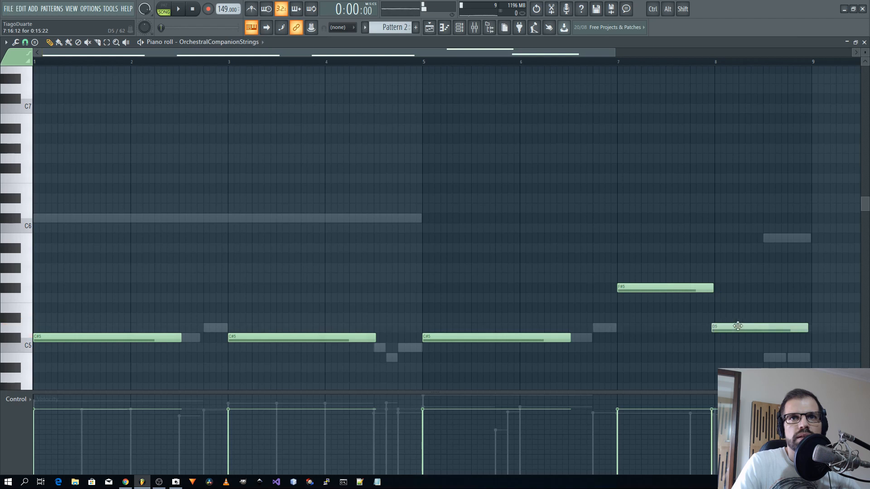
pyautogui.moveTo(811, 330); pyautogui.dragTo(764, 330)
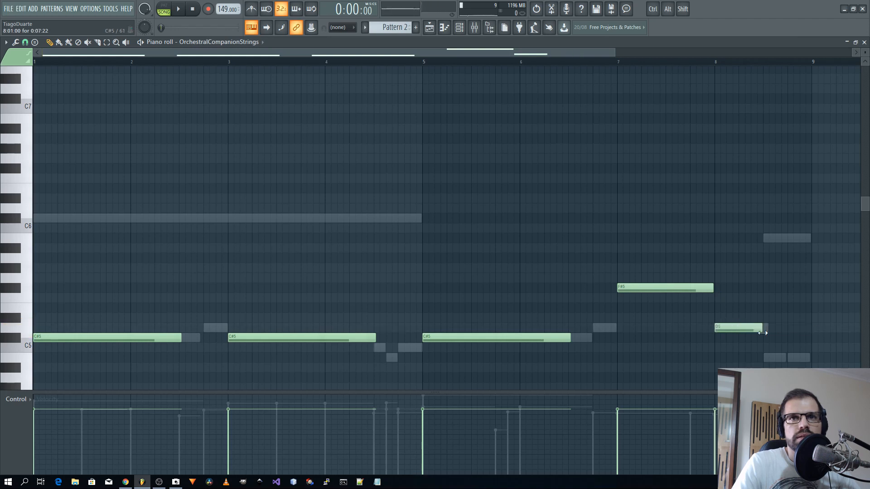
pyautogui.click(766, 357)
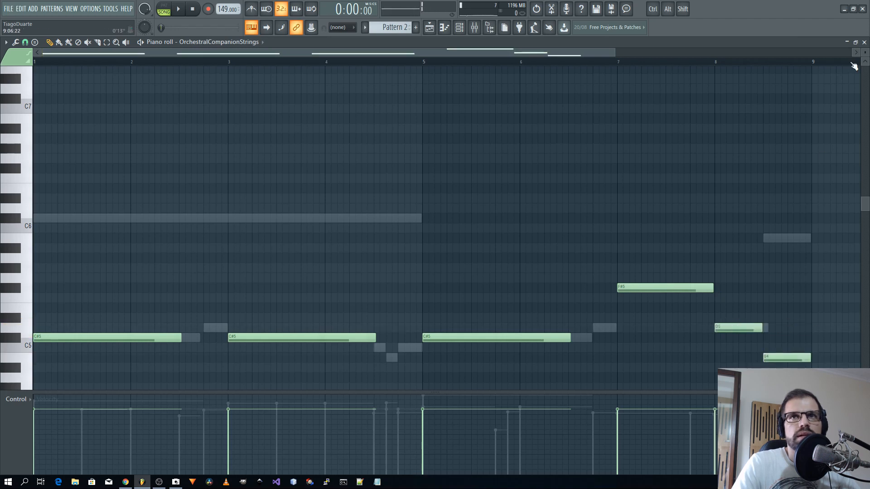
pyautogui.click(864, 42)
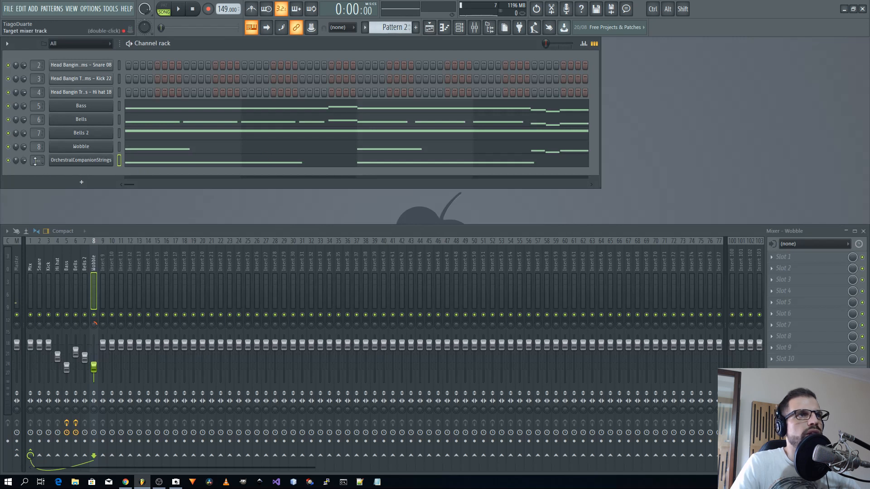
# - Assign the OrchestralCompanionStrings channel to mixer track 9 and name that track "Strings"
pyautogui.moveTo(37, 161)
pyautogui.mouseDown()
pyautogui.moveTo(37, 152)
pyautogui.moveTo(37, 162)
pyautogui.mouseUp()
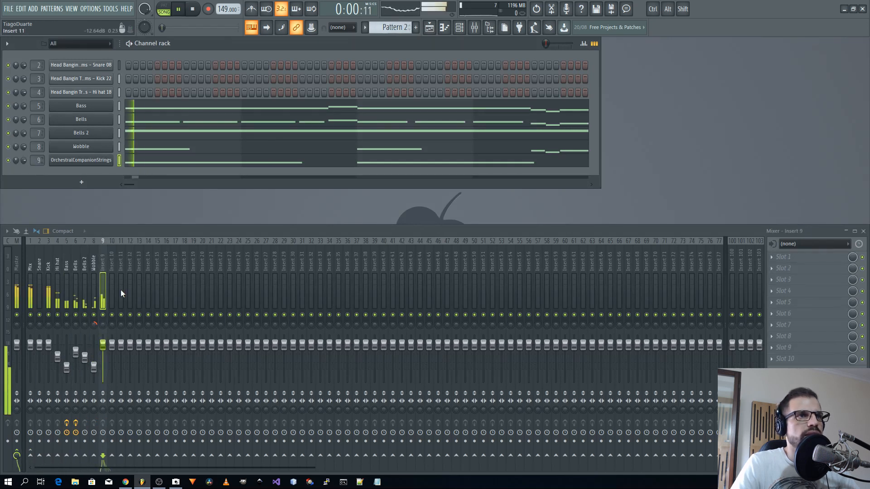
pyautogui.doubleClick(105, 262)
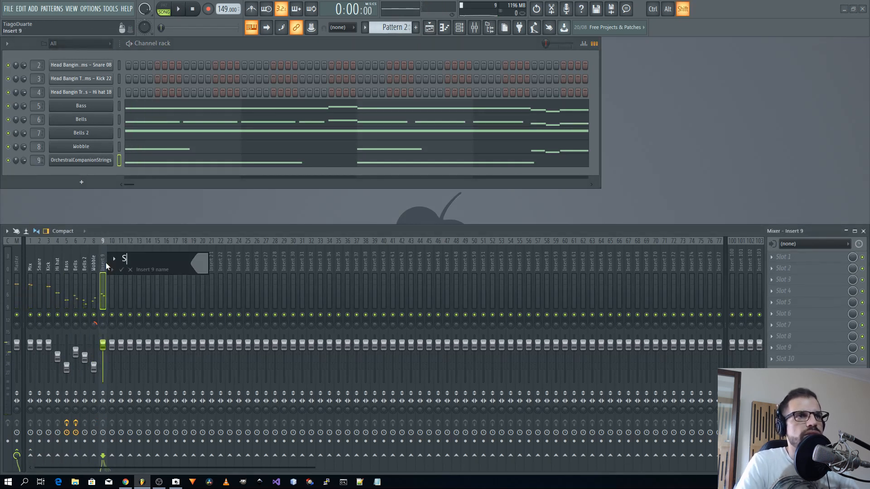
pyautogui.write('Strings')
pyautogui.press('Return')
# - Lower the Strings mixer track to about -6.7 dB and route it only to the Mix track
pyautogui.moveTo(103, 344); pyautogui.dragTo(103, 354)
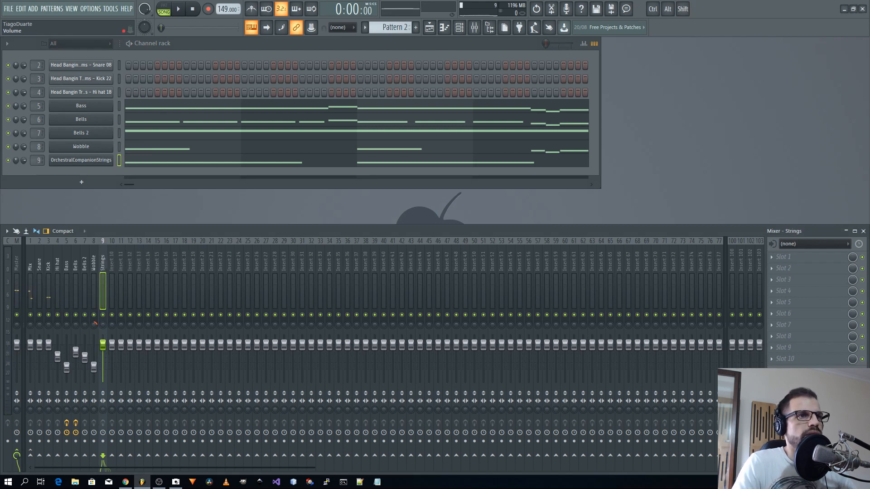
pyautogui.press('space')
pyautogui.press('space')
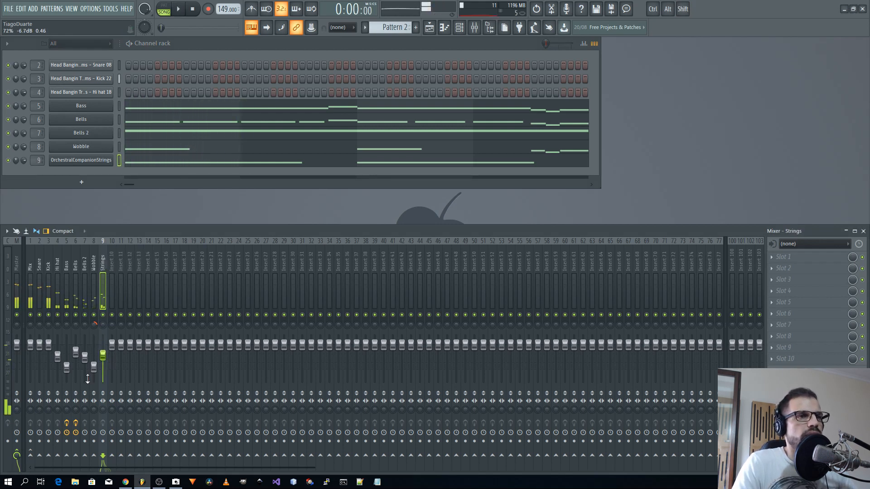
pyautogui.rightClick(31, 455)
pyautogui.click(60, 442)
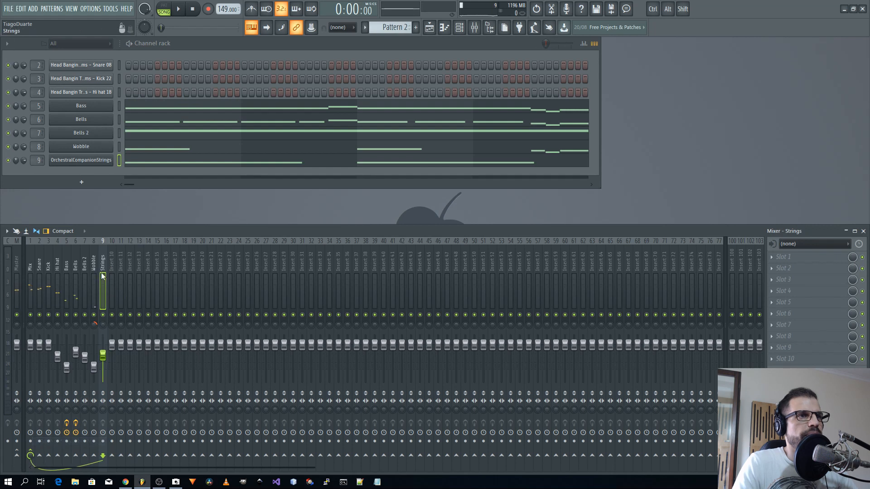
# - Load Fruity PanOMatic into the first effect slot of the Strings mixer track and move its window clear of the channel names
pyautogui.click(784, 257)
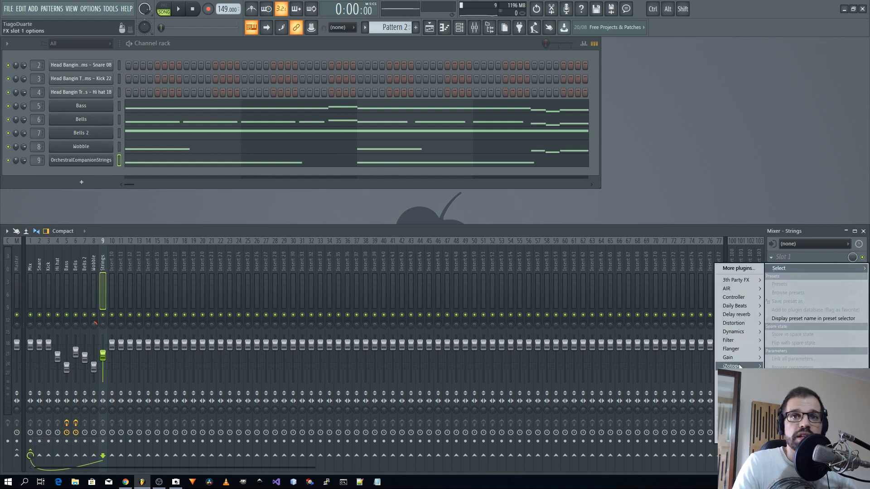
pyautogui.moveTo(739, 366)
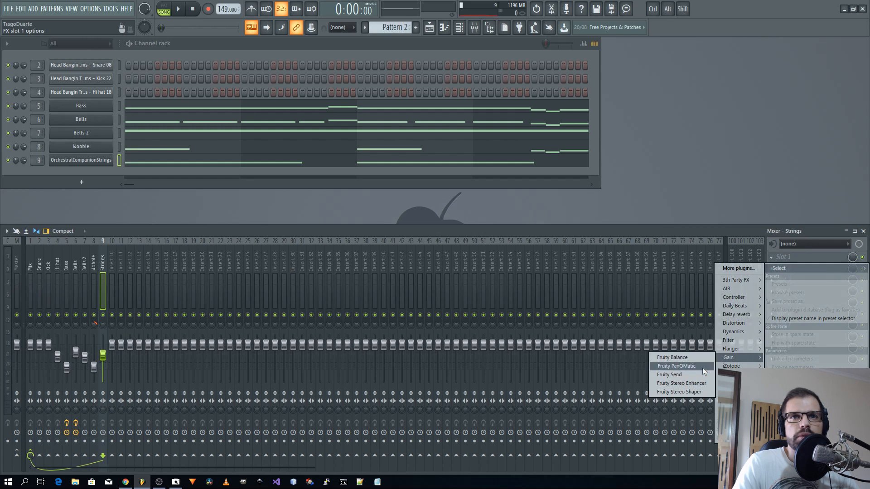
pyautogui.click(673, 366)
pyautogui.moveTo(90, 129); pyautogui.dragTo(355, 132)
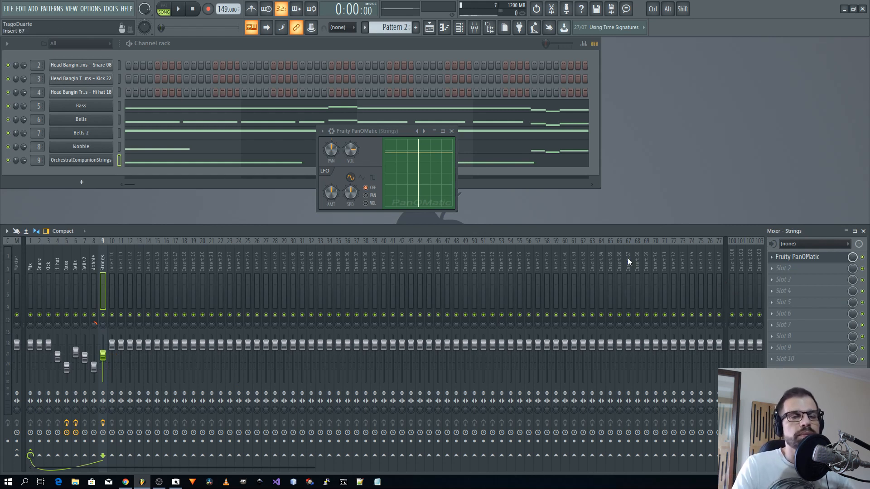
# - Create an automation clip for PanOMatic's volume, close the plugin, and check the clip in the playlist
pyautogui.rightClick(351, 150)
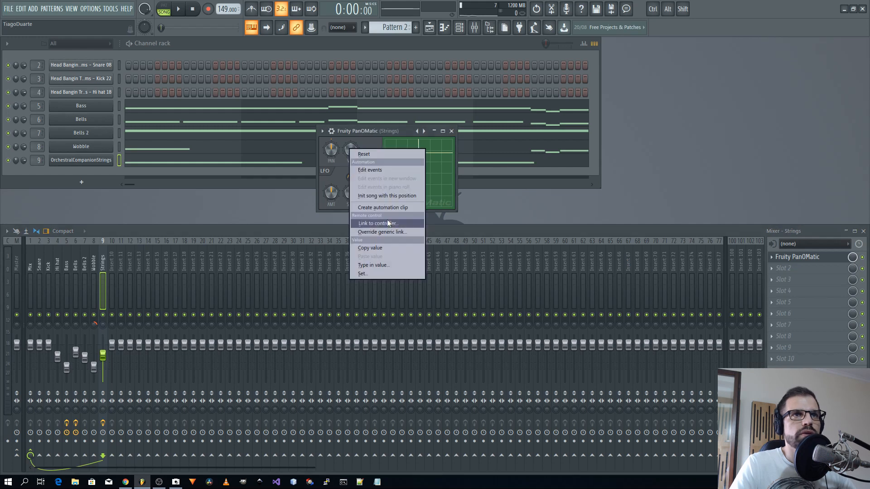
pyautogui.click(378, 208)
pyautogui.click(452, 131)
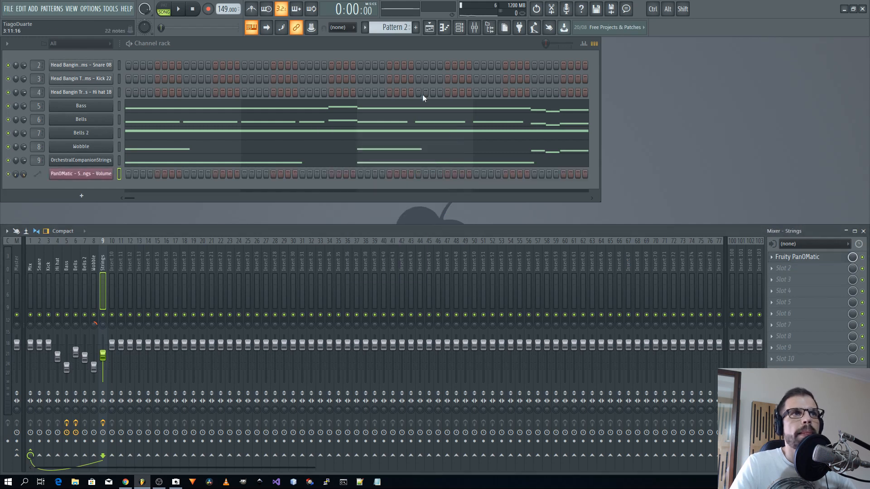
pyautogui.click(429, 27)
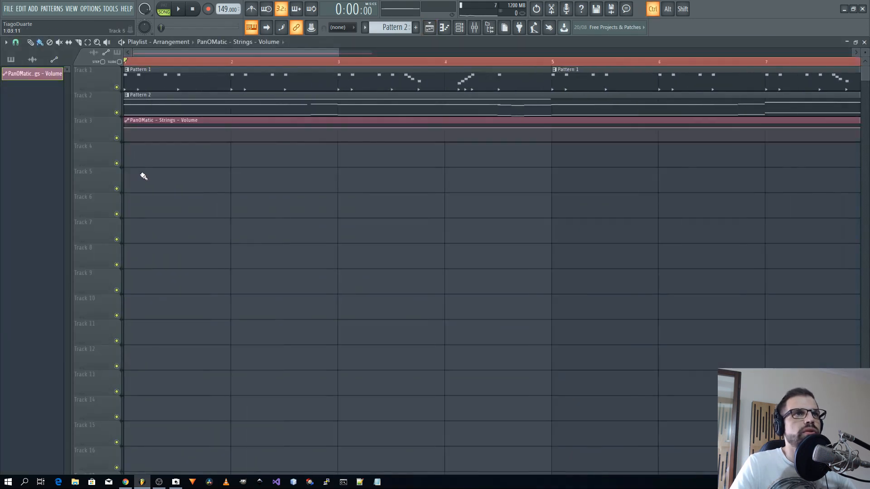
pyautogui.scroll(2, 143, 177)
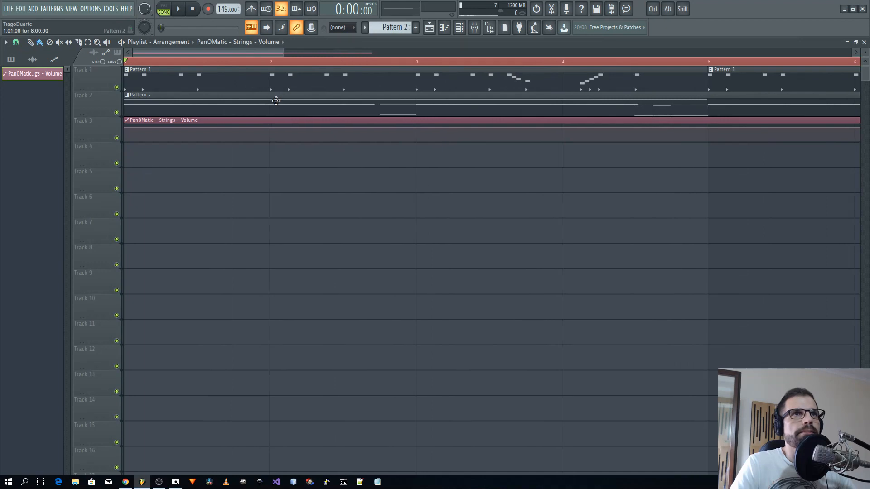
pyautogui.click(864, 42)
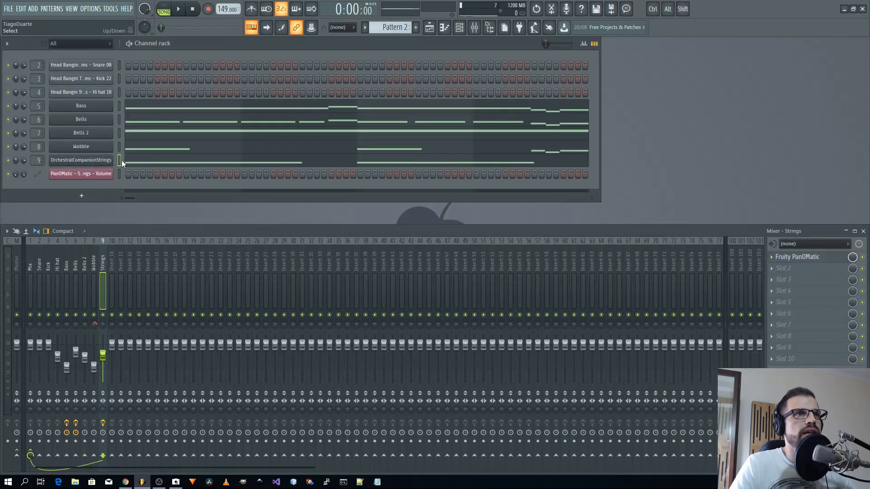
# - Rename the OrchestralCompanionStrings channel "Strings" and move its notes from Pattern 2 into a new pattern named "Strings"
pyautogui.keyDown('shift'); pyautogui.click(84, 161); pyautogui.keyUp('shift')
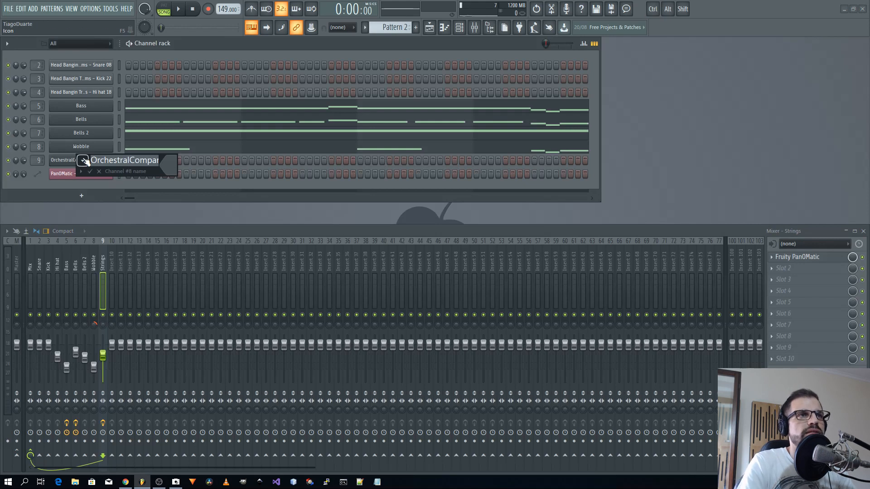
pyautogui.write('Strings')
pyautogui.press('Return')
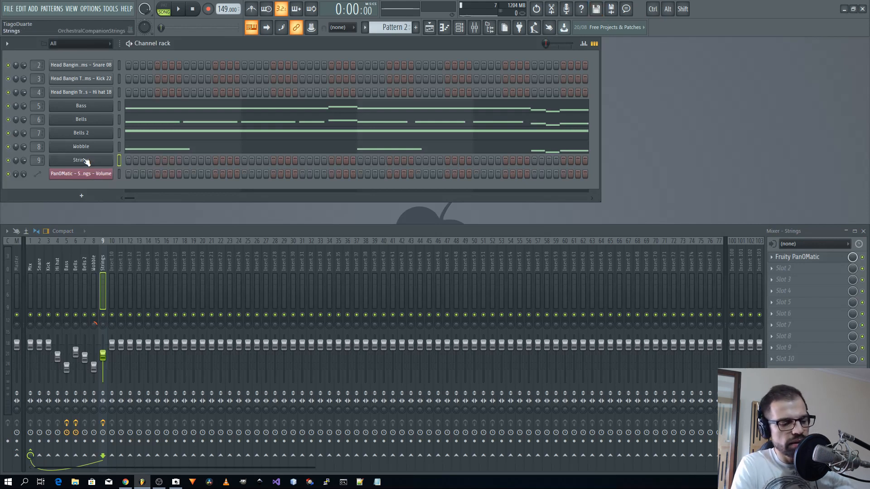
pyautogui.press('F4')
pyautogui.write('Strings')
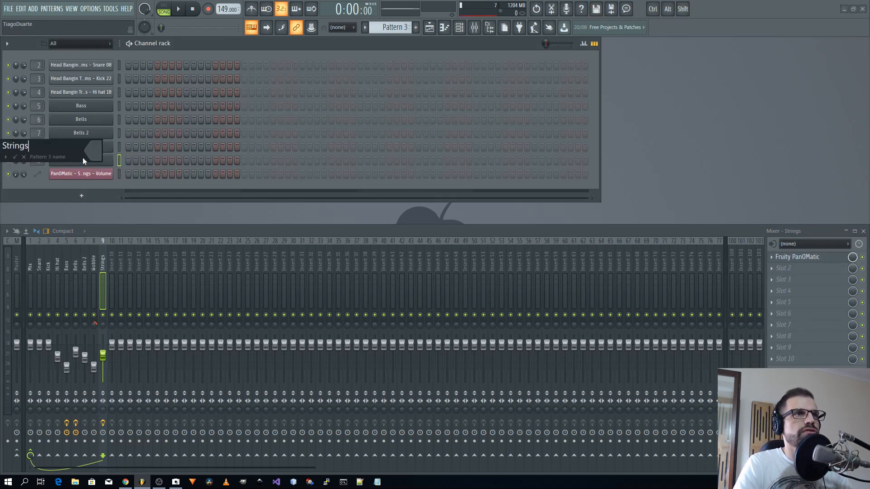
pyautogui.press('Return')
# - Place the Strings pattern at bar 1 on playlist track 3, directly above the PanOMatic volume automation clip on track 4
pyautogui.click(429, 27)
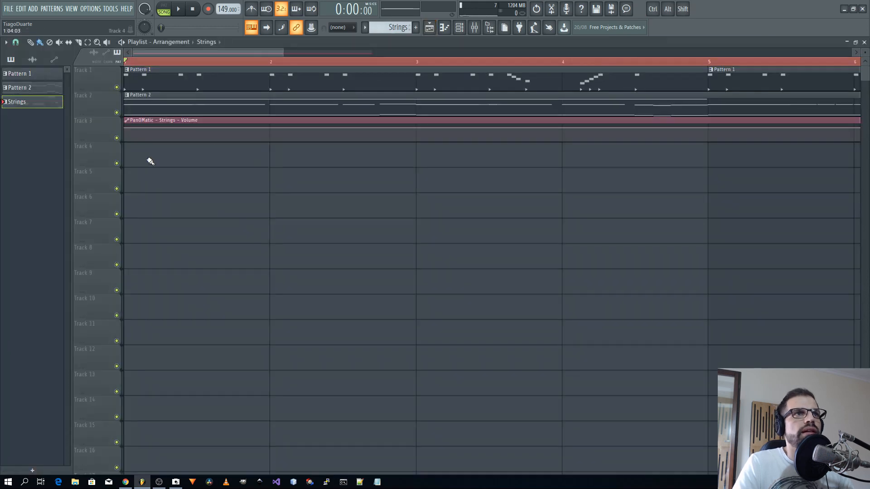
pyautogui.click(136, 159)
pyautogui.scroll(-1, 101, 130)
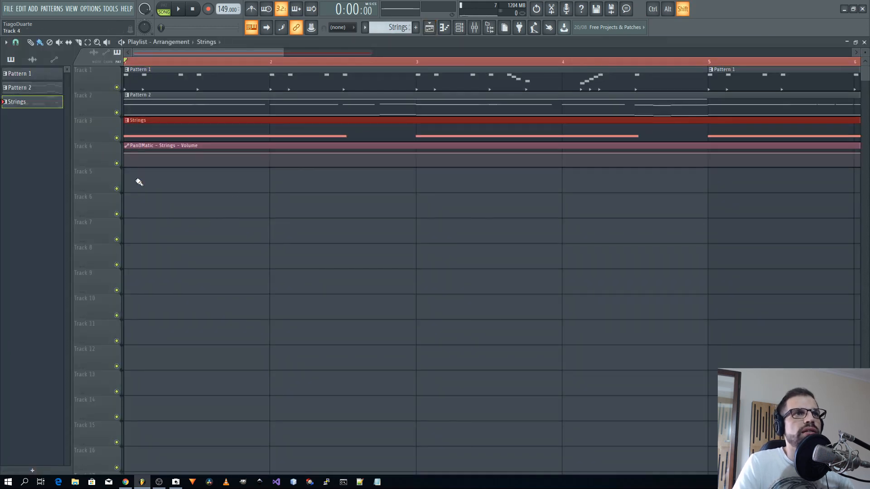
pyautogui.keyDown('ctrl'); pyautogui.click(243, 238); pyautogui.keyUp('ctrl')
pyautogui.scroll(-3, 274, 197)
pyautogui.scroll(3, 832, 84)
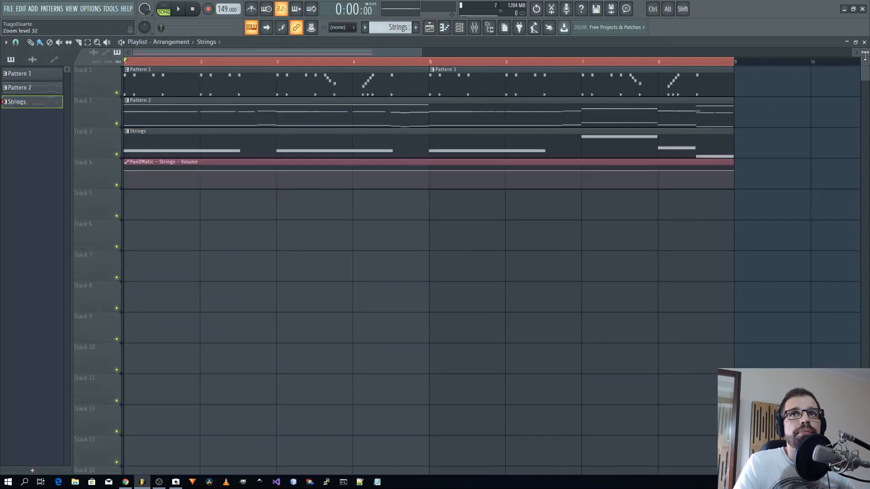
# - Set the playlist snap to Step and add a volume automation point at the end of the first Strings note, halfway through bar 2
pyautogui.scroll(-3, 300, 218)
pyautogui.scroll(2, 258, 220)
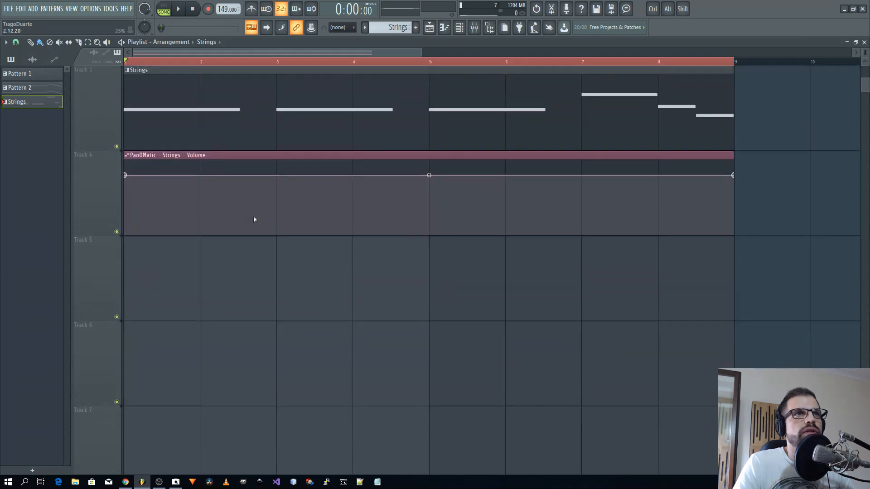
pyautogui.click(16, 42)
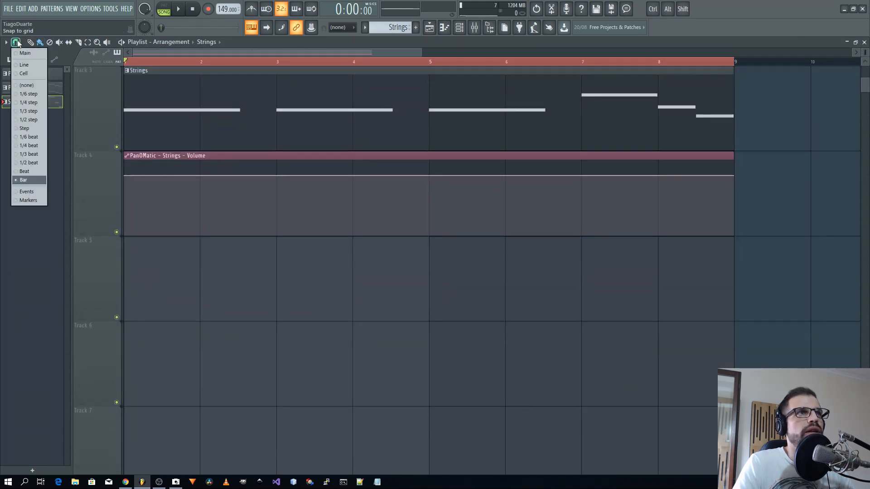
pyautogui.click(28, 127)
pyautogui.scroll(3, 178, 260)
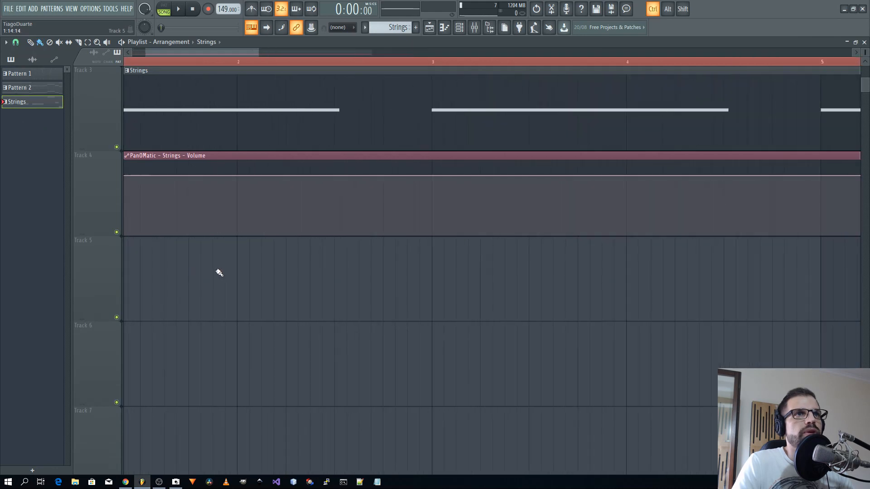
pyautogui.rightClick(336, 177)
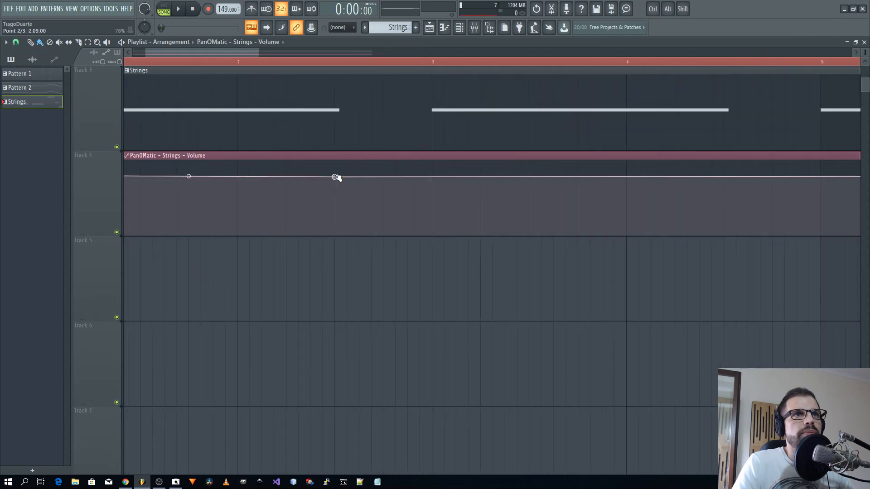
# - Copy the automation clip's start value of 80% to the point at the end of the first Strings note
pyautogui.moveTo(192, 214); pyautogui.dragTo(511, 231)
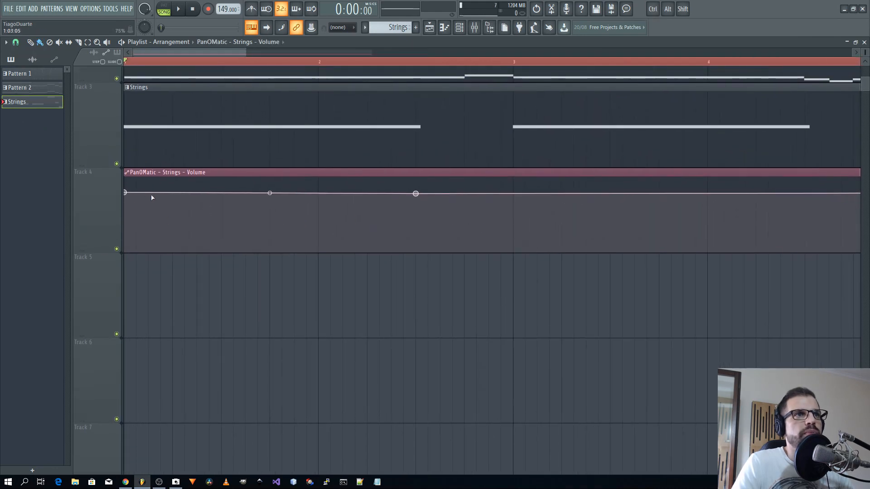
pyautogui.rightClick(126, 193)
pyautogui.click(150, 337)
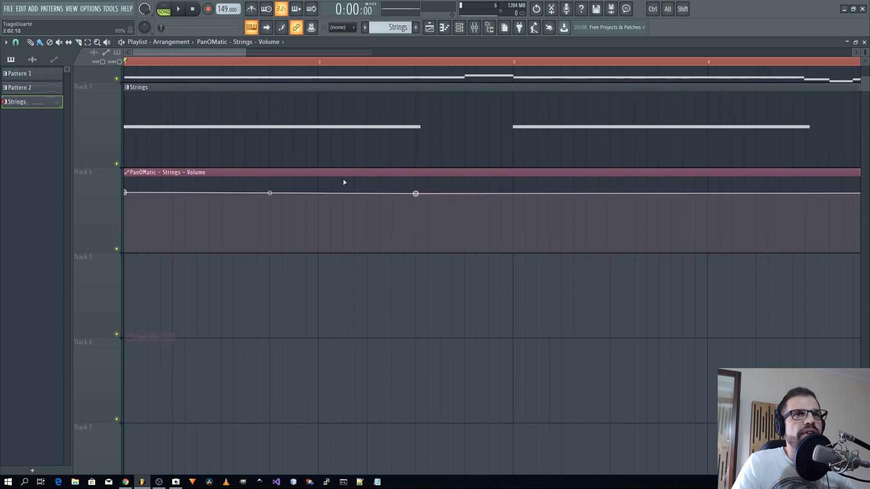
pyautogui.rightClick(415, 194)
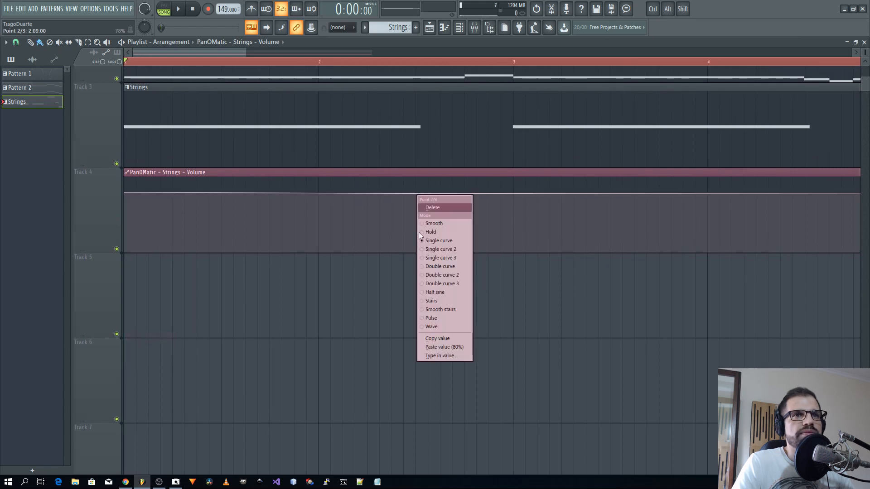
pyautogui.click(446, 348)
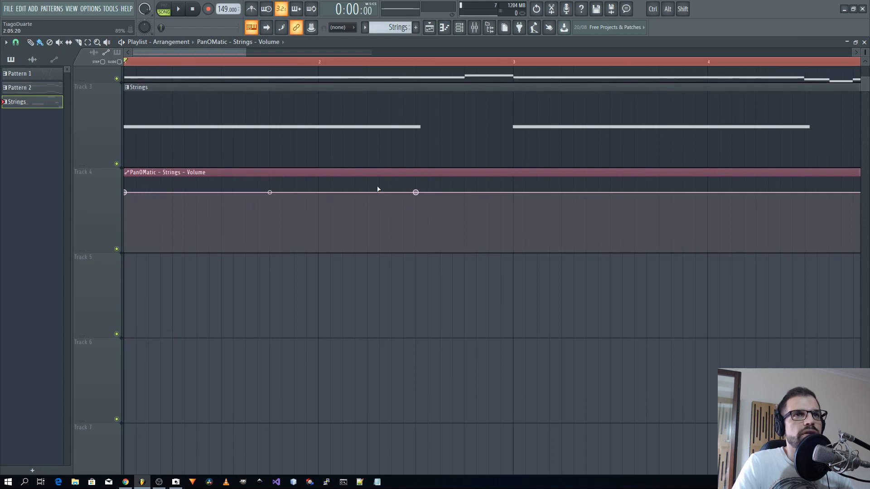
# - Lower the automation's start point, bend the ramp into a slow-rising curve under the first Strings note, and play it back
pyautogui.moveTo(124, 193); pyautogui.dragTo(119, 237)
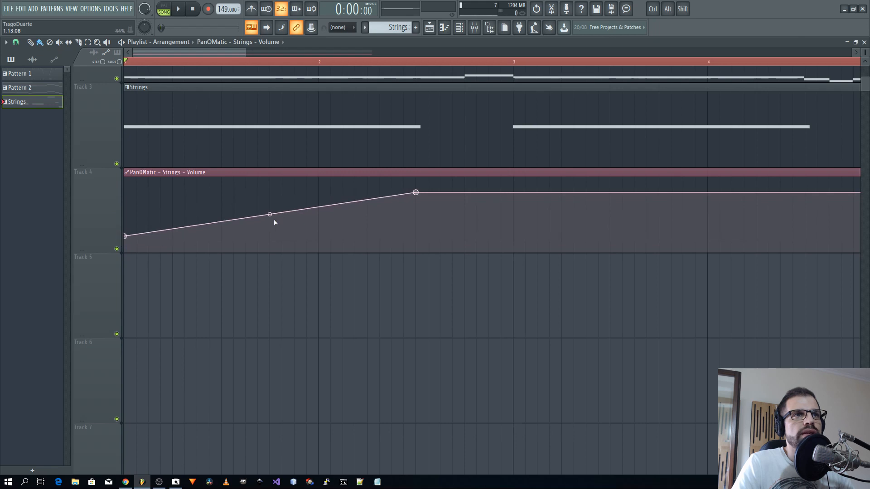
pyautogui.moveTo(270, 214); pyautogui.dragTo(152, 223)
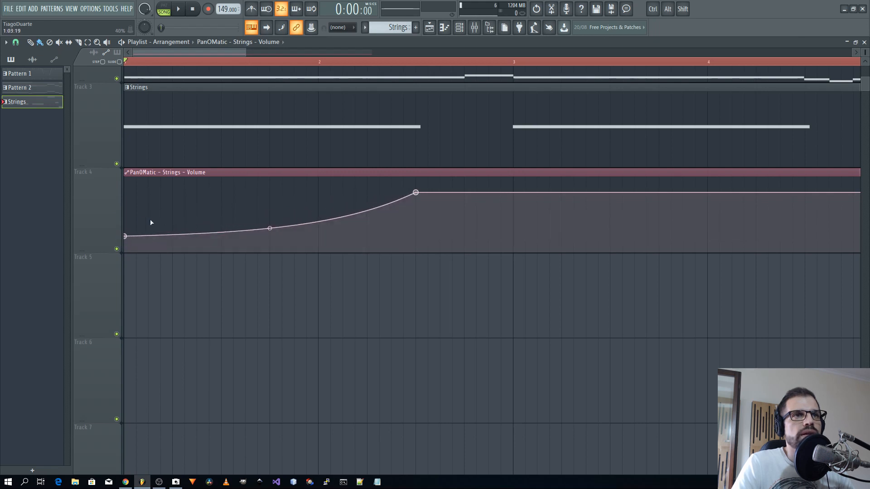
pyautogui.press('space')
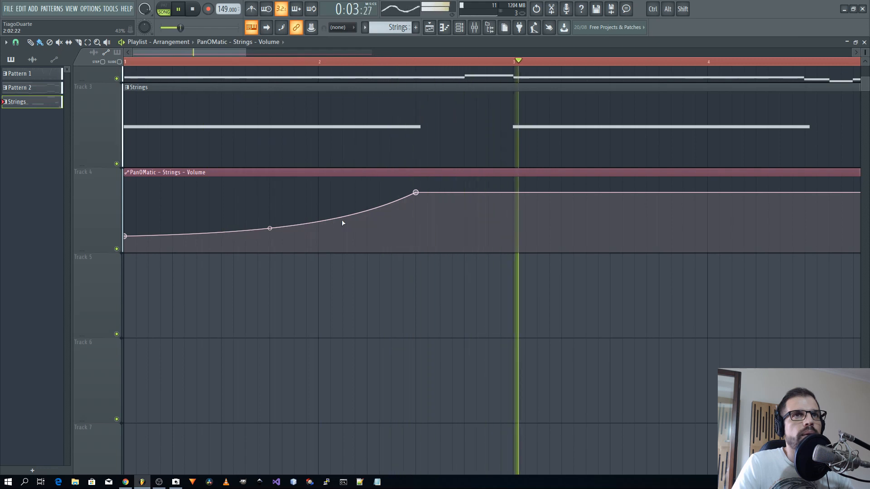
pyautogui.press('space')
# - Add automation points at the ends of the second and third Strings notes, mid-bar 4 and mid-bar 6, pasting 80% into each
pyautogui.moveTo(581, 224); pyautogui.dragTo(296, 224)
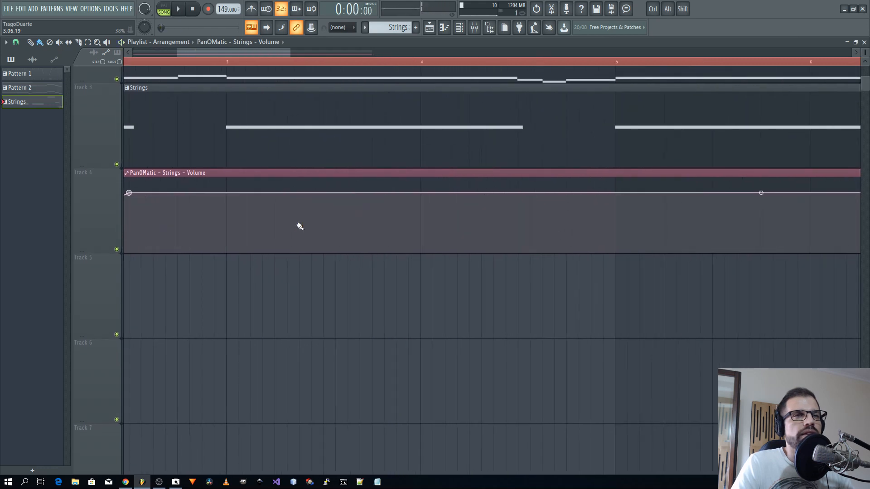
pyautogui.rightClick(519, 193)
pyautogui.rightClick(519, 193)
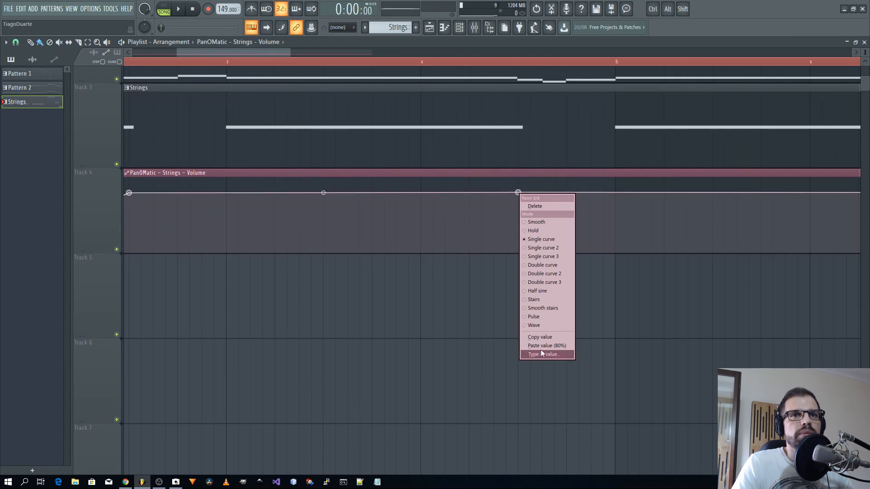
pyautogui.click(553, 347)
pyautogui.hscroll(4, 525, 217)
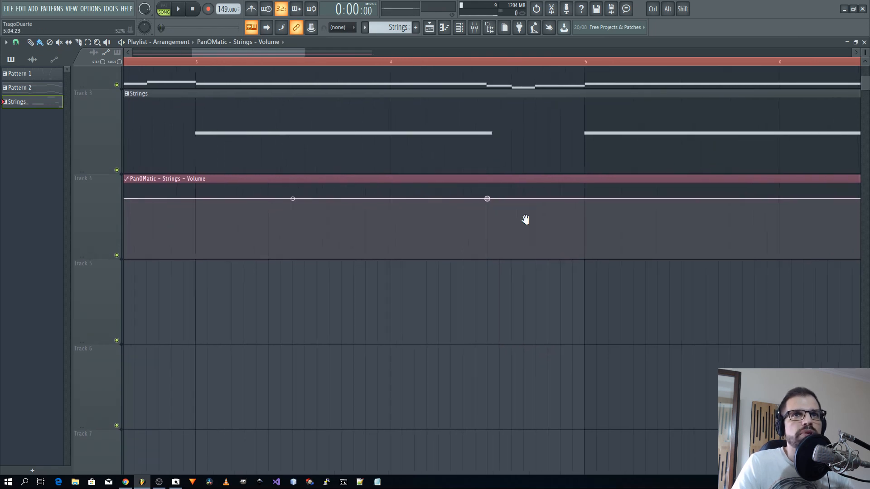
pyautogui.click(524, 196)
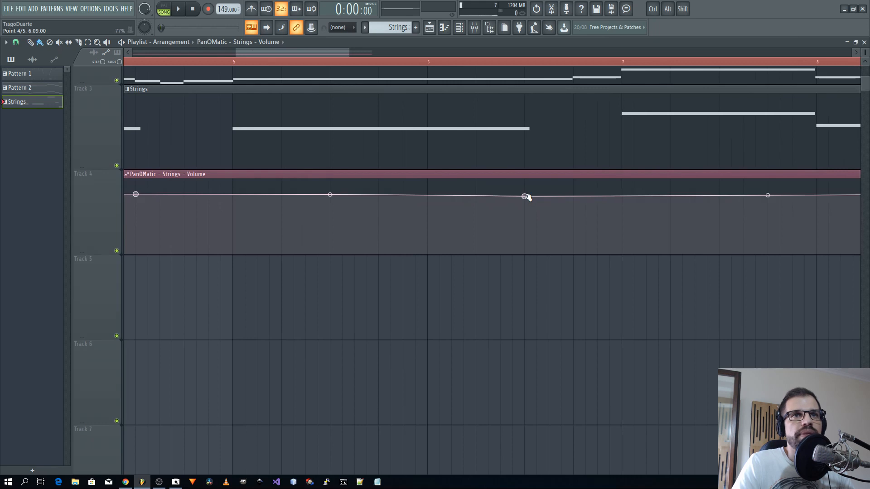
pyautogui.rightClick(525, 197)
pyautogui.click(559, 351)
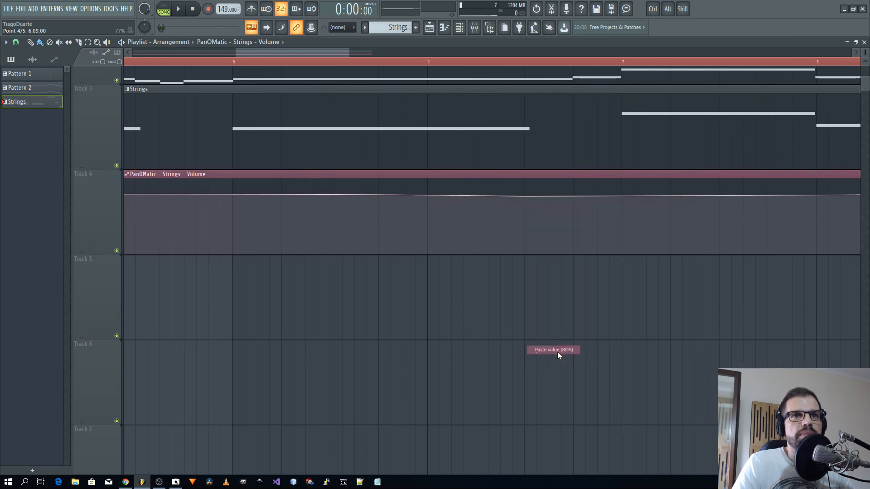
# - Add automation points at the start and middle of bar 8, where the last two Strings notes begin, pasting 80% into each
pyautogui.hscroll(5, 640, 223)
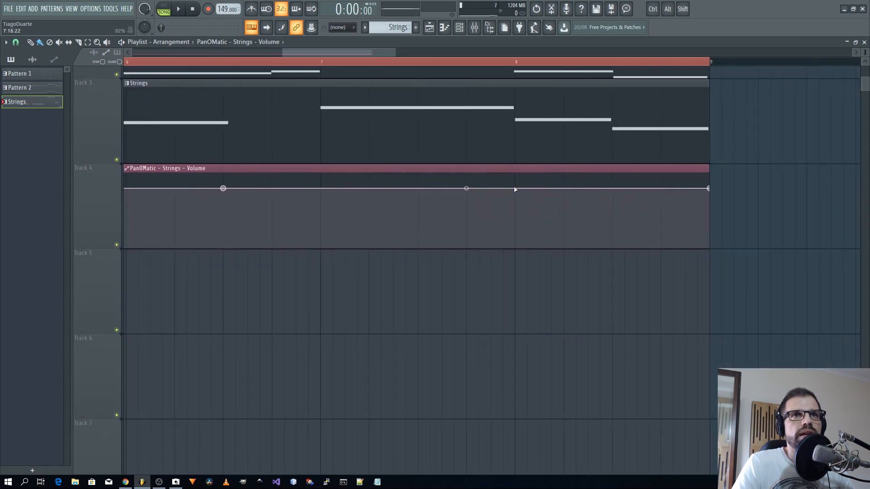
pyautogui.click(515, 189)
pyautogui.rightClick(513, 187)
pyautogui.click(549, 340)
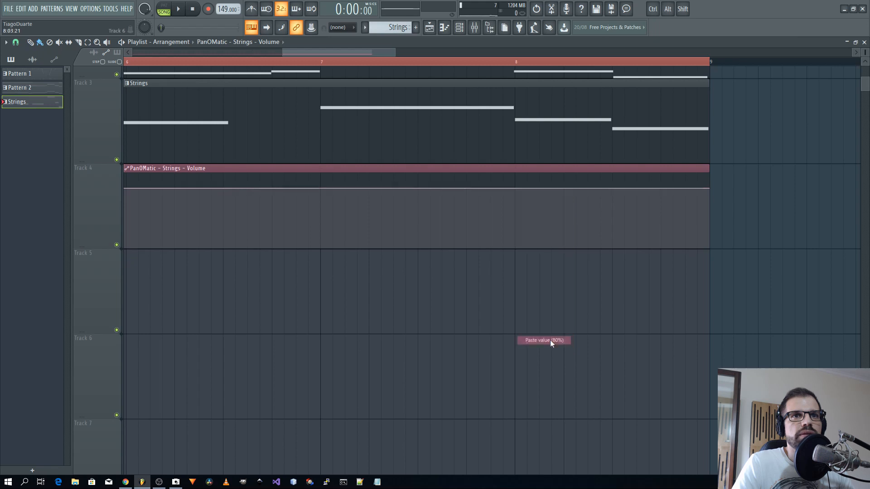
pyautogui.rightClick(624, 189)
pyautogui.moveTo(624, 190); pyautogui.dragTo(617, 190)
pyautogui.rightClick(614, 190)
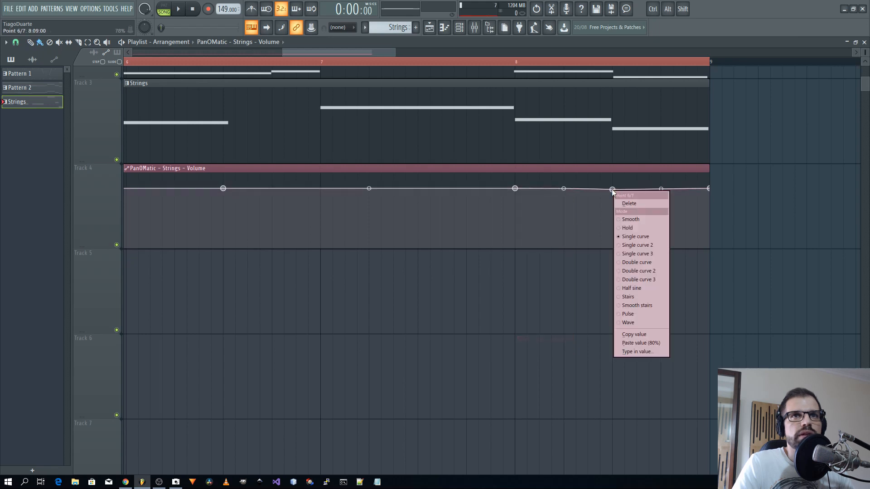
pyautogui.click(642, 343)
pyautogui.hscroll(-5, 456, 252)
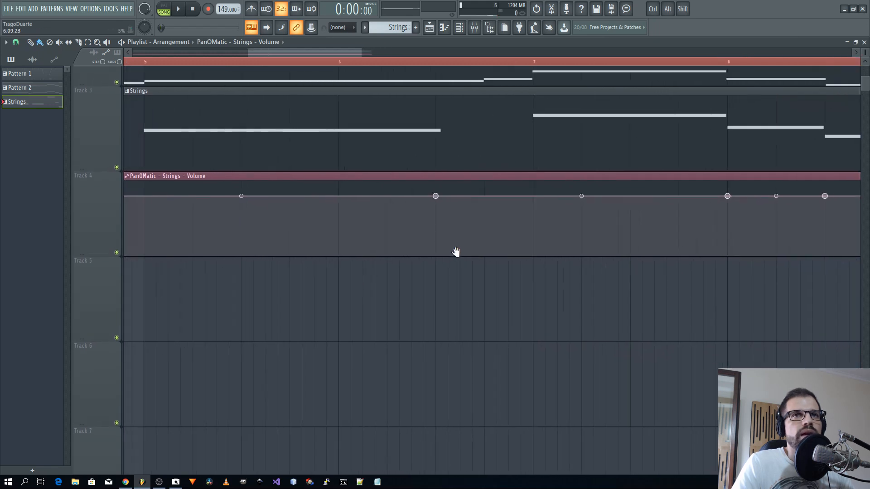
pyautogui.hscroll(-3, 389, 227)
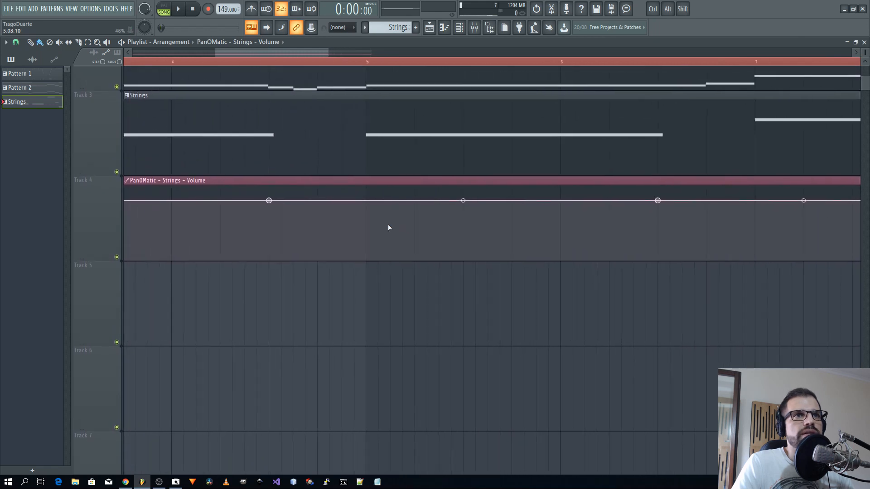
# - Add lower automation points at the starts of bars 3 and 5, where the second and third Strings notes begin, with straight falls into them
pyautogui.click(367, 237)
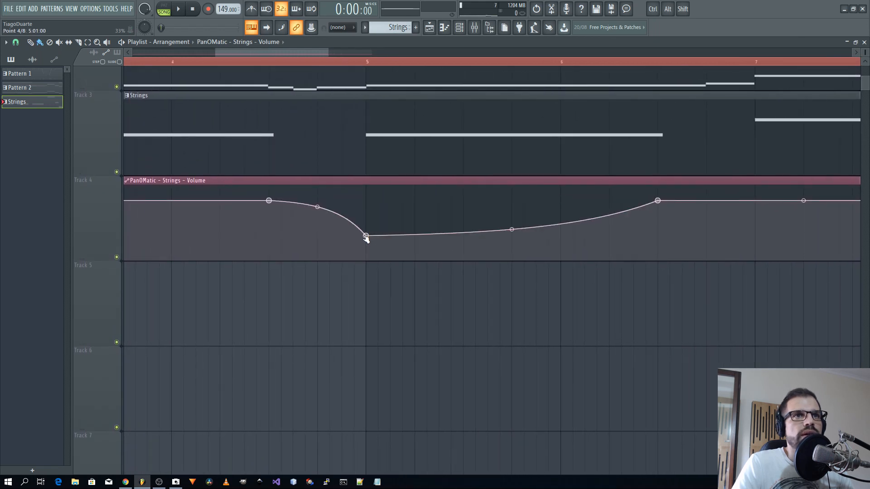
pyautogui.moveTo(317, 206); pyautogui.dragTo(344, 258)
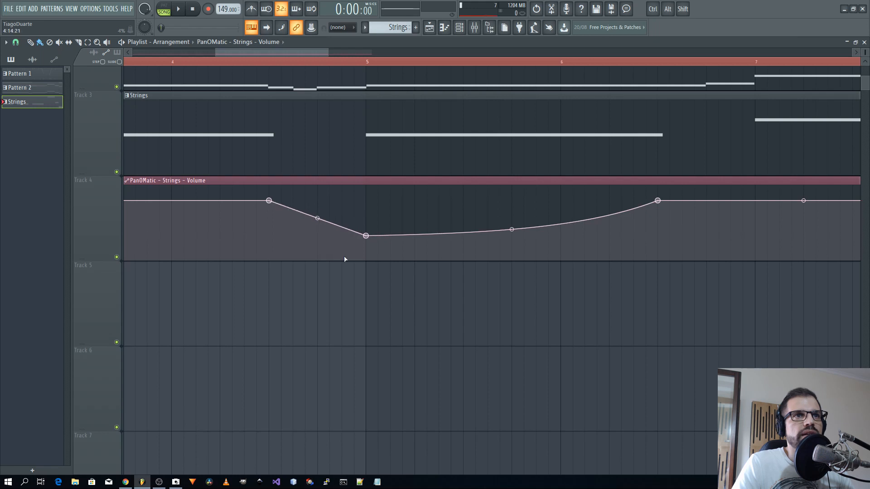
pyautogui.hscroll(-5, 341, 239)
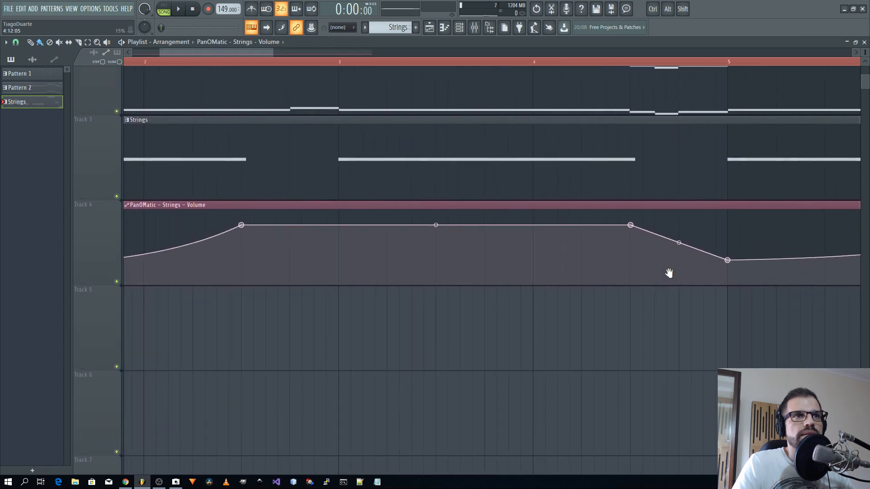
pyautogui.scroll(-3, 336, 243)
pyautogui.click(322, 257)
pyautogui.rightClick(322, 257)
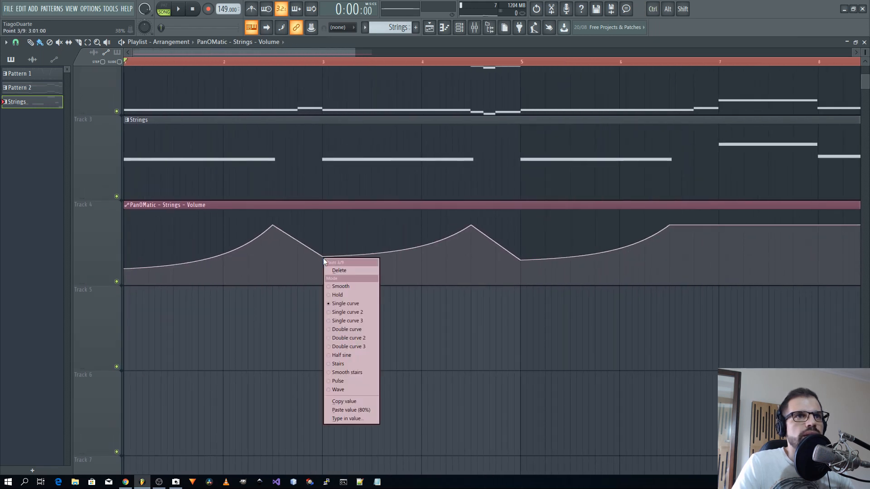
pyautogui.click(320, 253)
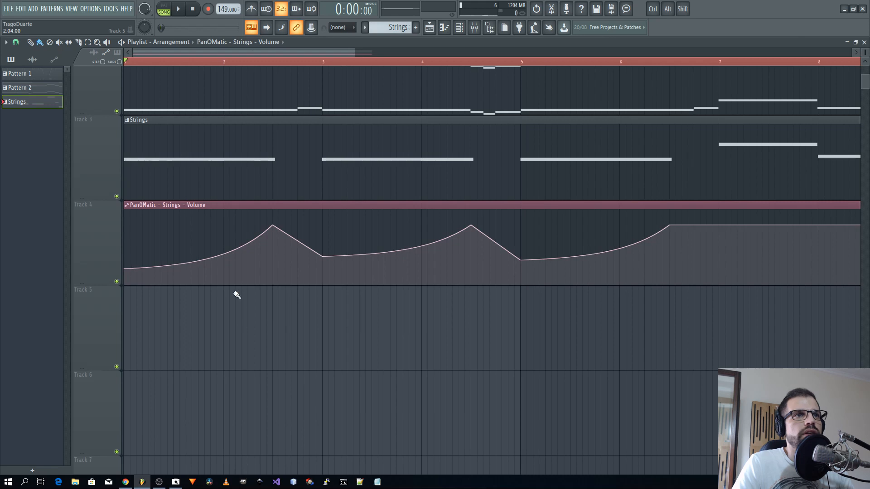
# - Copy the automation clip's start value of 22% and paste it into the points at bars 3 and 5
pyautogui.rightClick(125, 269)
pyautogui.click(156, 421)
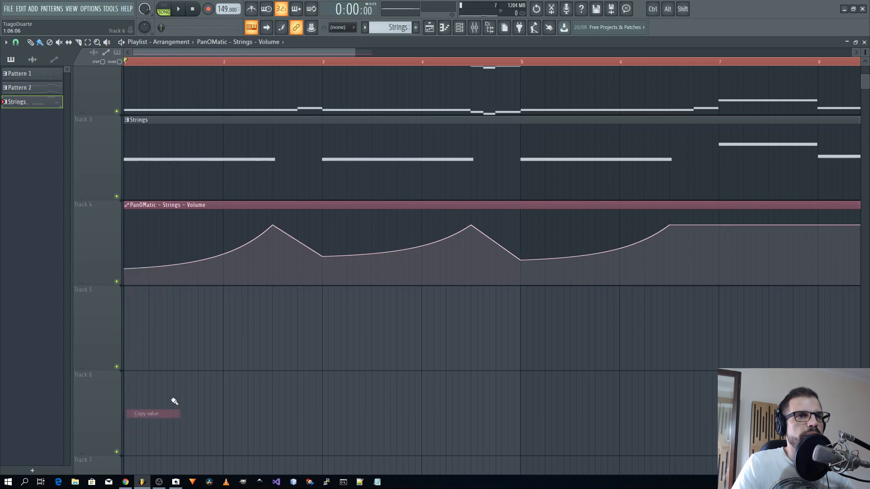
pyautogui.rightClick(323, 256)
pyautogui.click(357, 411)
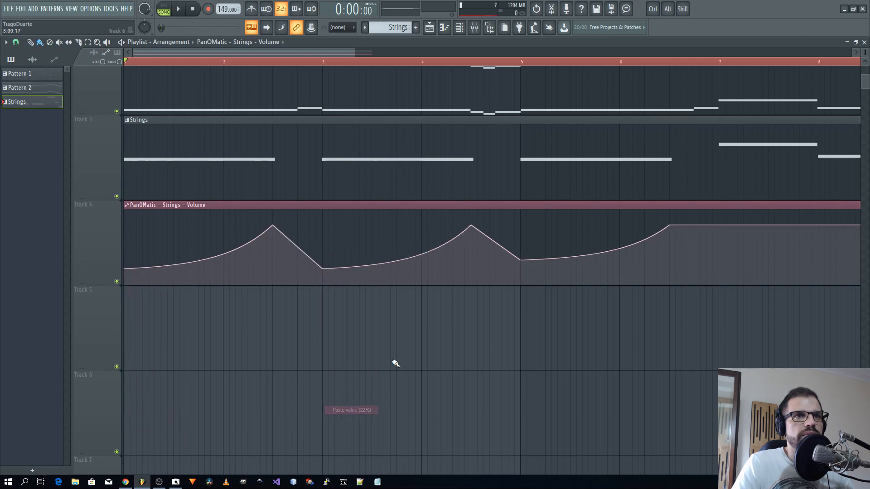
pyautogui.rightClick(520, 260)
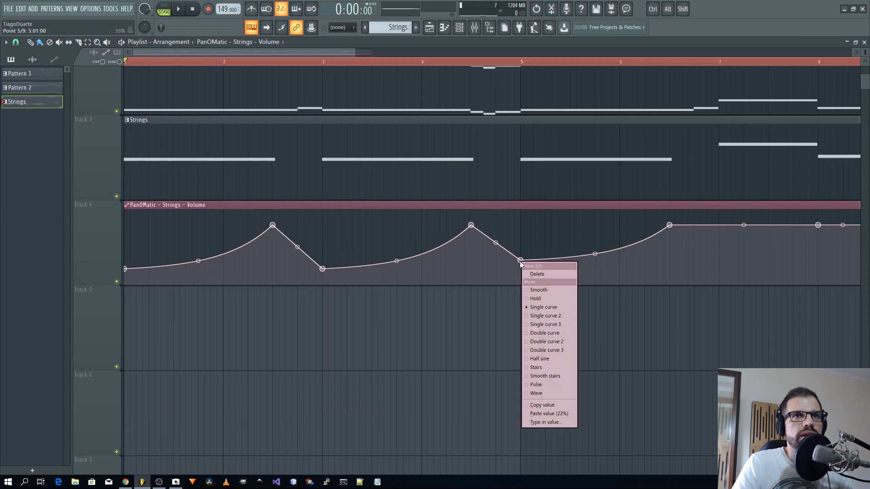
pyautogui.click(552, 414)
# - Bend the second swell into a later, steeper rise, make the third swell more gradual, and start playback
pyautogui.moveTo(397, 262)
pyautogui.mouseDown()
pyautogui.moveTo(397, 275)
pyautogui.moveTo(396, 266)
pyautogui.mouseUp()
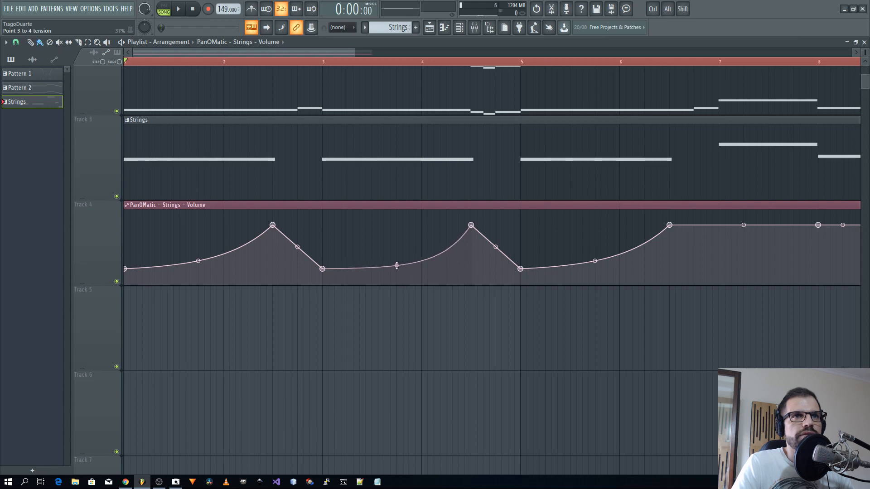
pyautogui.moveTo(595, 262); pyautogui.dragTo(595, 256)
pyautogui.press('space')
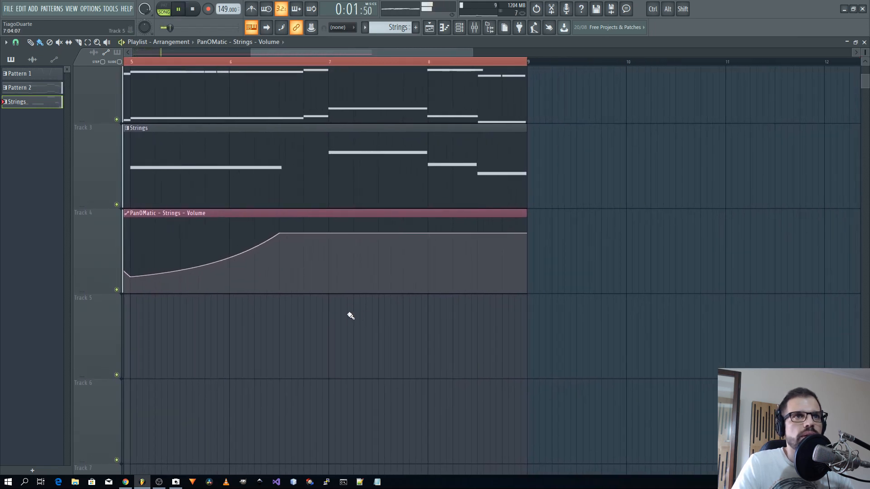
# - Add volume dips at the start of bar 7 (about 47%) and at the start and middle of bar 8 (about 40%)
pyautogui.rightClick(329, 257)
pyautogui.moveTo(329, 257)
pyautogui.mouseDown()
pyautogui.moveTo(329, 278)
pyautogui.moveTo(331, 259)
pyautogui.mouseUp()
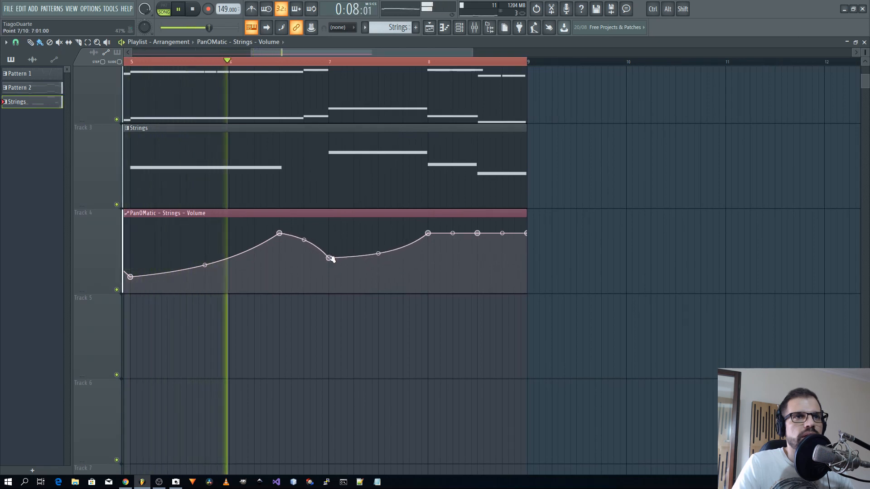
pyautogui.rightClick(430, 259)
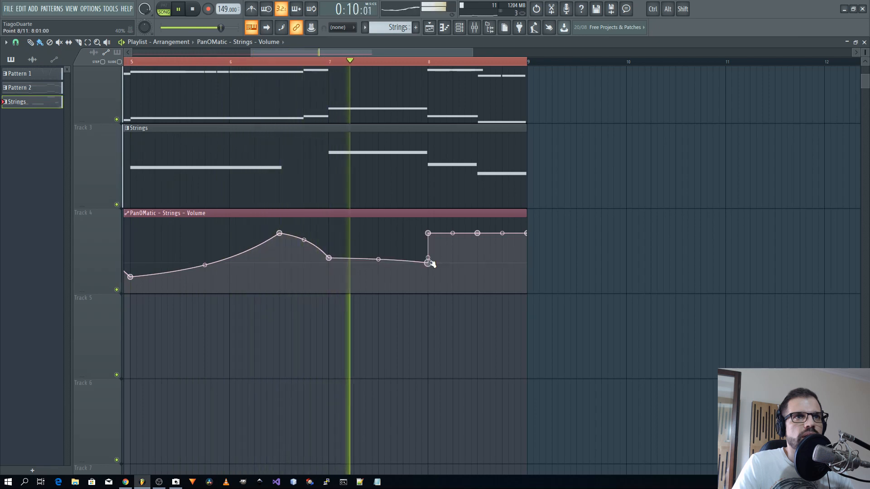
pyautogui.hotkey('ctrl', 'z')
pyautogui.rightClick(439, 262)
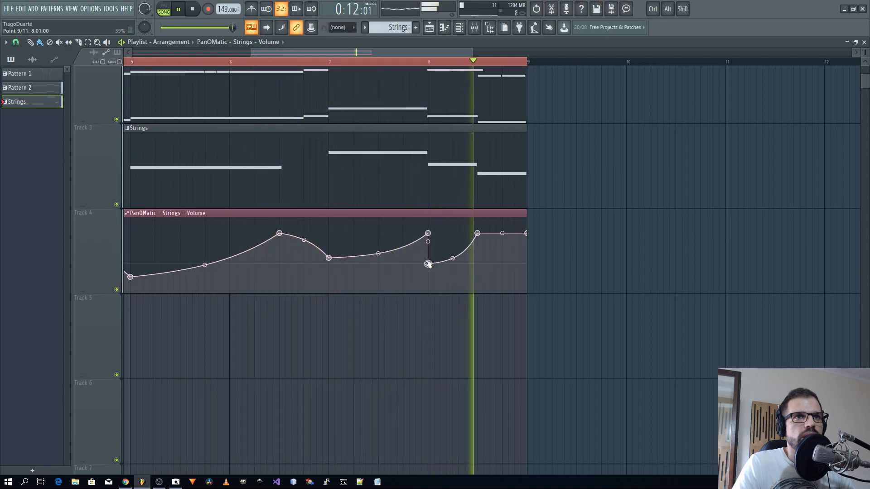
pyautogui.rightClick(478, 259)
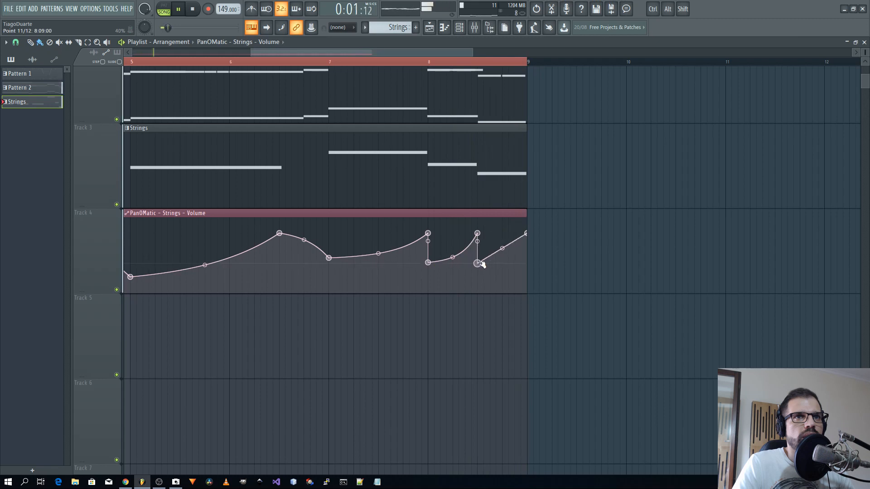
# - Deepen the dip at the start of bar 8 with a fast-rising curve, raise the mid-bar 8 dip with a slow-rising one, and replay the arrangement
pyautogui.moveTo(502, 243); pyautogui.dragTo(502, 247)
pyautogui.press('space')
pyautogui.moveTo(428, 262); pyautogui.dragTo(453, 239)
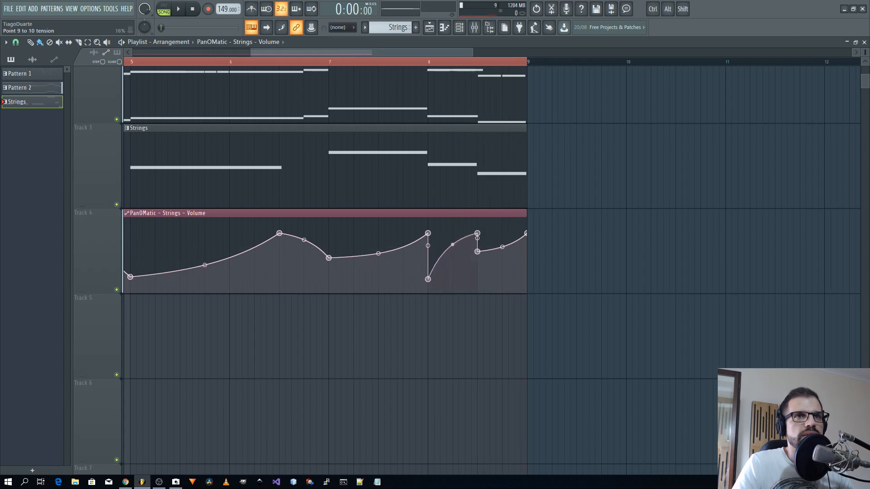
pyautogui.keyDown('ctrl'); pyautogui.rightClick(619, 269); pyautogui.keyUp('ctrl')
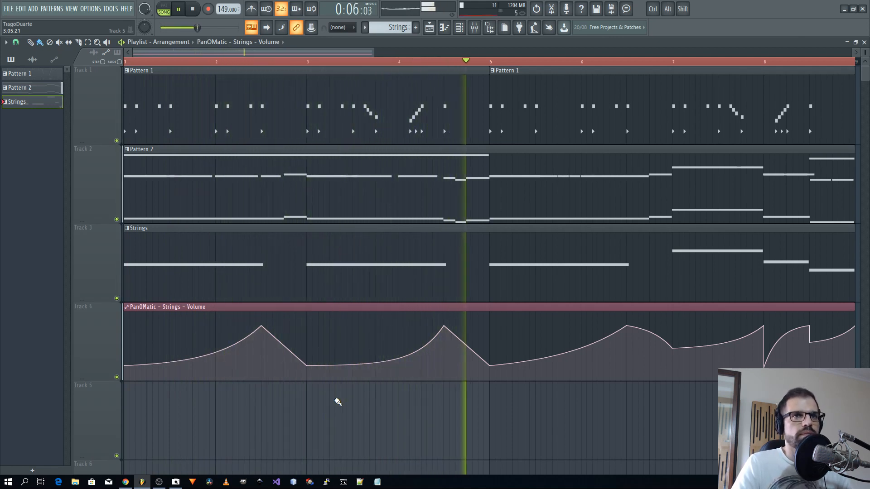
# - Close the playlist and load Fruity Reeverb 2 into effect slot 2 of the Strings mixer track
pyautogui.click(864, 42)
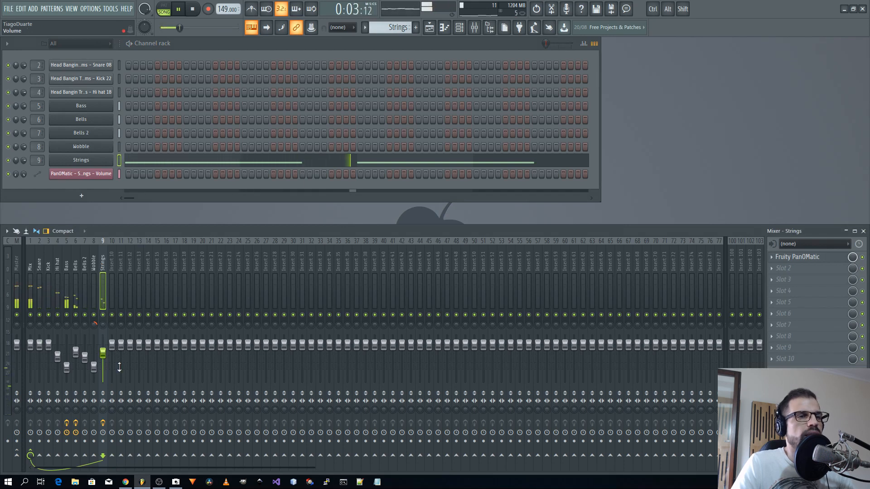
pyautogui.click(798, 268)
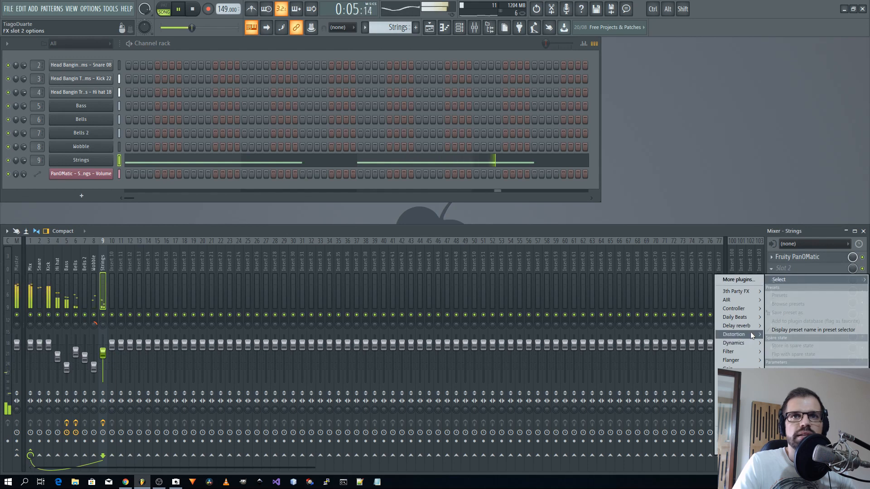
pyautogui.moveTo(738, 326)
pyautogui.click(684, 360)
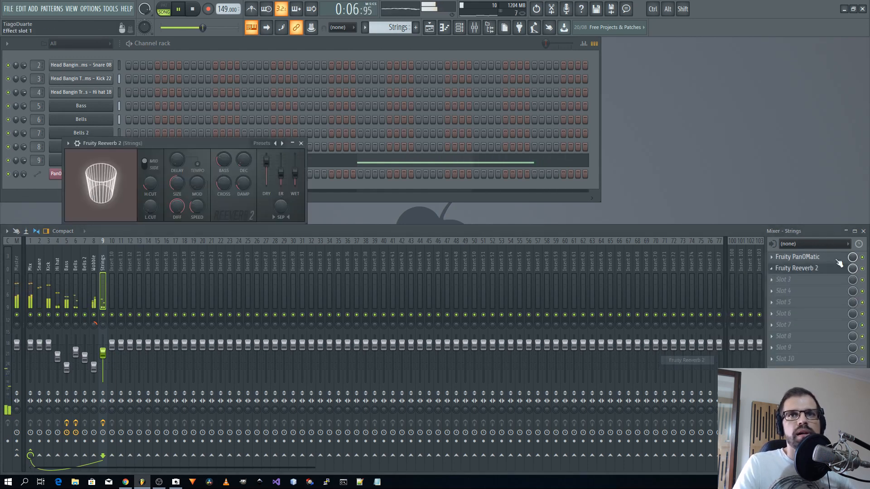
# - Move the reverb to slot 4 on the Strings track and load FidelityEQ in slot 2 and splitEnhancer in slot 3
pyautogui.click(783, 269)
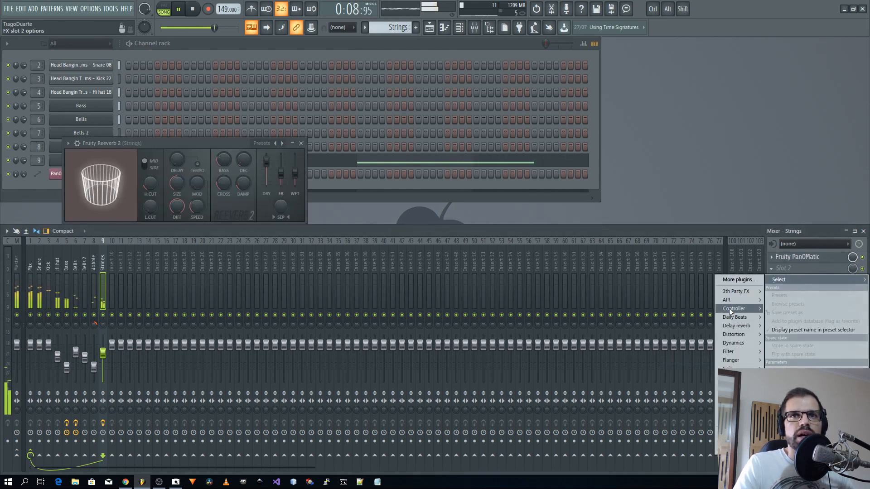
pyautogui.moveTo(735, 317)
pyautogui.click(680, 317)
pyautogui.click(797, 280)
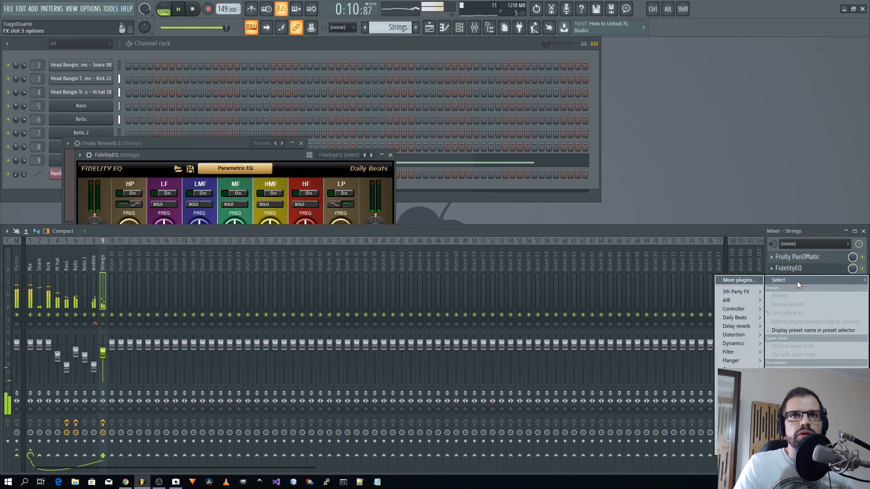
pyautogui.click(699, 327)
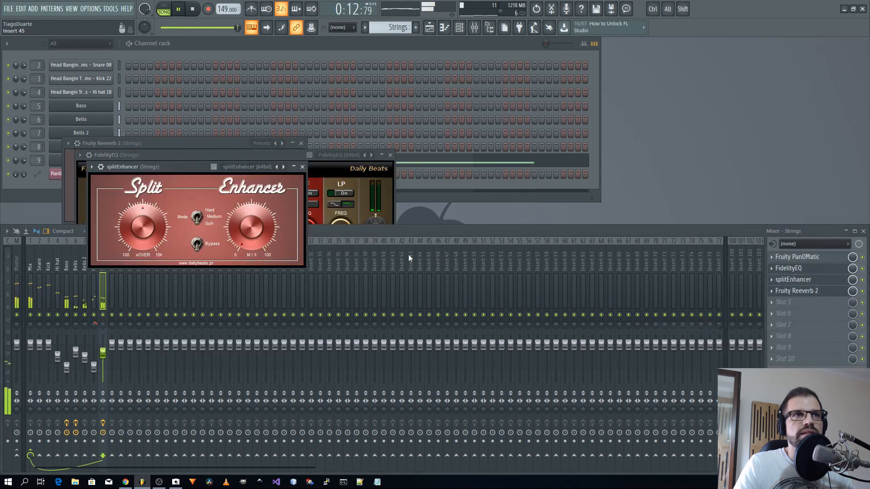
# - Enable FidelityEQ's high-pass at about 448 Hz, then raise splitEnhancer's mix and set its crossover to about 2.7 kHz
pyautogui.moveTo(165, 166); pyautogui.dragTo(426, 231)
pyautogui.moveTo(237, 154); pyautogui.dragTo(317, 75)
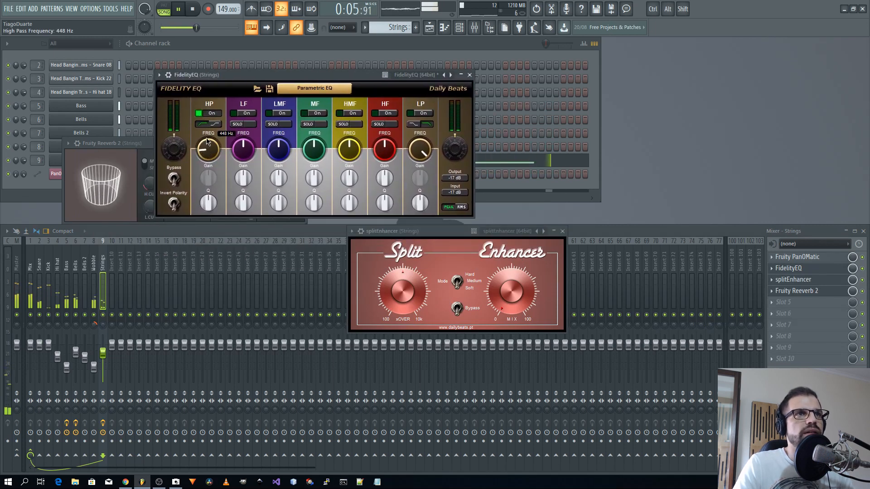
pyautogui.click(471, 75)
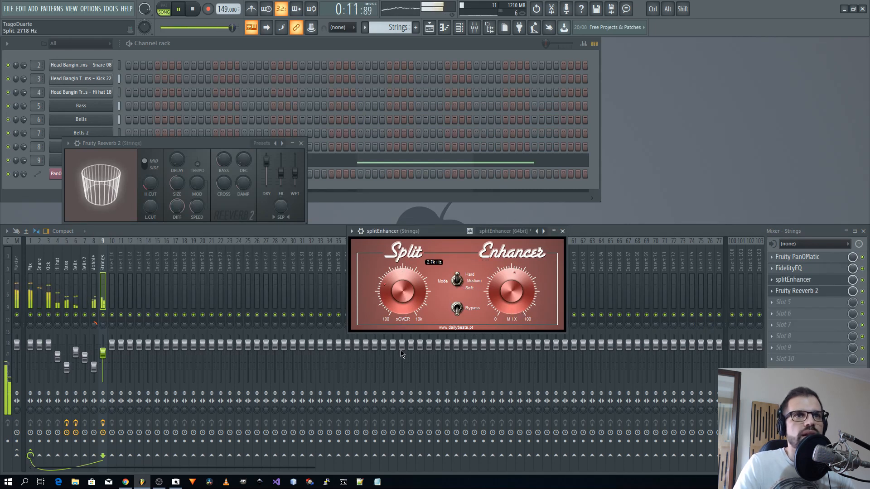
pyautogui.click(563, 231)
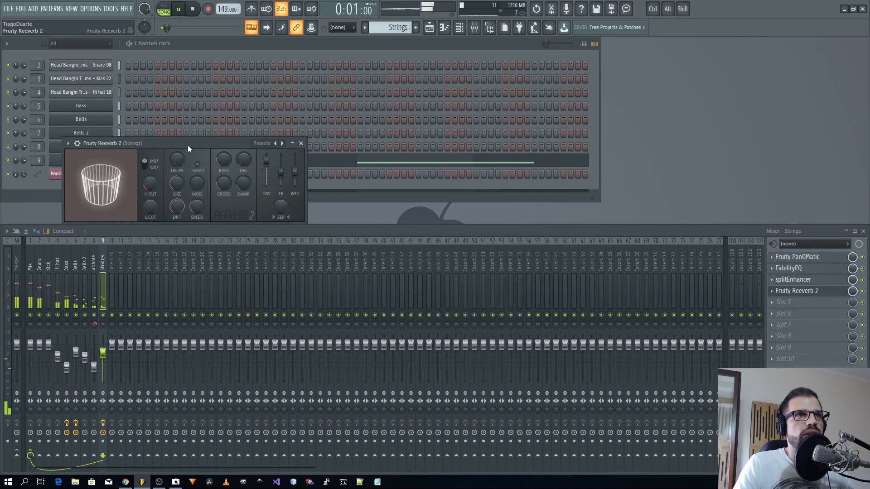
# - Increase Reeverb 2's room size and raise its wet level to about 83%, then lower the Strings fader to 64% (-8.9 dB)
pyautogui.moveTo(188, 146); pyautogui.dragTo(302, 139)
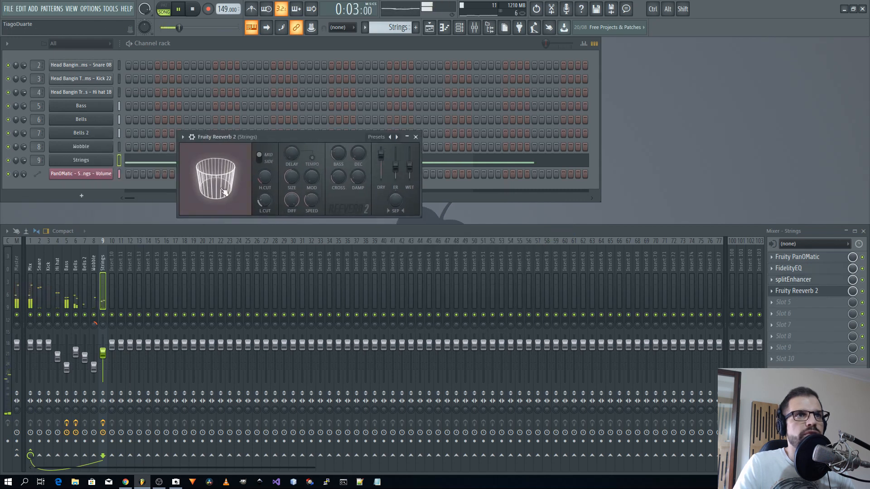
pyautogui.moveTo(410, 167); pyautogui.dragTo(410, 161)
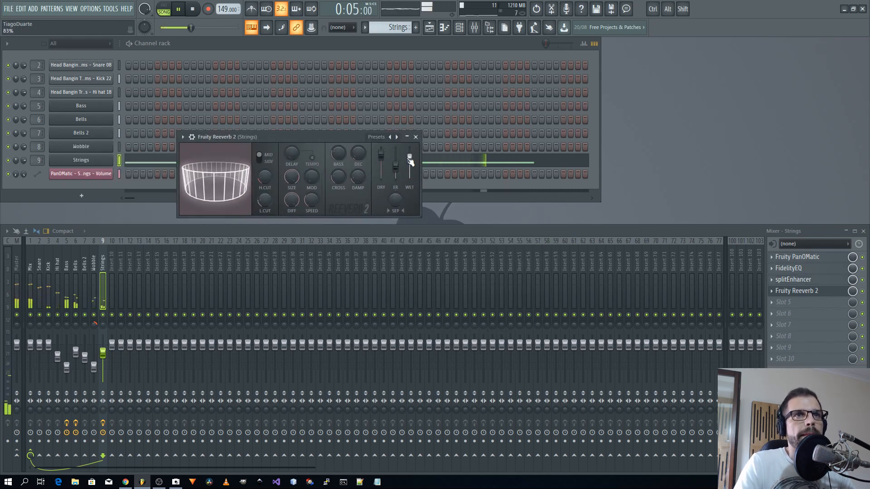
pyautogui.click(416, 137)
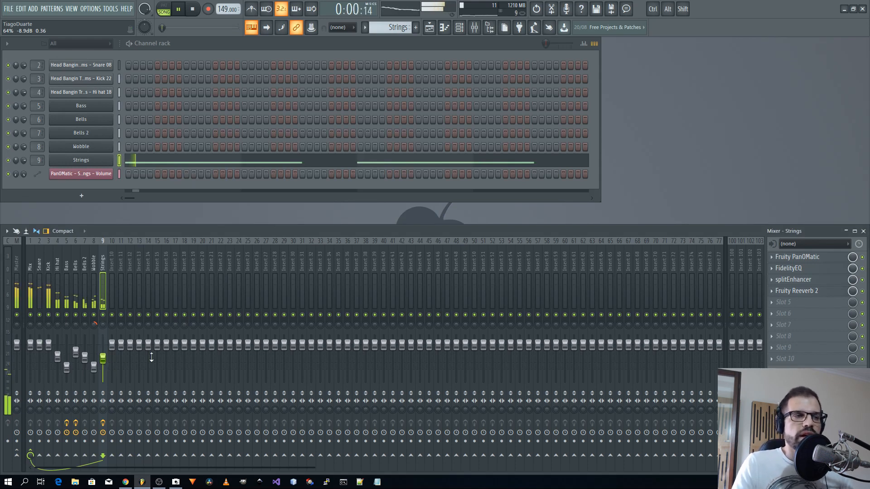
# - Load AIR Maximizer into effect slot 9 of the Master track
pyautogui.click(20, 265)
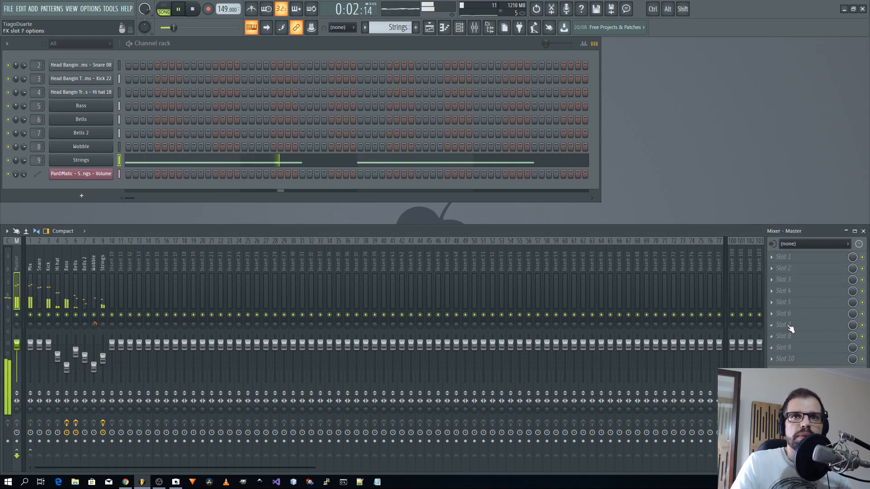
pyautogui.click(804, 348)
pyautogui.moveTo(750, 302)
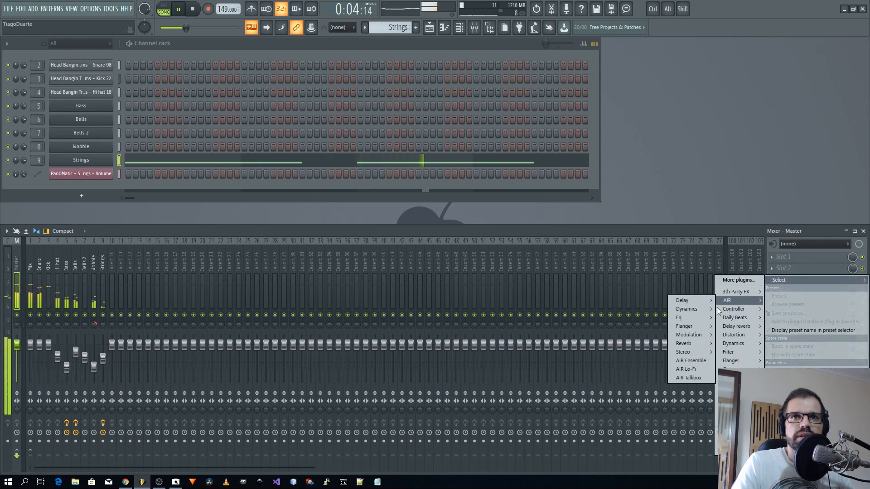
pyautogui.moveTo(695, 309)
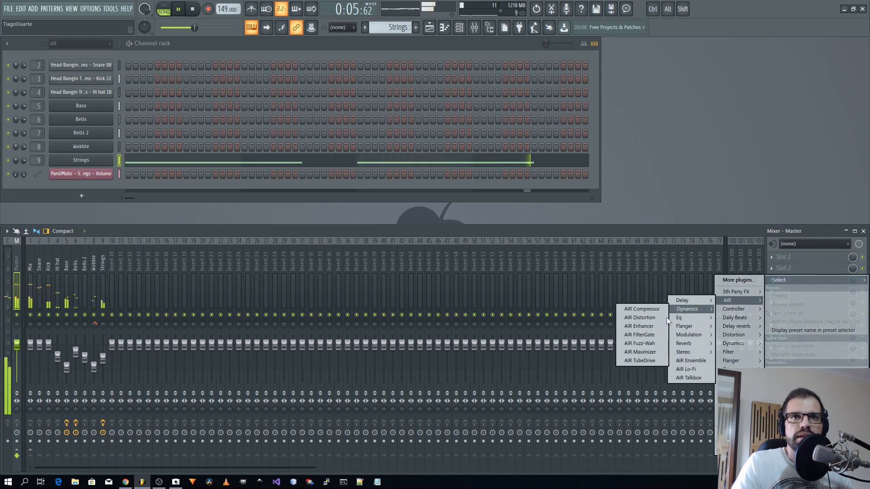
pyautogui.click(653, 350)
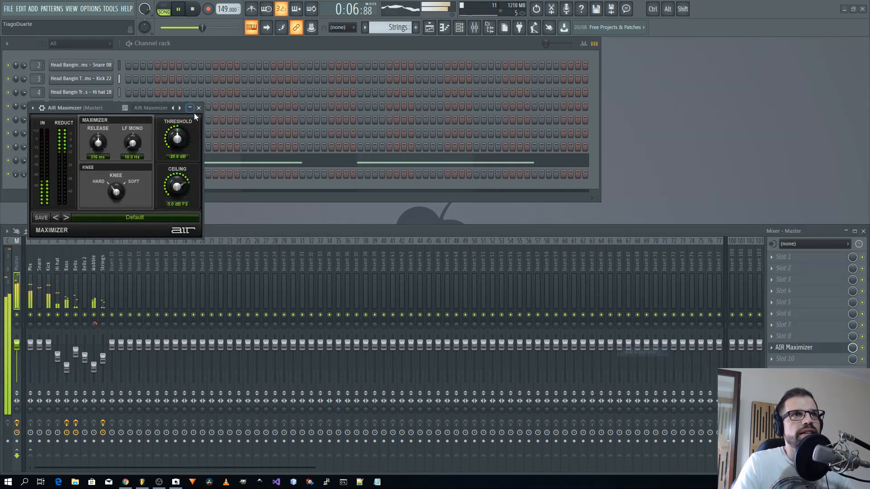
# - Set the Maximizer's threshold to 0.0 dB, close the plugin and play the arrangement
pyautogui.moveTo(113, 111); pyautogui.dragTo(255, 127)
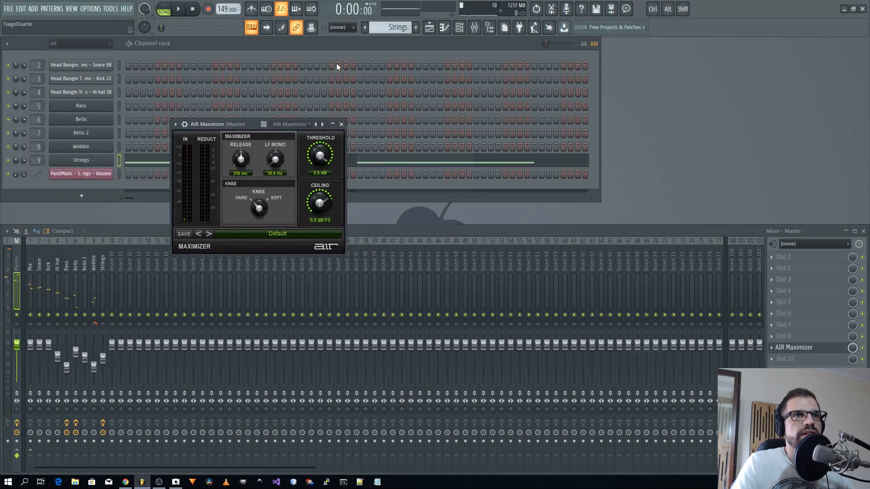
pyautogui.click(342, 124)
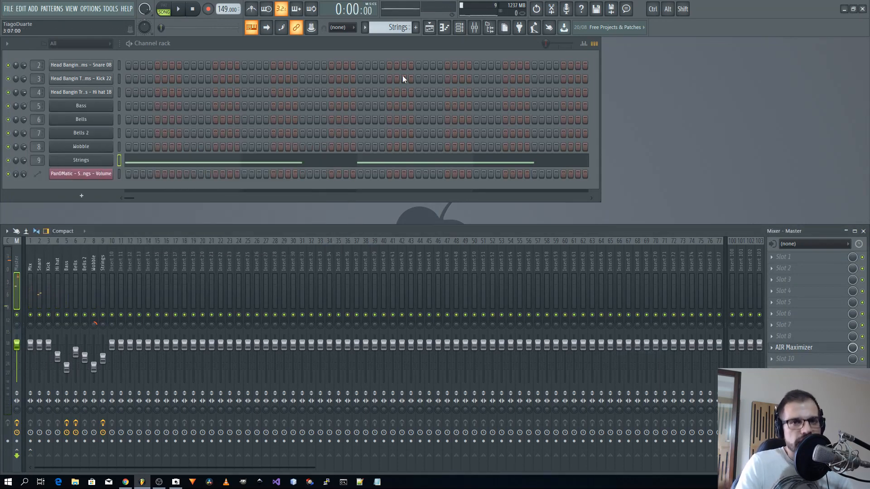
pyautogui.press('space')
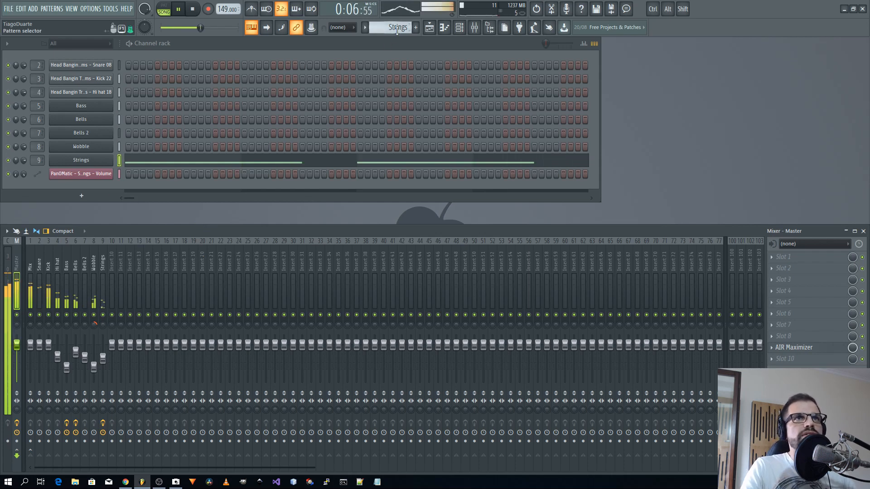
# - In the playlist, move the Bass clip to track 5 and place Bells, Bells 2 and Wobble clips at bar 1 on tracks 6 to 8
pyautogui.scroll(1, 397, 29)
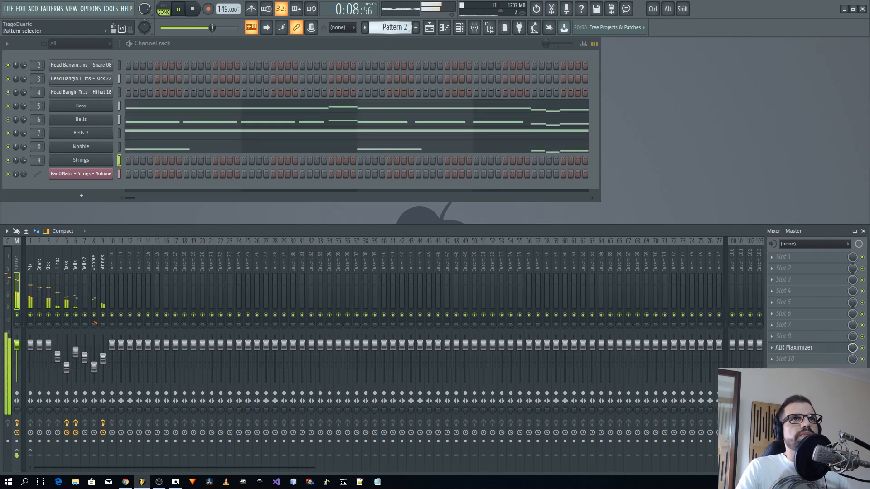
pyautogui.click(391, 28)
pyautogui.click(472, 159)
pyautogui.click(429, 27)
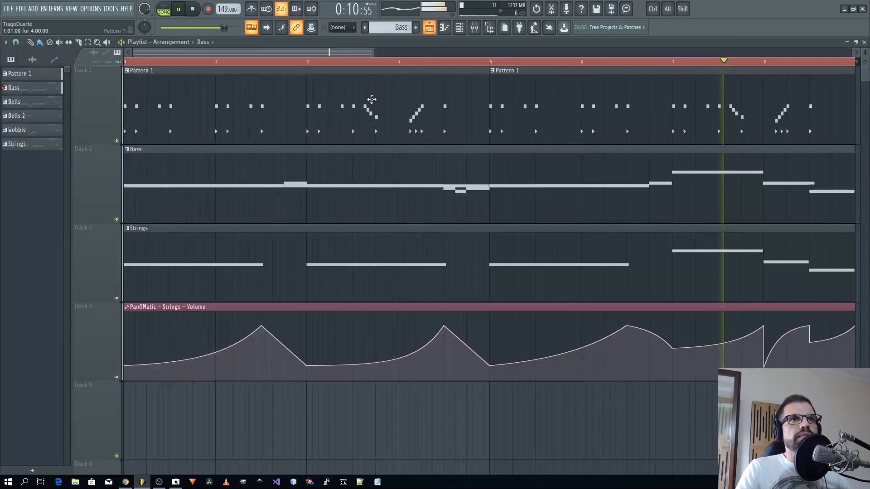
pyautogui.scroll(-4, 190, 214)
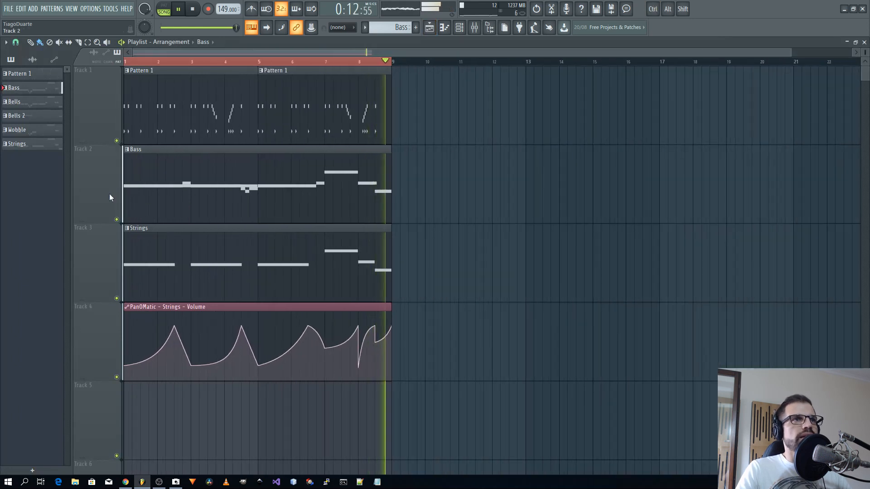
pyautogui.scroll(-2, 625, 245)
pyautogui.scroll(-1, 625, 245)
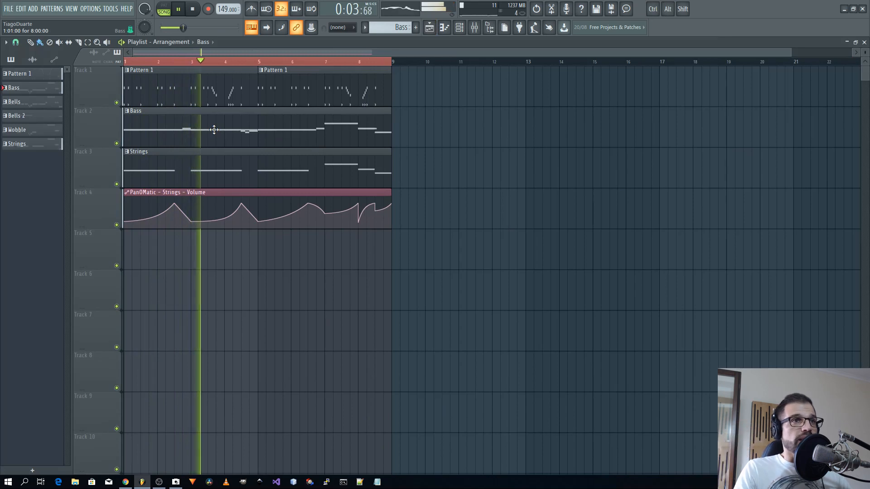
pyautogui.moveTo(214, 130); pyautogui.dragTo(107, 243)
pyautogui.moveTo(174, 129); pyautogui.dragTo(159, 306)
pyautogui.moveTo(199, 119); pyautogui.dragTo(139, 339)
pyautogui.moveTo(179, 131); pyautogui.dragTo(145, 379)
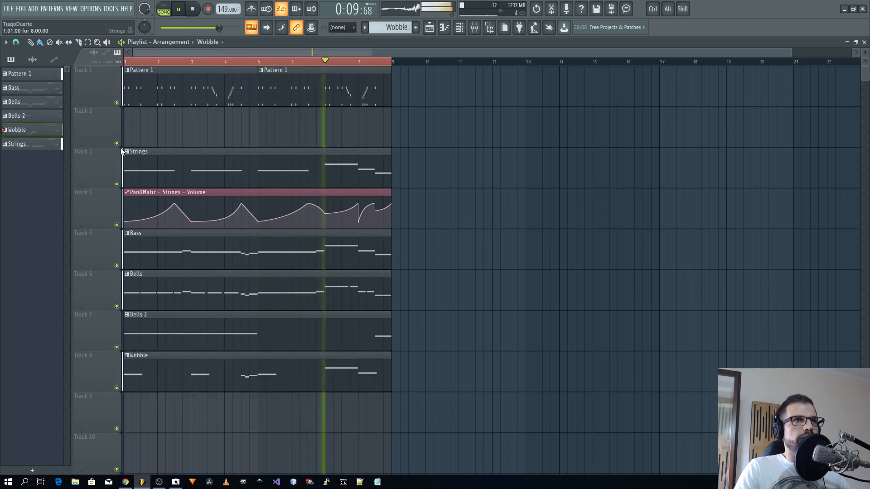
# - Cut the hi-hat notes out of Pattern 1 in the Channel rack and rename that pattern Drums
pyautogui.click(169, 81)
pyautogui.click(866, 42)
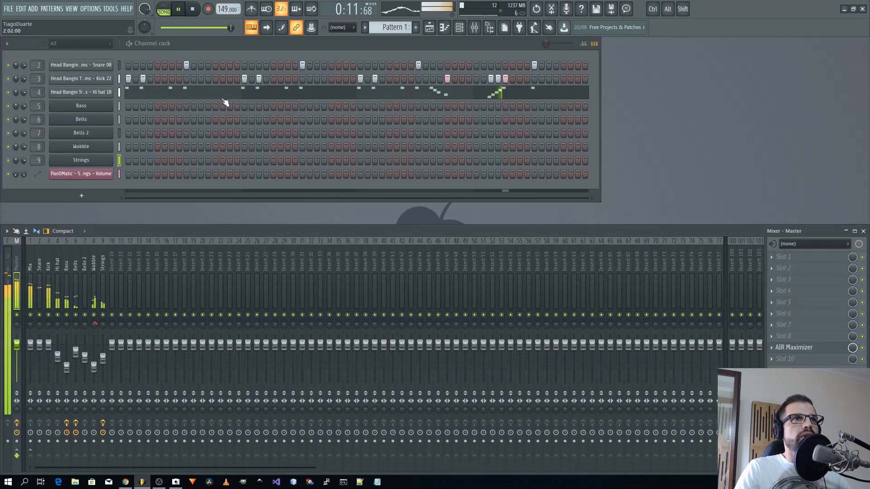
pyautogui.hotkey('ctrl', 'x')
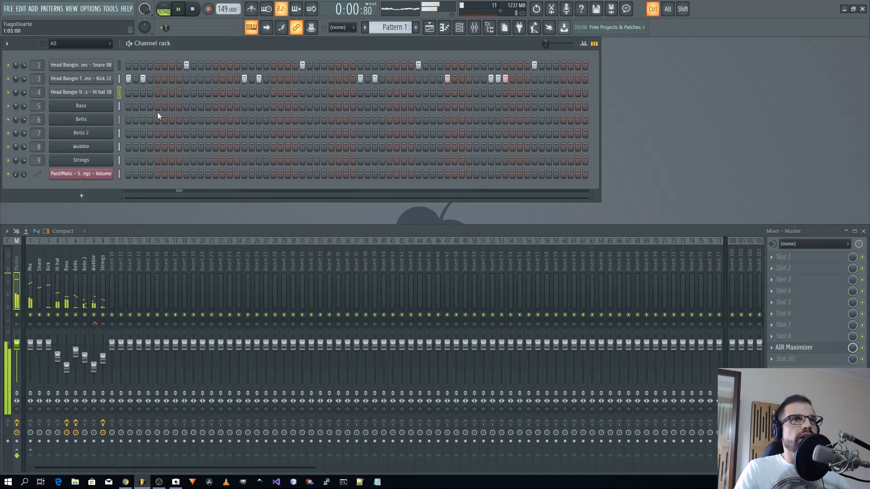
pyautogui.press('F2')
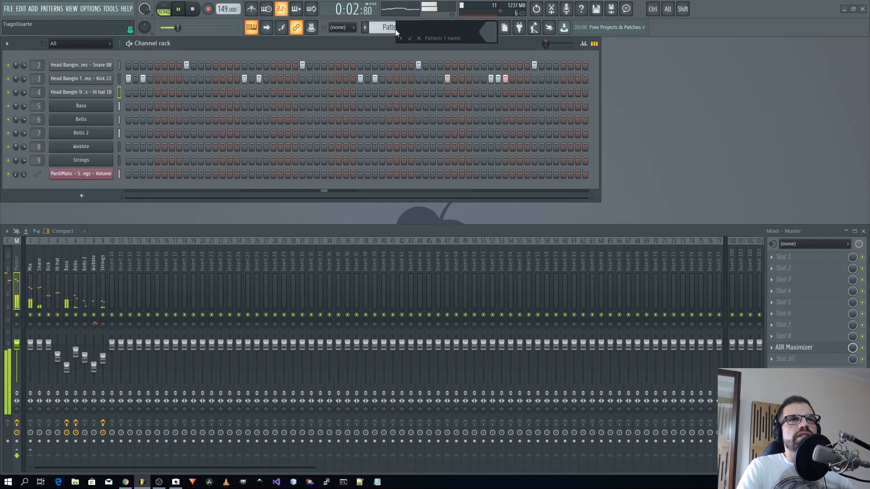
pyautogui.write('Drums')
pyautogui.press('Return')
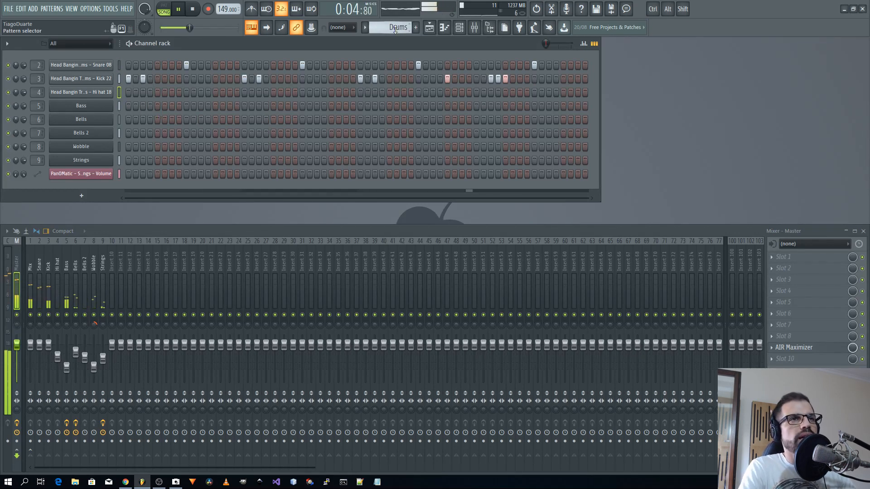
# - Create a new pattern named Hi hats and paste the cut hi-hat notes into its hi-hat channel
pyautogui.press('F4')
pyautogui.write('Hi ha')
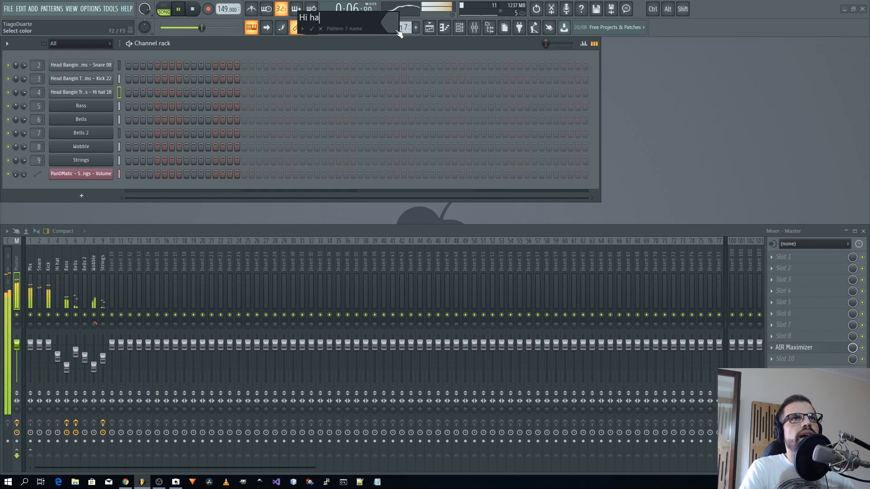
pyautogui.write('ts')
pyautogui.press('Return')
pyautogui.hotkey('ctrl', 'v')
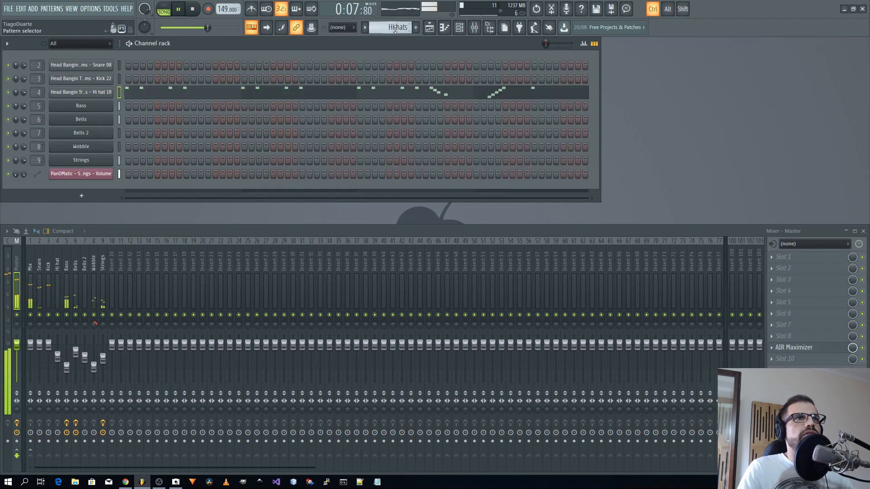
# - Place Hi hats clips on playlist track 2 at bars 1 and 5, and set the playlist snap to Bar
pyautogui.click(435, 28)
pyautogui.click(132, 132)
pyautogui.click(268, 131)
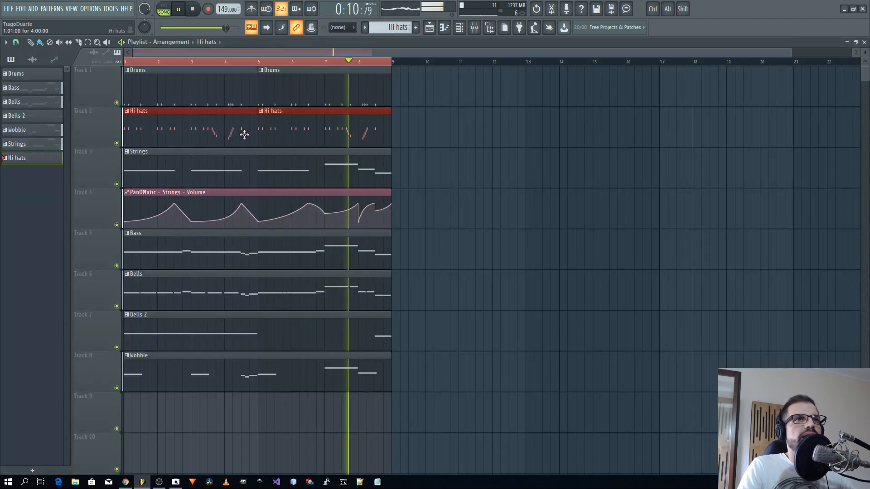
pyautogui.click(15, 42)
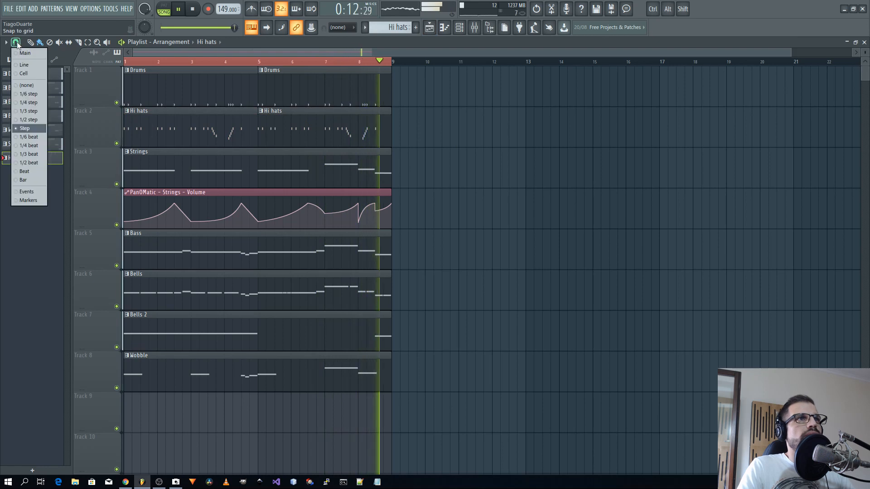
pyautogui.click(31, 181)
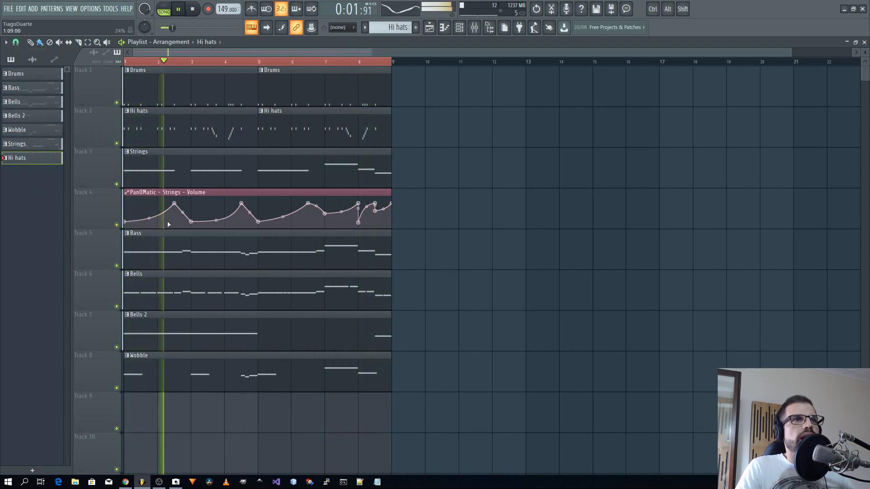
# - Reorder the playlist tracks so tracks 3 to 8 hold Bass, Bells, Bells 2, Wobble, Strings and the Strings volume automation
pyautogui.scroll(2, 105, 249)
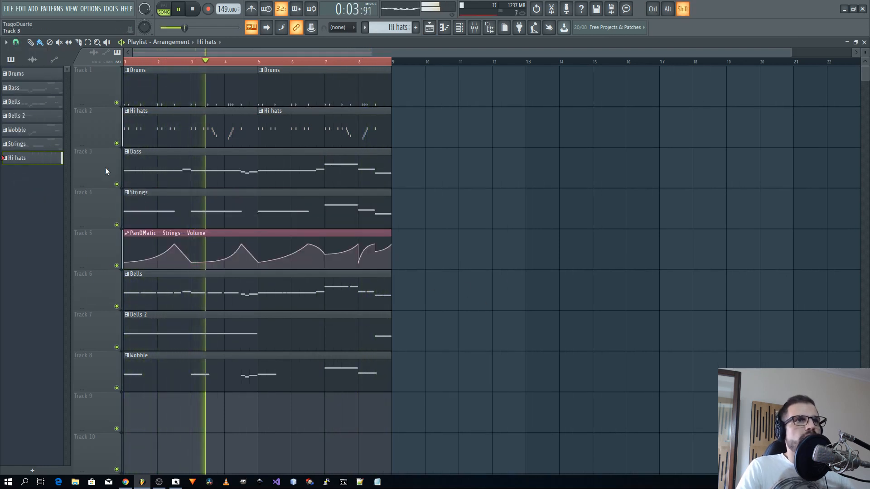
pyautogui.scroll(-4, 97, 213)
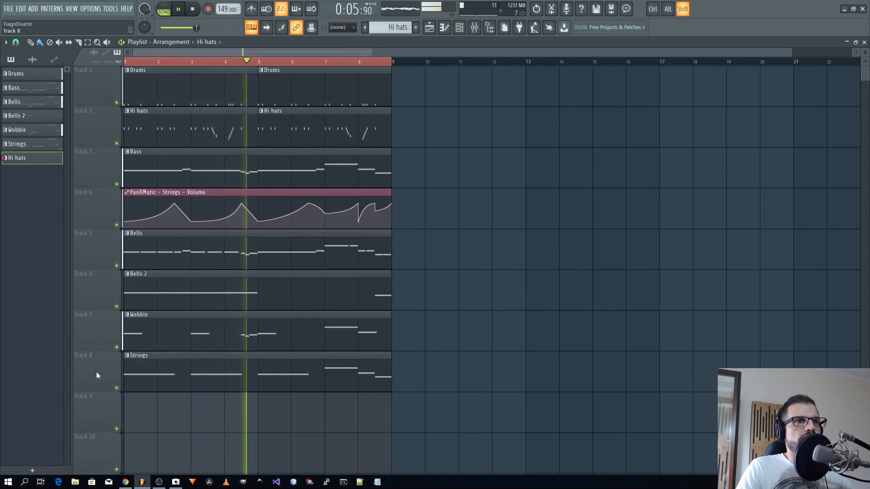
pyautogui.scroll(-1, 96, 371)
pyautogui.scroll(-4, 105, 204)
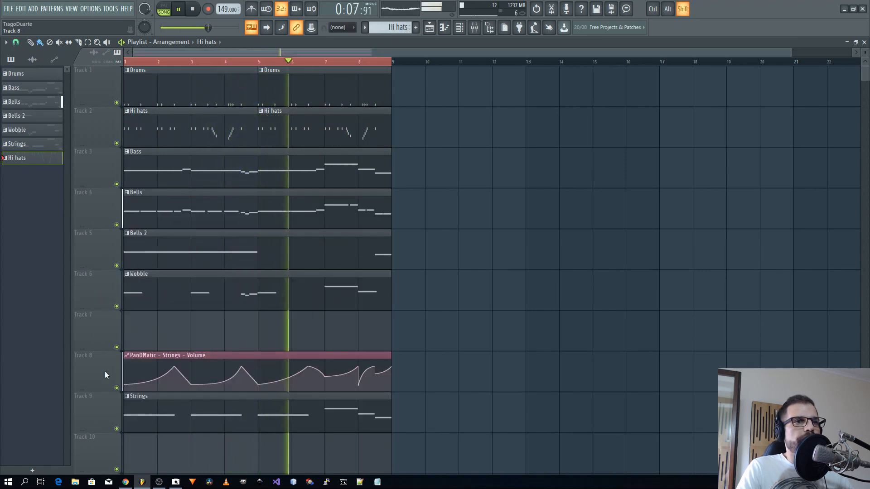
pyautogui.scroll(1, 101, 409)
pyautogui.scroll(1, 102, 371)
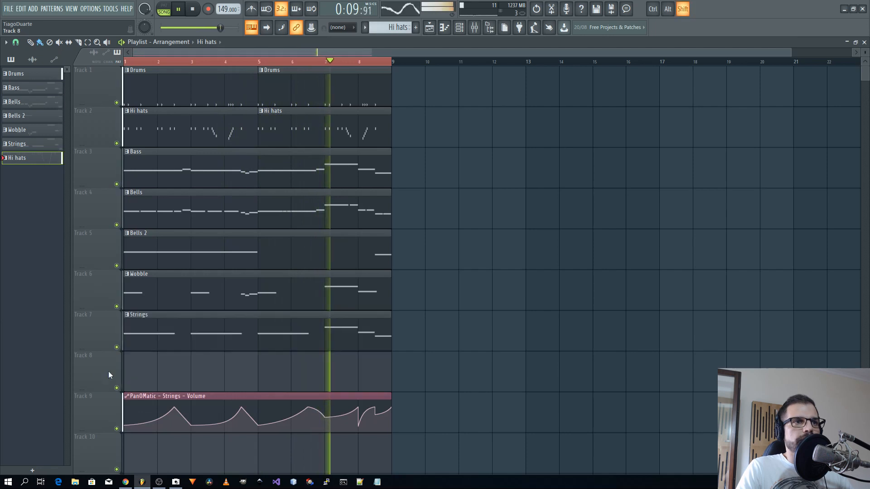
pyautogui.scroll(-1, 108, 372)
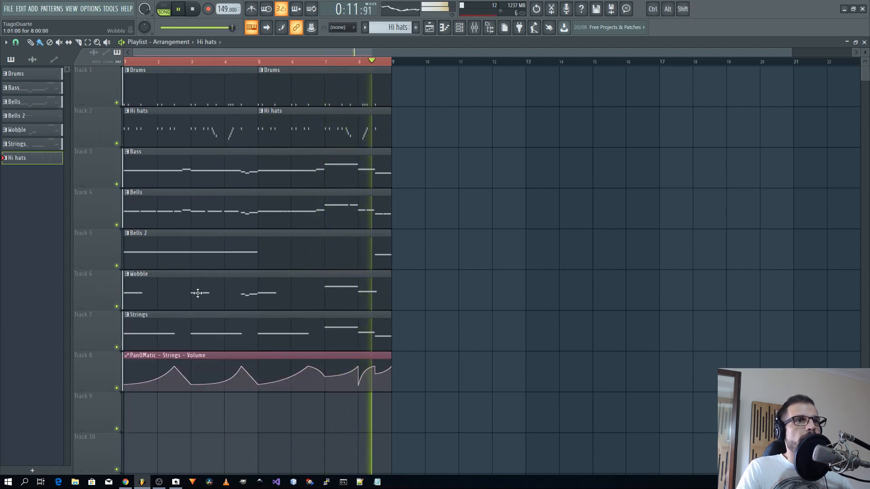
# - Select all playlist clips and duplicate the eight-bar block to bars 9, 17 and 25
pyautogui.moveTo(412, 223); pyautogui.dragTo(363, 255)
pyautogui.moveTo(445, 407); pyautogui.dragTo(320, 289)
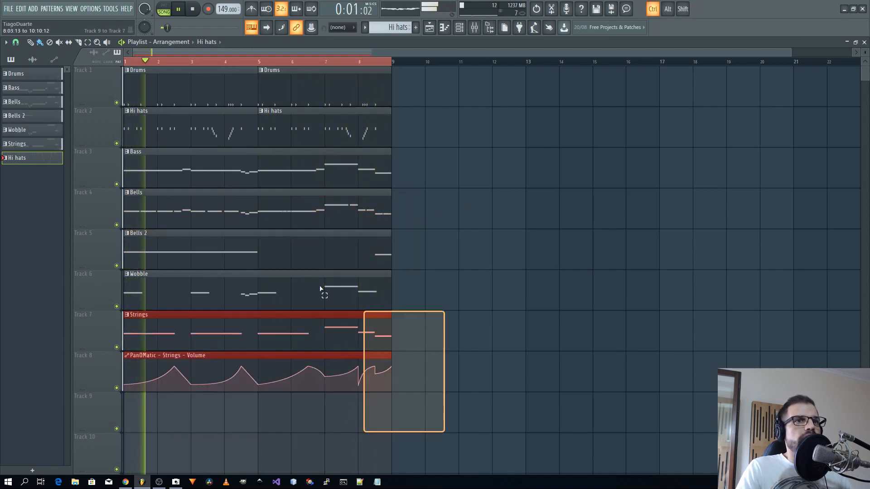
pyautogui.hotkey('ctrl', 'a')
pyautogui.moveTo(169, 91); pyautogui.dragTo(440, 106)
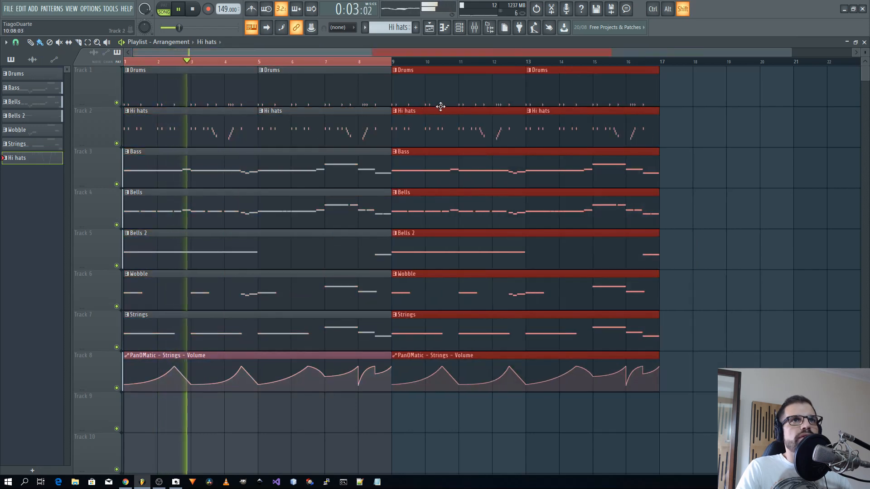
pyautogui.scroll(-2, 448, 221)
pyautogui.moveTo(348, 93); pyautogui.dragTo(529, 97)
pyautogui.scroll(-2, 489, 194)
pyautogui.moveTo(460, 132); pyautogui.dragTo(598, 137)
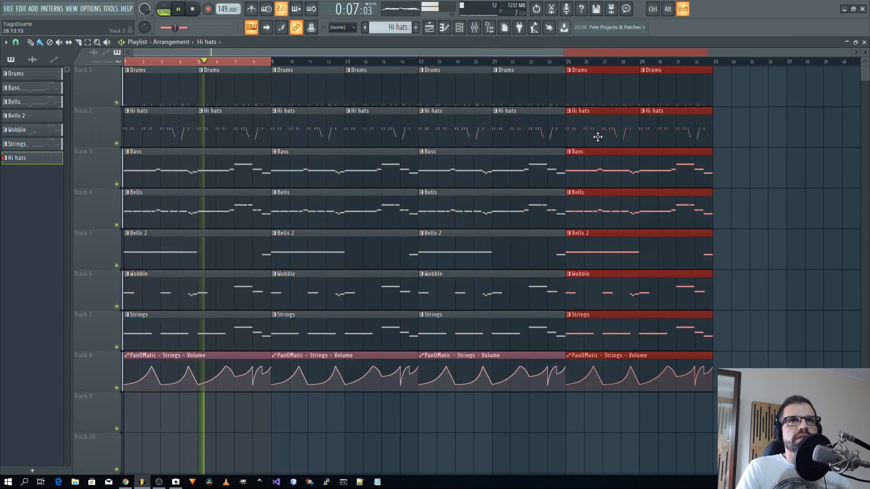
# - Select the clips from bar 17 to 33, copy that 16-bar block to bars 33 and 49, and clear the selection
pyautogui.scroll(-2, 592, 233)
pyautogui.moveTo(665, 431); pyautogui.dragTo(382, 71)
pyautogui.moveTo(417, 175); pyautogui.dragTo(662, 182)
pyautogui.hscroll(4, 693, 194)
pyautogui.moveTo(367, 167); pyautogui.dragTo(612, 179)
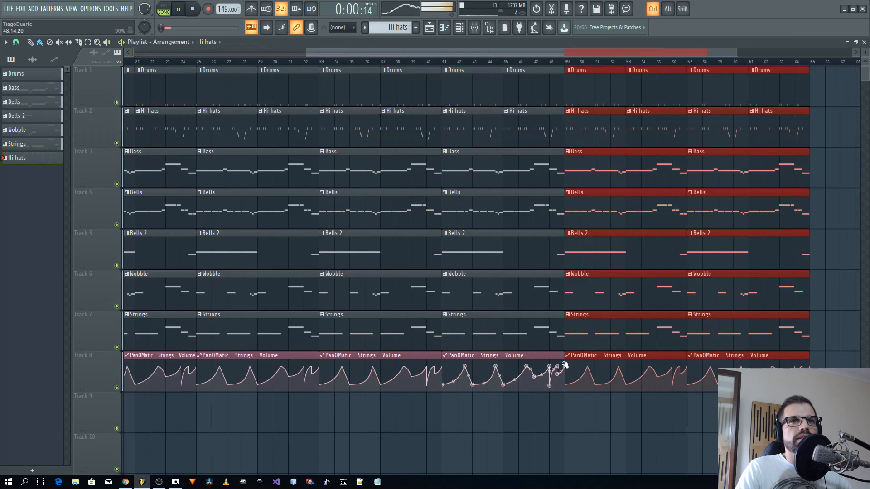
pyautogui.scroll(-2, 565, 365)
pyautogui.hotkey('ctrl', 'd')
pyautogui.rightClick(673, 294)
pyautogui.rightClick(673, 334)
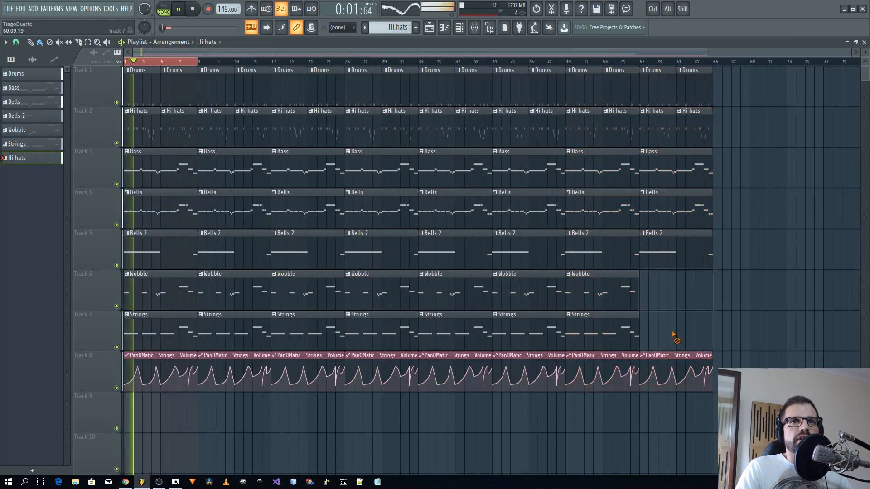
pyautogui.hotkey('ctrl', 'z')
# - Delete every Strings clip from bar 17 to the end of the arrangement
pyautogui.rightClick(698, 334)
pyautogui.rightClick(602, 334)
pyautogui.rightClick(521, 334)
pyautogui.rightClick(455, 332)
pyautogui.rightClick(388, 330)
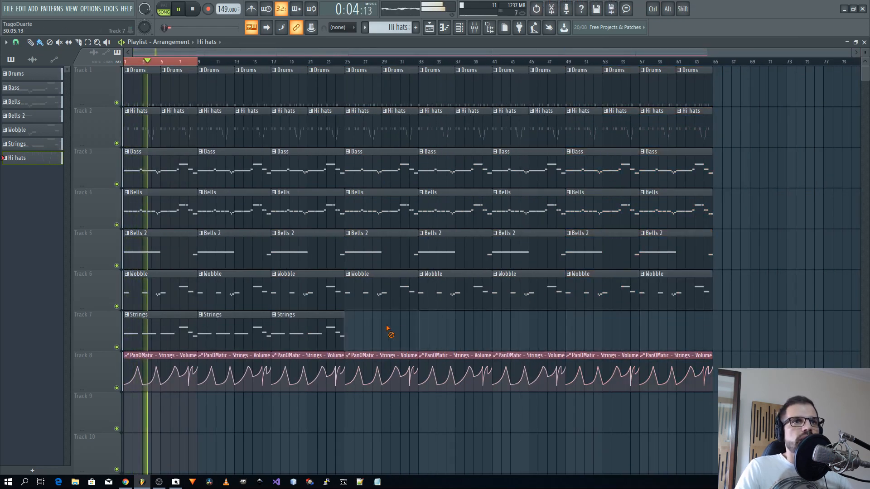
pyautogui.rightClick(294, 333)
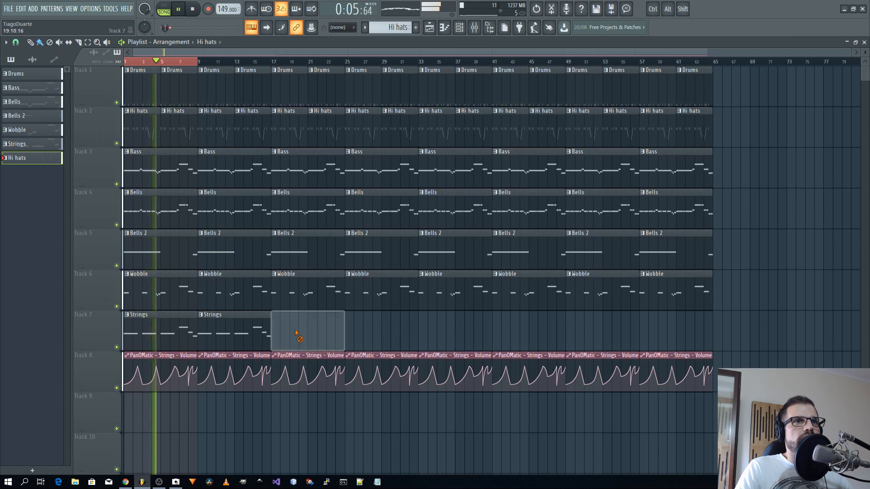
# - Delete every Strings volume automation clip from bar 17 to the end of the arrangement
pyautogui.rightClick(309, 373)
pyautogui.rightClick(380, 376)
pyautogui.rightClick(453, 379)
pyautogui.rightClick(528, 380)
pyautogui.rightClick(618, 383)
pyautogui.rightClick(671, 376)
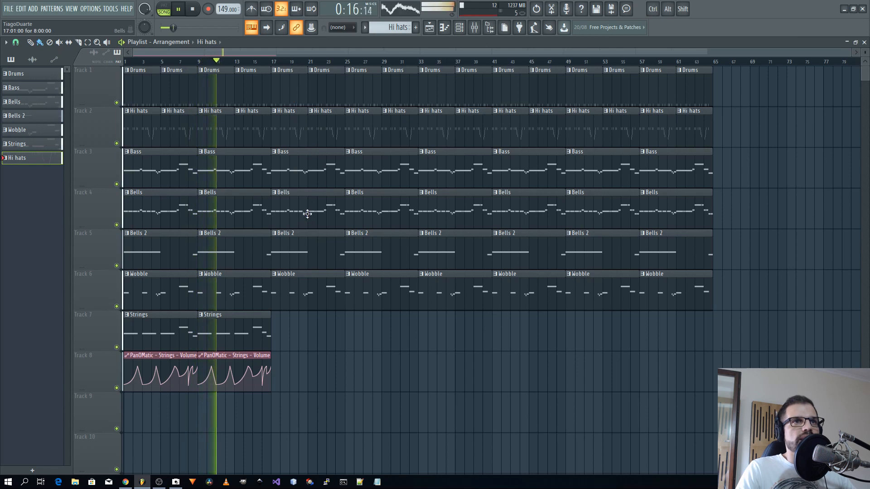
# - Delete the Bells, Bells 2 and Wobble clips at bar 17, and the Bells 2 and Wobble clips at bar 25
pyautogui.moveTo(342, 191); pyautogui.dragTo(311, 304)
pyautogui.press('Delete')
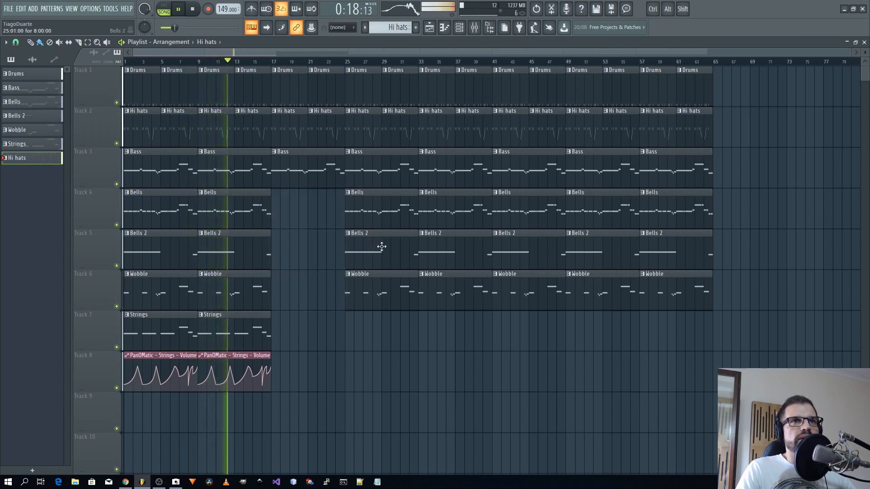
pyautogui.rightClick(382, 246)
pyautogui.rightClick(380, 288)
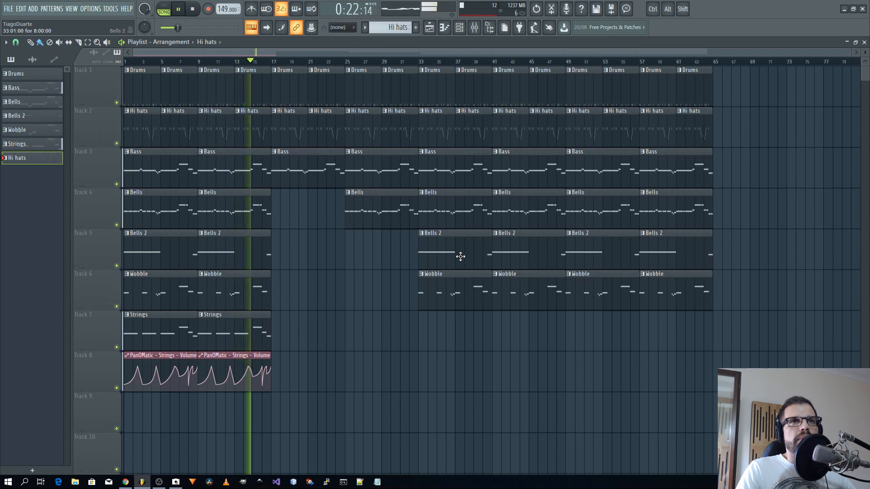
# - Delete the Bass, Bells and Wobble clips at bar 49 and the Wobble clips at bars 33 and 41
pyautogui.rightClick(596, 174)
pyautogui.rightClick(597, 210)
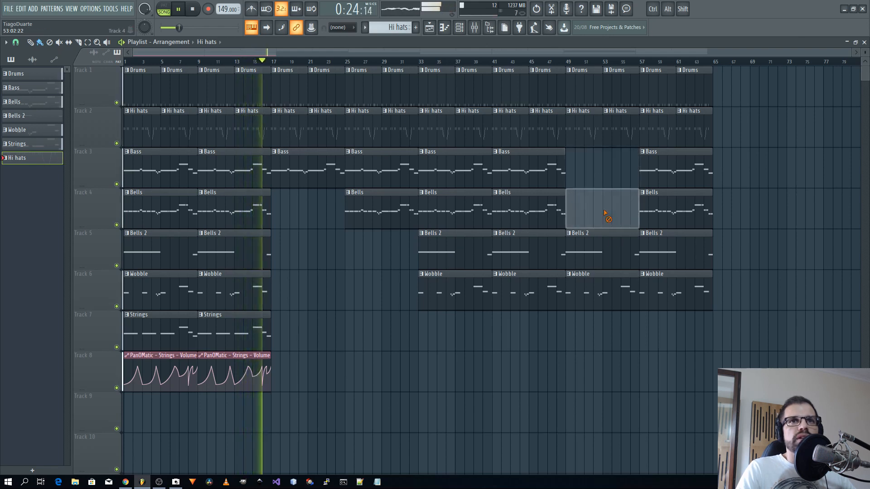
pyautogui.rightClick(599, 295)
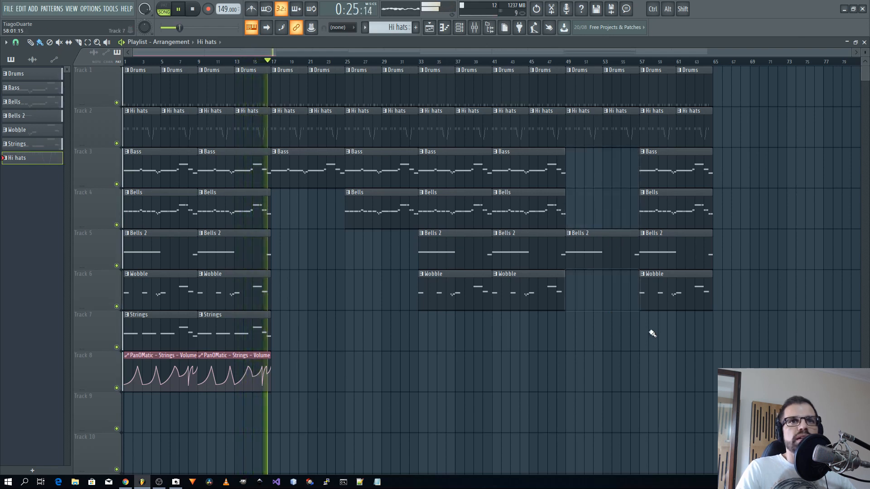
pyautogui.rightClick(423, 295)
pyautogui.rightClick(521, 299)
# - Delete the Bells, Bass and Bells 2 clips at bar 57, and put a Bass clip back at bar 57
pyautogui.rightClick(674, 217)
pyautogui.rightClick(683, 175)
pyautogui.rightClick(689, 259)
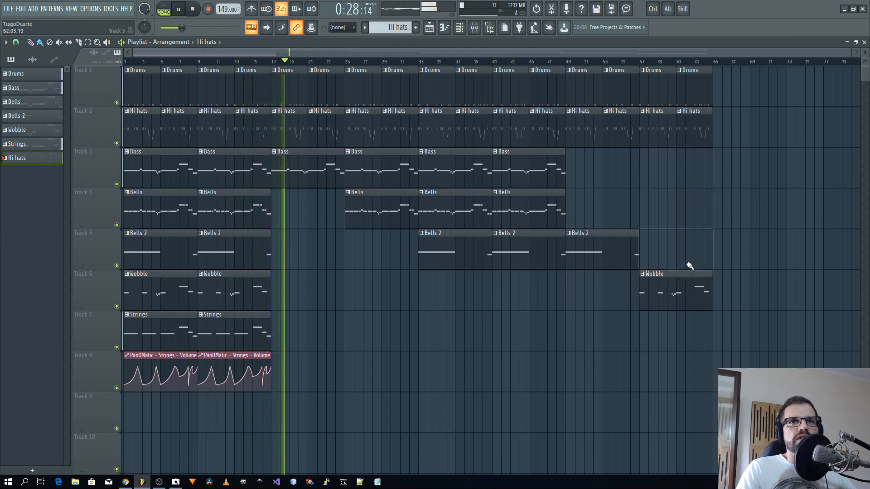
pyautogui.moveTo(499, 168); pyautogui.dragTo(645, 168)
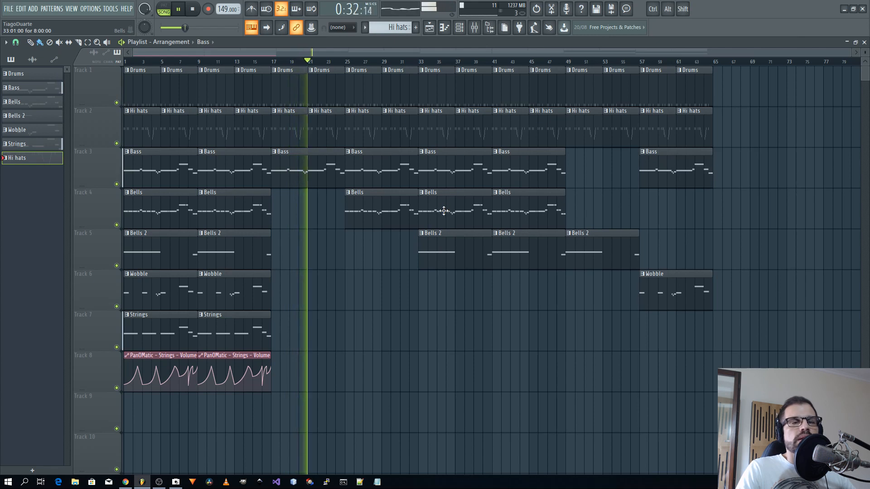
# - Delete the Bells 2 clips at bars 33 and 41
pyautogui.rightClick(435, 252)
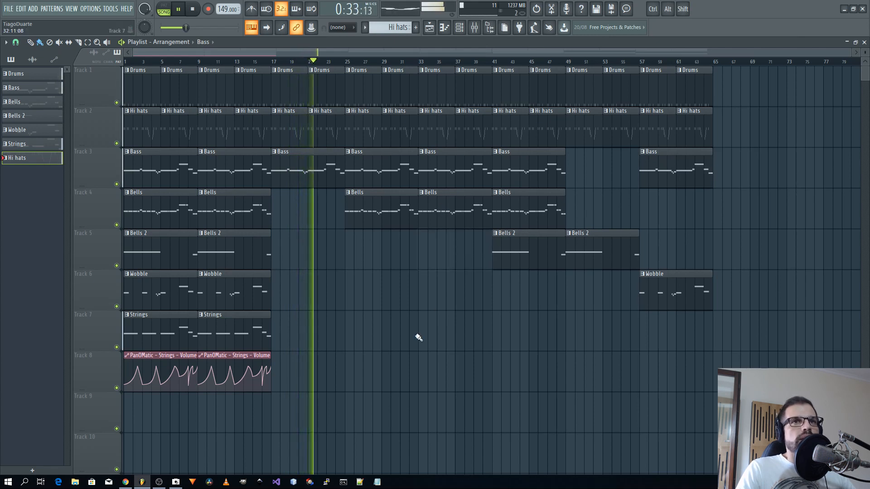
pyautogui.rightClick(512, 270)
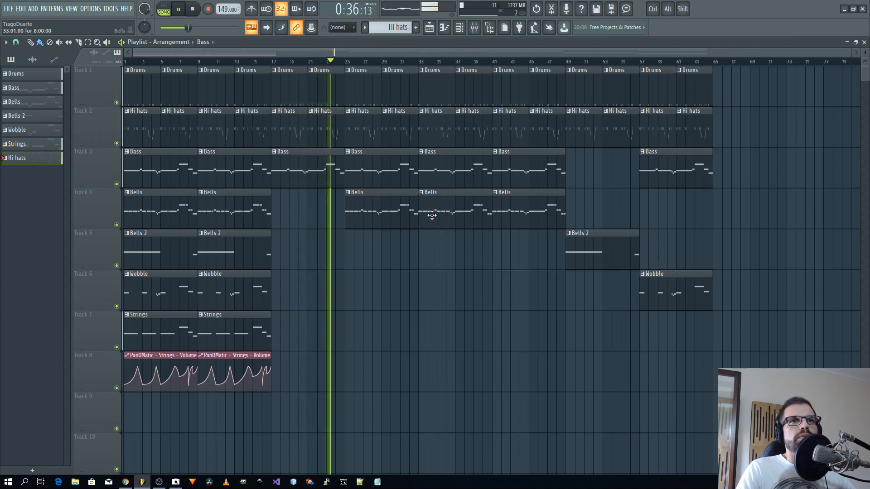
# - Delete the Hi hats clips at bars 33, 37, 21 and 17 in the playlist
pyautogui.rightClick(434, 132)
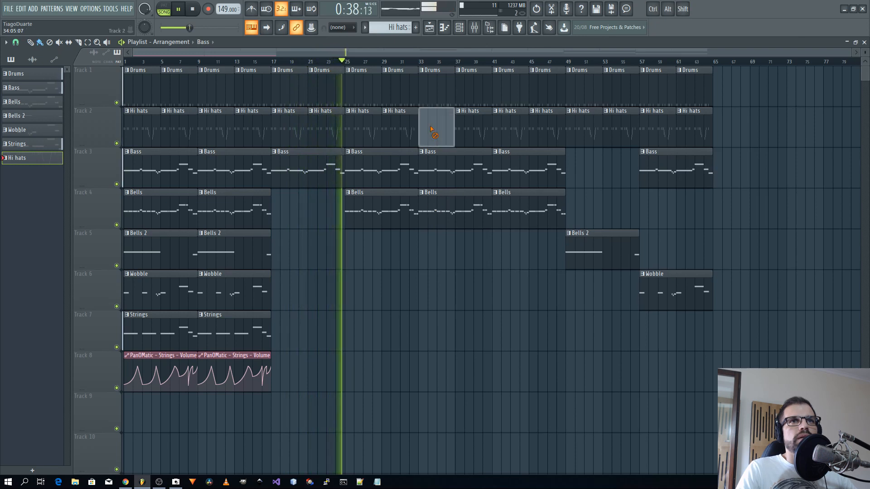
pyautogui.rightClick(471, 137)
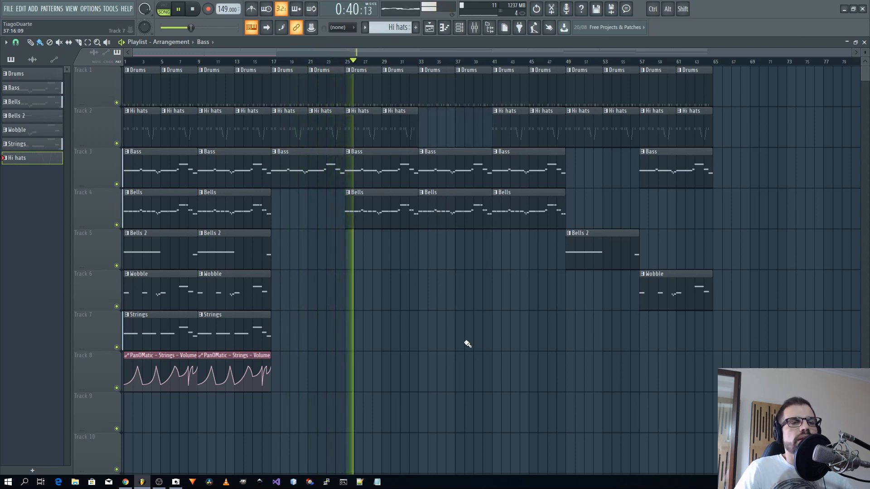
pyautogui.rightClick(332, 138)
pyautogui.rightClick(307, 138)
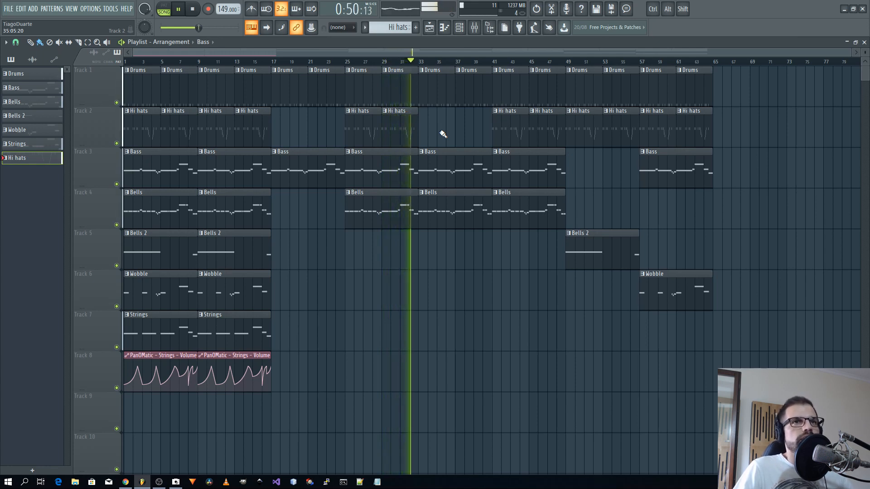
# - Lower the Bass mixer track's volume to 34% (-17.8 dB) and reopen the playlist
pyautogui.click(864, 42)
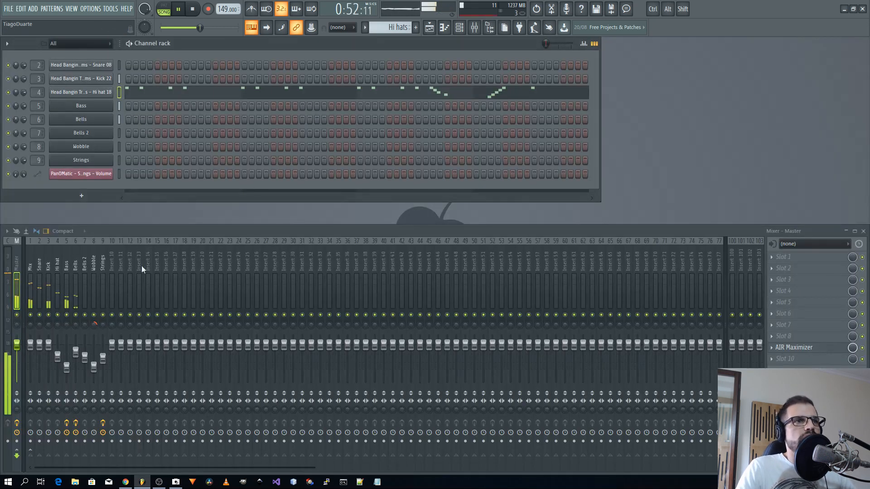
pyautogui.click(70, 263)
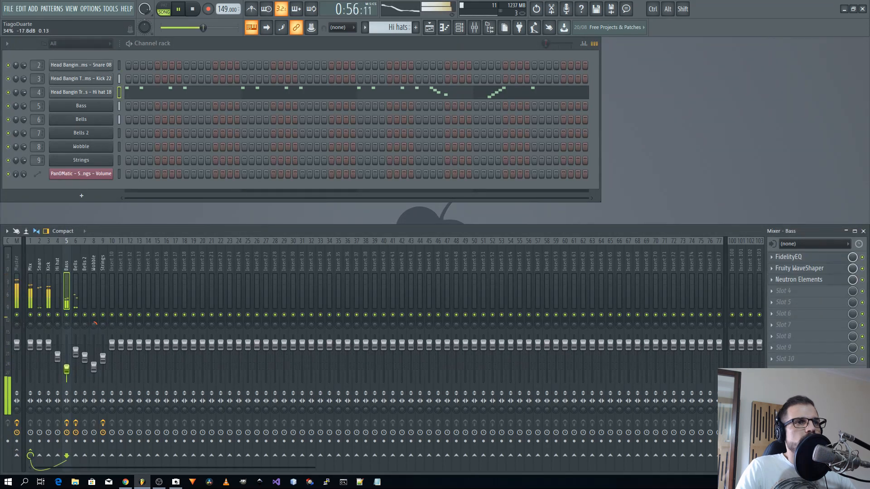
pyautogui.click(430, 27)
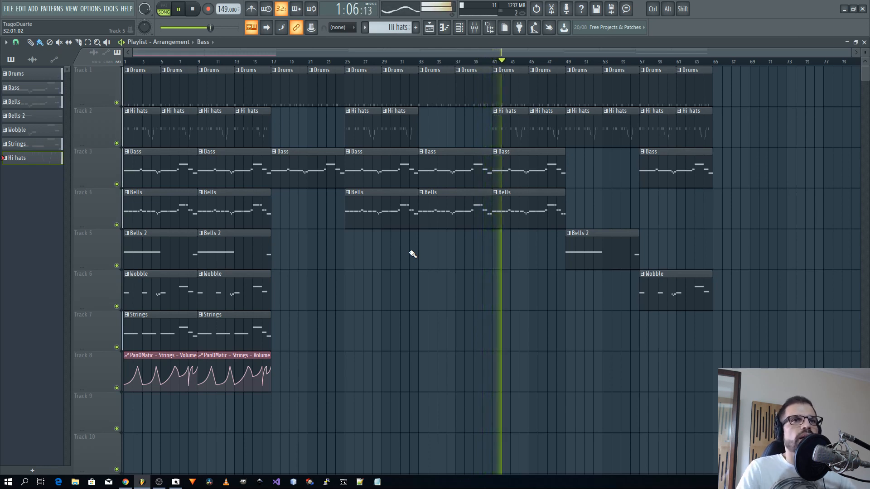
# - Lower the Hi hat mixer track's volume, and raise the Snare track's volume to about 108% (1.9 dB)
pyautogui.press('F5')
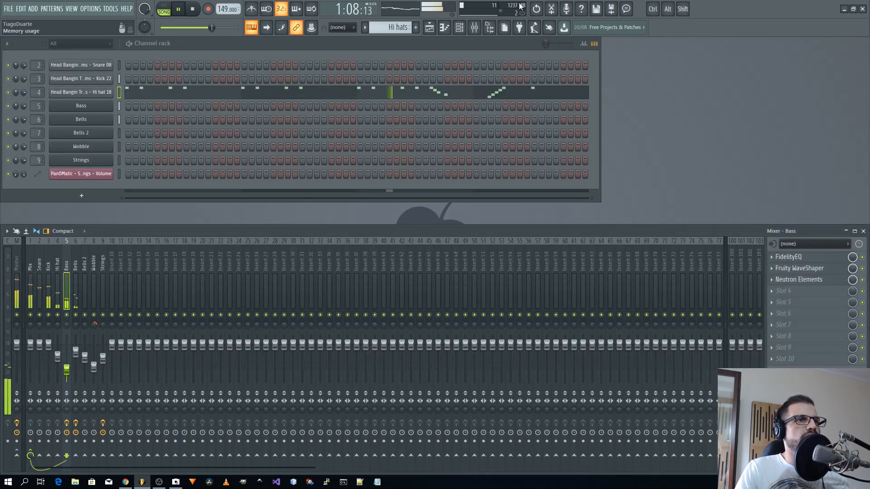
pyautogui.moveTo(57, 356); pyautogui.dragTo(58, 364)
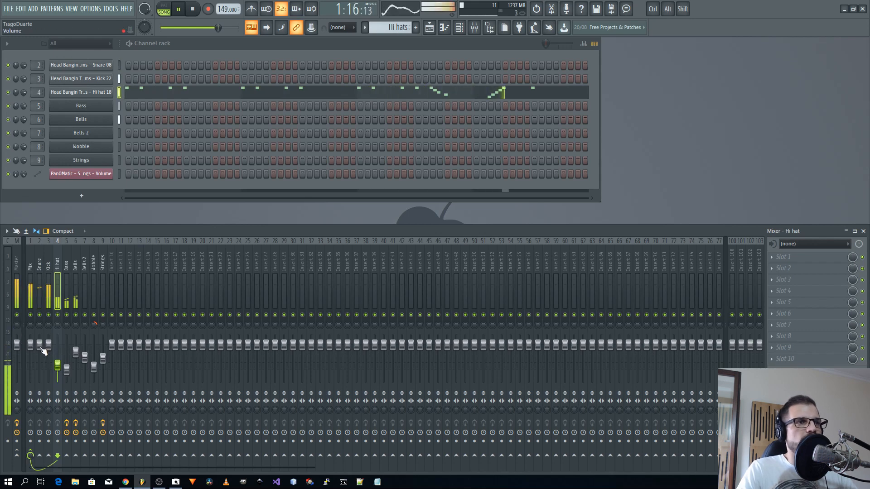
pyautogui.moveTo(40, 345); pyautogui.dragTo(40, 341)
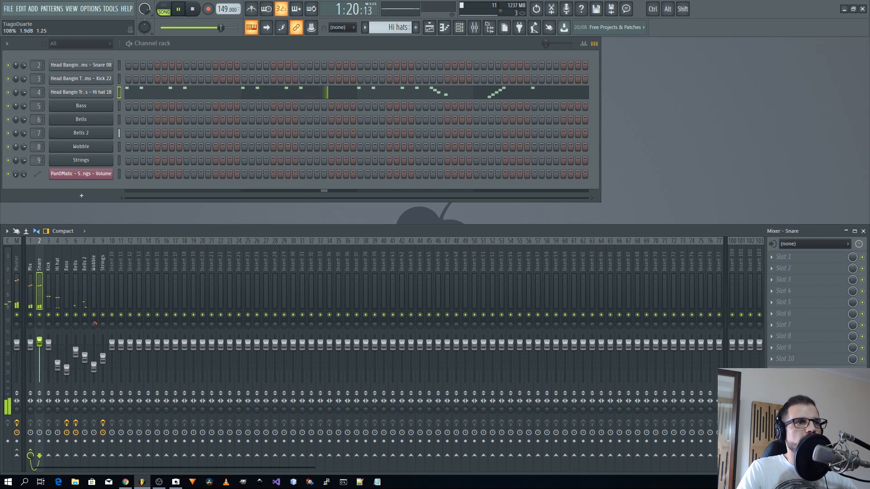
# - Delete the Wobble clip at bar 57 in the playlist and replay the song from the start
pyautogui.click(429, 28)
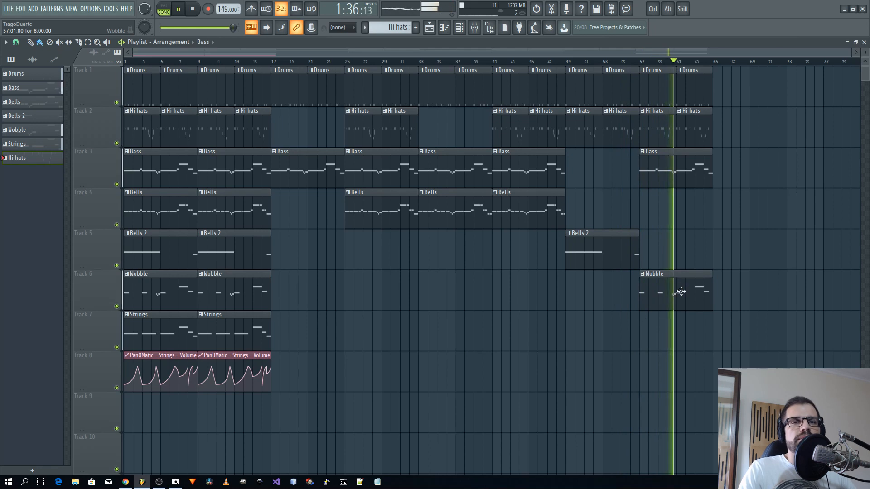
pyautogui.rightClick(642, 306)
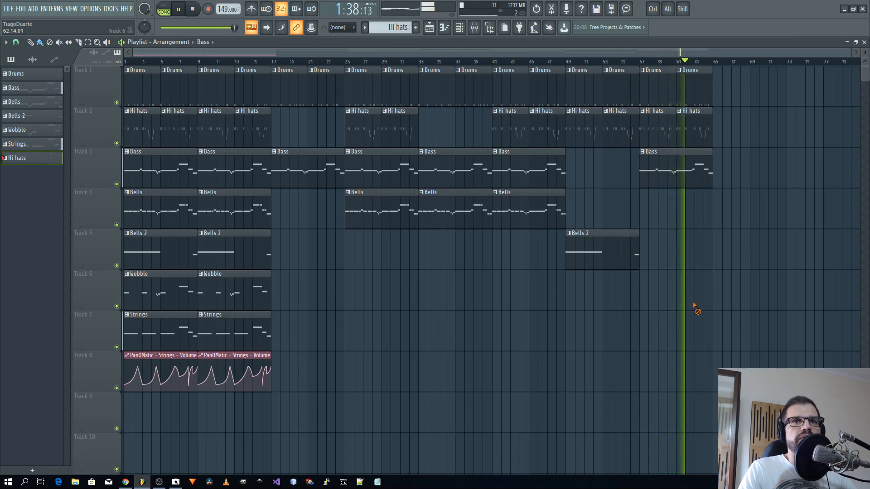
pyautogui.moveTo(262, 414); pyautogui.dragTo(85, 13)
pyautogui.keyDown('ctrl'); pyautogui.click(383, 366); pyautogui.keyUp('ctrl')
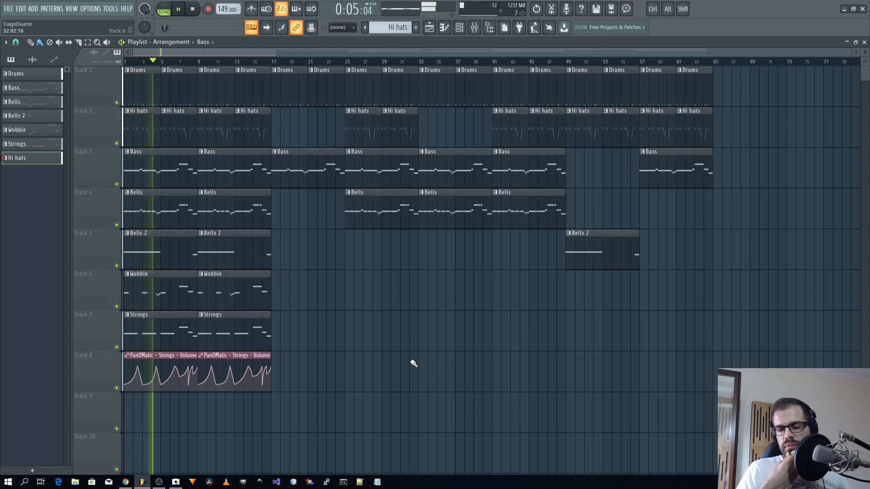
# - Lower the Strings mixer track's volume to slightly below 48%, then return to the playlist and stop playback
pyautogui.press('F5')
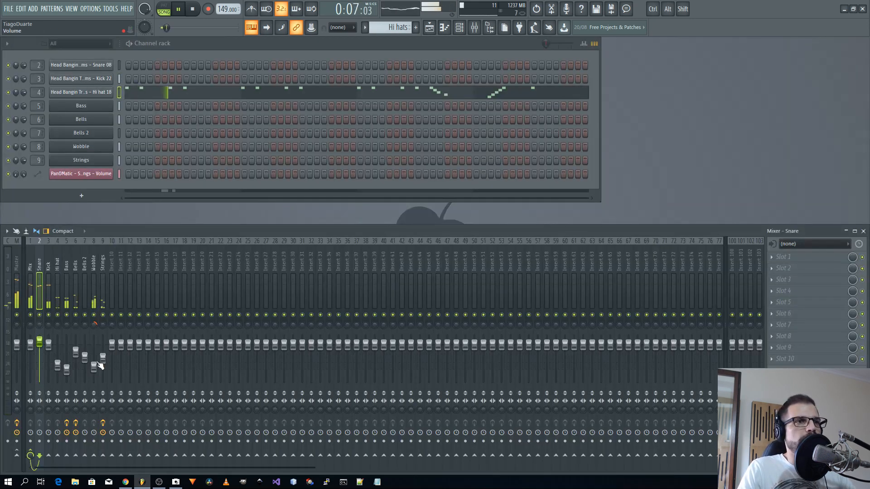
pyautogui.moveTo(100, 365); pyautogui.dragTo(101, 368)
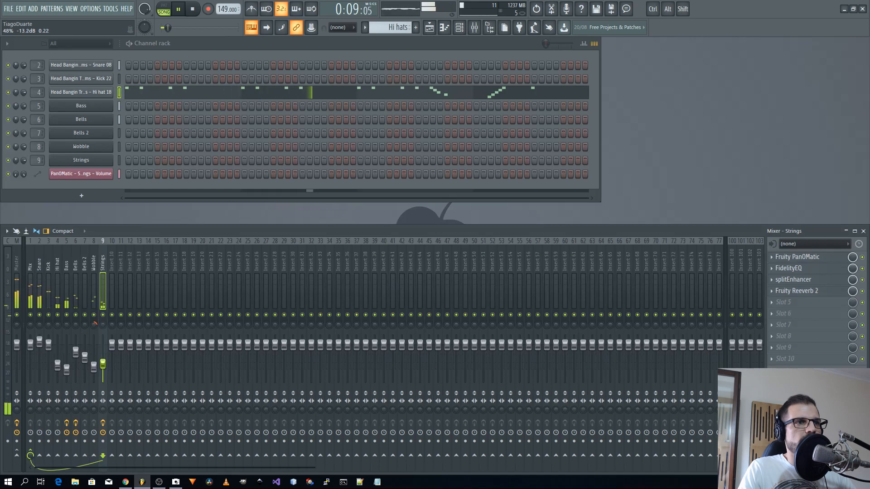
pyautogui.moveTo(107, 370); pyautogui.dragTo(107, 372)
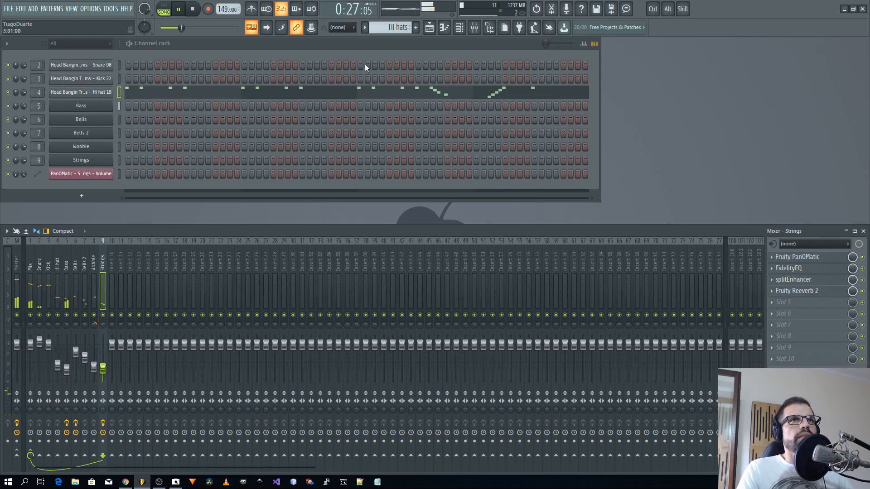
pyautogui.press('F5')
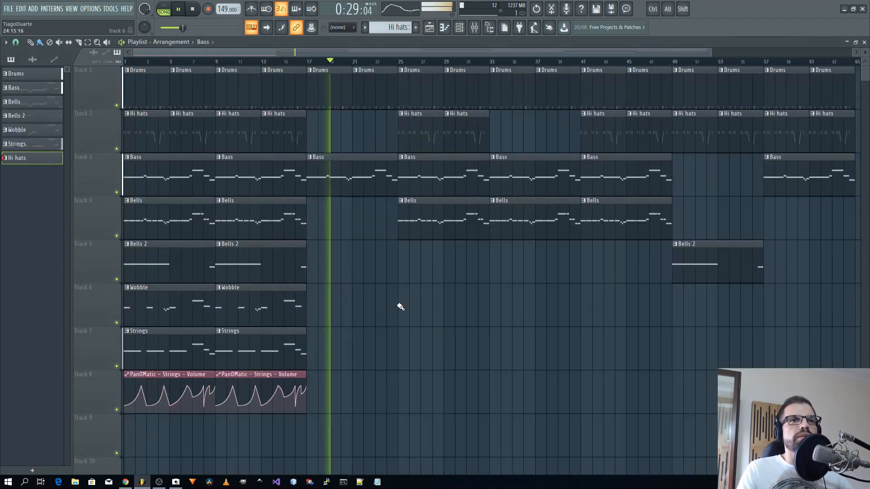
pyautogui.press('space')
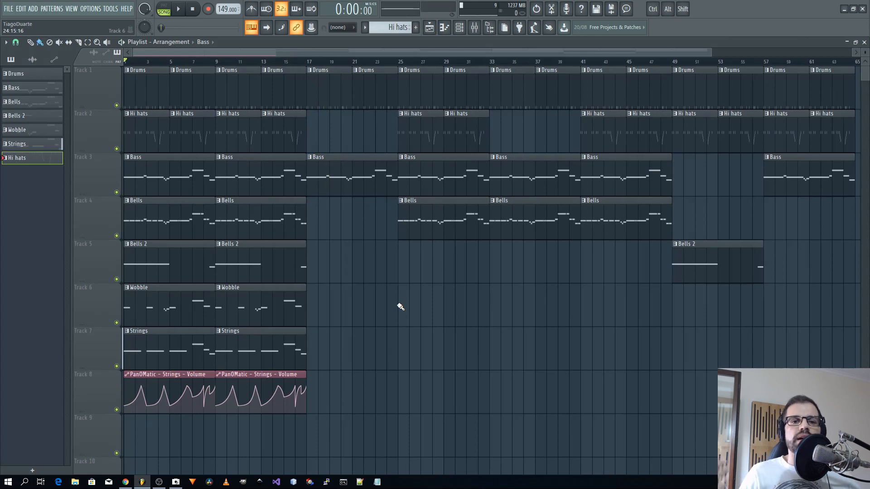